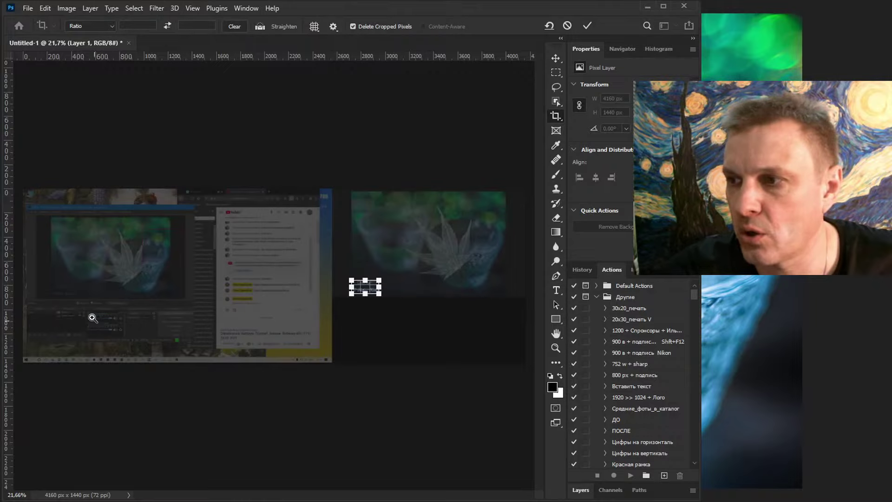
# Crop the pasted screenshot down to the leaf-and-glasses photo, aligning the crop corner exactly with the photo's upper-right edge.
pyautogui.moveTo(379, 279); pyautogui.dragTo(502, 195)
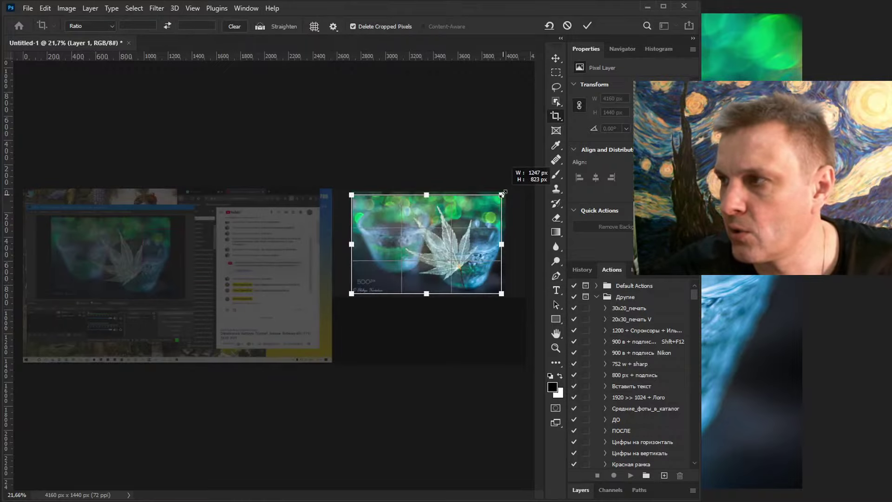
pyautogui.scroll(10, 502, 195)
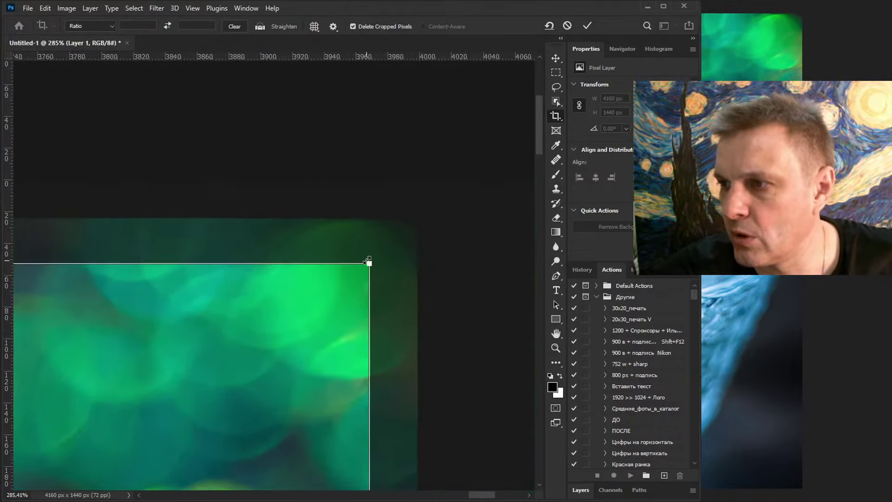
pyautogui.moveTo(368, 261); pyautogui.dragTo(416, 215)
pyautogui.scroll(1, 463, 303)
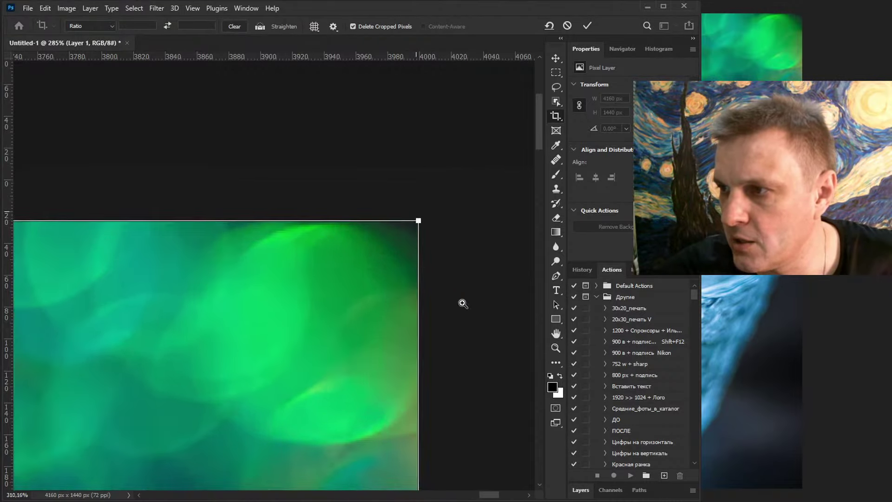
pyautogui.scroll(7, 463, 303)
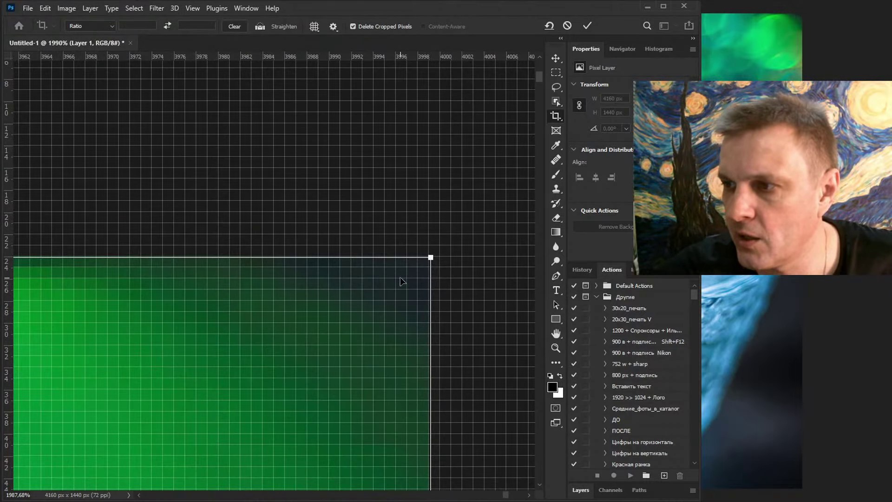
pyautogui.press('Return')
pyautogui.hotkey('ctrl', '0')
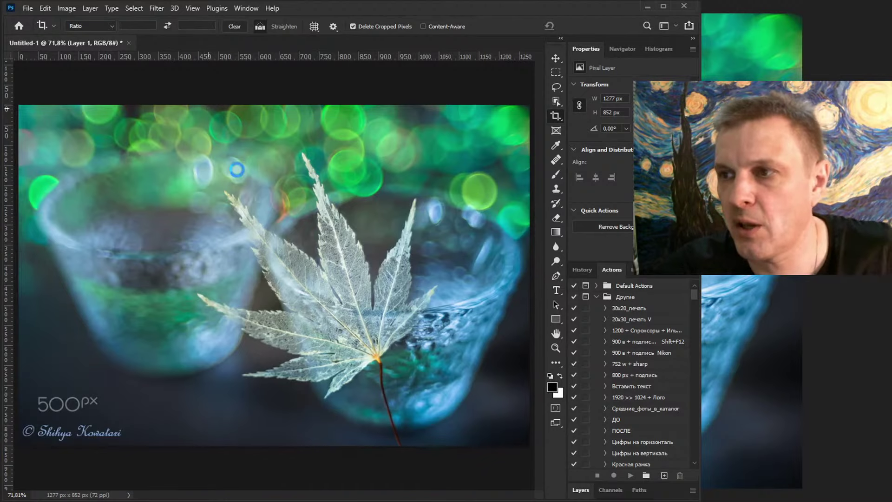
# Flatten the cropped photo's layers into a single background layer.
pyautogui.hotkey('ctrl', 's')
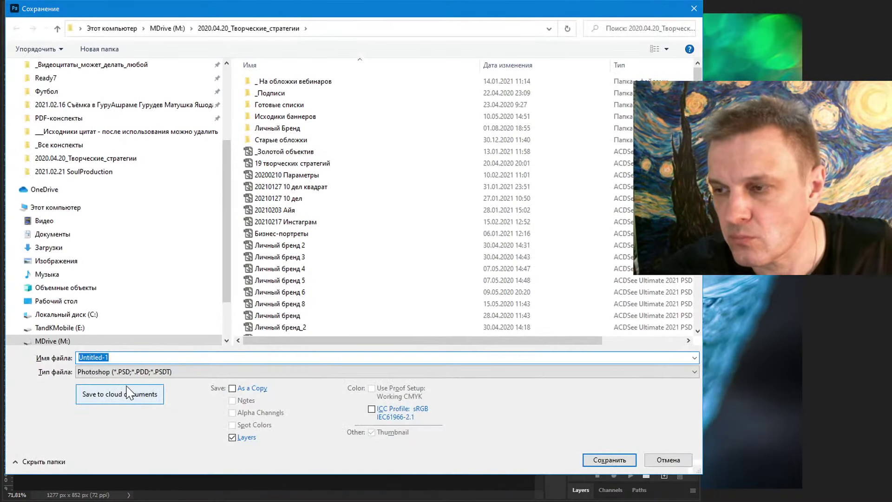
pyautogui.press('Escape')
pyautogui.click(582, 269)
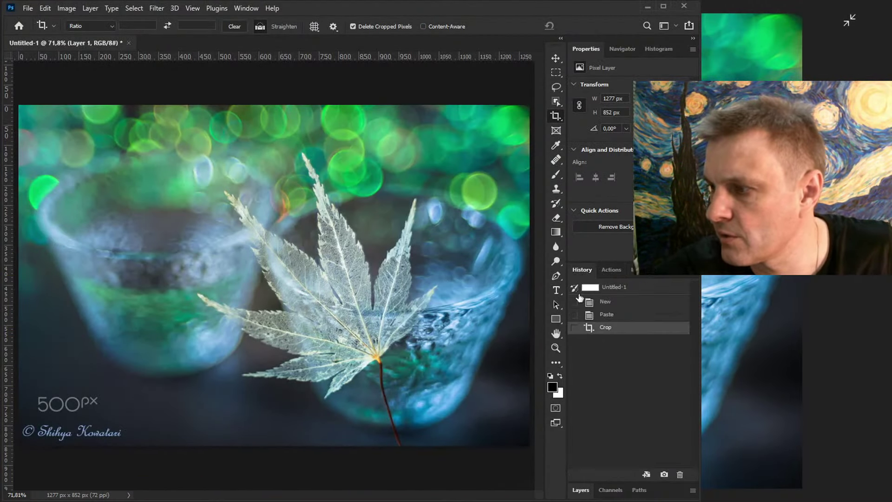
pyautogui.click(581, 490)
pyautogui.click(693, 282)
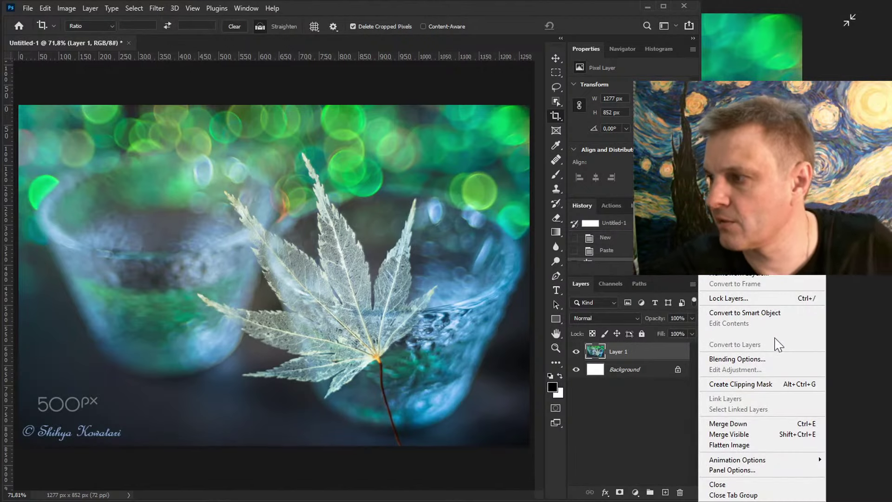
pyautogui.click(729, 445)
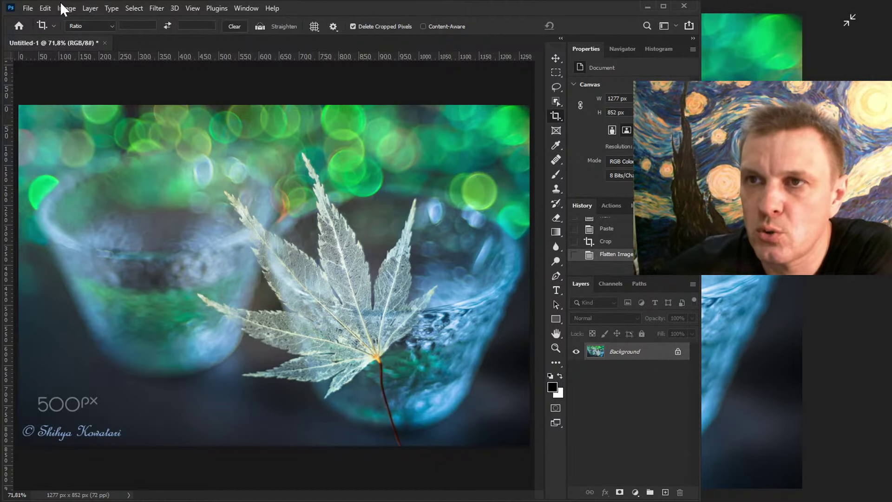
# Save the image in JPEG format under a file name starting with Gra.
pyautogui.click(28, 8)
pyautogui.press('Escape')
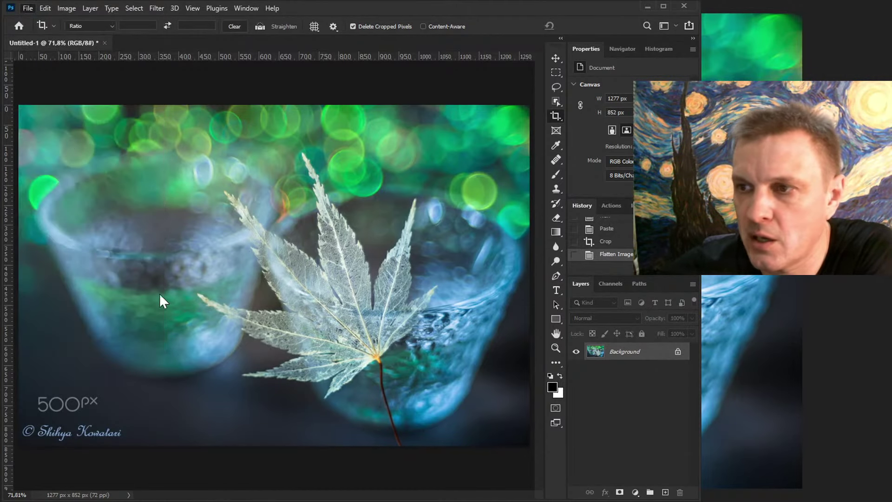
pyautogui.hotkey('ctrl', 'shift', 's')
pyautogui.click(139, 371)
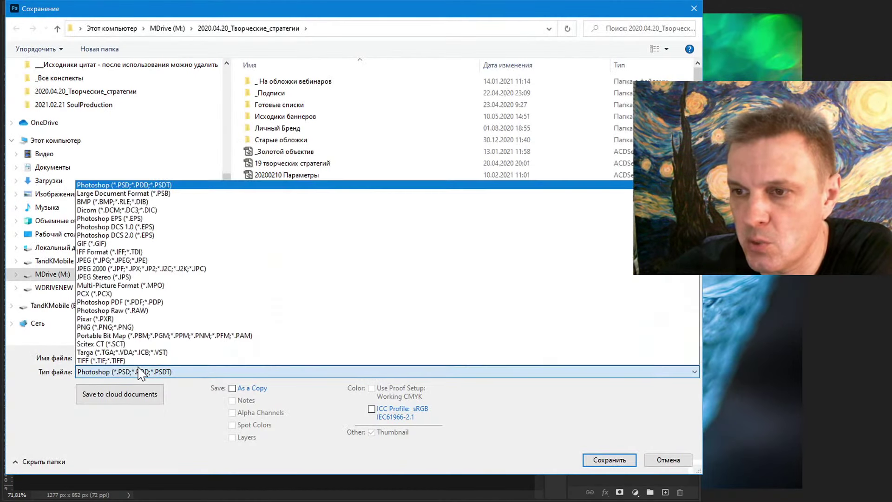
pyautogui.click(116, 260)
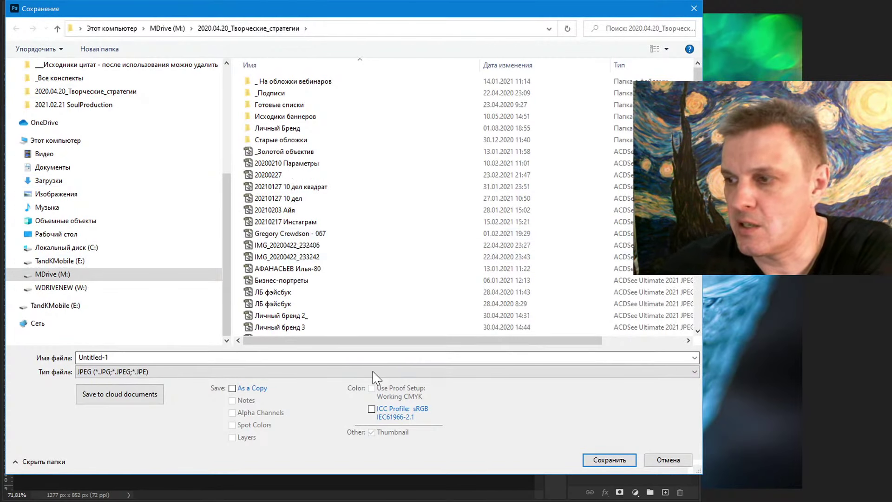
pyautogui.hotkey('shift', 'Tab')
pyautogui.write('Gra')
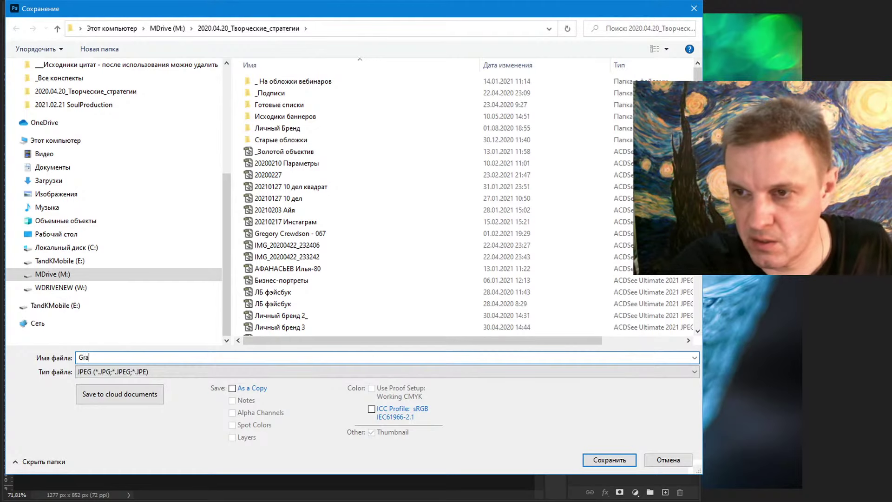
pyautogui.press('Return')
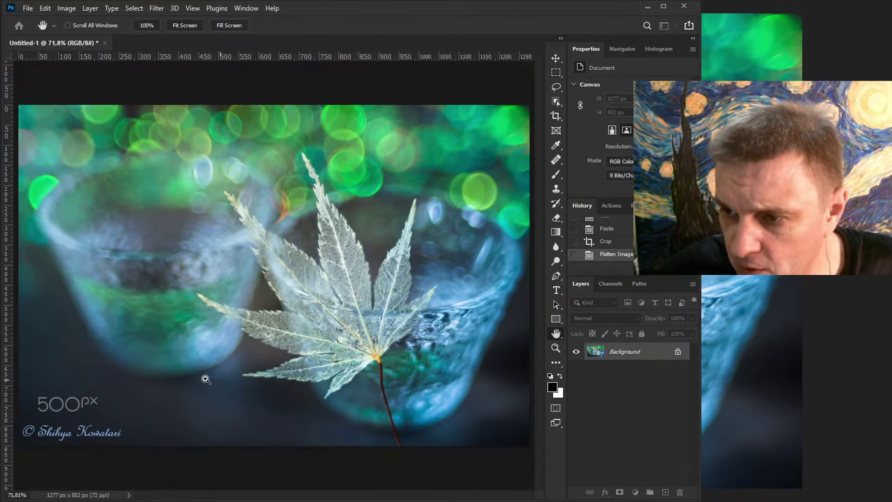
# Accept the JPEG options with Maximum image quality.
pyautogui.moveTo(206, 379); pyautogui.dragTo(418, 320)
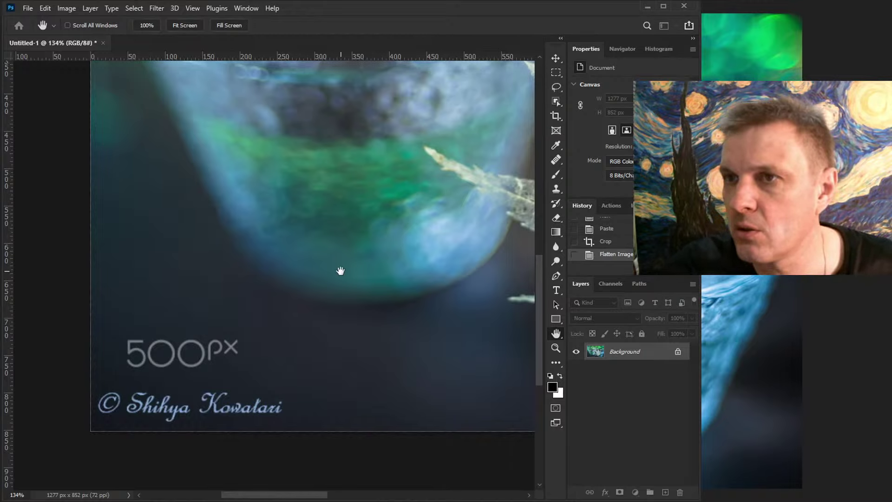
pyautogui.moveTo(340, 271); pyautogui.dragTo(307, 257)
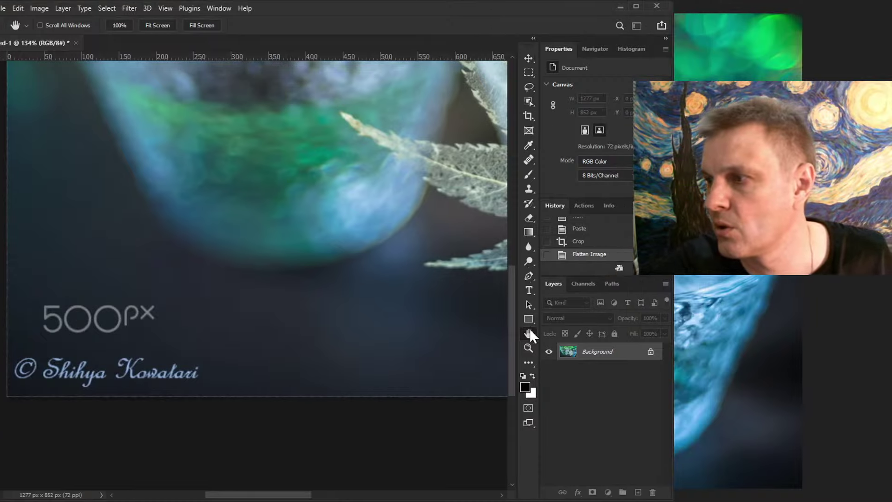
pyautogui.moveTo(233, 304); pyautogui.dragTo(322, 268)
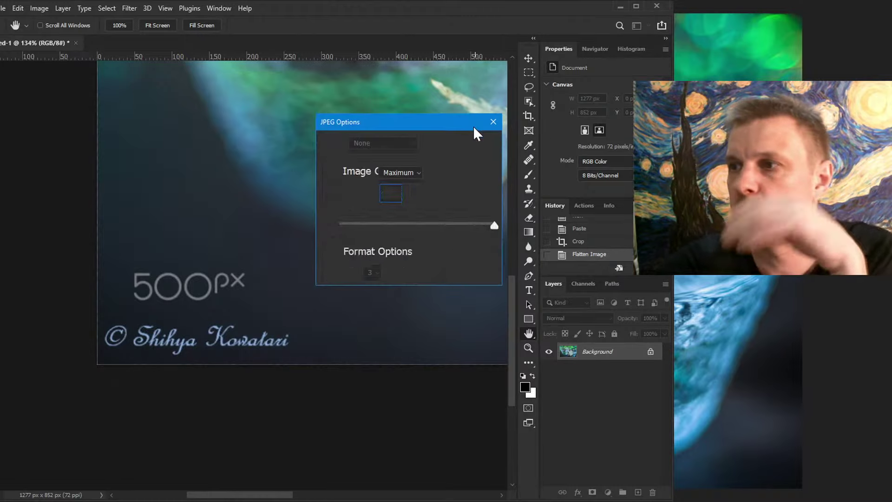
pyautogui.click(479, 144)
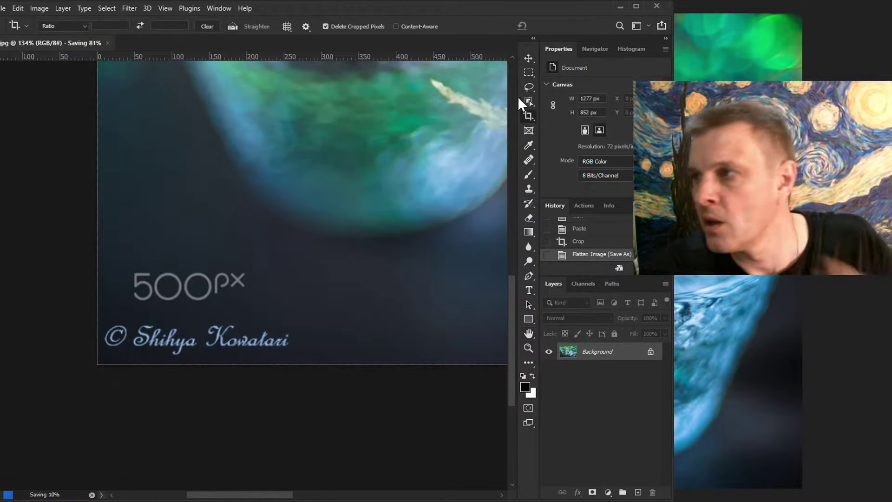
# Select the 500px watermark and the copyright signature below it with two freehand Lasso outlines.
pyautogui.click(529, 86)
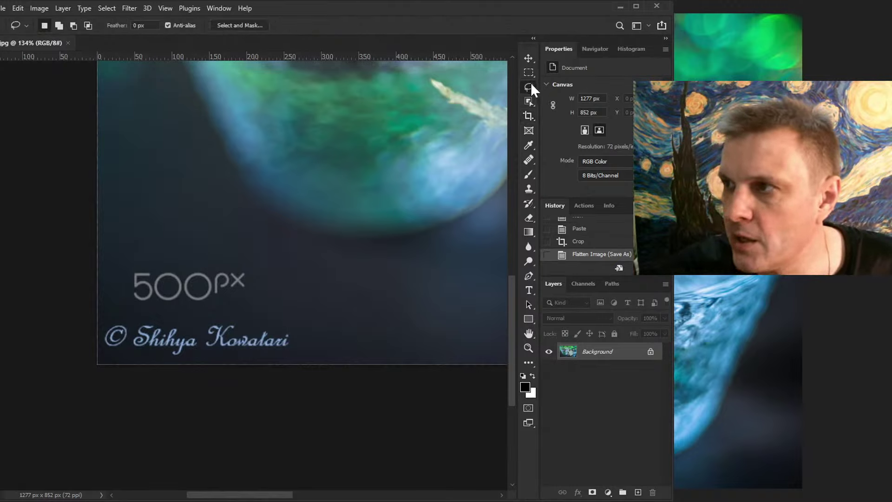
pyautogui.moveTo(175, 263); pyautogui.dragTo(249, 264)
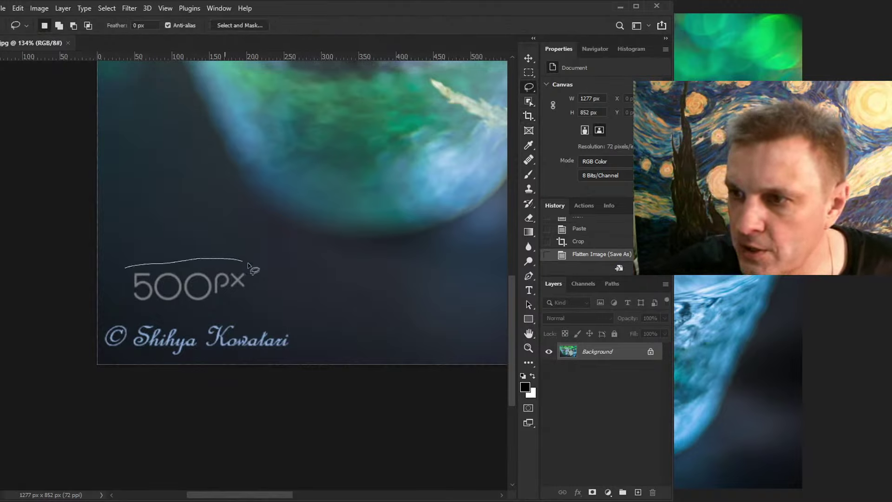
pyautogui.moveTo(231, 306)
pyautogui.mouseDown()
pyautogui.moveTo(170, 310)
pyautogui.moveTo(124, 297)
pyautogui.mouseUp()
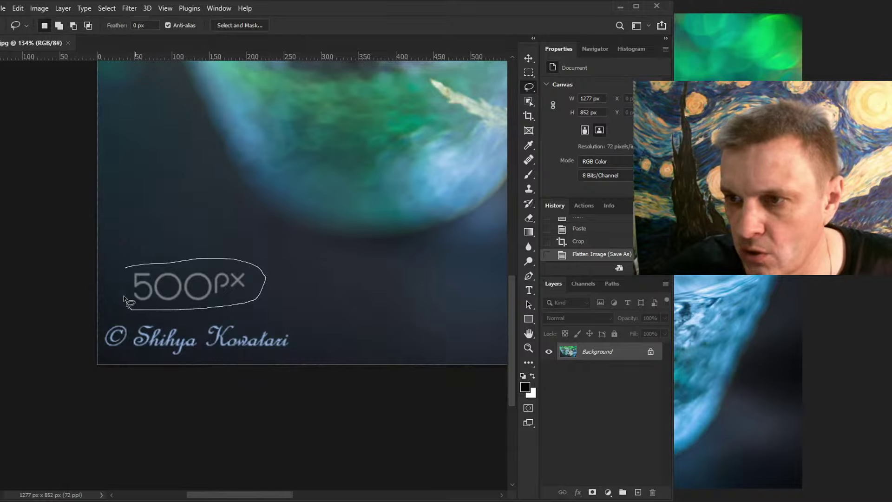
pyautogui.moveTo(132, 266); pyautogui.dragTo(129, 268)
pyautogui.moveTo(106, 318)
pyautogui.mouseDown()
pyautogui.moveTo(302, 325)
pyautogui.moveTo(288, 349)
pyautogui.moveTo(130, 359)
pyautogui.moveTo(102, 349)
pyautogui.moveTo(108, 320)
pyautogui.mouseUp()
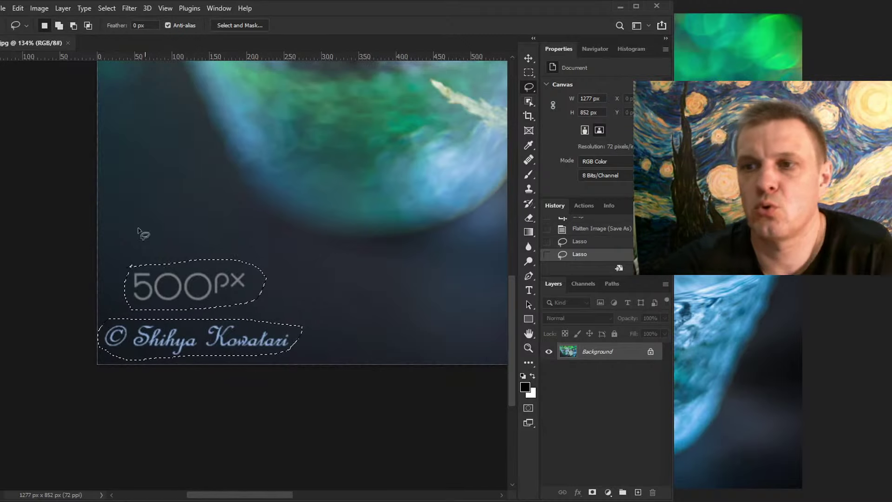
pyautogui.click(39, 8)
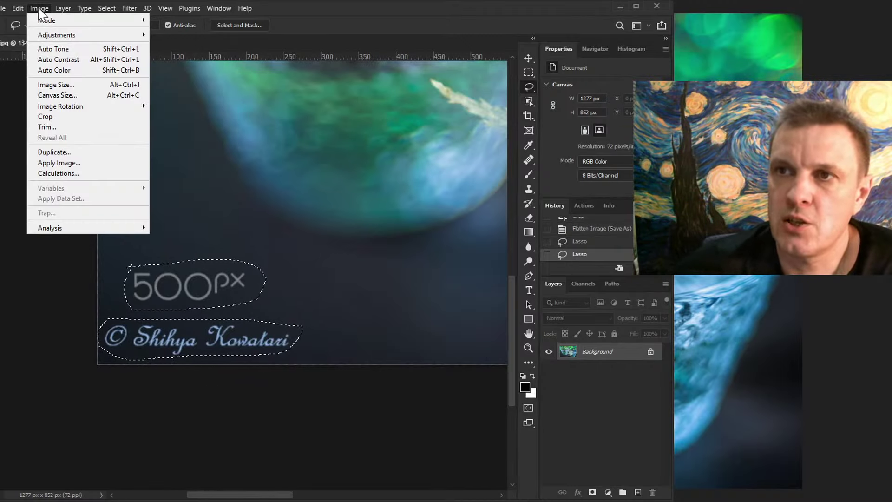
pyautogui.press('Escape')
pyautogui.press('i')
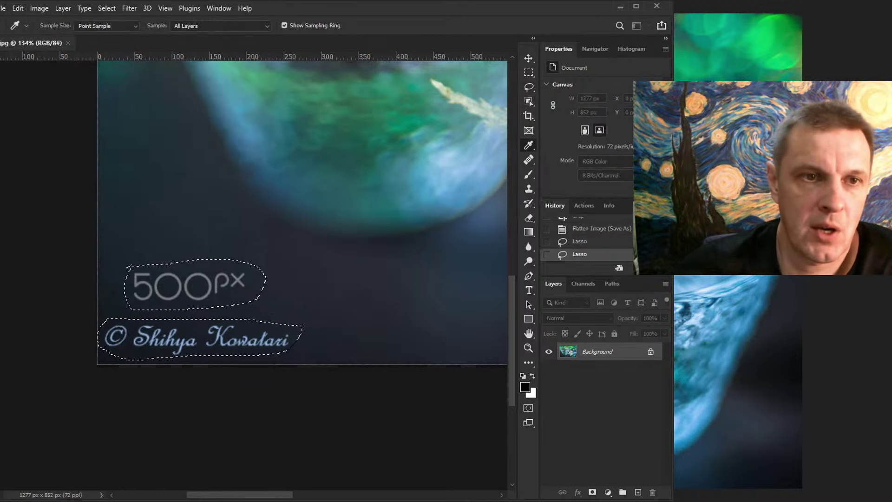
pyautogui.hotkey('ctrl', 'd')
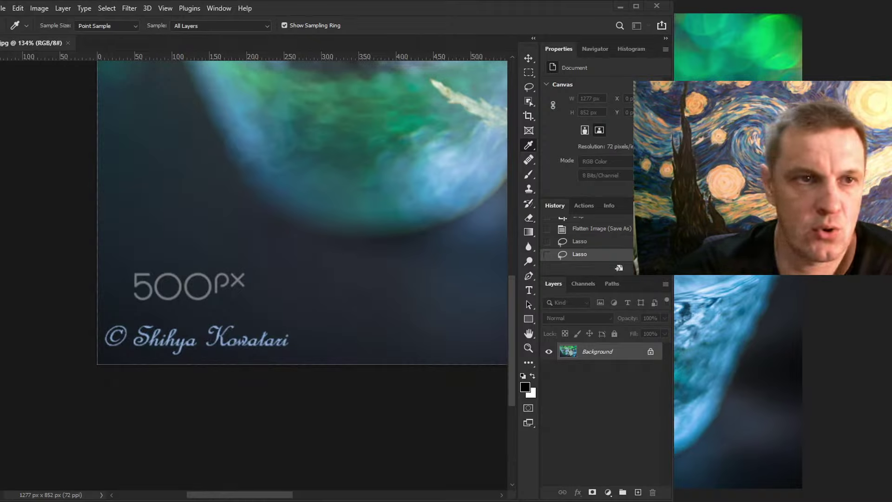
pyautogui.hotkey('ctrl', 'shift', 'd')
# Fill both selected watermark areas with Content-Aware contents, Normal mode at 100% opacity, and clear the selection.
pyautogui.hotkey('shift', 'F5')
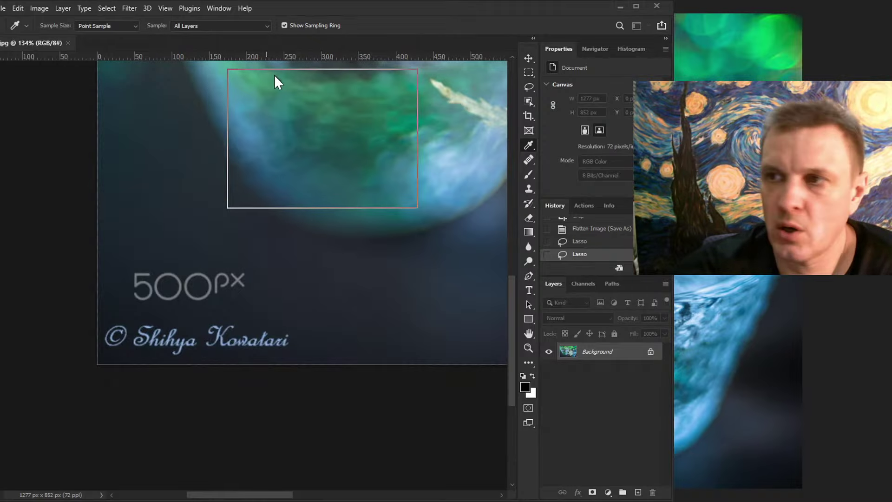
pyautogui.click(344, 98)
pyautogui.click(317, 147)
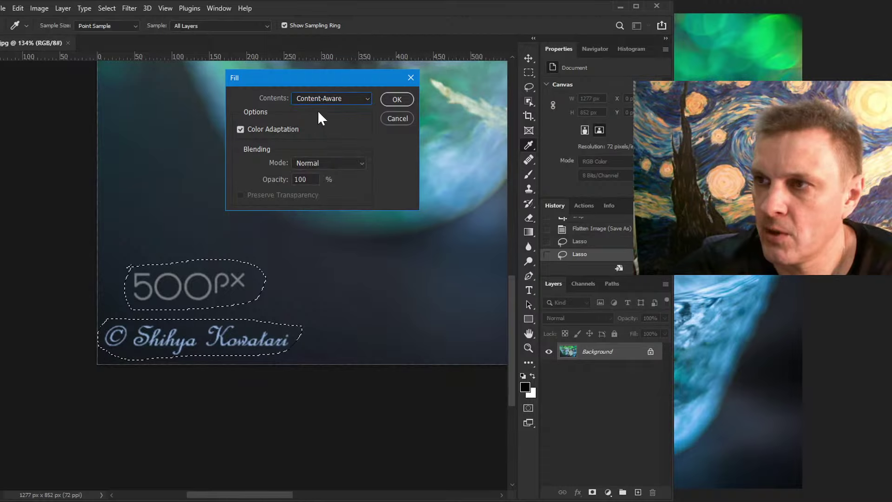
pyautogui.click(326, 98)
pyautogui.click(320, 109)
pyautogui.click(320, 98)
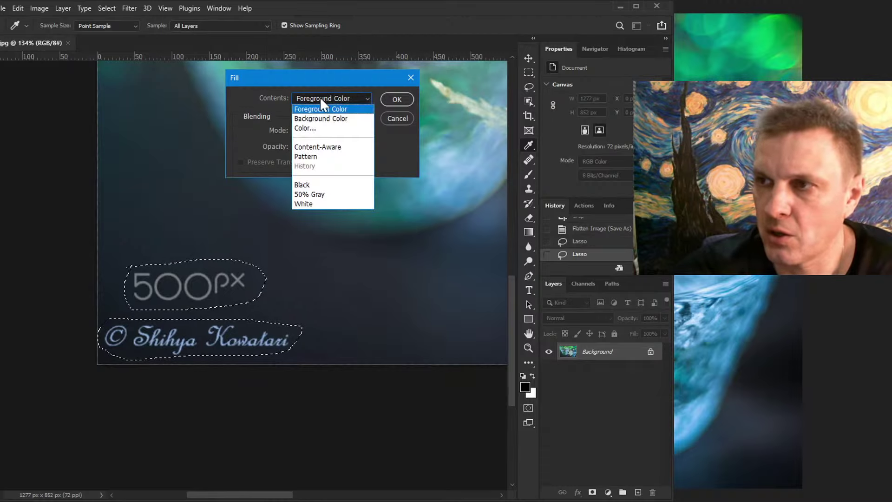
pyautogui.click(306, 142)
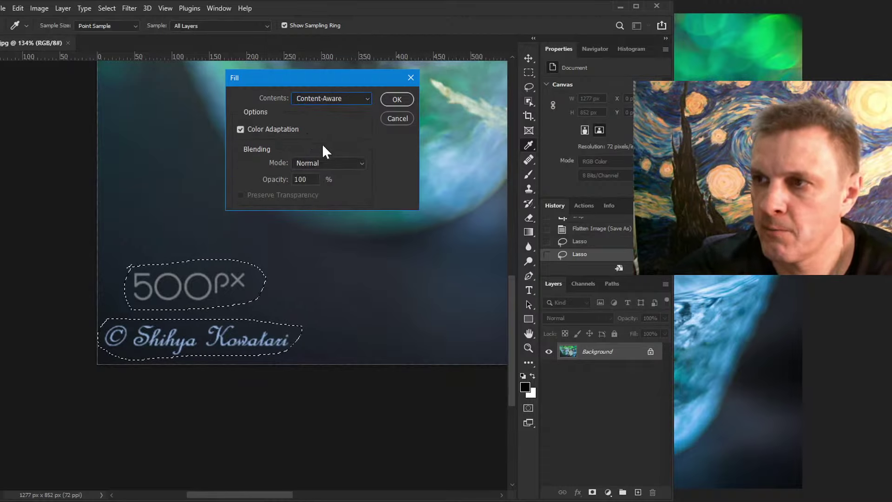
pyautogui.click(392, 100)
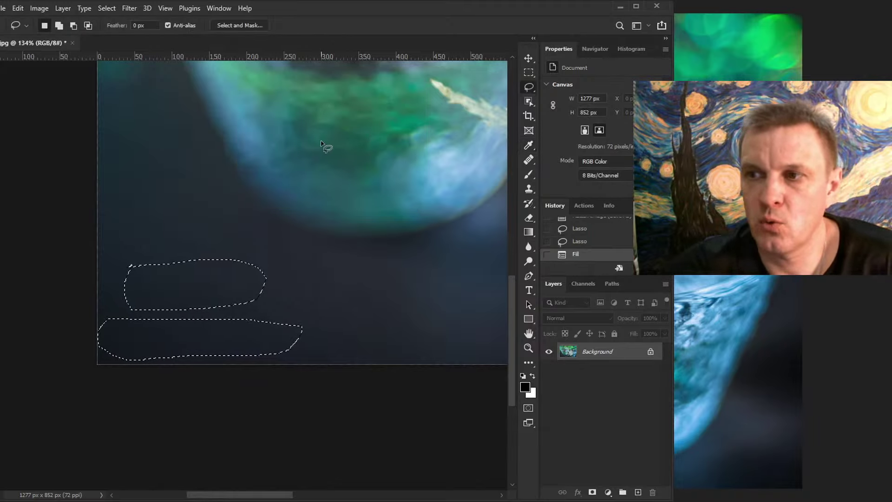
pyautogui.hotkey('ctrl', 'd')
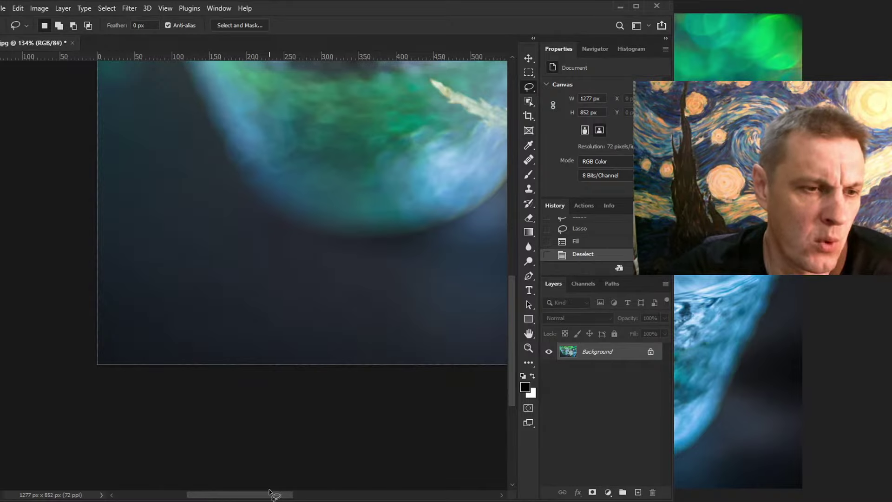
# Save the retouched photo to the existing JPEG file.
pyautogui.hotkey('ctrl', '-')
pyautogui.hotkey('ctrl', '-')
pyautogui.hotkey('ctrl', '-')
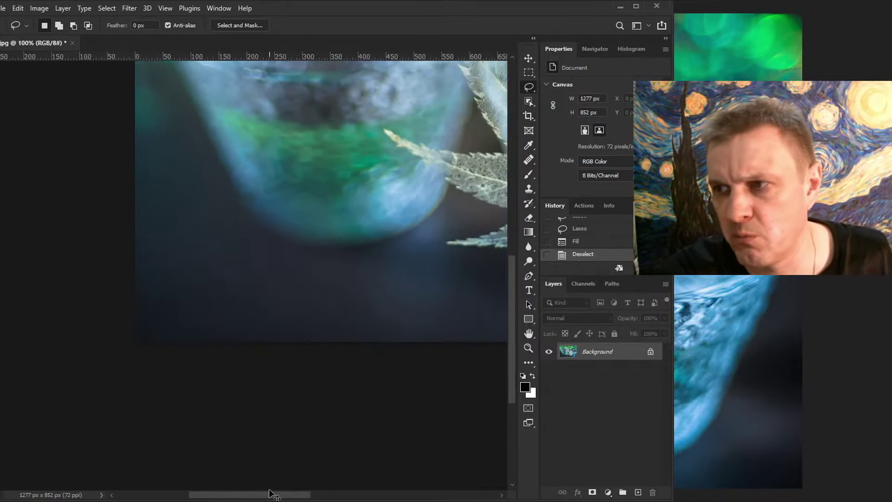
pyautogui.hotkey('ctrl', 's')
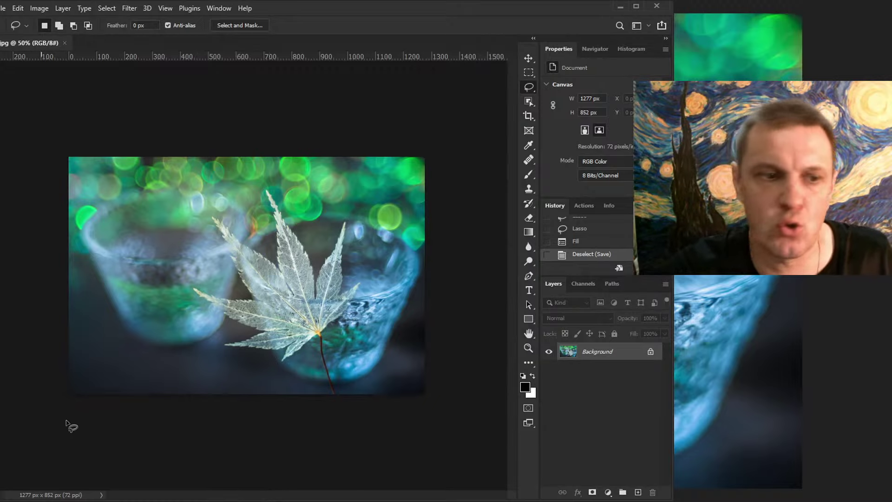
pyautogui.moveTo(123, 375); pyautogui.dragTo(313, 412)
pyautogui.moveTo(347, 210)
pyautogui.mouseDown()
pyautogui.moveTo(274, 269)
pyautogui.moveTo(371, 257)
pyautogui.moveTo(266, 239)
pyautogui.moveTo(271, 330)
pyautogui.moveTo(229, 424)
pyautogui.moveTo(243, 403)
pyautogui.mouseUp()
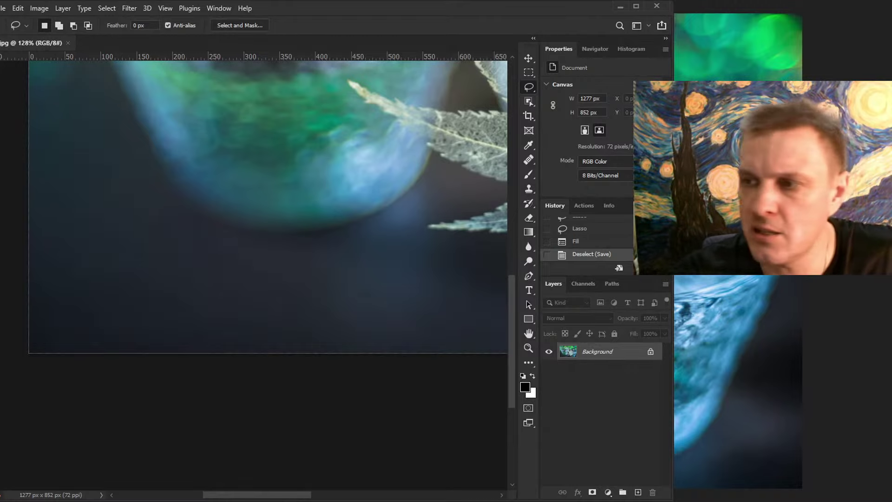
pyautogui.hotkey('ctrl', '-')
pyautogui.hotkey('ctrl', '-')
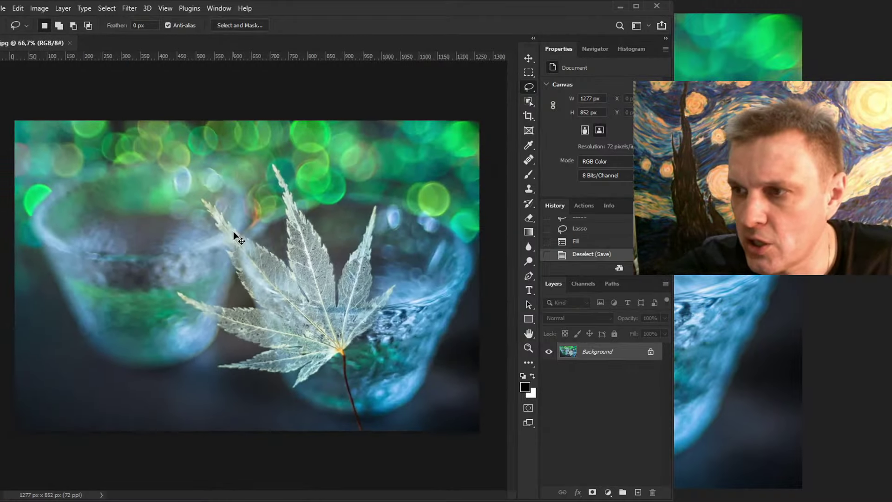
# Close the retouched photo and save the 500px photo page from the browser as a complete web page in Загрузки.
pyautogui.hotkey('ctrl', 'w')
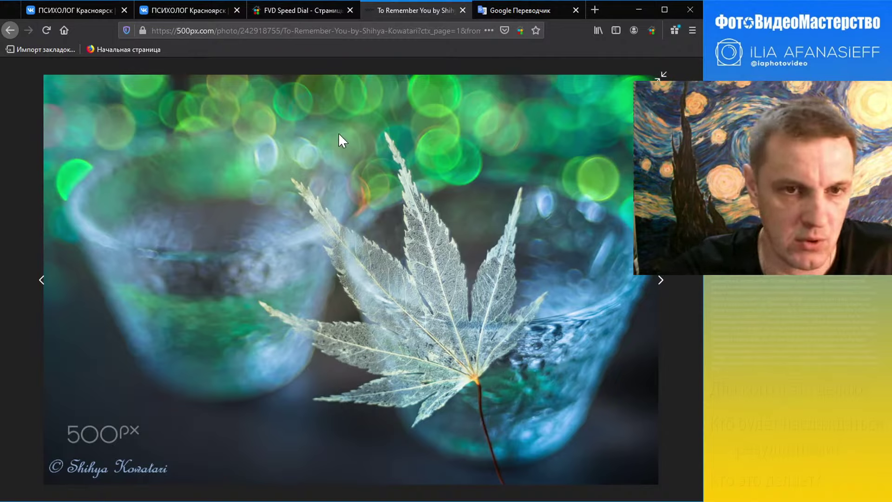
pyautogui.hotkey('ctrl', 's')
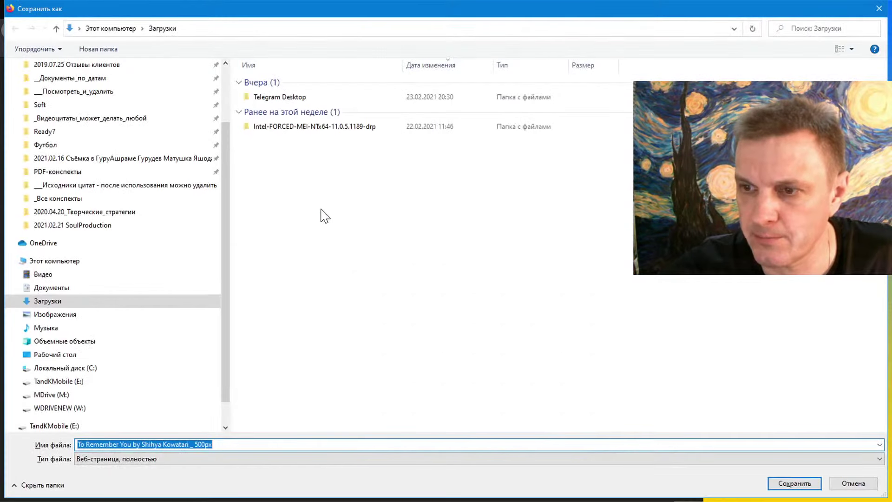
pyautogui.scroll(-1, 226, 393)
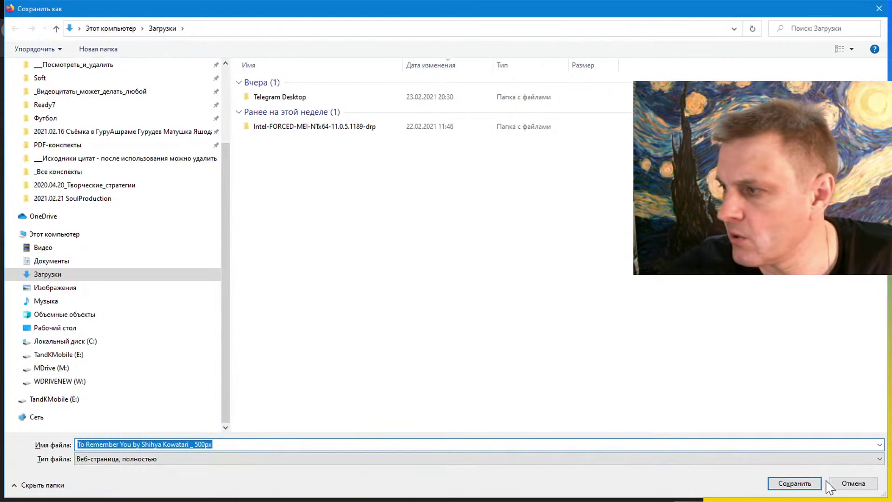
pyautogui.click(806, 484)
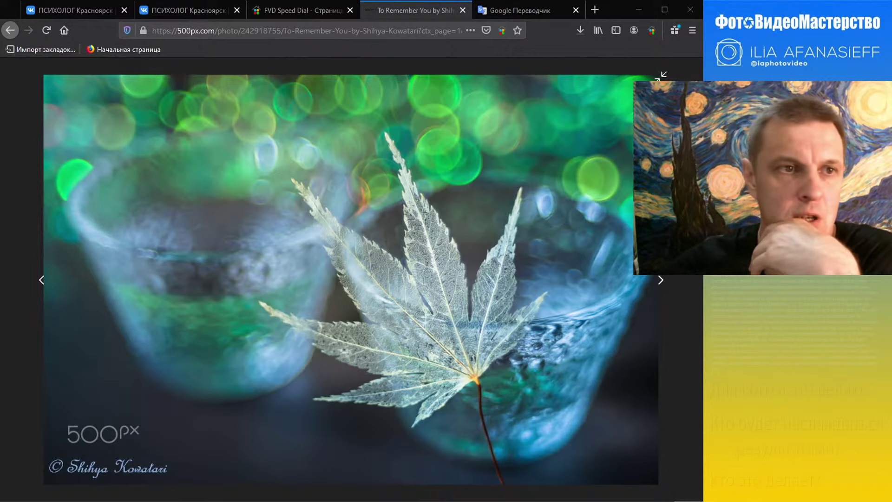
# Open Загрузки in a new File Explorer window, stretch the window to full screen height and sort the files by name.
pyautogui.press('super+e')
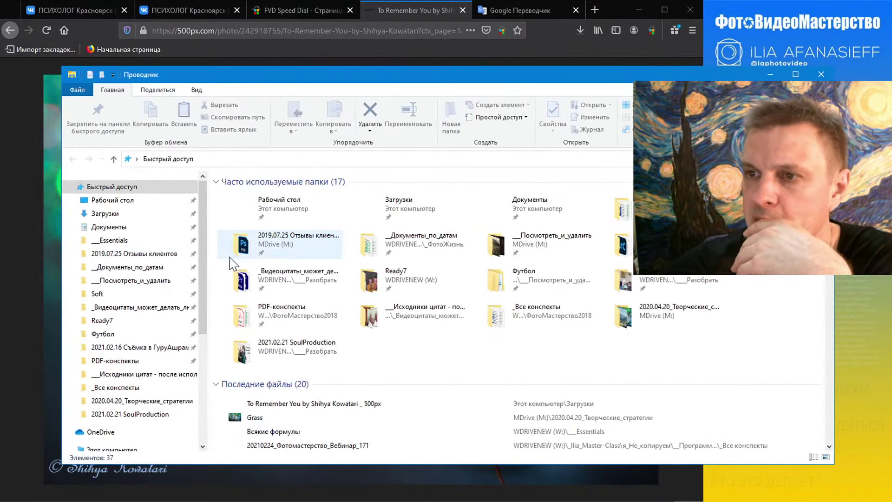
pyautogui.click(104, 214)
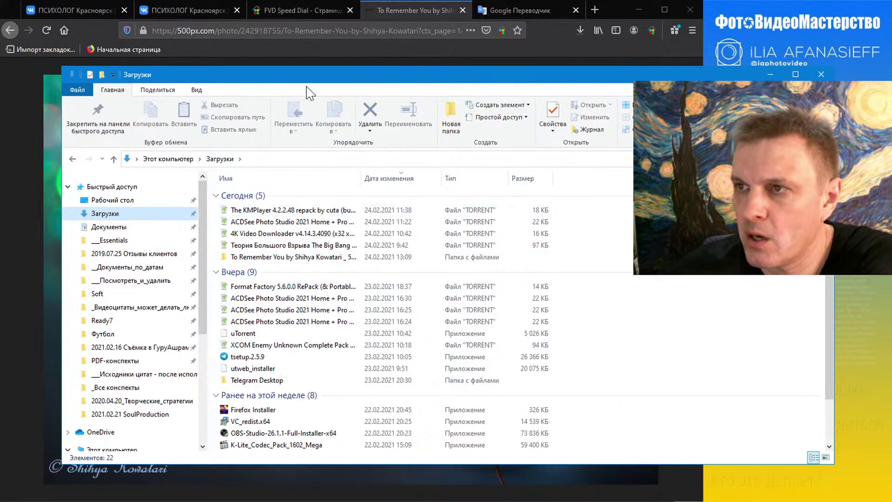
pyautogui.moveTo(312, 79); pyautogui.dragTo(305, 40)
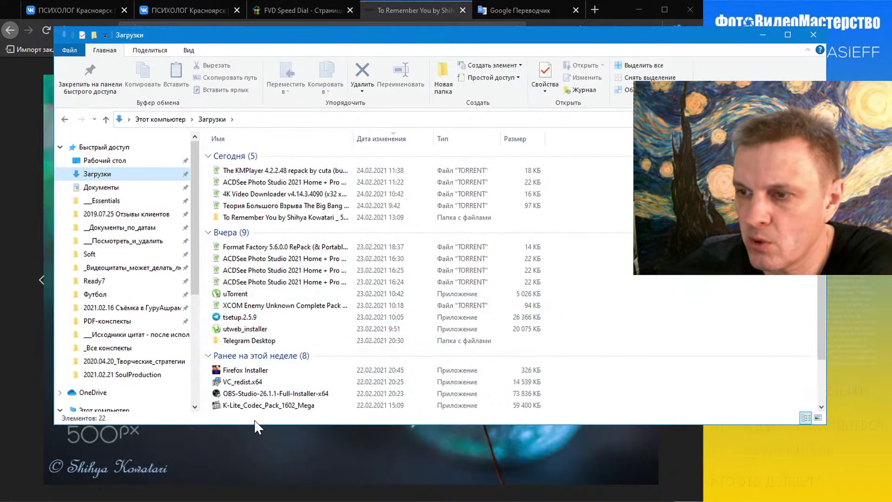
pyautogui.click(253, 370)
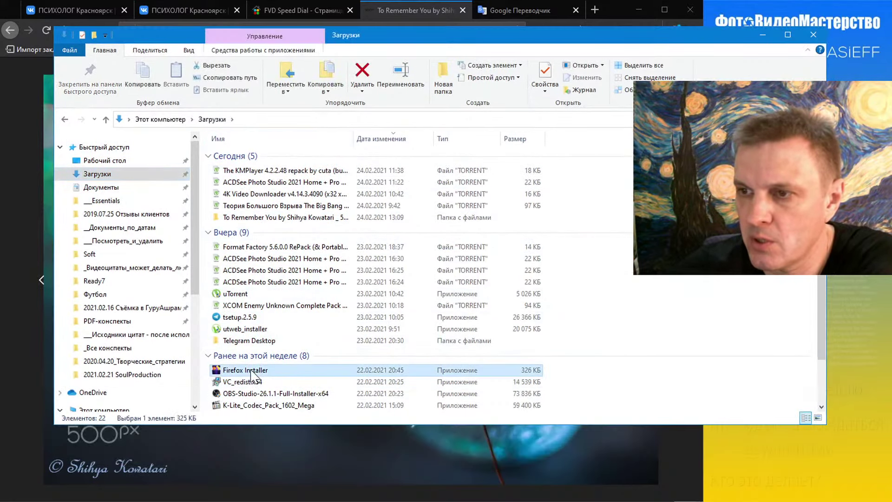
pyautogui.doubleClick(274, 423)
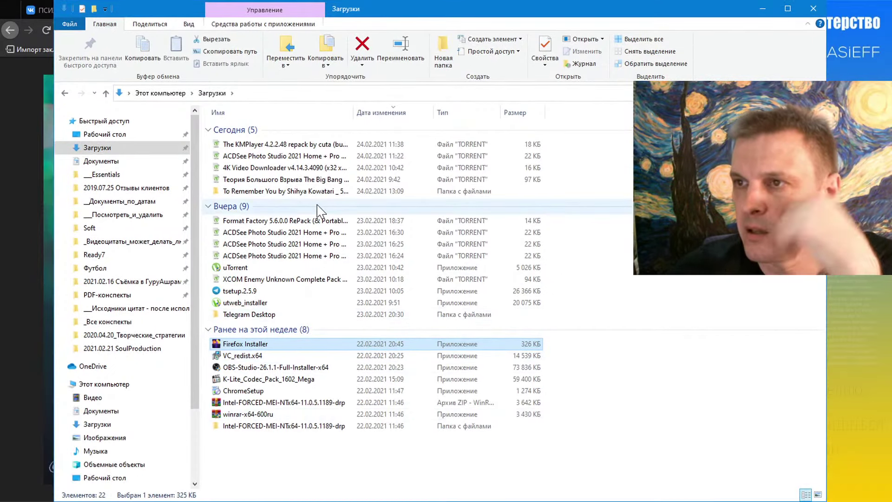
pyautogui.click(221, 113)
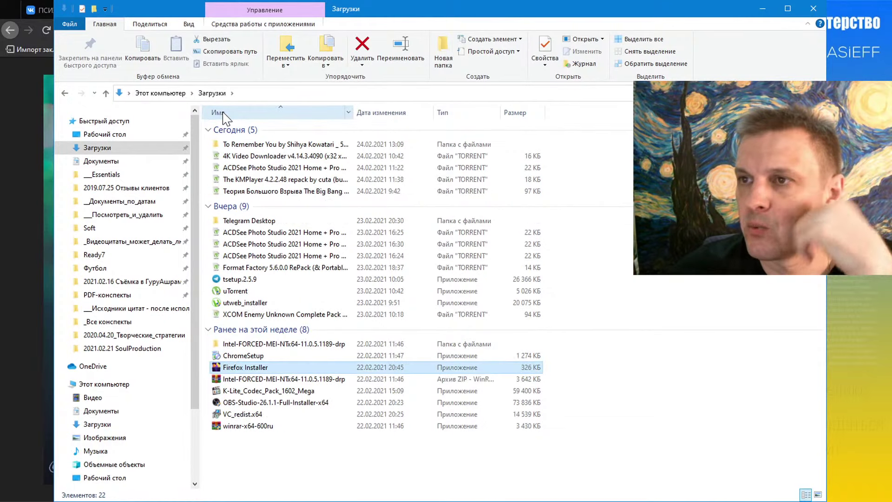
# Open the folder of files saved together with the "To Remember You" web page.
pyautogui.click(245, 145)
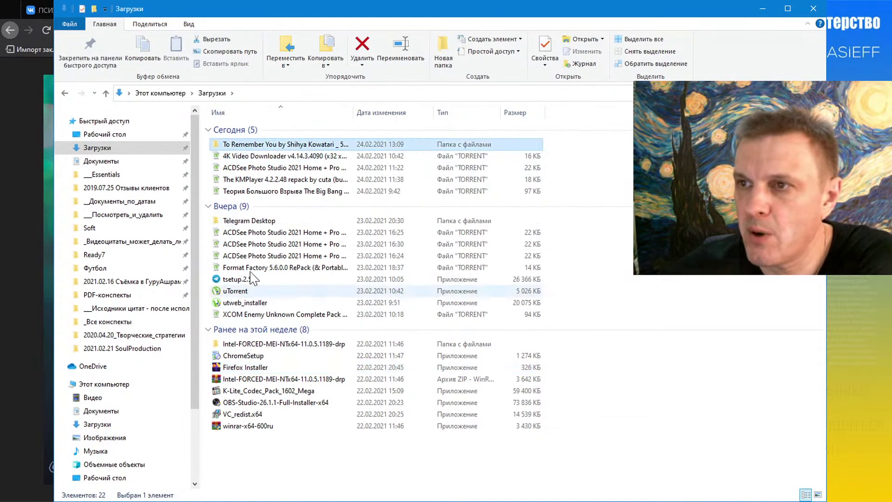
pyautogui.click(251, 156)
pyautogui.click(250, 148)
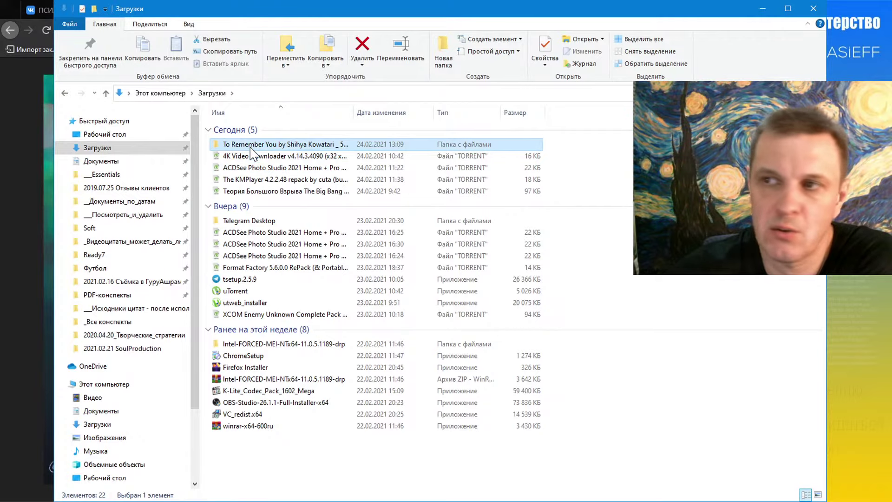
pyautogui.click(244, 205)
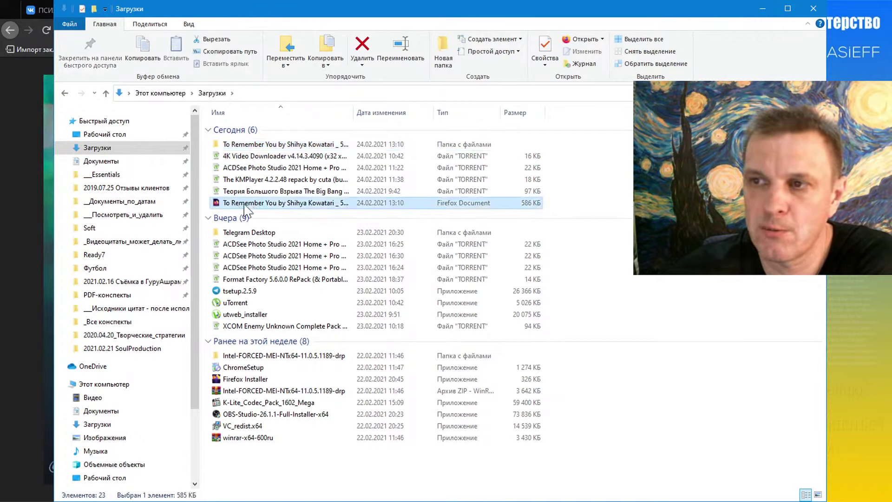
pyautogui.click(241, 148)
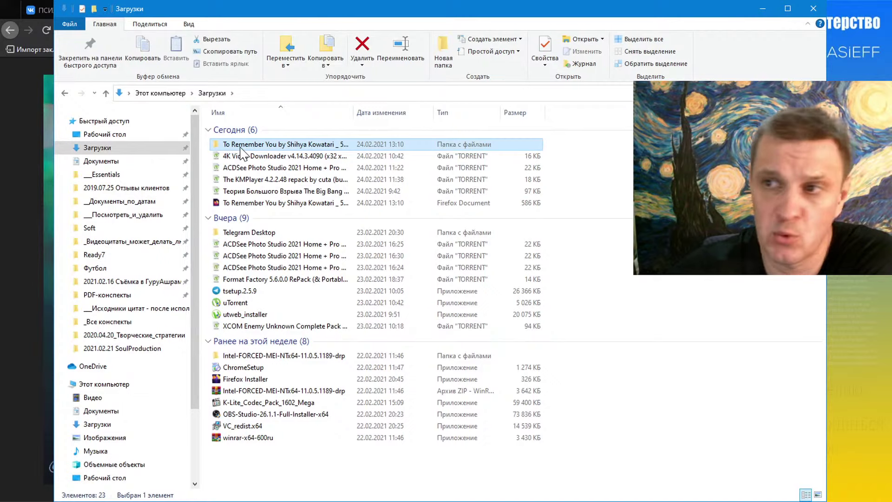
pyautogui.doubleClick(241, 148)
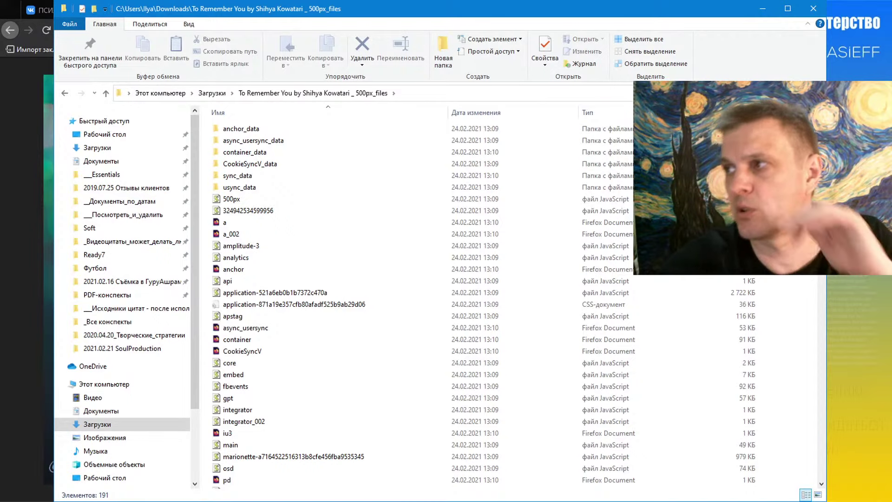
# Search the folder for *.jpg and list the results in Таблица view sorted by size, largest first.
pyautogui.press('Return')
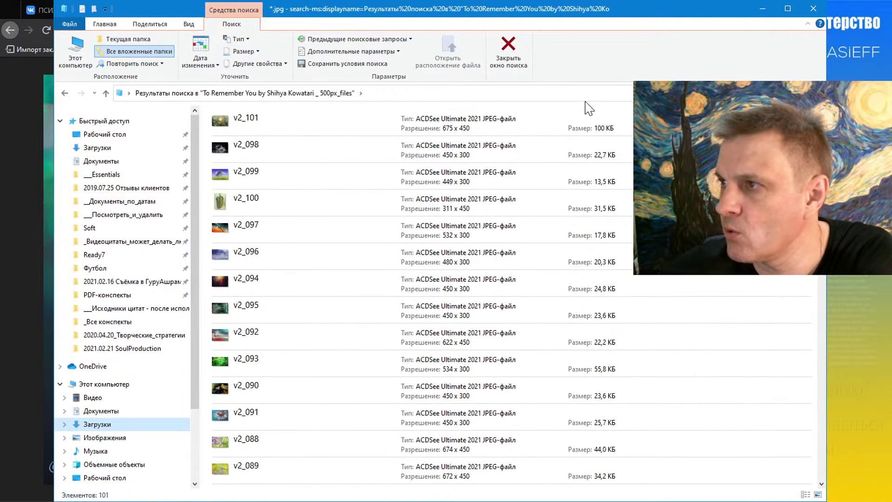
pyautogui.click(571, 107)
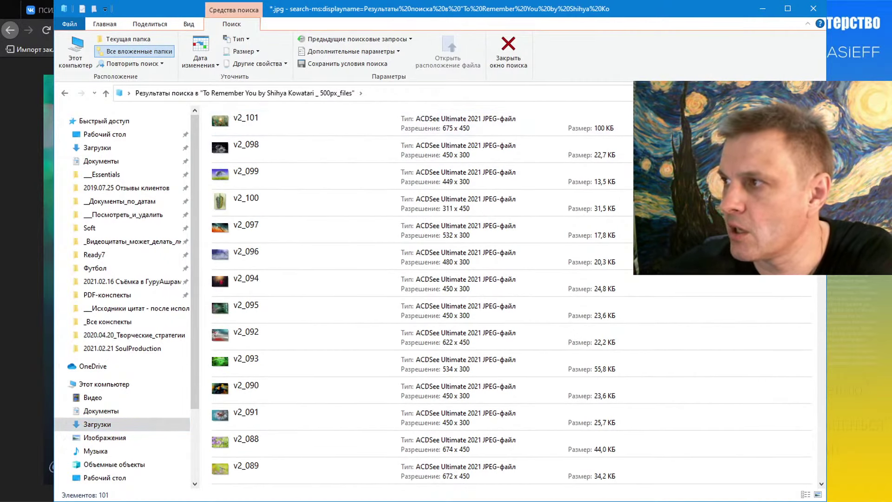
pyautogui.rightClick(598, 106)
pyautogui.click(674, 186)
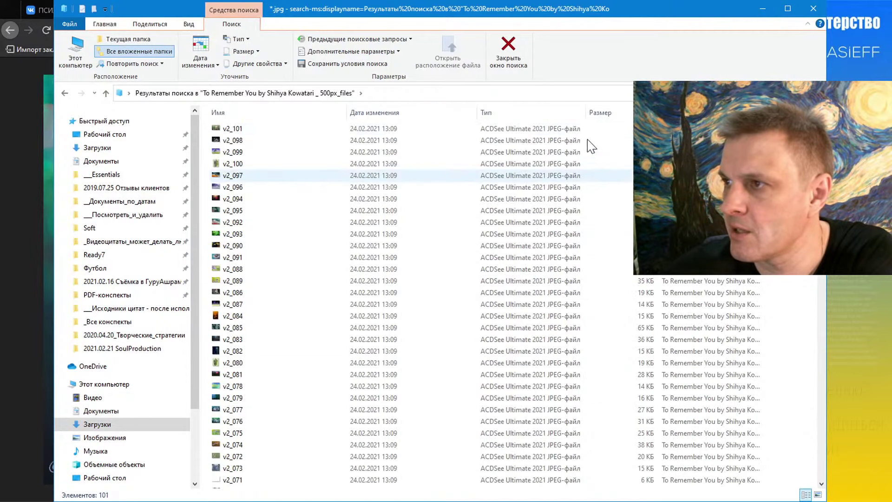
pyautogui.click(615, 115)
pyautogui.click(256, 130)
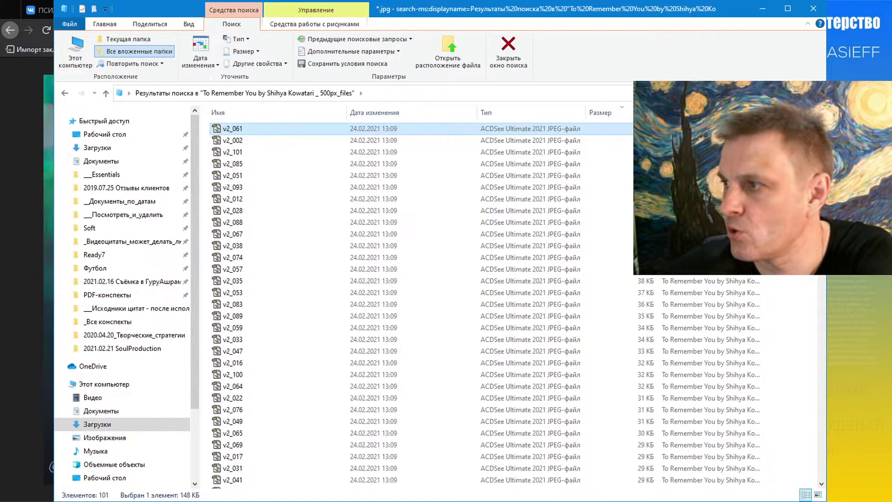
# Show the found JPEG files as large icons (Крупные значки).
pyautogui.rightClick(782, 350)
pyautogui.moveTo(766, 357)
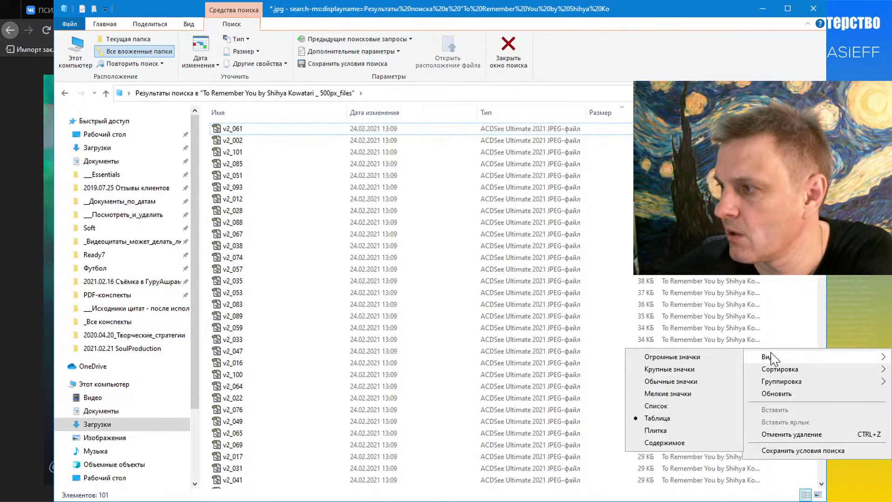
pyautogui.click(697, 364)
# Check the file details of the leaf photo v2_061 and open it.
pyautogui.click(265, 171)
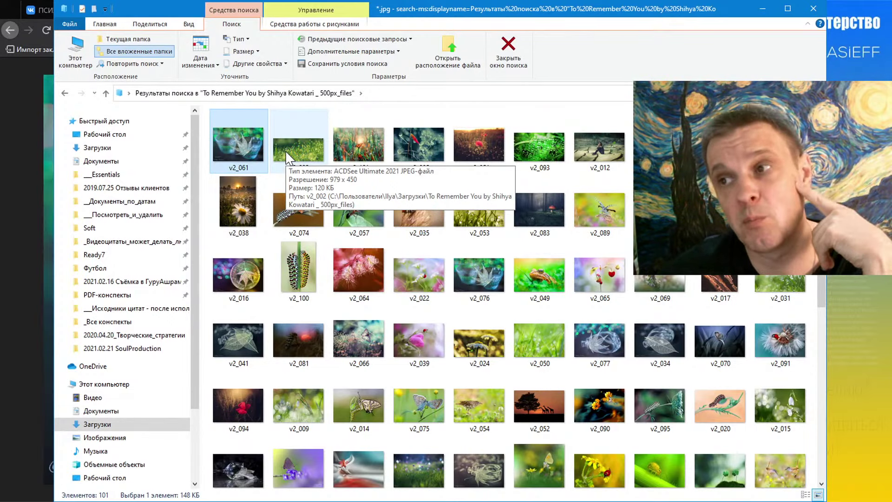
pyautogui.click(247, 188)
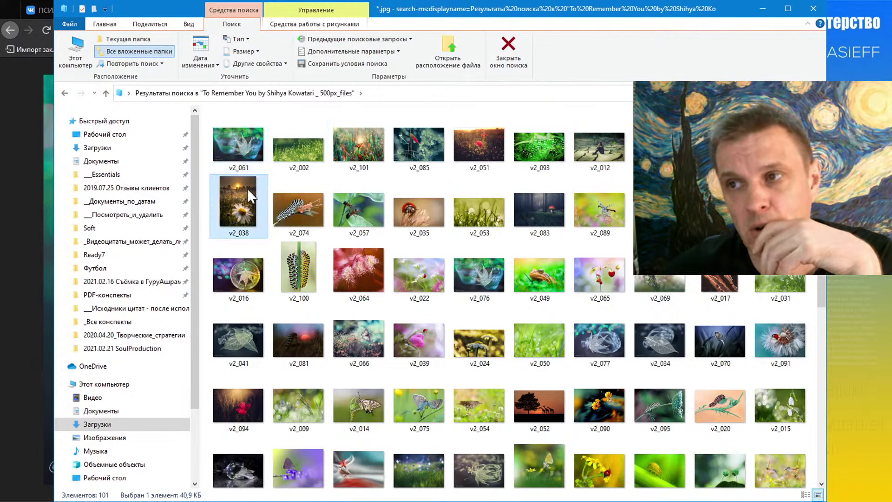
pyautogui.click(248, 158)
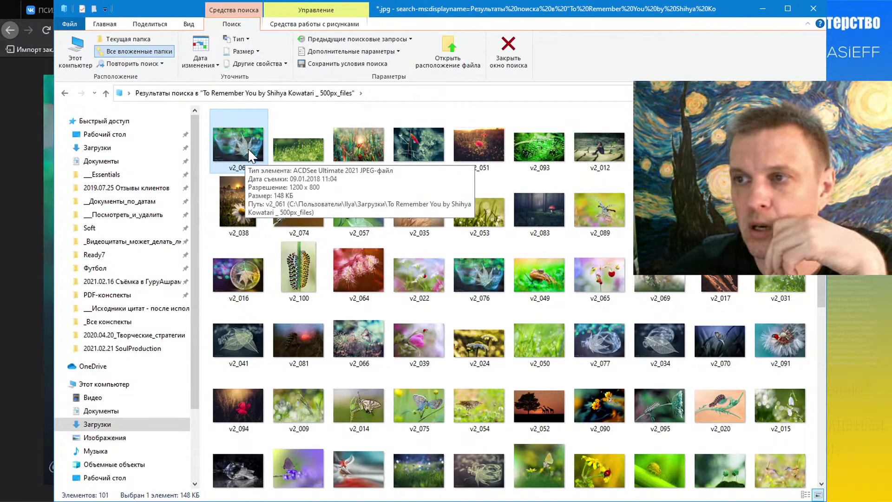
pyautogui.doubleClick(249, 149)
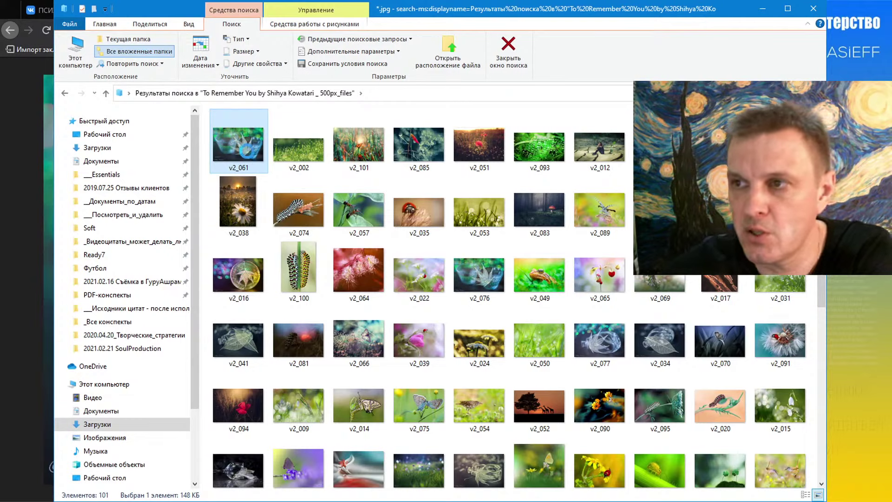
pyautogui.rightClick(249, 155)
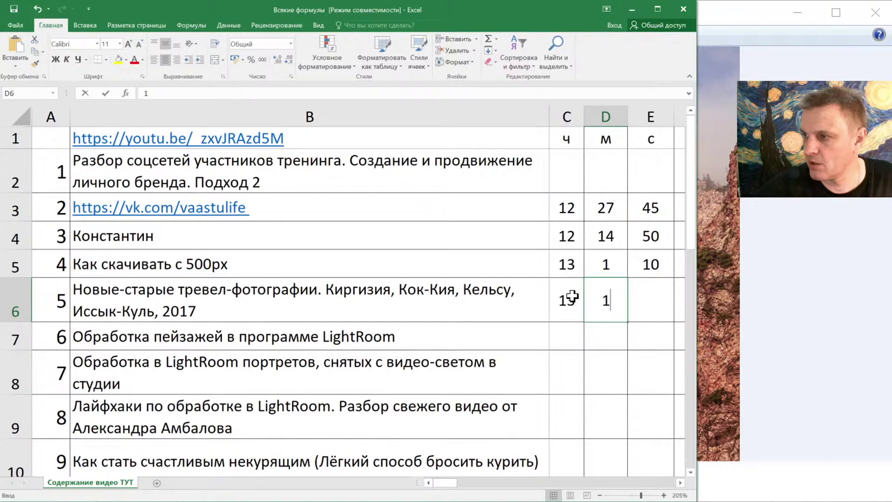
# In the Excel contents sheet, complete the time of item 5 about travel photos with 16 minutes and 10 seconds.
pyautogui.write('6')
pyautogui.press('Tab')
pyautogui.write('10')
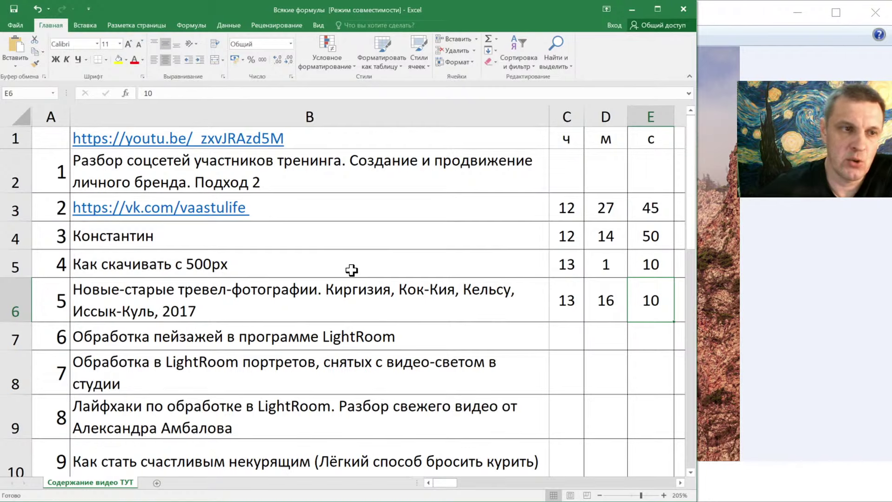
# Bring up photo IMG_5430 in the Windows photo viewer and resize its window to fill the area beside the channel banner.
pyautogui.click(836, 258)
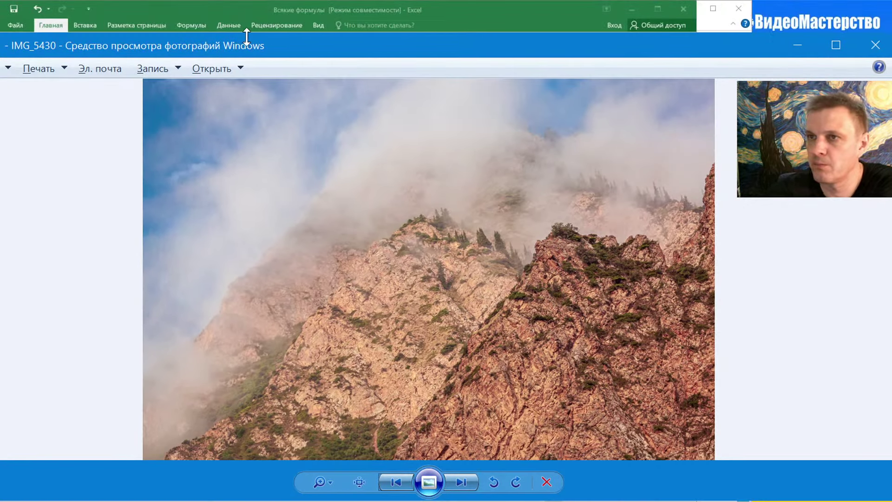
pyautogui.moveTo(740, 50); pyautogui.dragTo(642, 28)
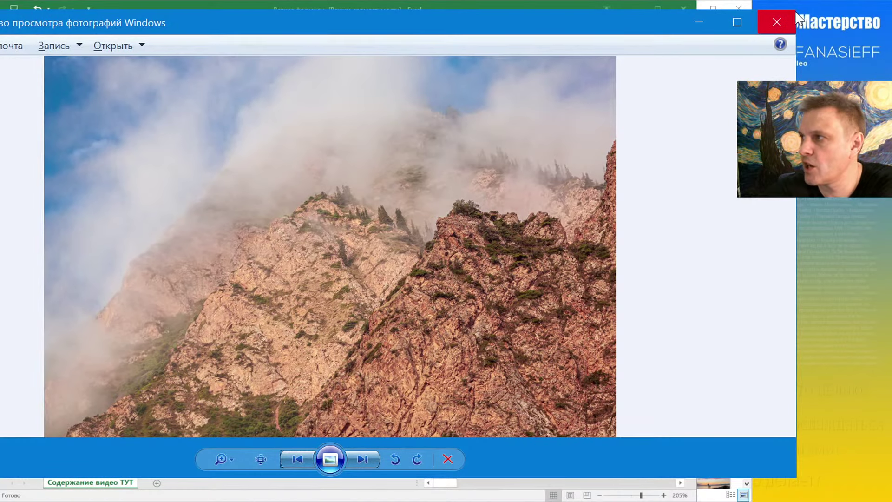
pyautogui.doubleClick(782, 4)
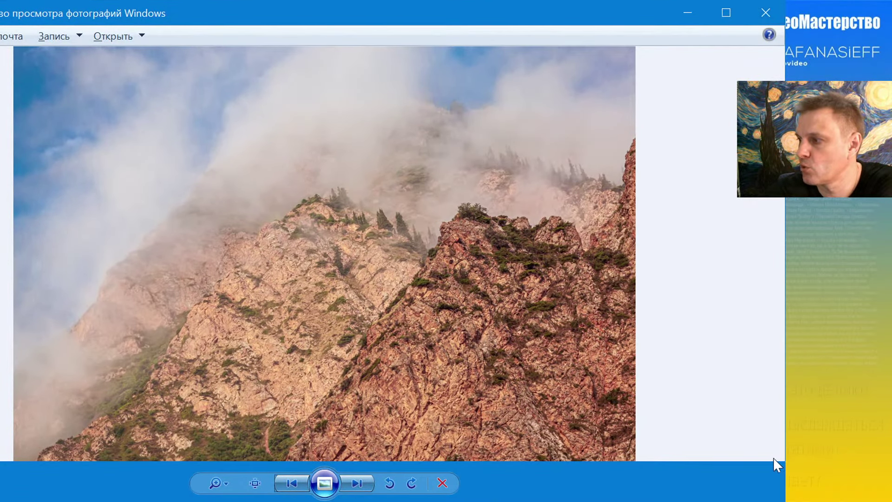
pyautogui.moveTo(784, 443); pyautogui.dragTo(741, 437)
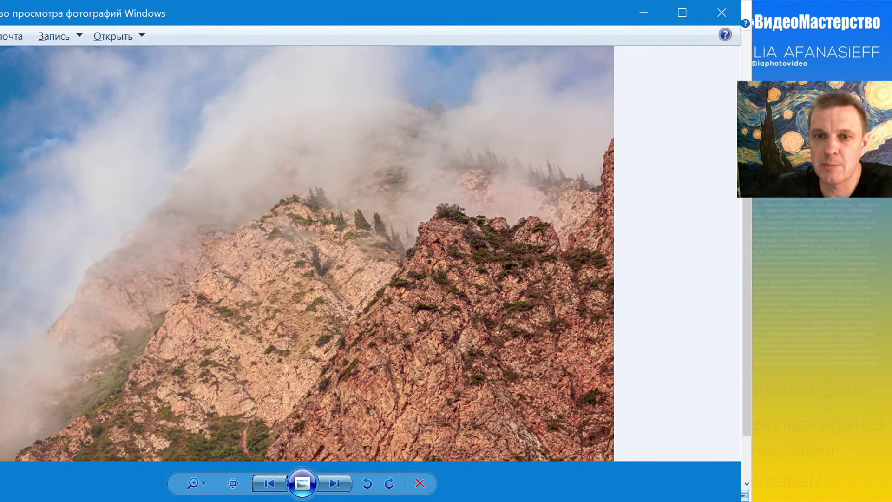
pyautogui.moveTo(2, 259); pyautogui.dragTo(4, 259)
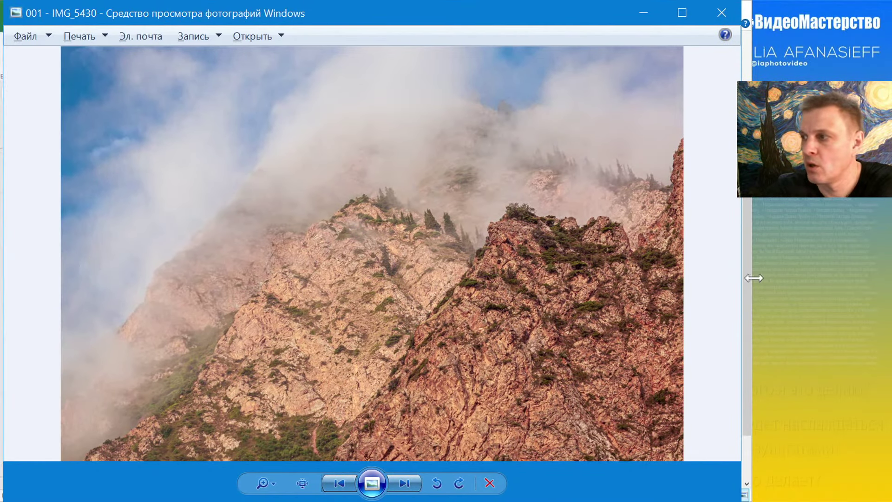
pyautogui.moveTo(741, 283); pyautogui.dragTo(705, 287)
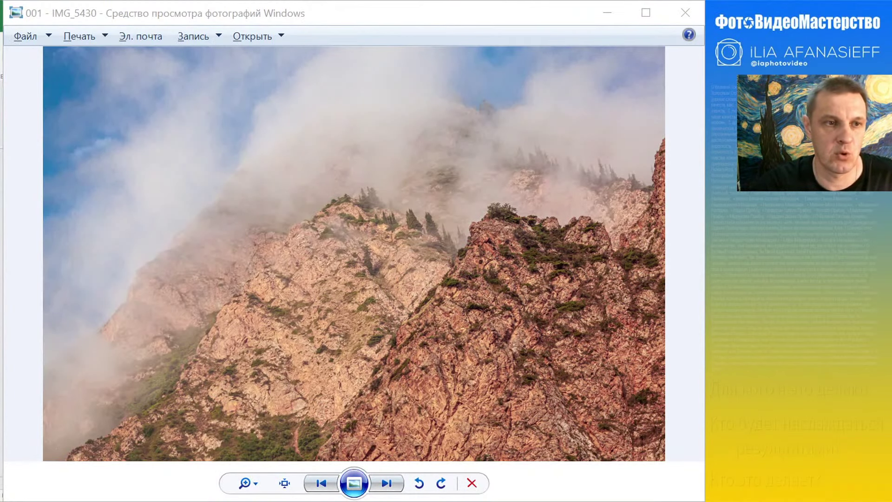
pyautogui.moveTo(737, 140); pyautogui.dragTo(685, 139)
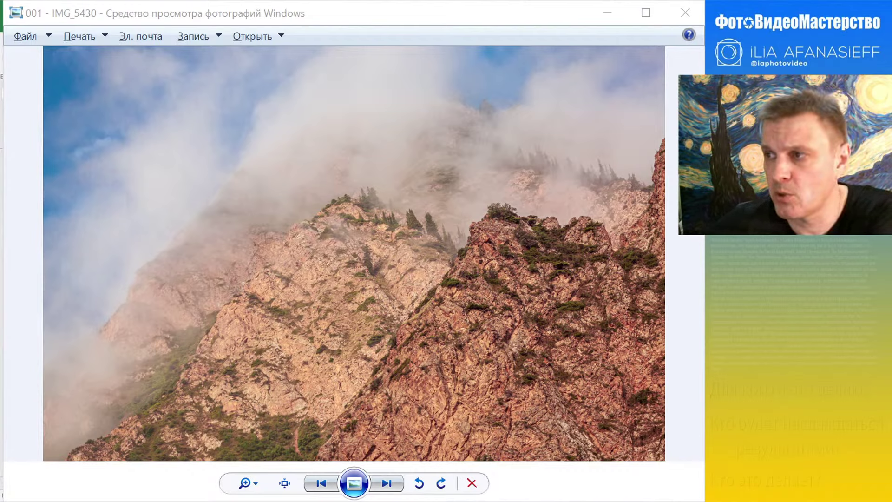
pyautogui.hotkey('alt', 'Tab')
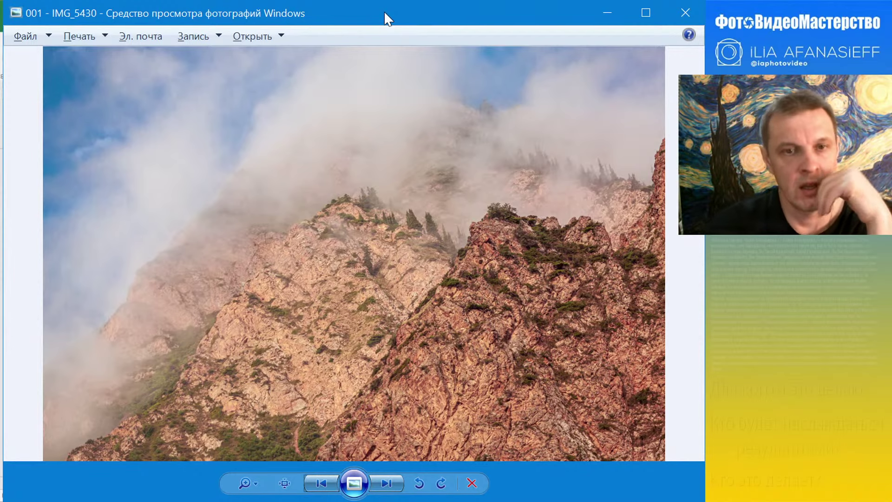
pyautogui.press('Right')
pyautogui.press('Left')
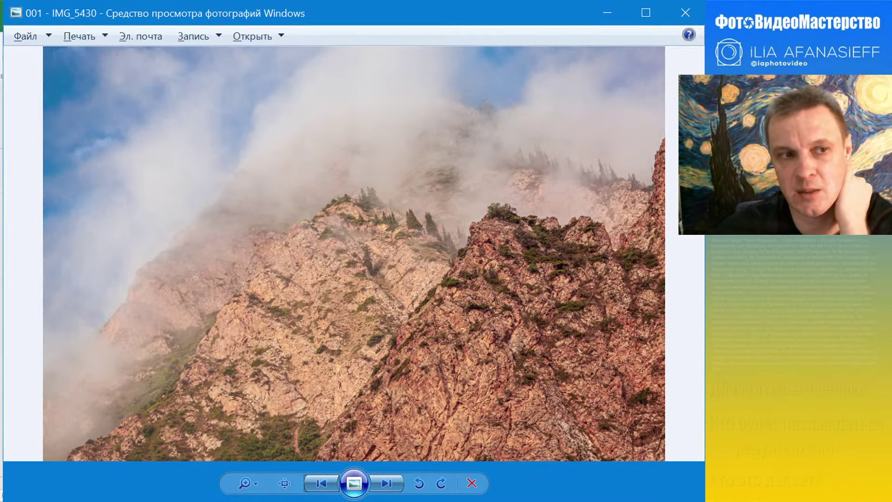
# Page forward through the travel photos from 002 (ILI_8557) to the river valley with pink flowers, 008 (ILI_8846).
pyautogui.press('Right')
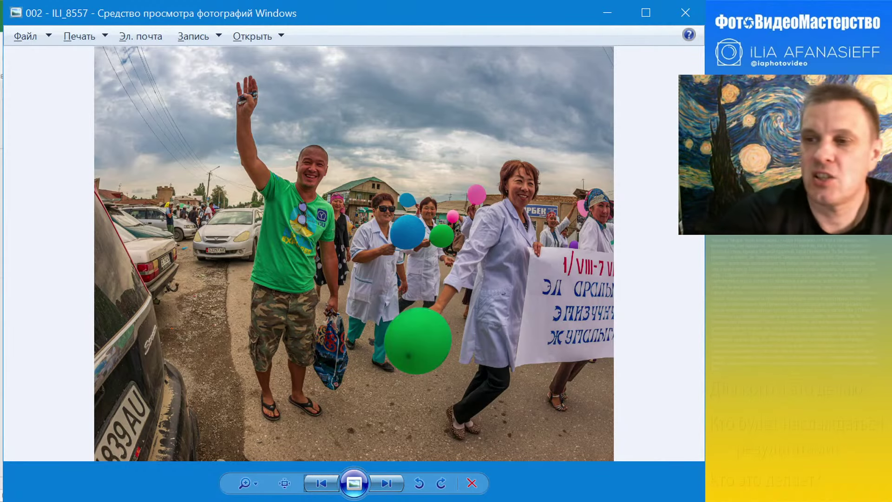
pyautogui.press('Right')
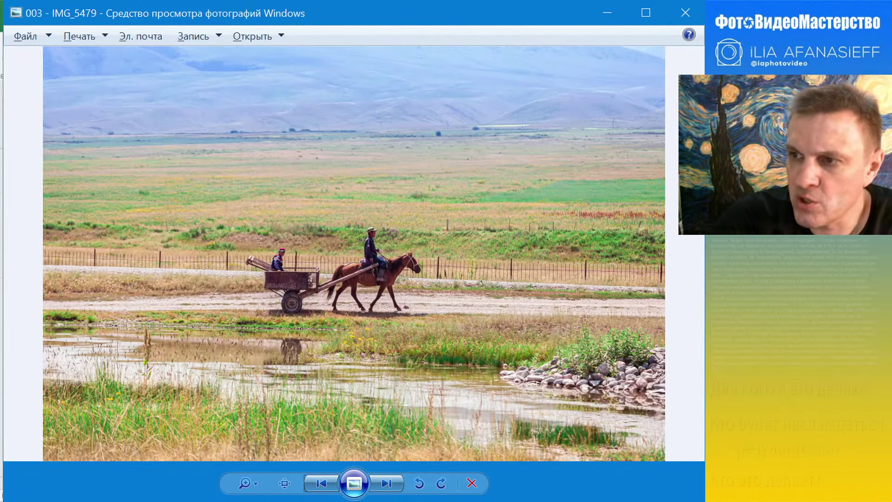
pyautogui.press('Right')
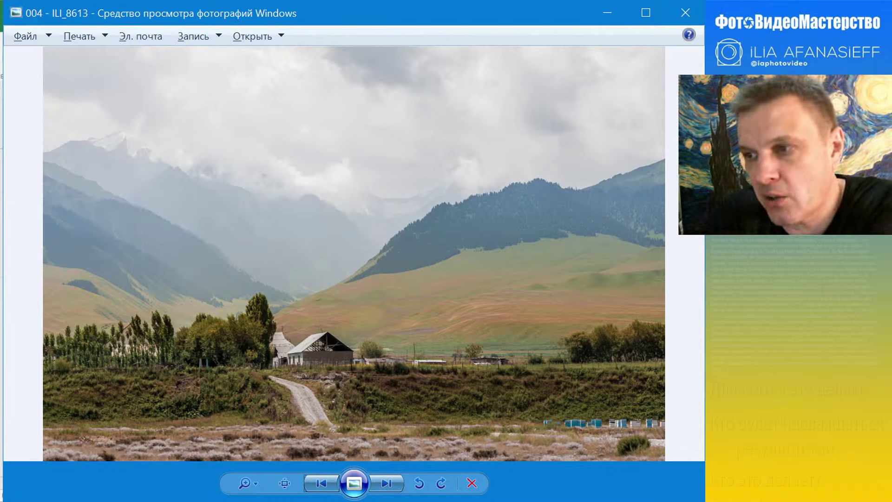
pyautogui.press('Right')
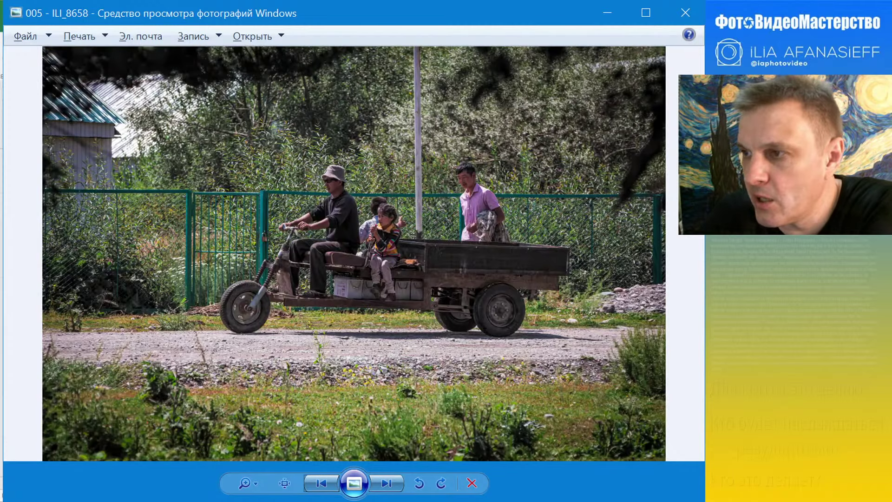
pyautogui.press('Right')
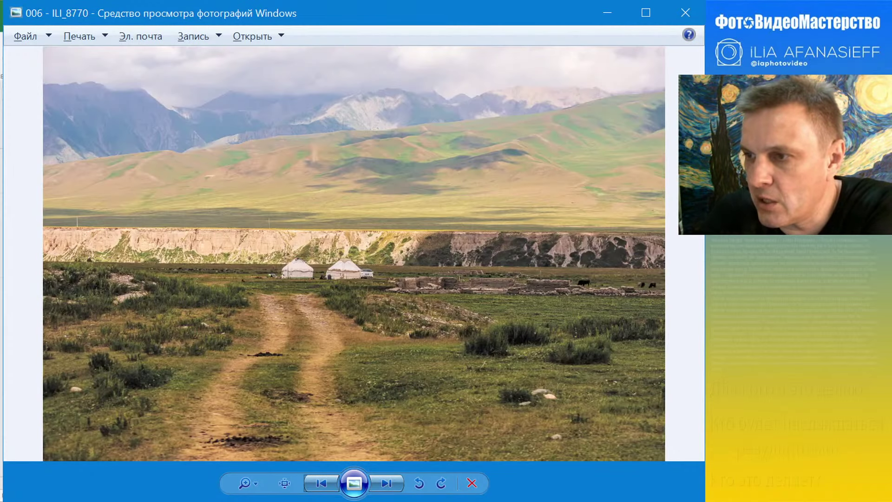
pyautogui.press('Right')
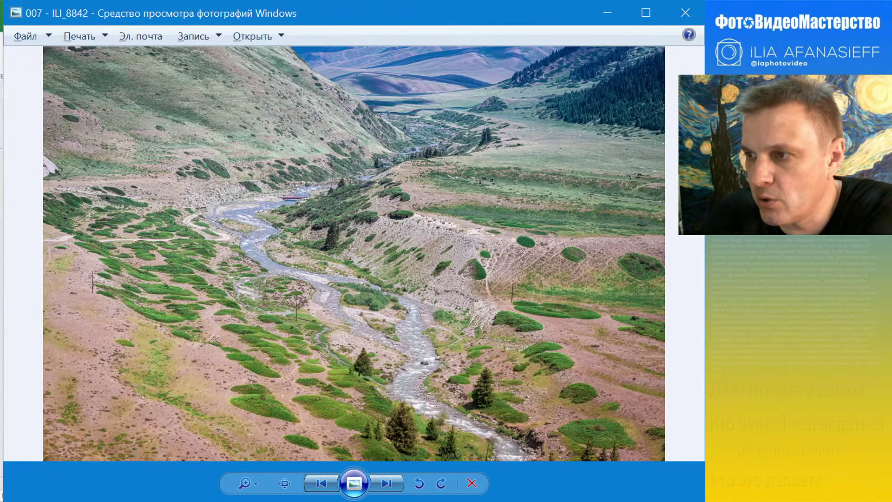
pyautogui.press('Right')
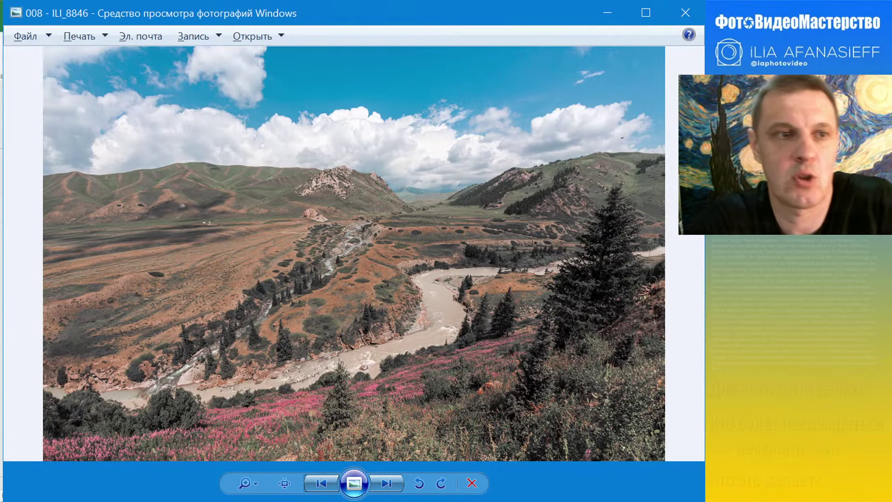
# View the next travel photos one by one, from the marsh shot 009 (IMG_5532-2) to the mountain shot 015 (ILI_9150).
pyautogui.press('Right')
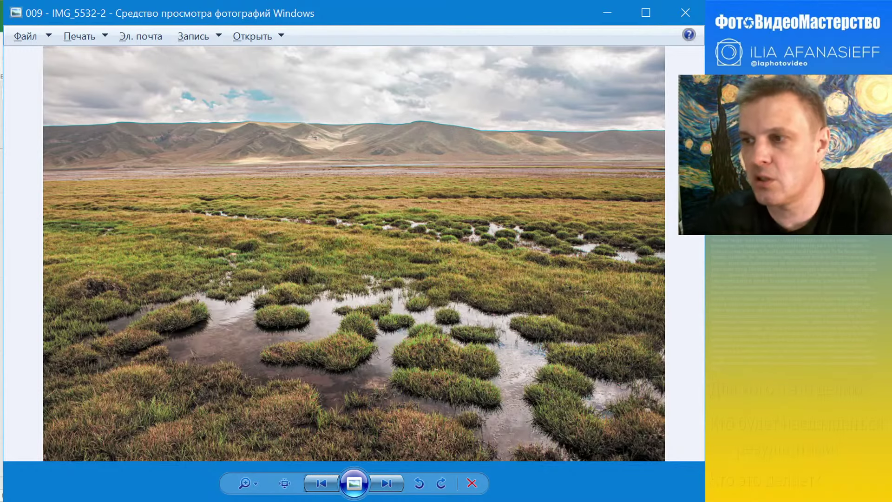
pyautogui.press('Right')
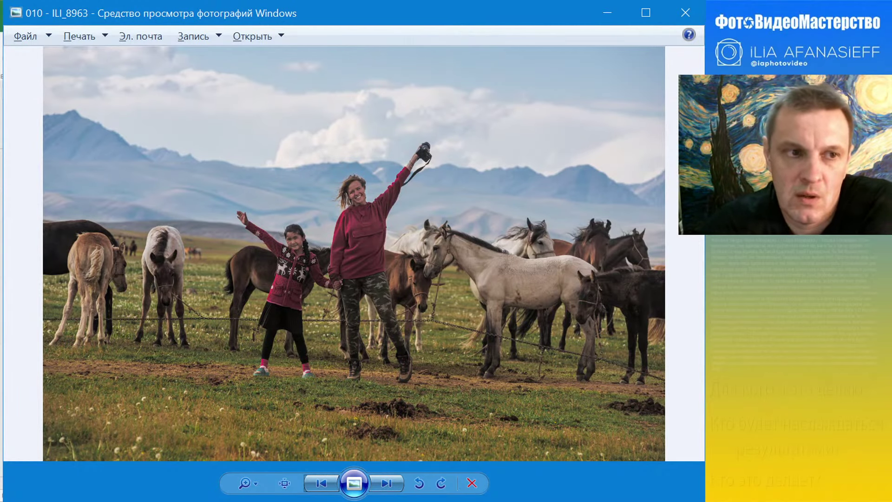
pyautogui.press('Right')
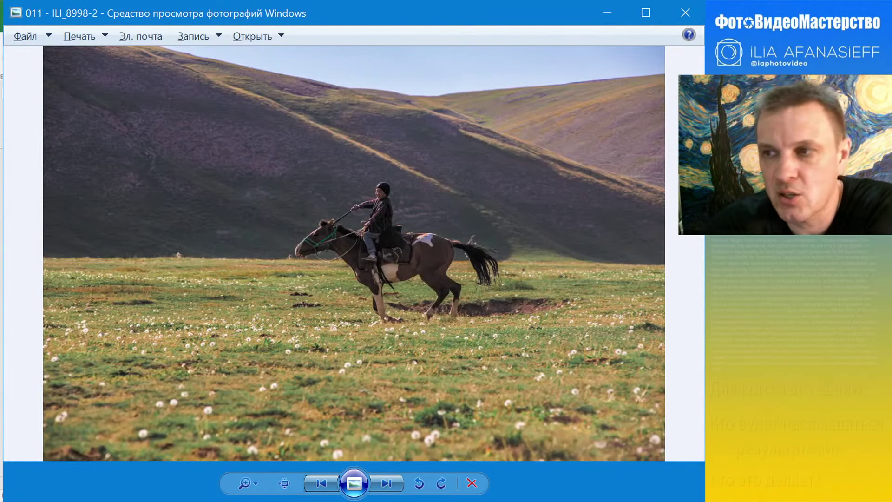
pyautogui.press('Right')
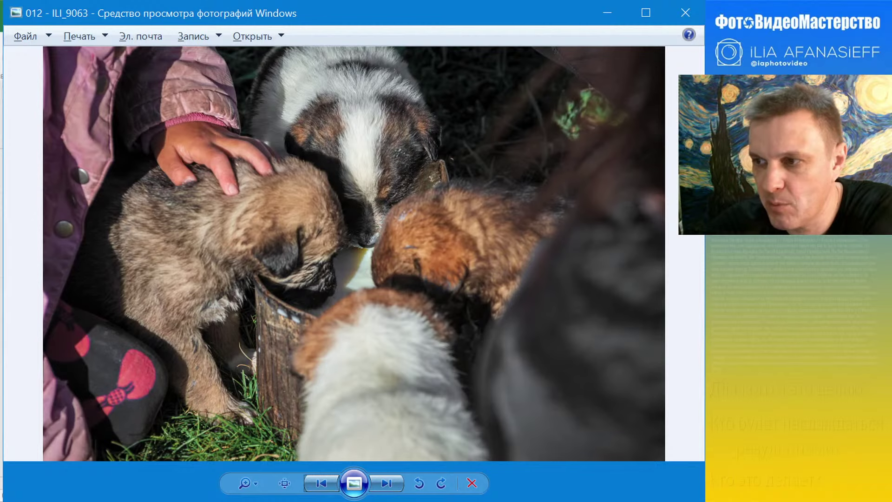
pyautogui.press('Right')
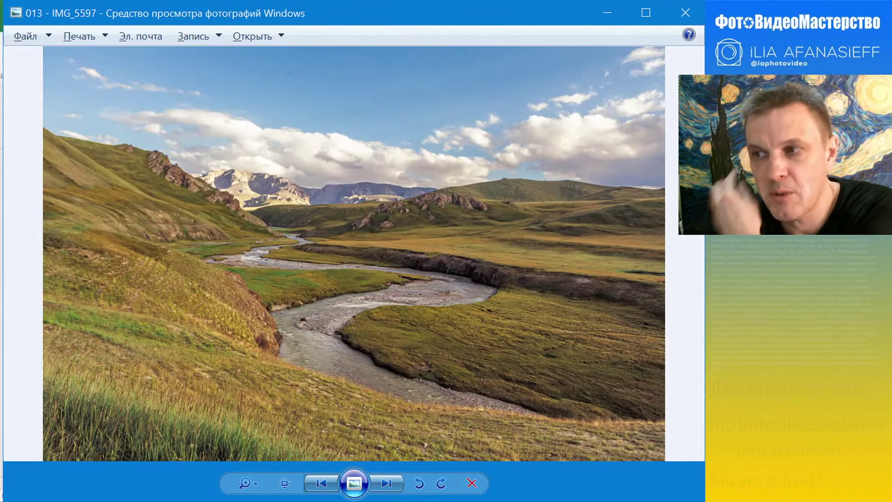
pyautogui.press('Right')
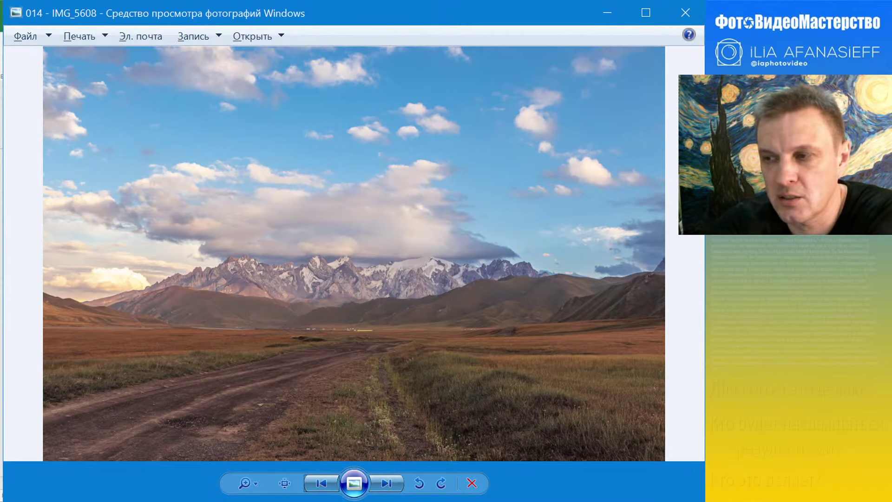
pyautogui.press('Right')
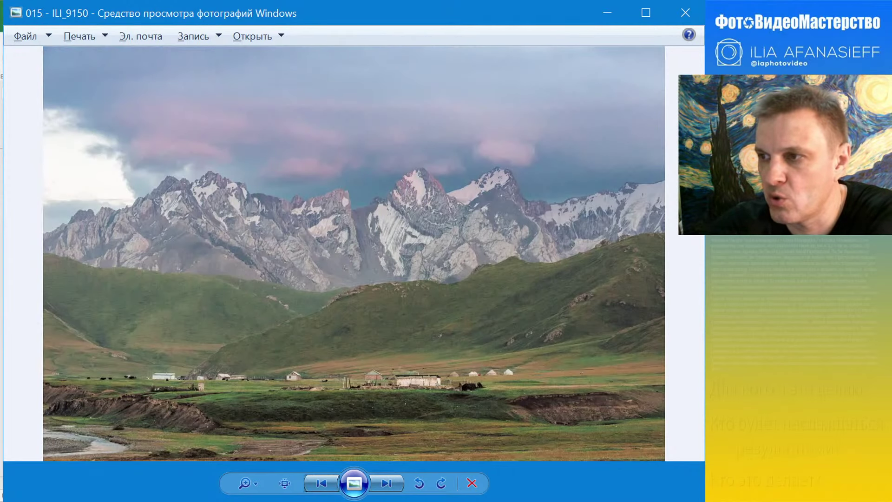
# Compare the mountain landscapes 015 to 019, going back and forth between neighbours and ending on ILI_9164 with the smoking chimney.
pyautogui.press('Right')
pyautogui.press('Left')
pyautogui.press('Right')
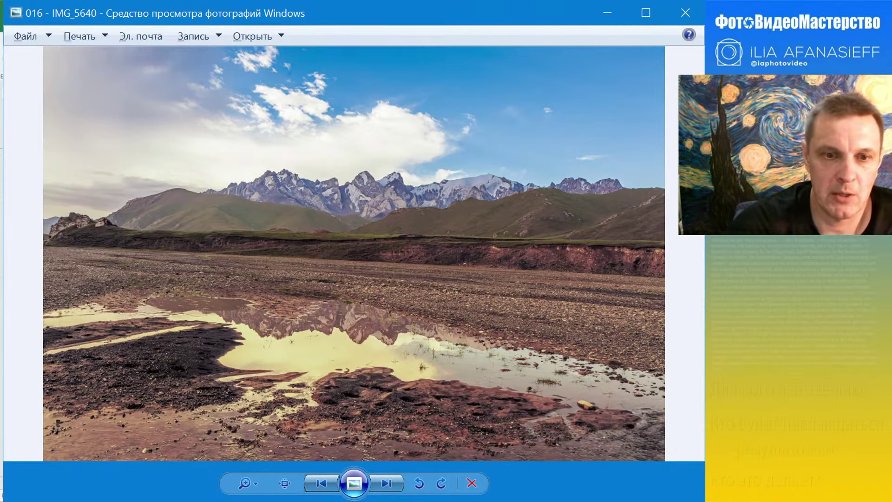
pyautogui.press('Right')
pyautogui.press('Left')
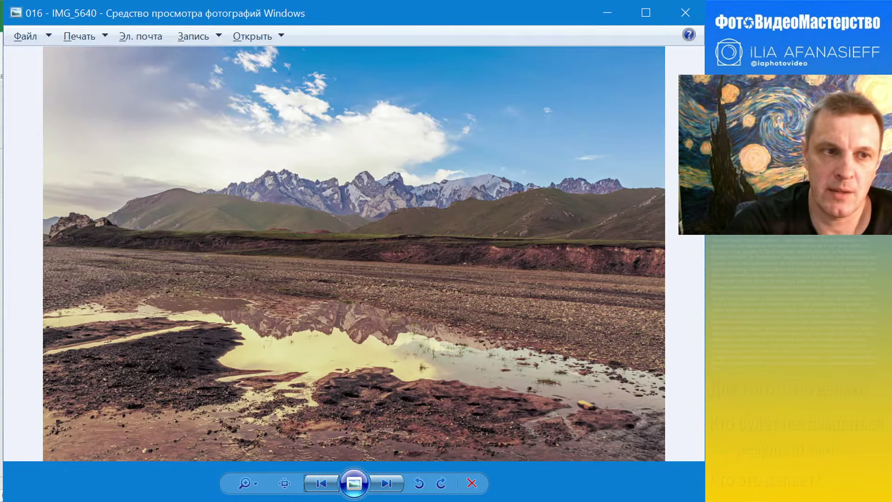
pyautogui.press('Right')
pyautogui.press('Right')
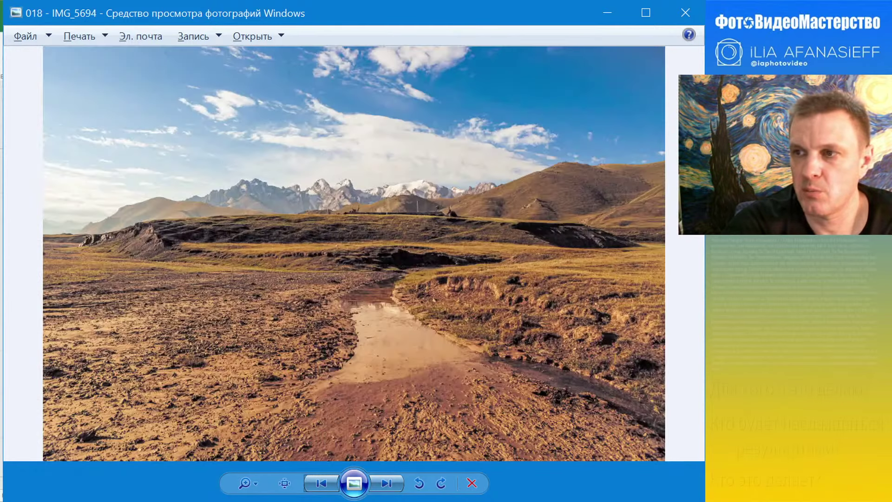
pyautogui.press('Right')
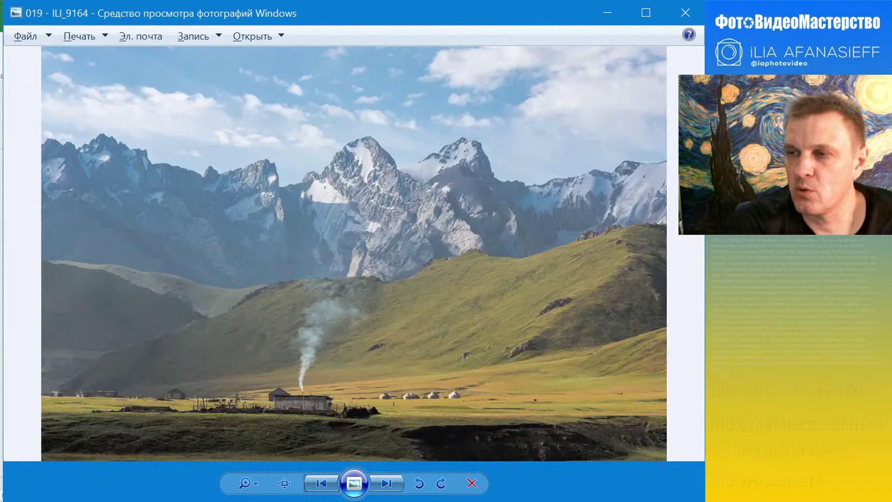
pyautogui.press('Left')
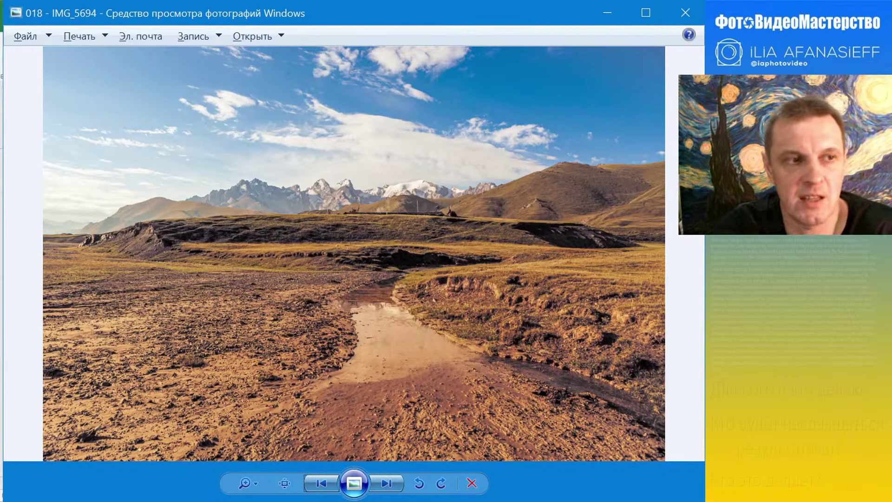
pyautogui.press('Right')
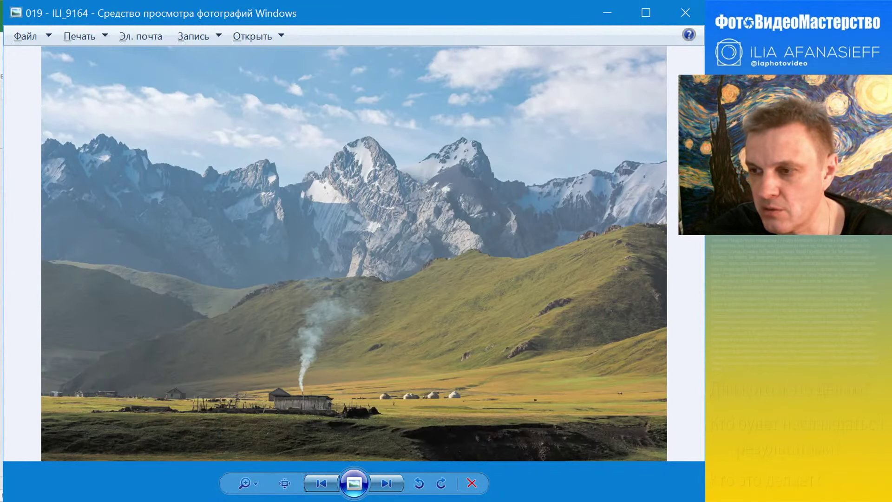
# Look through the camp, yak and horse rider photos from 020 (ILI_9192) up to the running dog in 028 (ILI_9705).
pyautogui.press('Right')
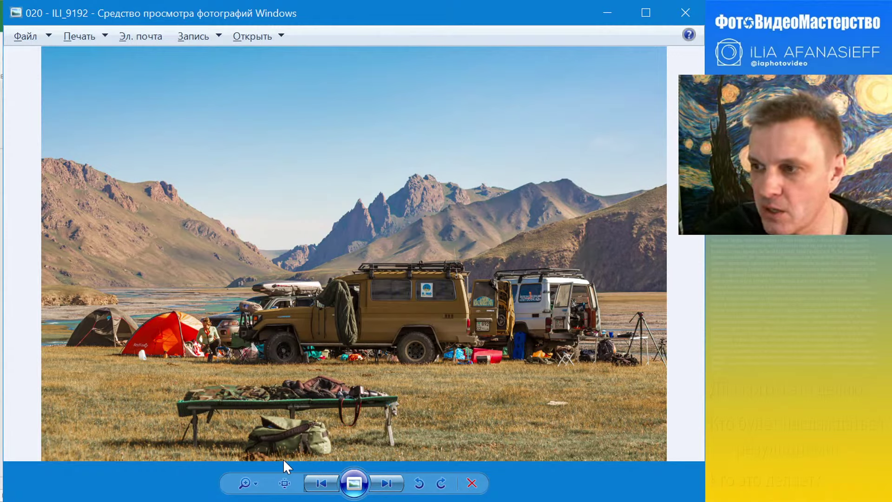
pyautogui.press('Right')
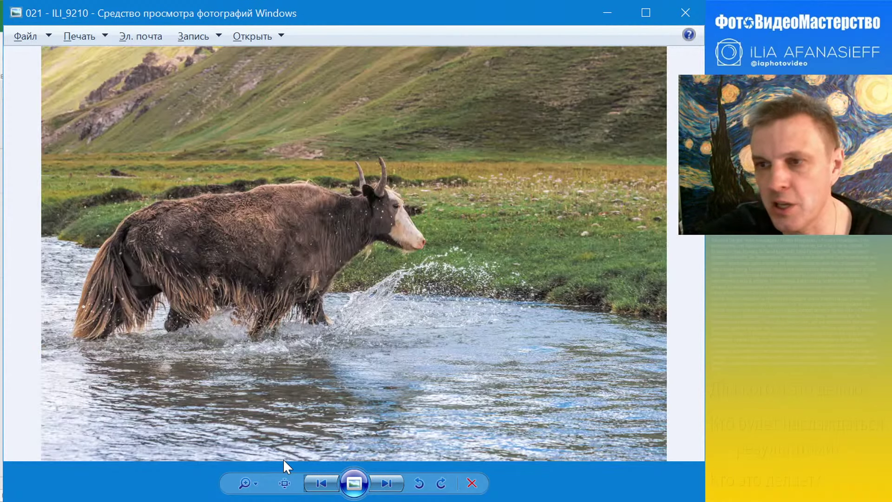
pyautogui.press('Right')
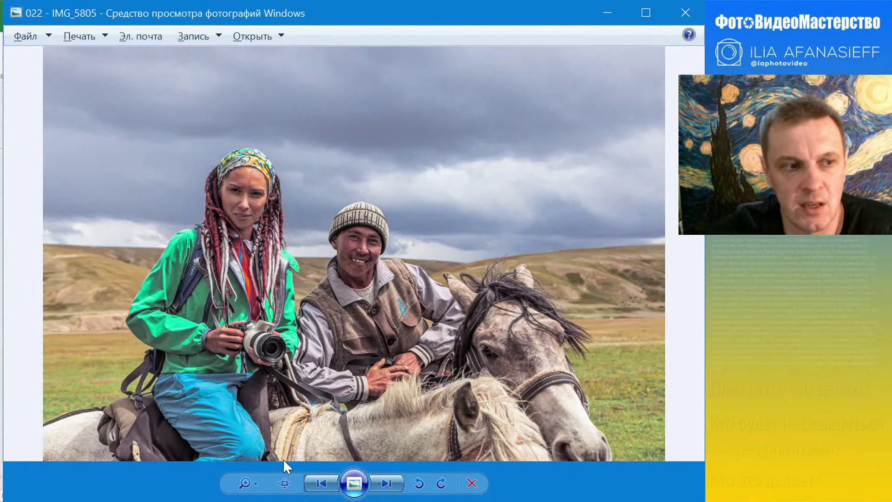
pyautogui.press('Right')
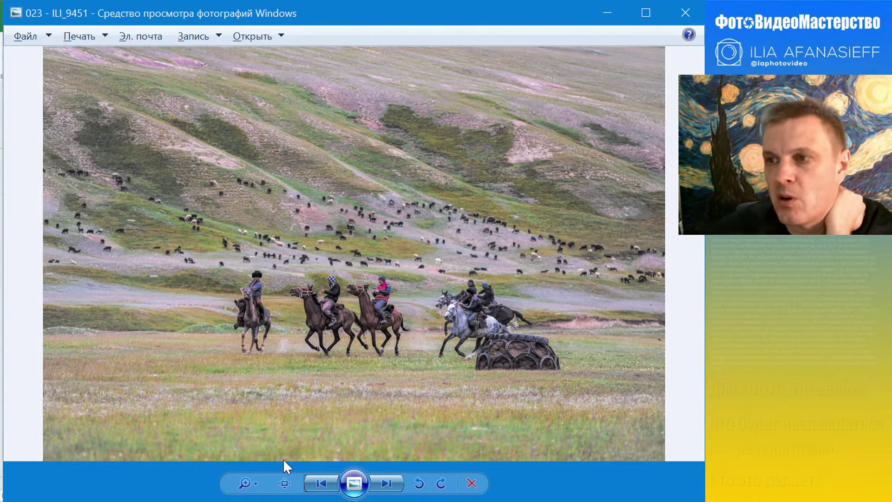
pyautogui.press('Right')
pyautogui.press('Right')
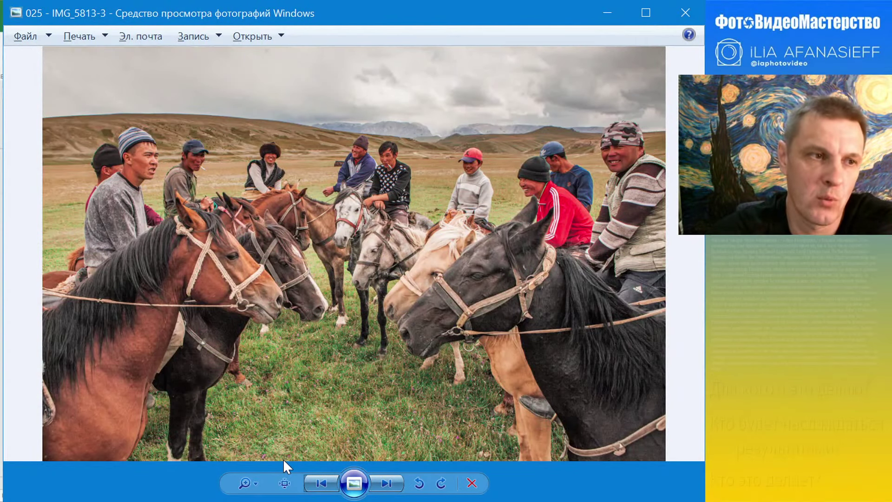
pyautogui.press('Right')
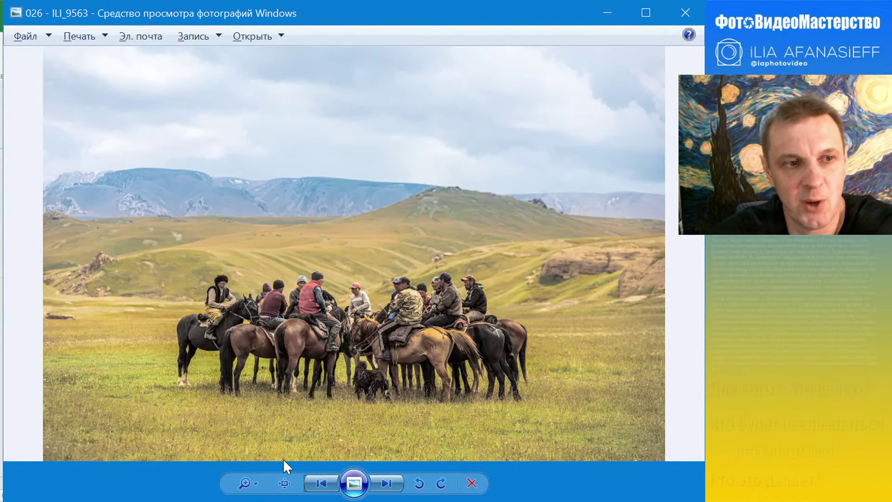
pyautogui.press('Right')
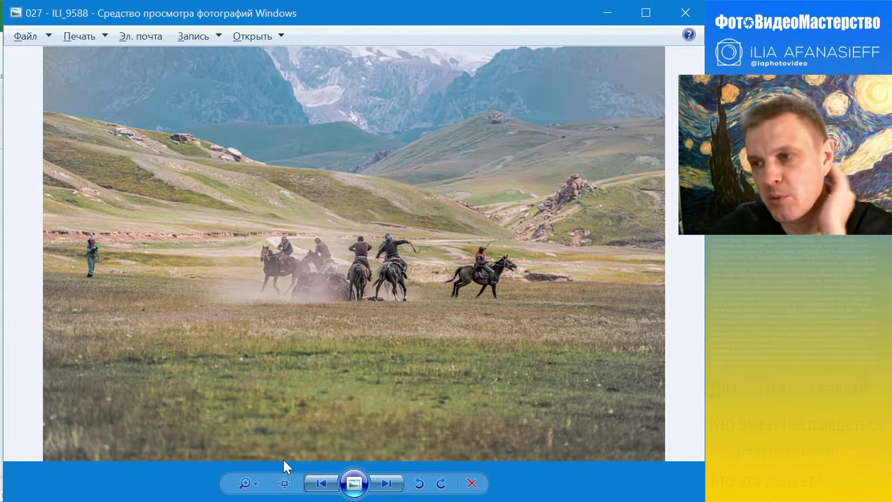
pyautogui.press('Right')
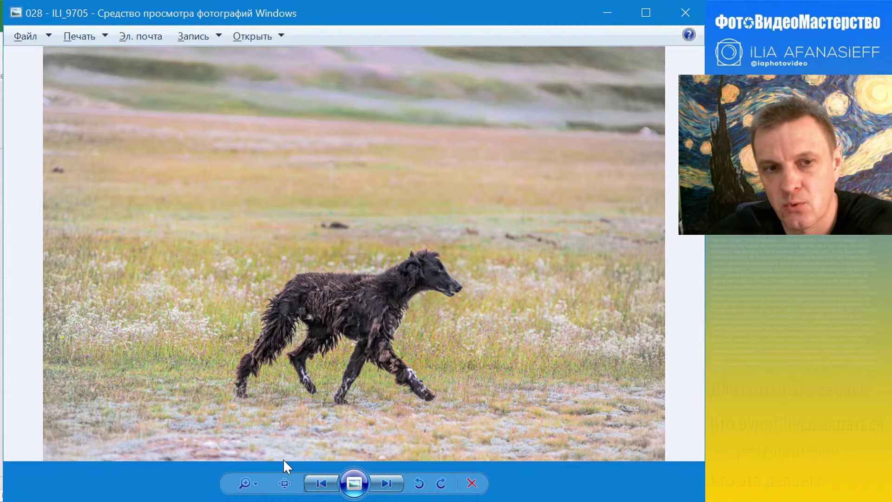
# Review photos 027 to 032, revisiting IMG_5837 and ILI_9815 before stopping on ILI_9826 of the woman with the dog.
pyautogui.press('Left')
pyautogui.press('Right')
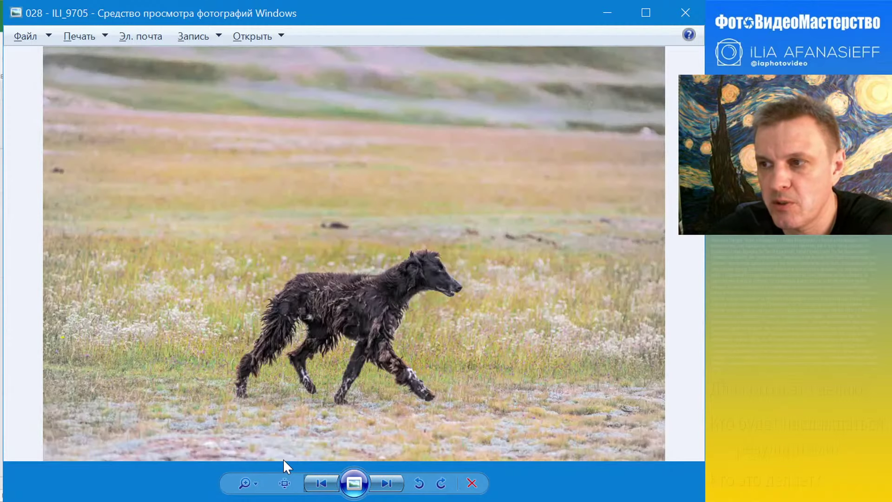
pyautogui.press('Right')
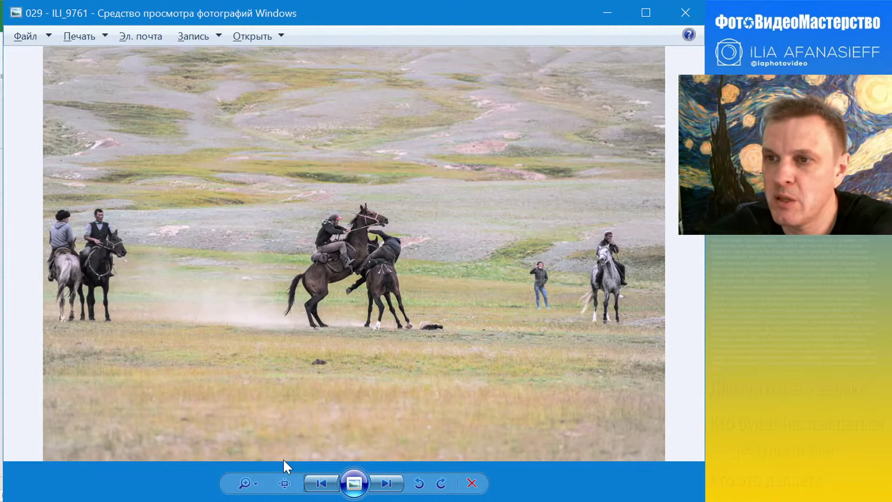
pyautogui.press('Right')
pyautogui.press('Right')
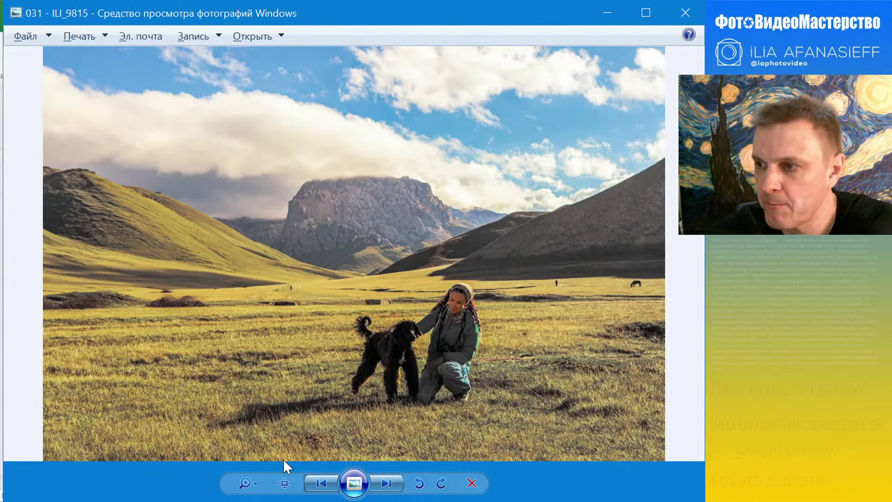
pyautogui.press('Right')
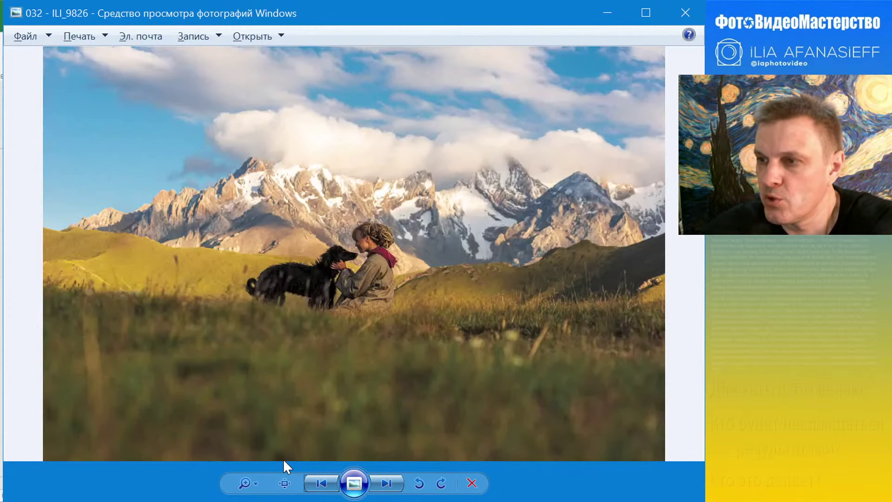
pyautogui.press('Left')
pyautogui.press('Left')
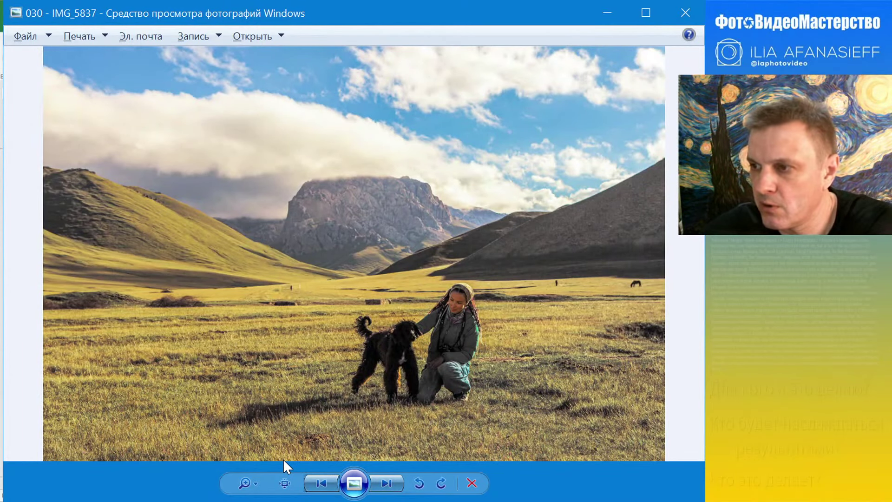
pyautogui.press('Right')
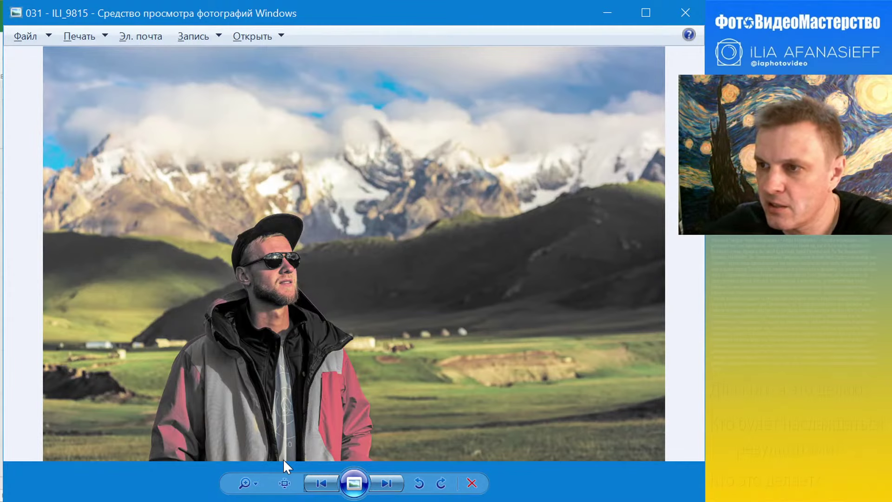
pyautogui.press('Right')
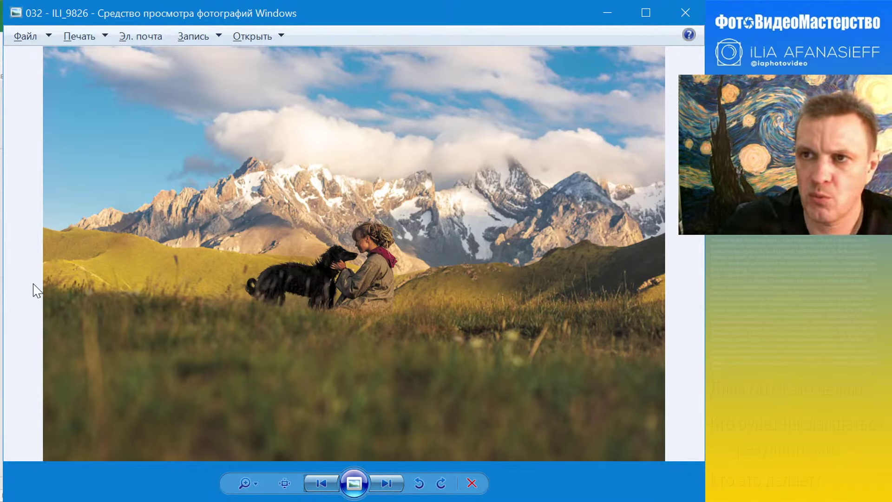
# View photos 033 to 037, from the black dog with the seated woman through the off-road vehicles, and return to 036 (ILI_9918).
pyautogui.press('Right')
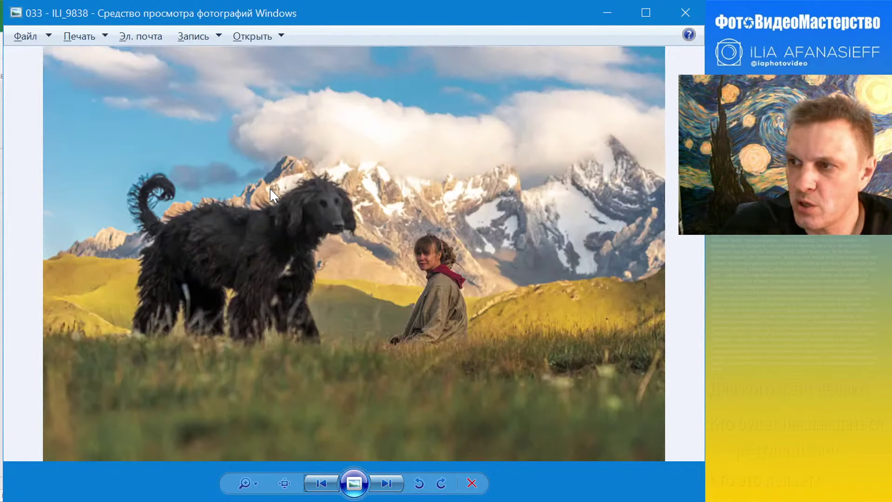
pyautogui.press('Right')
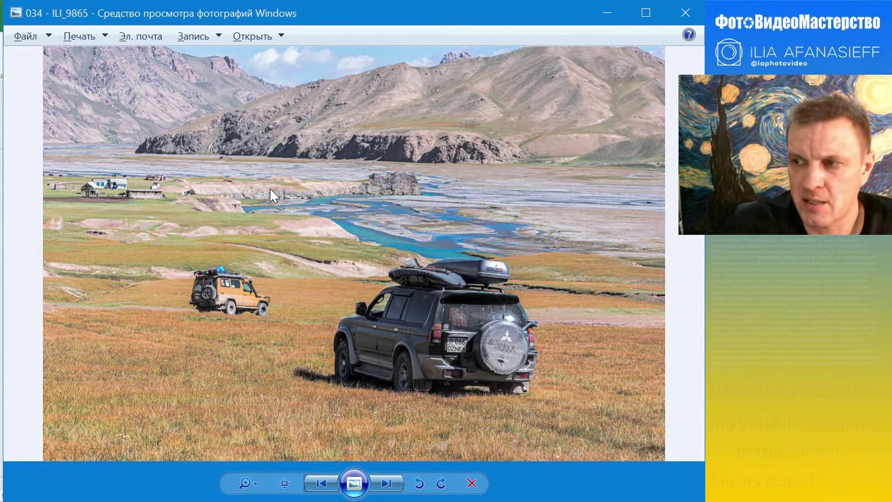
pyautogui.press('Right')
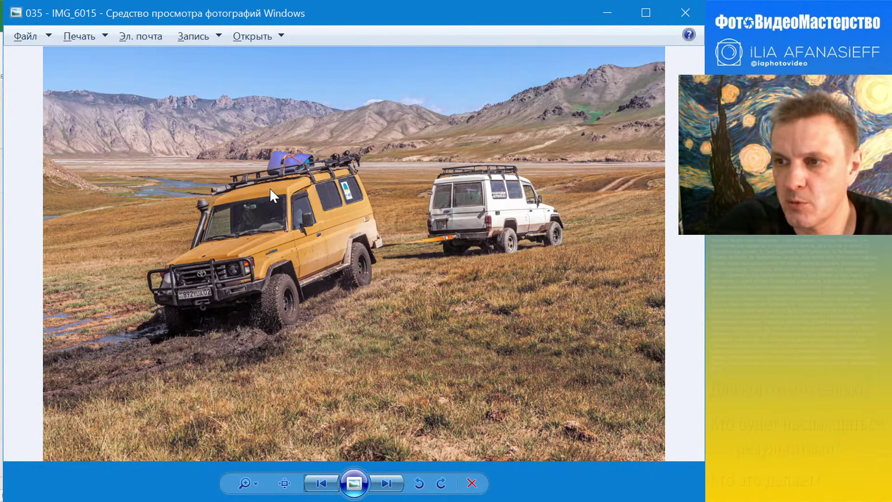
pyautogui.press('Right')
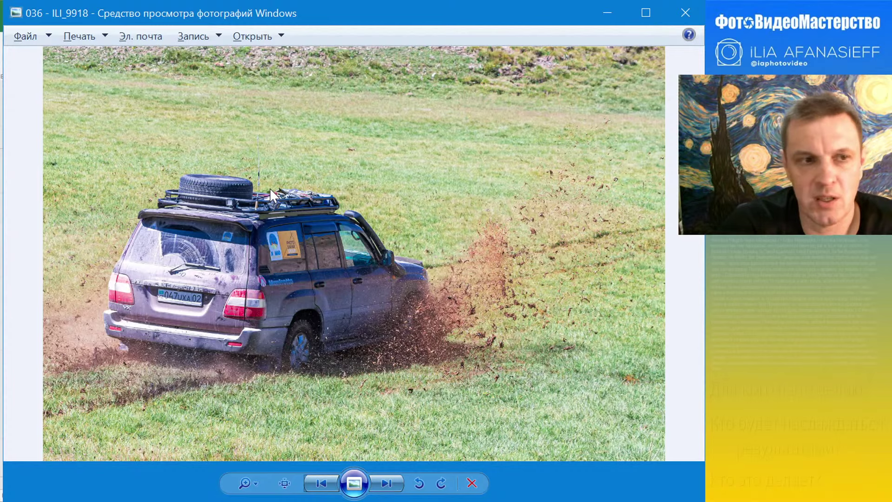
pyautogui.press('Right')
pyautogui.press('Left')
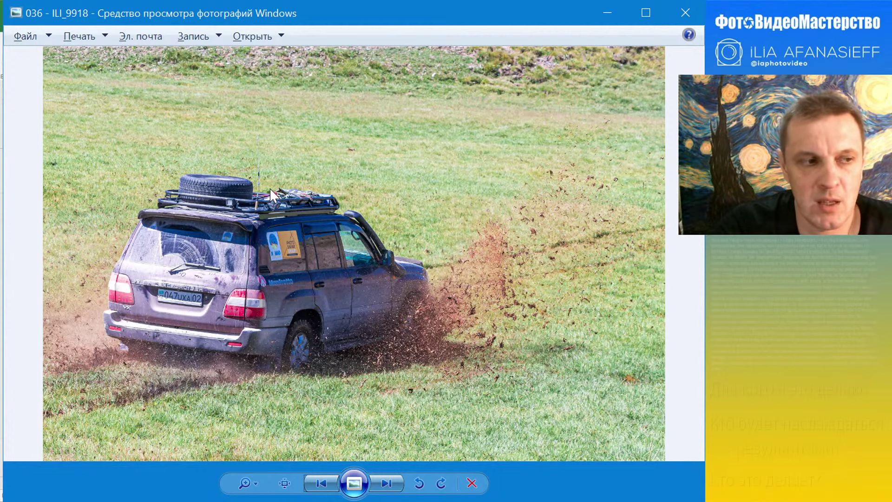
# Go through the mountain lake photos from the canoe shot 037 (IMG_6066) to the night portrait 046 (ILI_0236).
pyautogui.press('Right')
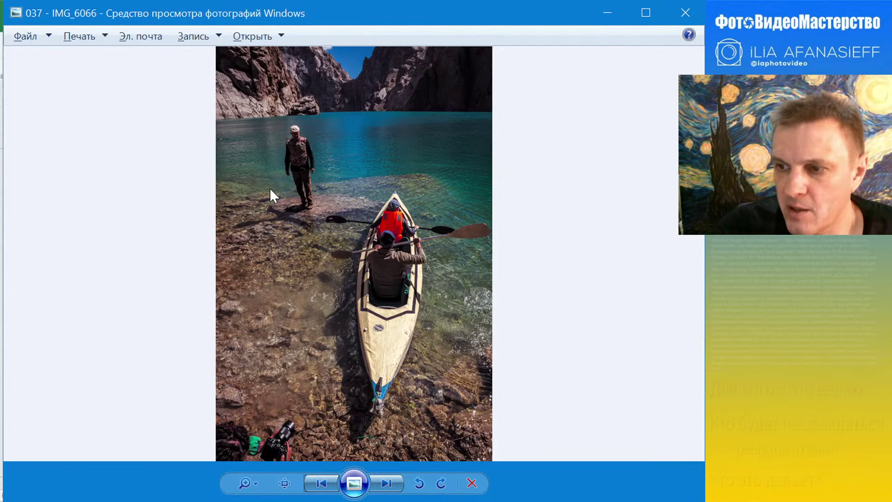
pyautogui.press('Right')
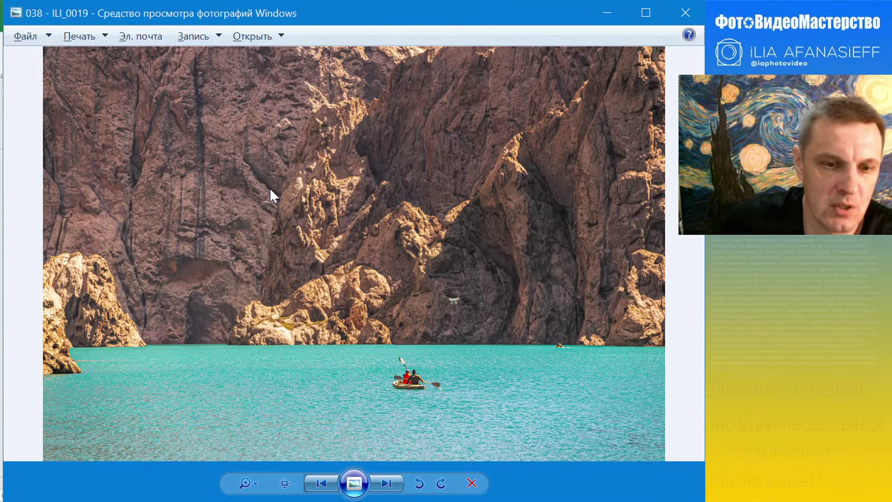
pyautogui.press('Right')
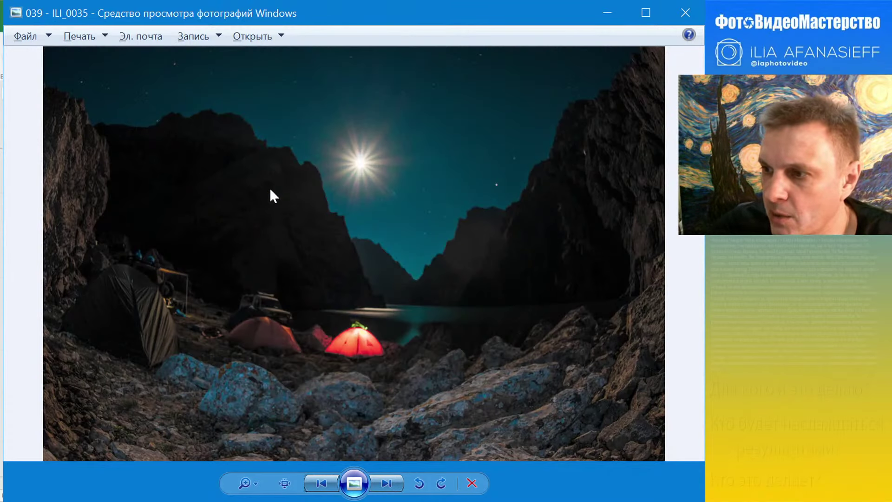
pyautogui.press('Right')
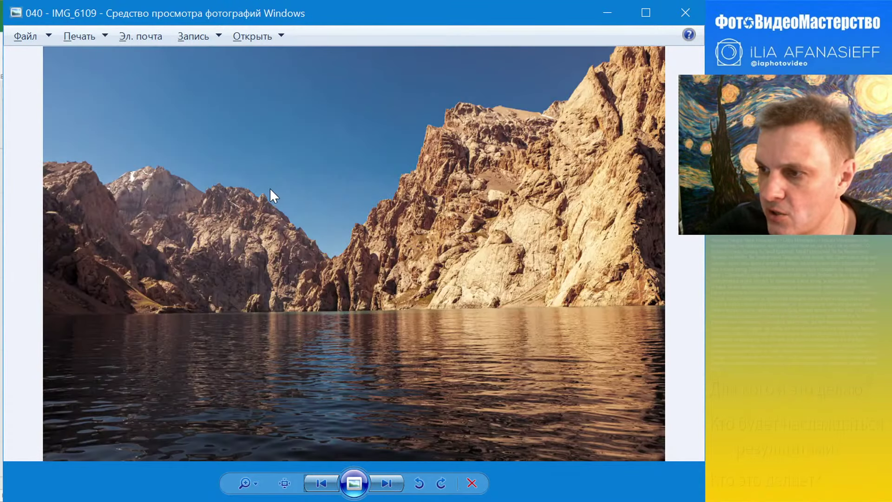
pyautogui.press('Right')
pyautogui.press('Right')
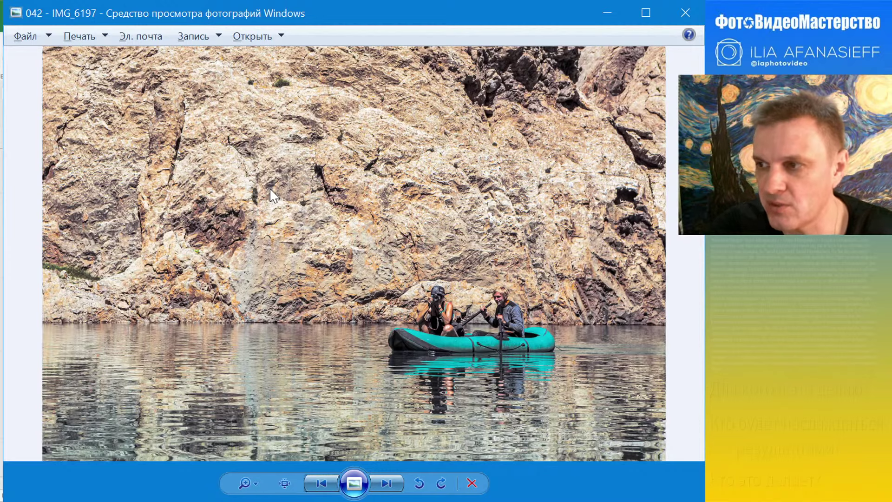
pyautogui.press('Right')
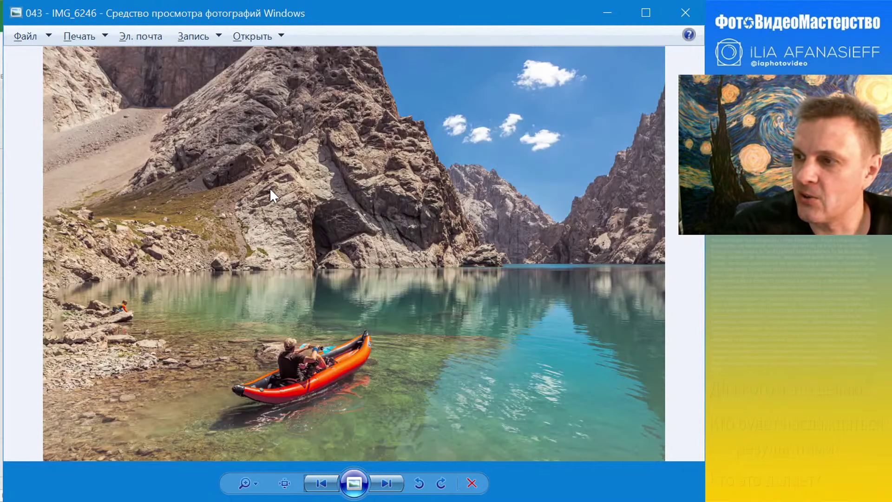
pyautogui.press('Right')
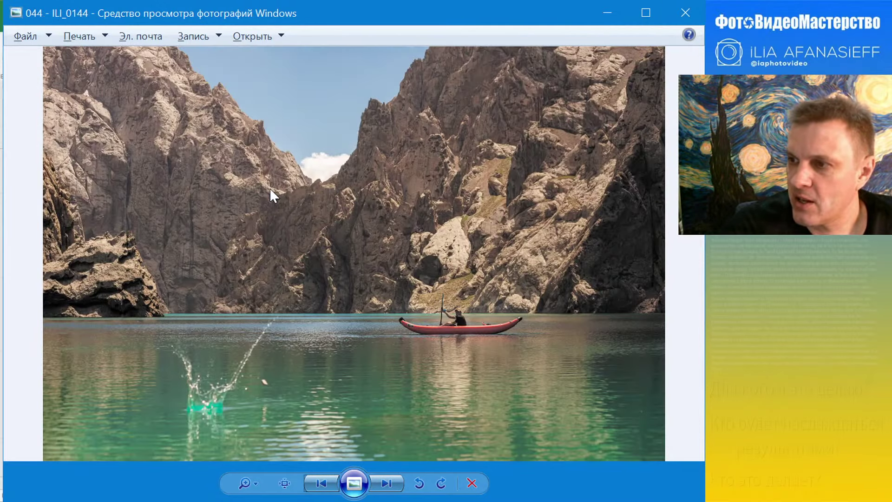
pyautogui.press('Right')
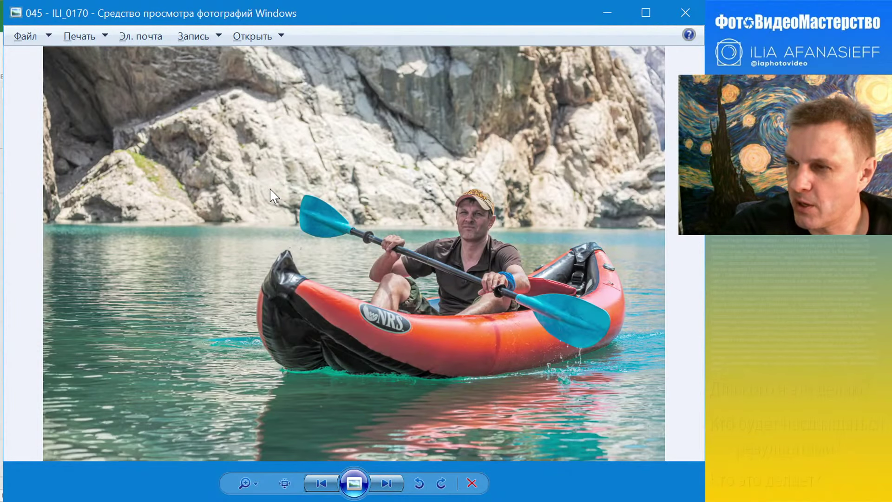
pyautogui.press('Right')
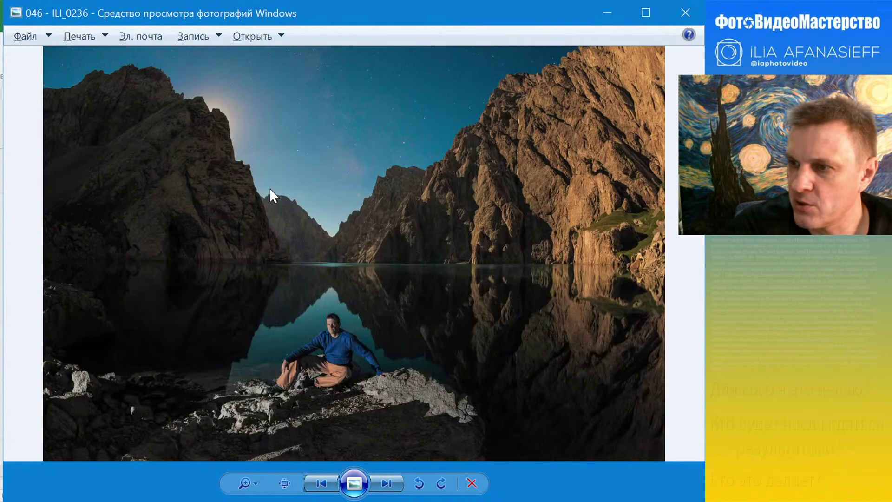
# Review photos 047 to 050, comparing the family group 048 with the forest road 049, and end on the river gorge IMG_6483.
pyautogui.press('Right')
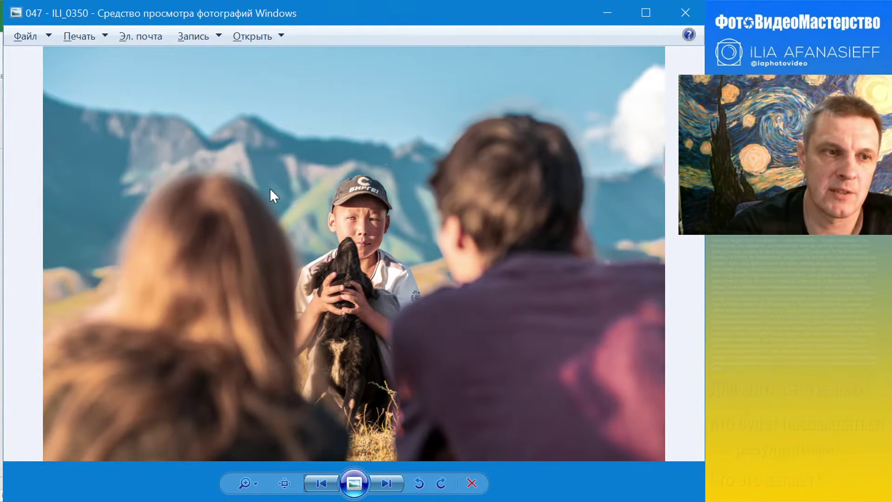
pyautogui.press('Right')
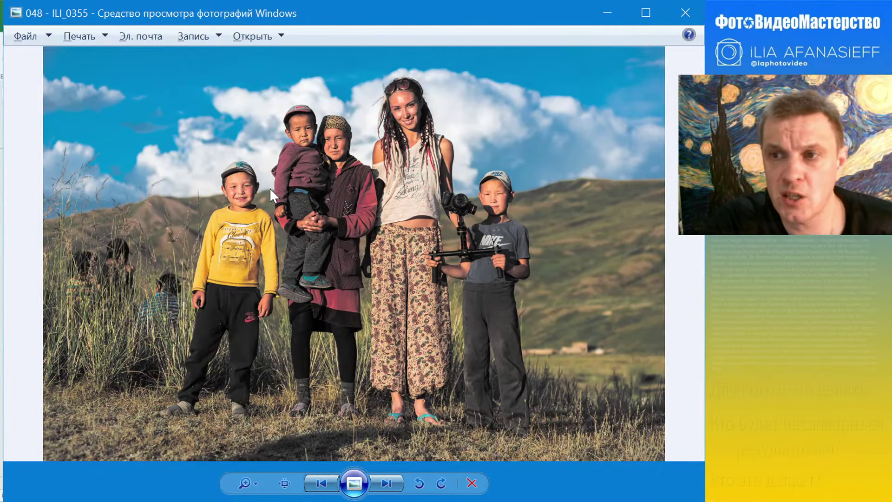
pyautogui.press('Right')
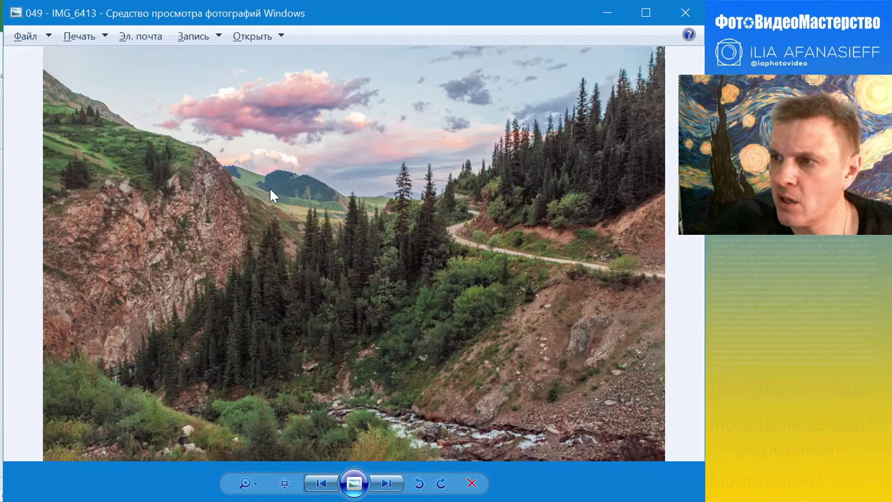
pyautogui.press('Left')
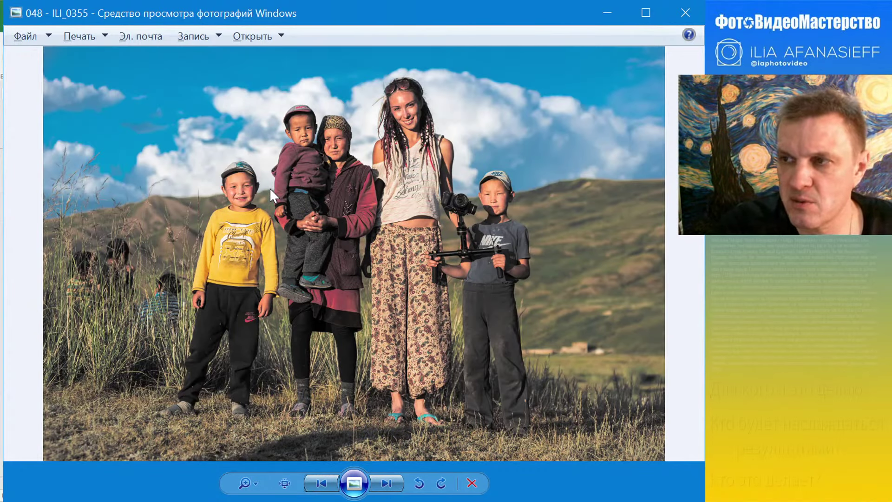
pyautogui.press('Right')
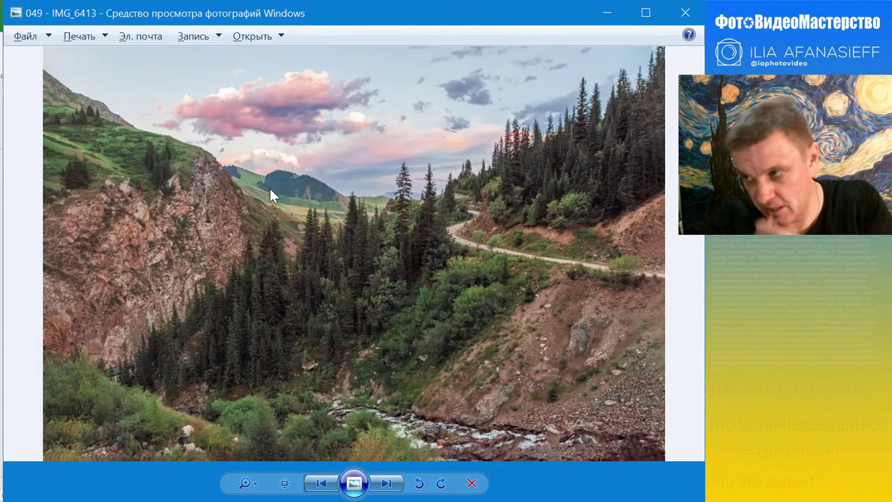
pyautogui.press('Right')
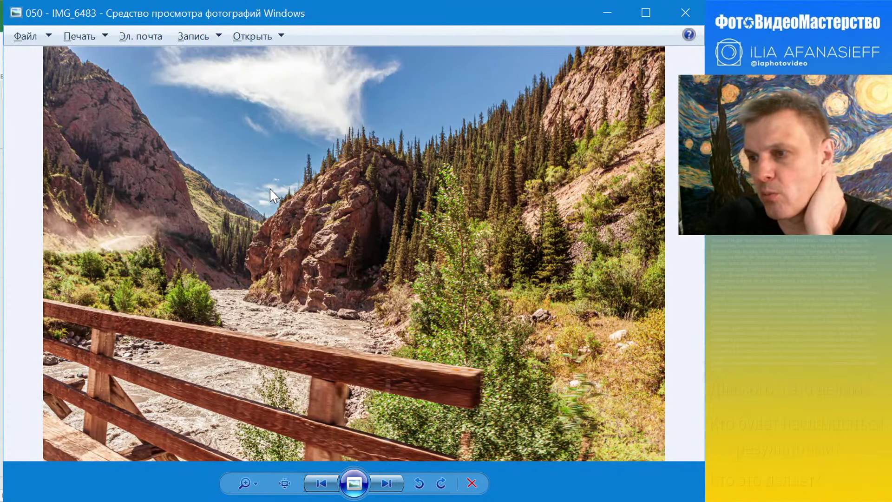
pyautogui.press('Left')
pyautogui.press('Right')
# Look through the road trip photos from the car mirror shot 051 (IMG_6500) to the horse rider beside the car in 056 (IMG_6770).
pyautogui.press('Right')
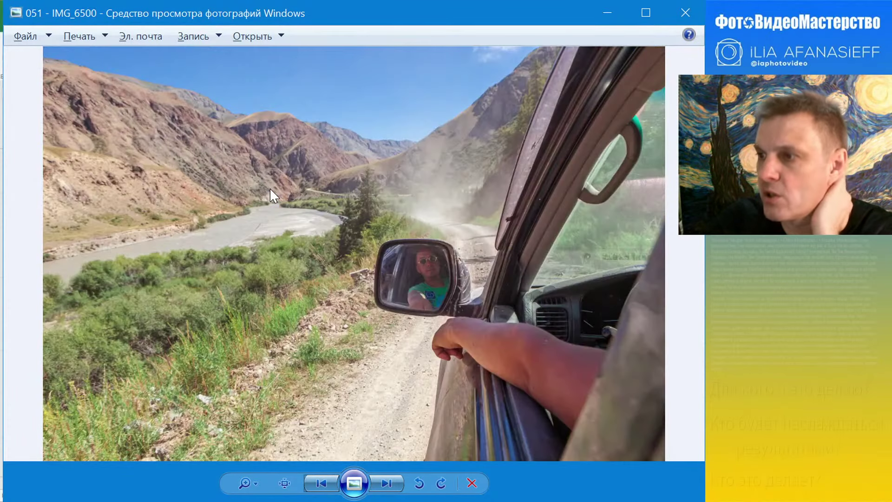
pyautogui.press('Right')
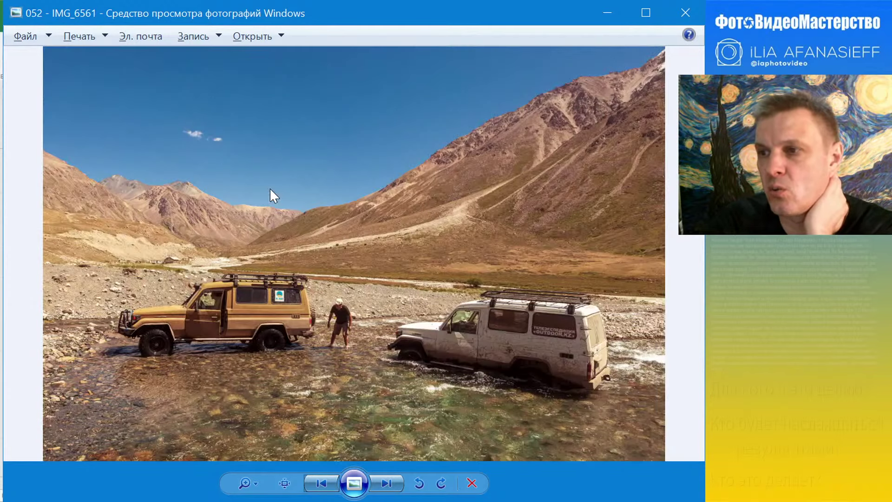
pyautogui.press('Right')
pyautogui.press('Right')
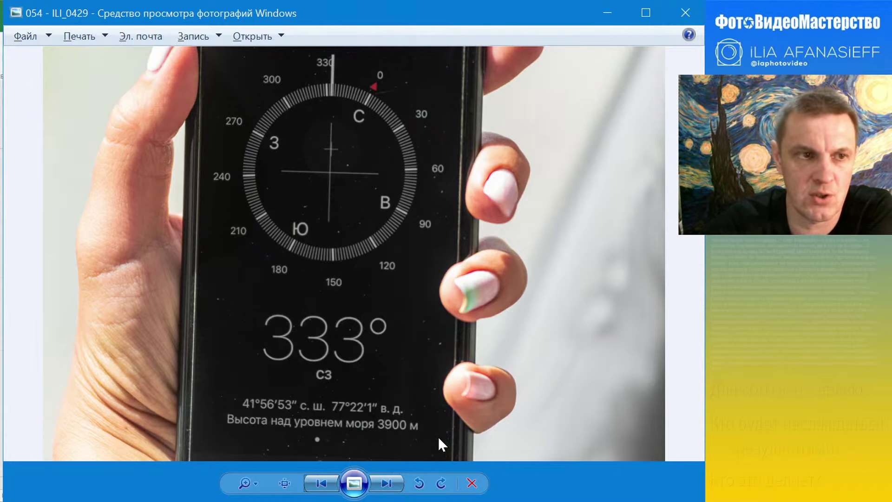
pyautogui.press('Right')
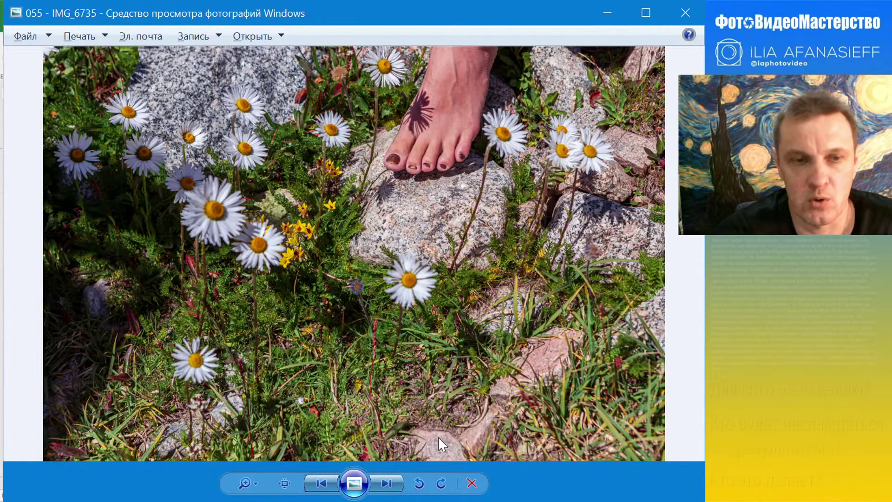
pyautogui.press('Right')
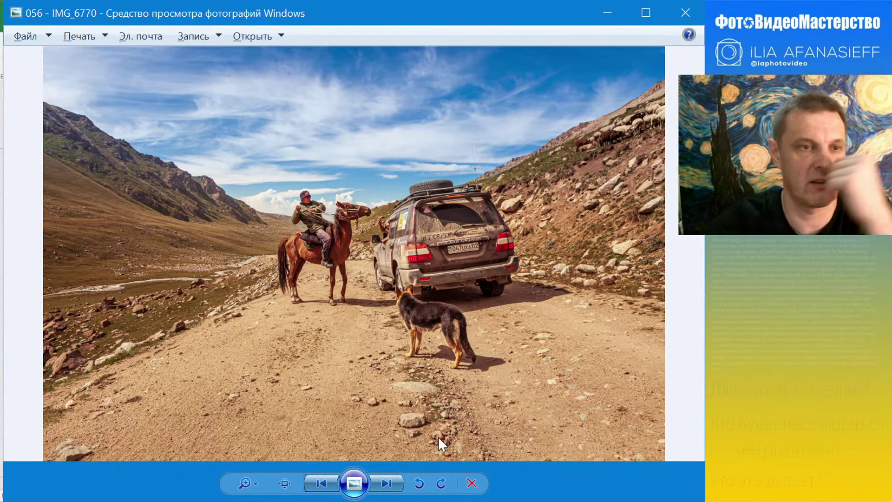
# Compare photos 057 to 059, going back from the body painting scene to the scarf portrait ILI_0575 and ending on IMG_6953.
pyautogui.press('Right')
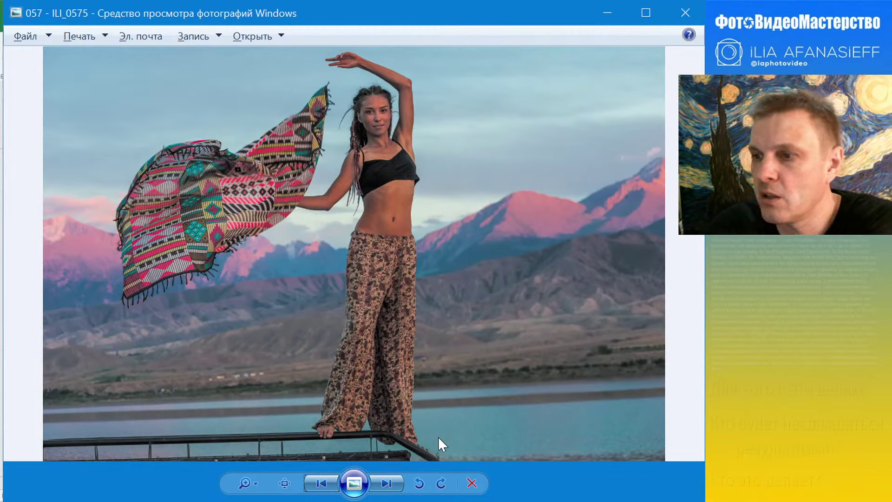
pyautogui.press('Right')
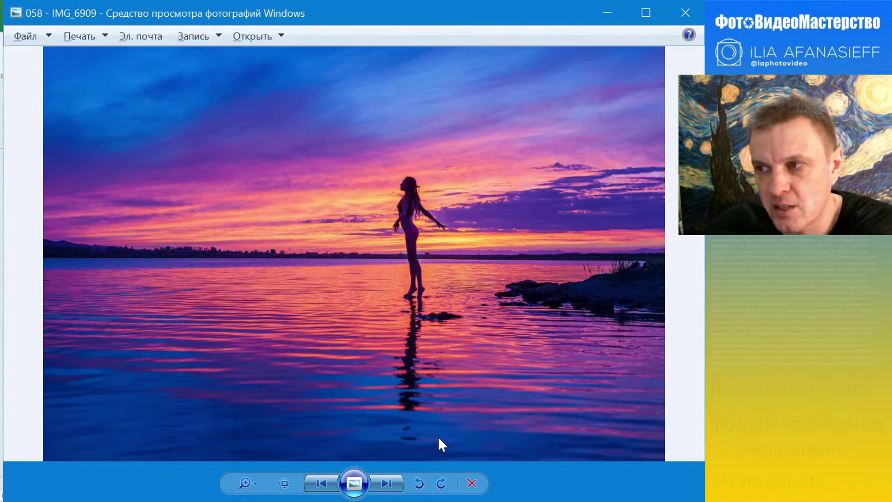
pyautogui.press('Right')
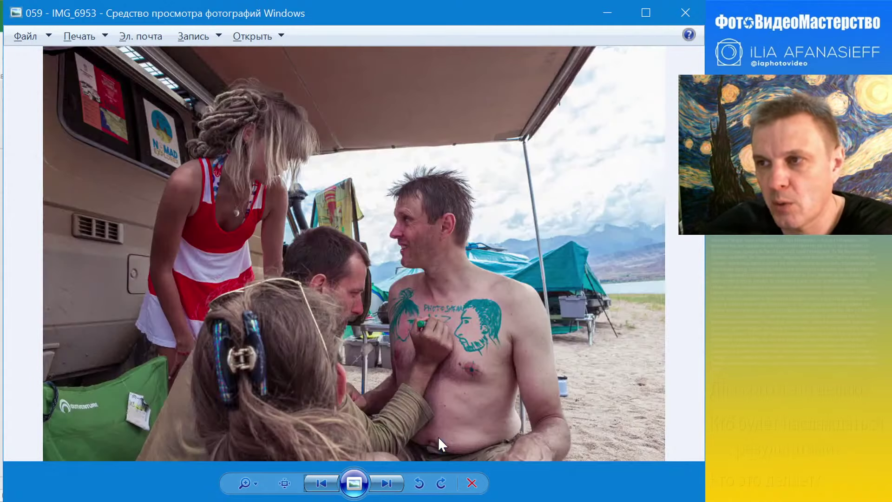
pyautogui.press('Left')
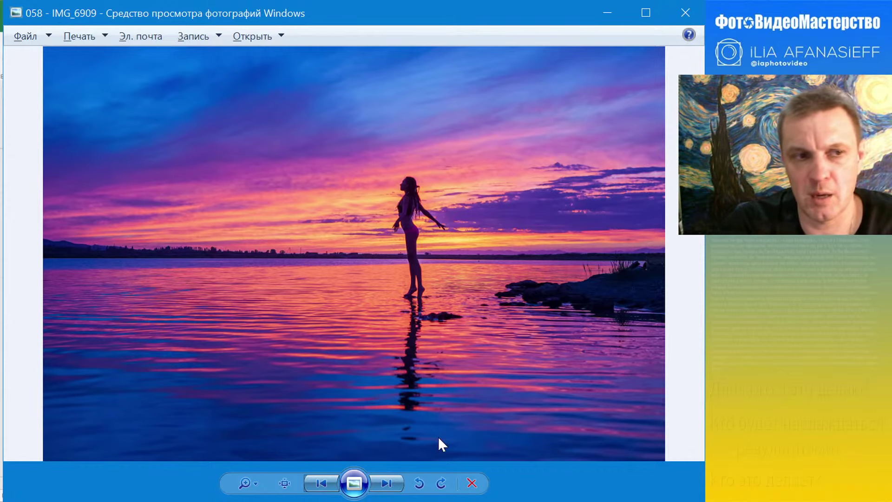
pyautogui.press('Left')
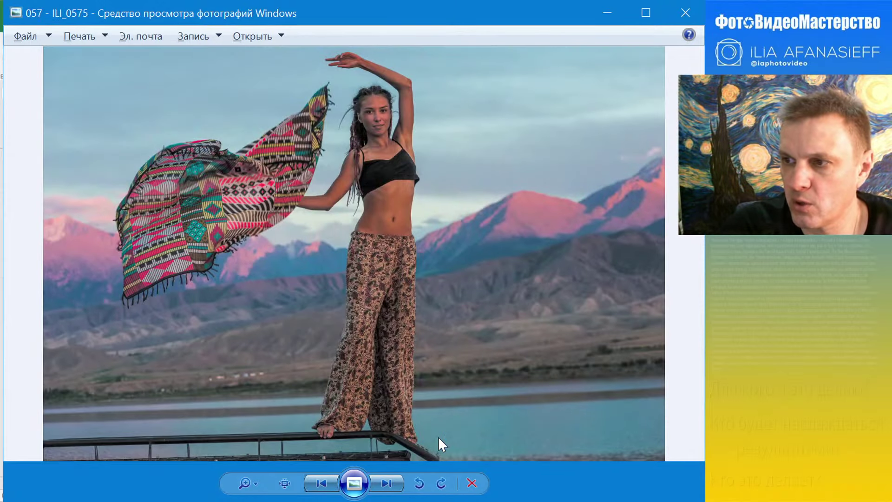
pyautogui.press('Right')
pyautogui.press('Right')
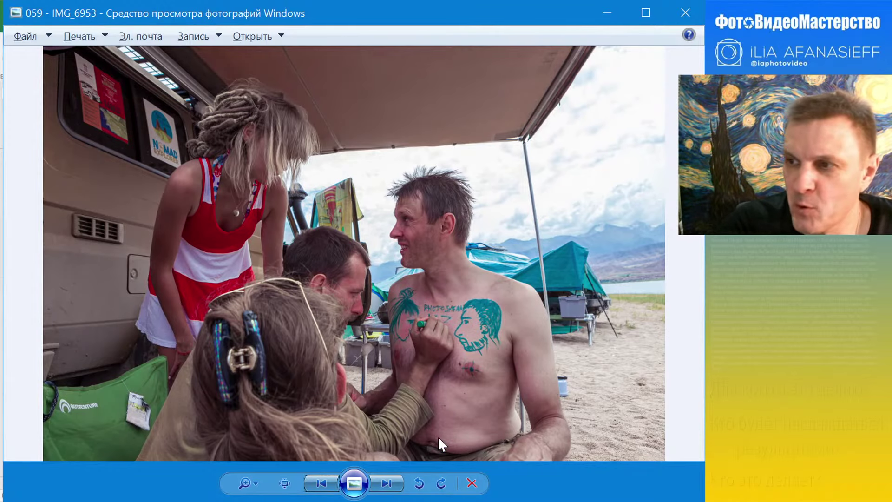
# View photos 060 to 063, from the painted chest portrait IMG_6961 to the sunset lake silhouette IMG_7008.
pyautogui.press('Right')
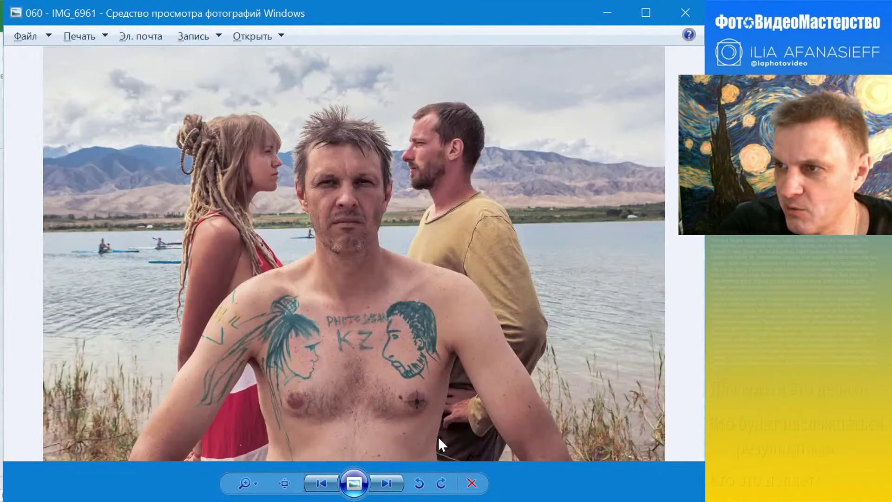
pyautogui.press('Right')
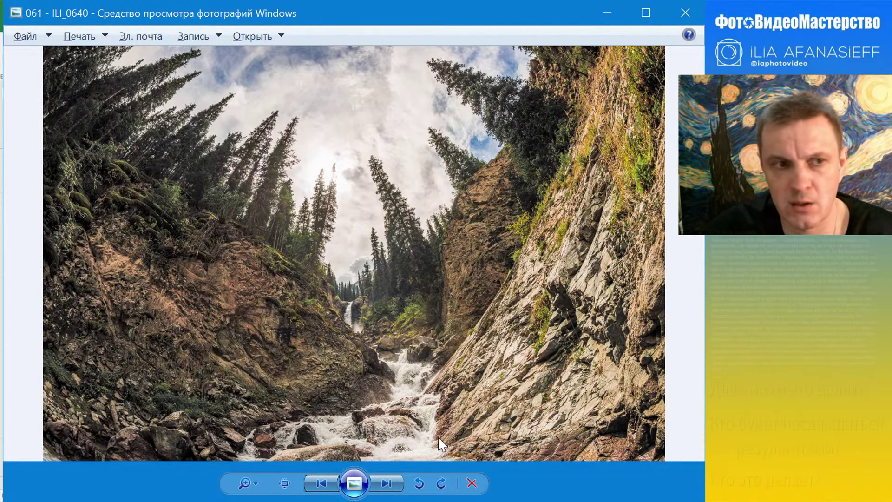
pyautogui.press('Right')
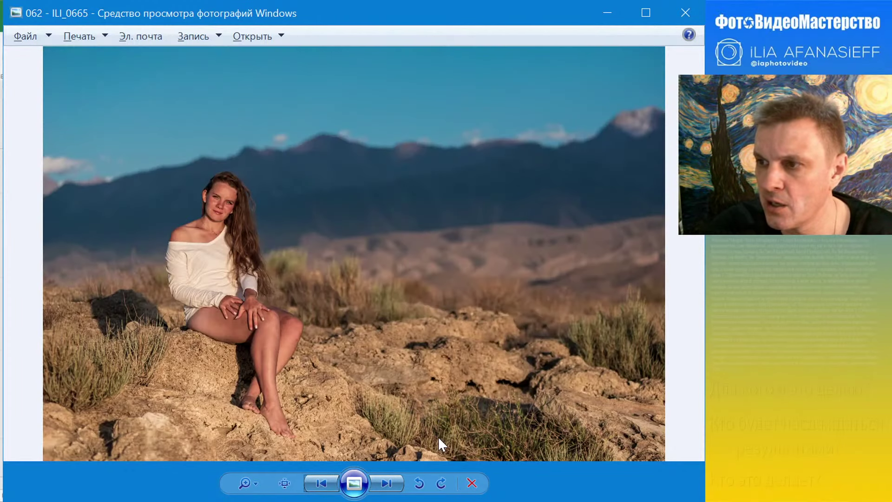
pyautogui.press('Right')
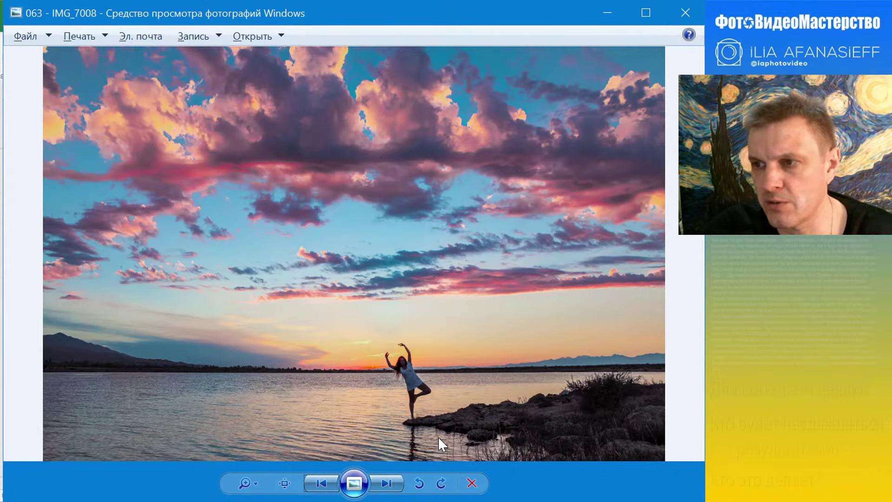
# View photos 064 to 067, comparing the kayakers 065 with the flying birds 066, and continue around to the mountain shot 001.
pyautogui.press('Right')
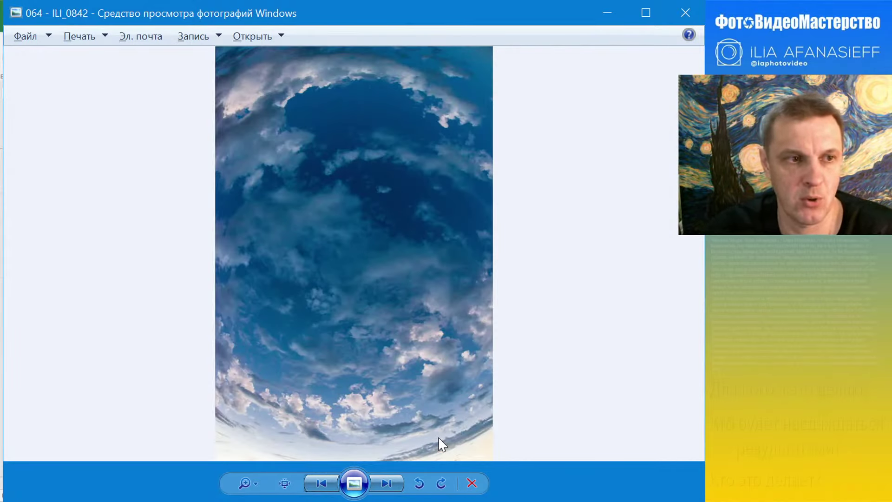
pyautogui.press('Right')
pyautogui.press('Right')
pyautogui.press('Left')
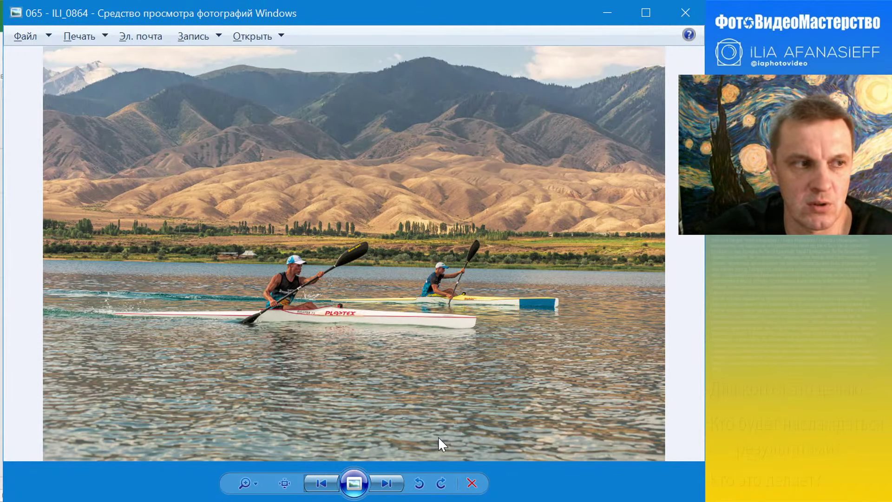
pyautogui.press('Right')
pyautogui.press('Right')
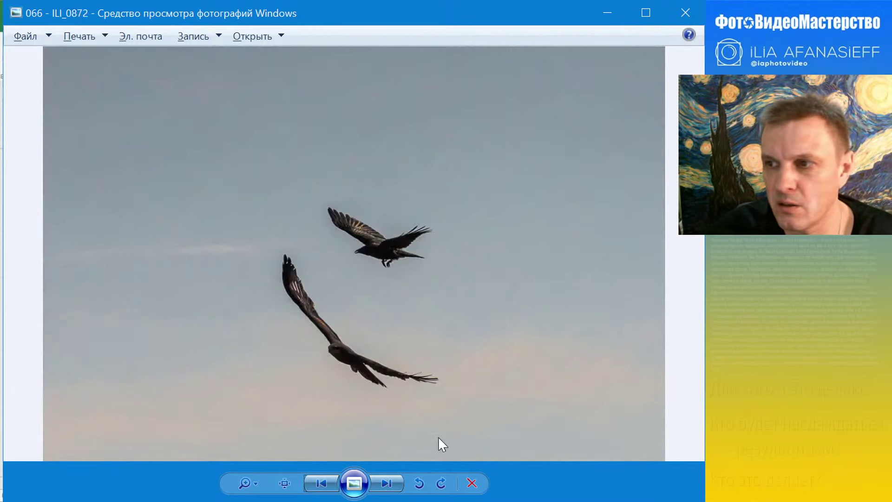
pyautogui.press('Left')
pyautogui.press('Left')
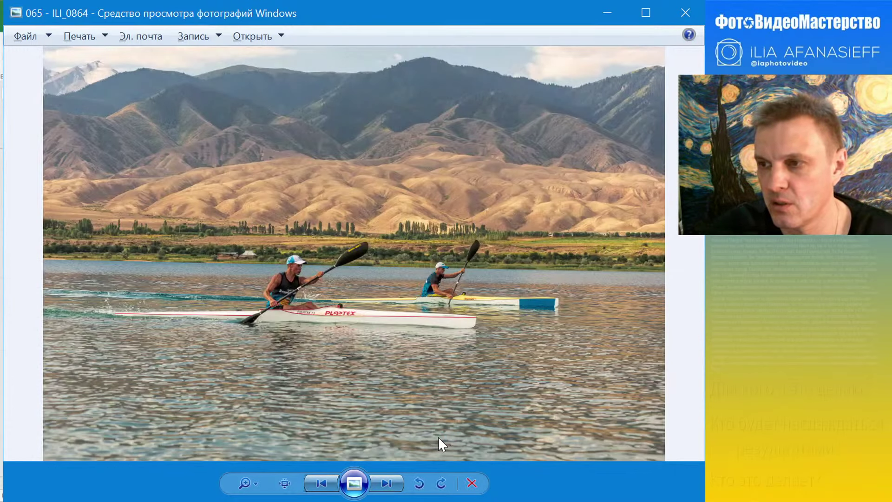
pyautogui.press('Right')
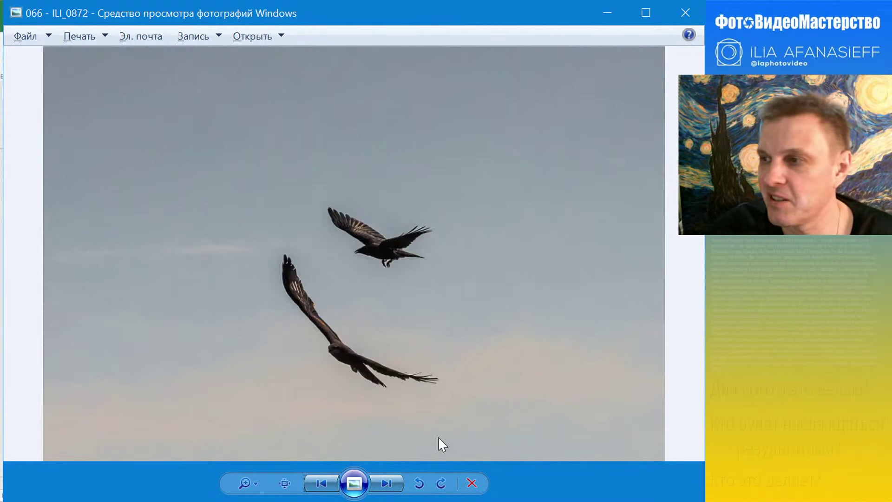
pyautogui.press('Right')
pyautogui.press('Right')
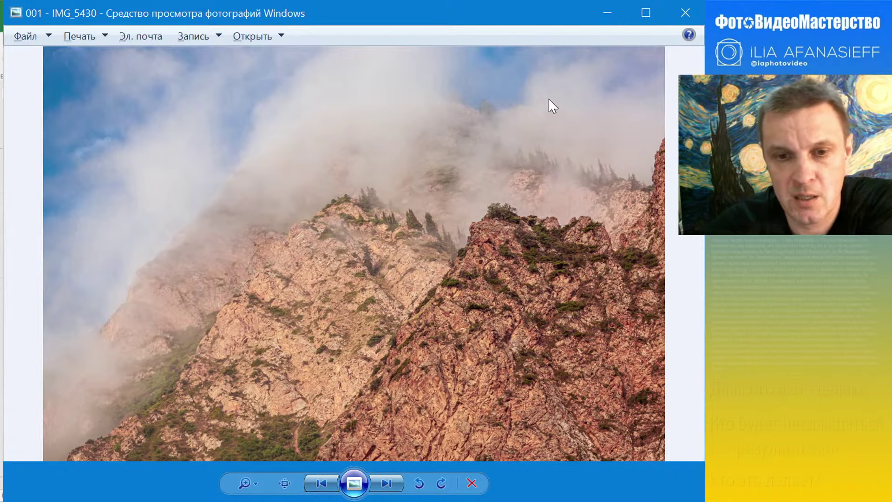
# Close the photo viewer, enlarge the thumbnails in the Шоу folder, and look over the set through to its last photo.
pyautogui.click(695, 9)
pyautogui.scroll(-1, 386, 295)
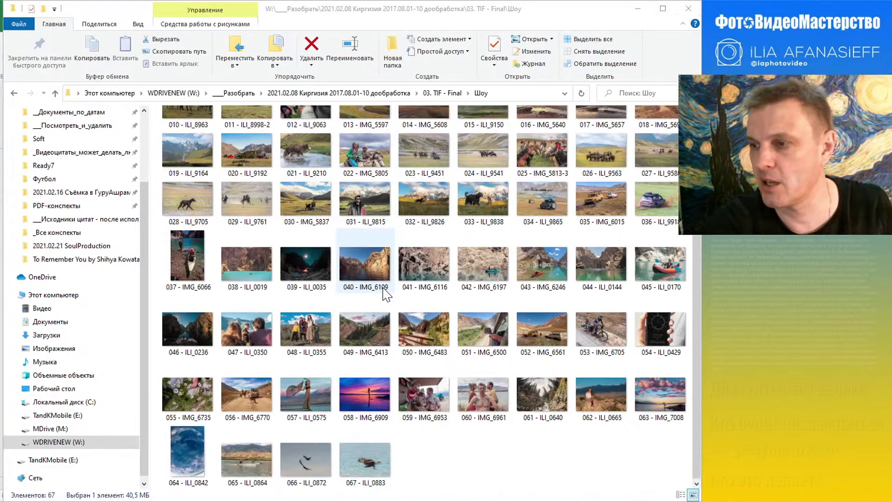
pyautogui.keyDown('ctrl'); pyautogui.scroll(4, 385, 291); pyautogui.keyUp('ctrl')
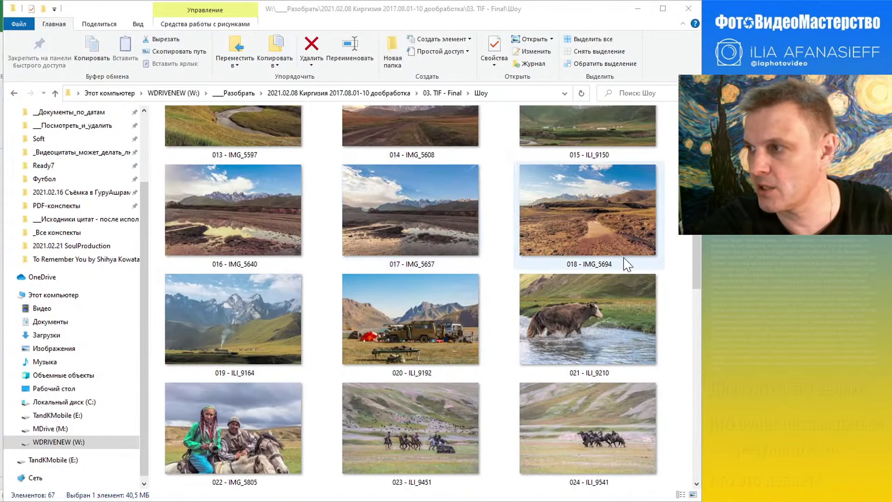
pyautogui.scroll(5, 581, 198)
pyautogui.moveTo(697, 128); pyautogui.dragTo(706, 491)
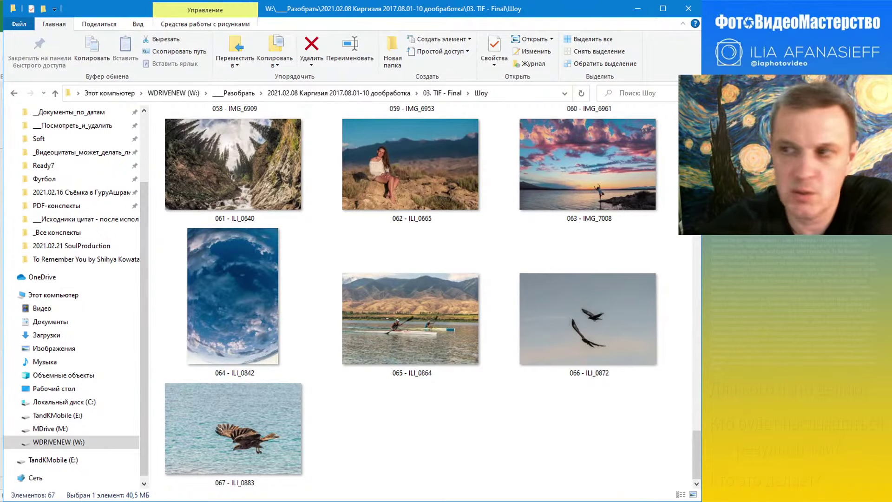
pyautogui.click(485, 464)
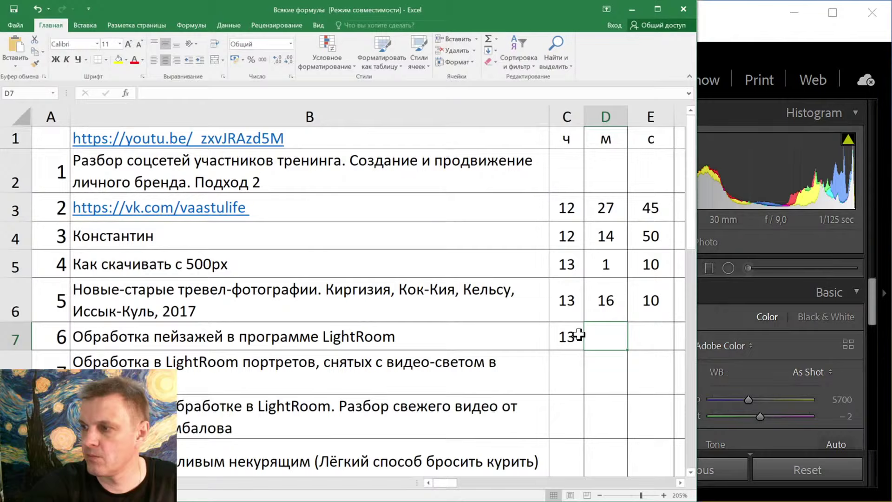
# Log 29 minutes and 25 seconds for the topic "Обработка пейзажей в программе LightRoom" in row 7.
pyautogui.write('29')
pyautogui.press('Tab')
pyautogui.write('25')
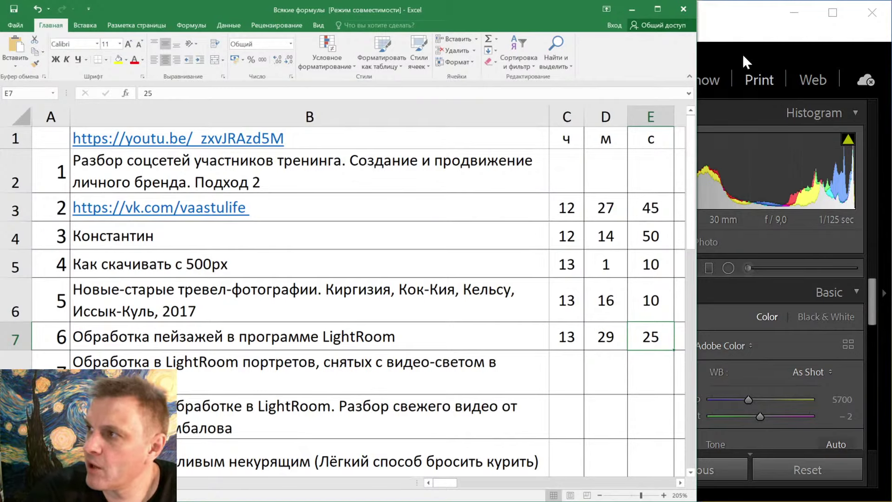
# Switch to Lightroom Classic, check its release and Camera Raw version information, and close the information window.
pyautogui.click(746, 37)
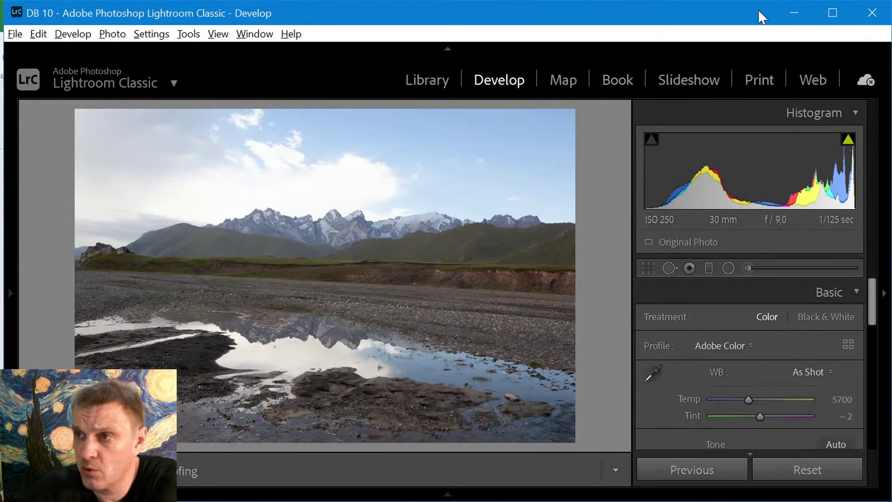
pyautogui.click(291, 35)
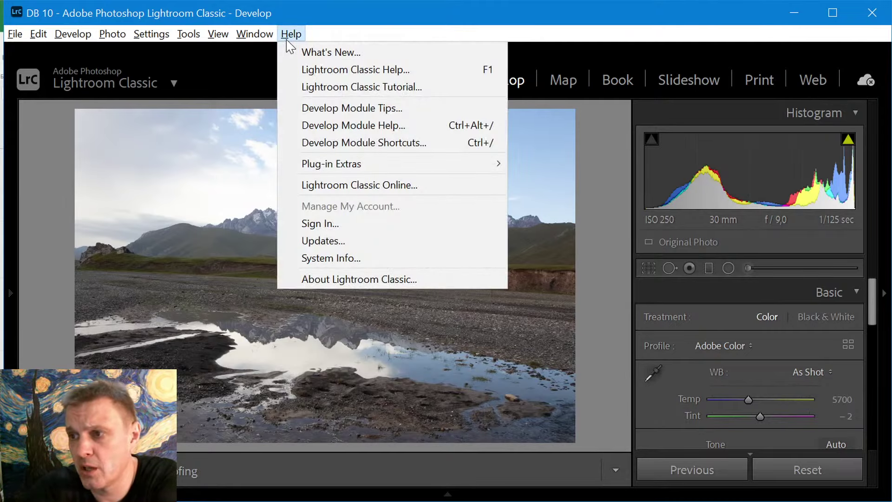
pyautogui.click(303, 278)
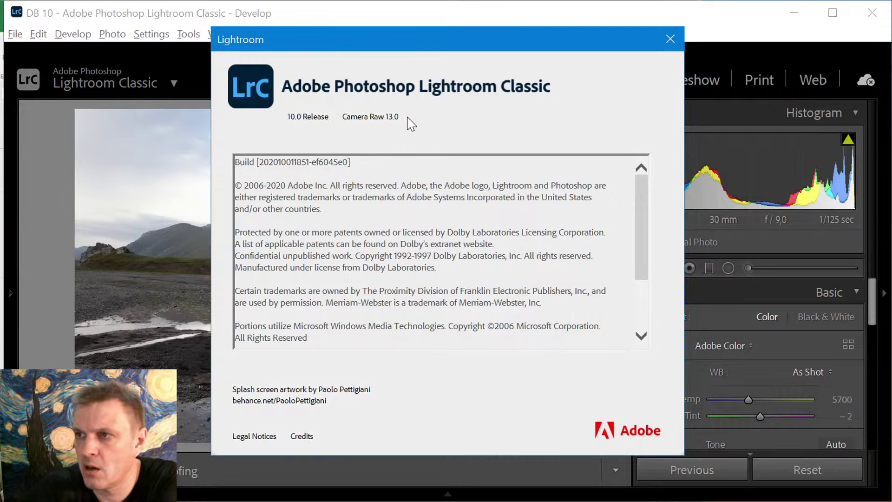
pyautogui.click(670, 39)
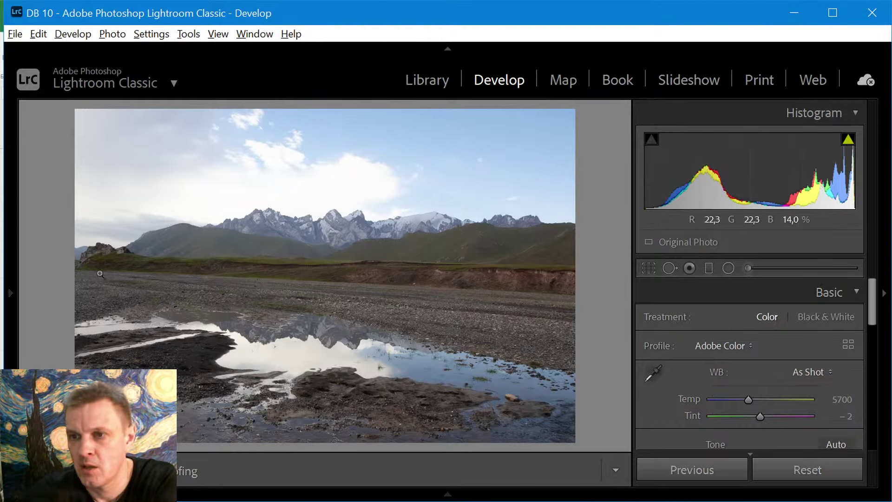
# Set the Navigator side panel to Manual display mode and collapse it to enlarge the photo area.
pyautogui.rightClick(13, 300)
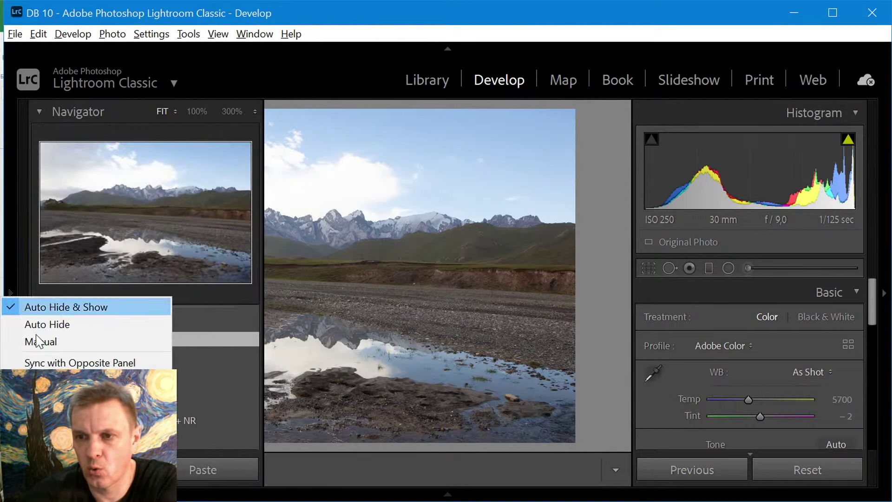
pyautogui.click(42, 341)
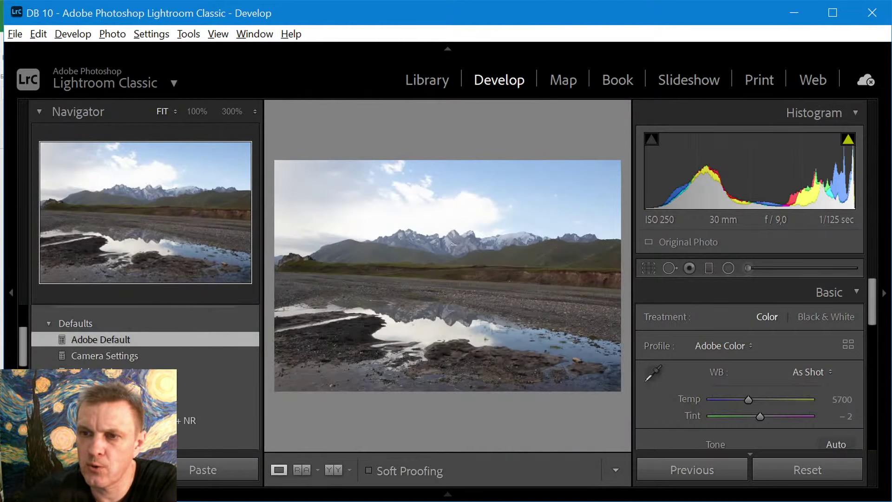
pyautogui.click(13, 298)
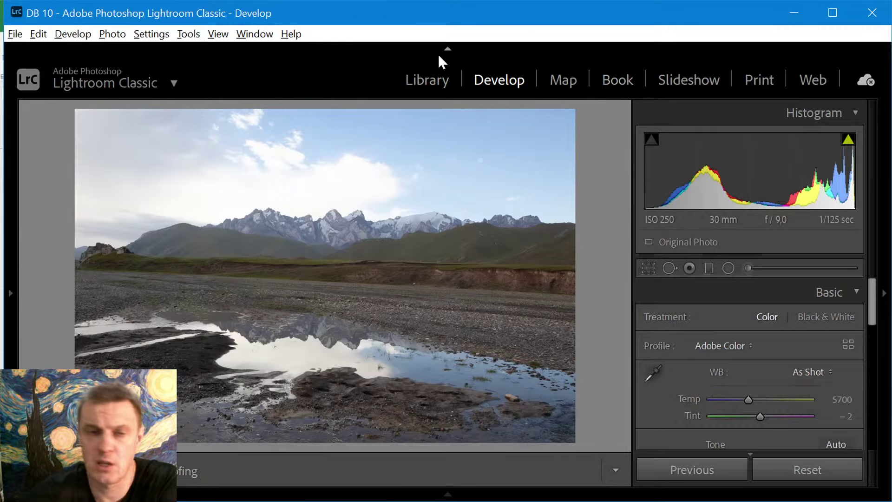
# Try collapsing, restoring and again collapsing the module picker above the photo.
pyautogui.click(448, 49)
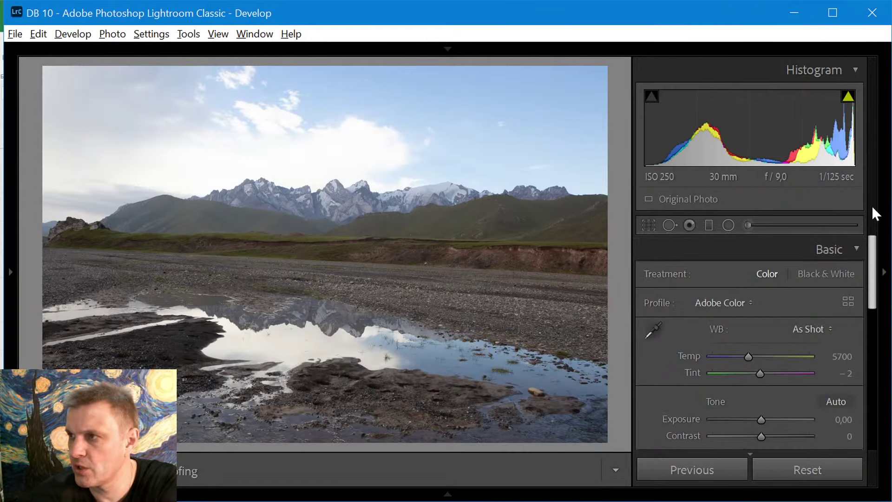
pyautogui.click(449, 49)
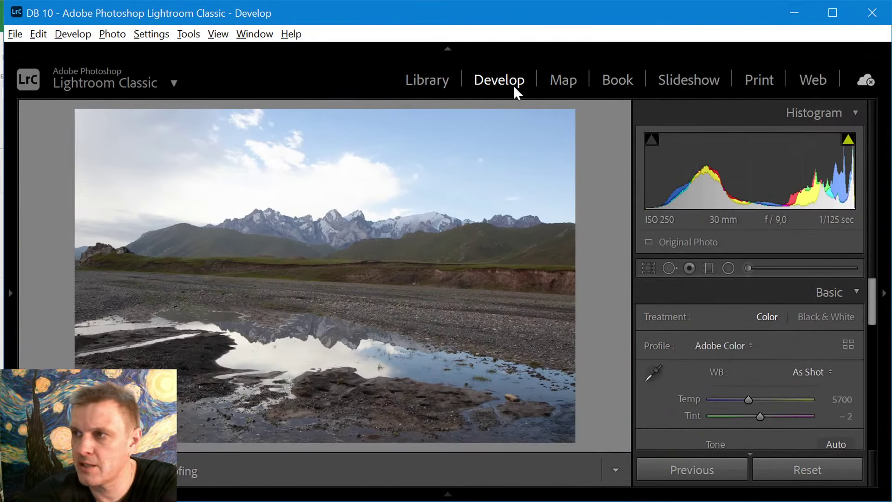
pyautogui.click(454, 48)
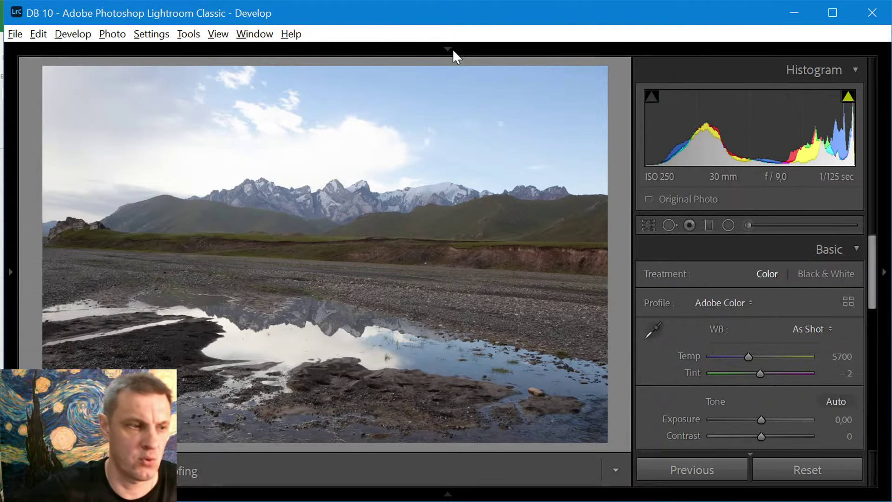
# Look at the topic timing table in Excel and return to Lightroom Classic.
pyautogui.hotkey('alt', 'Tab')
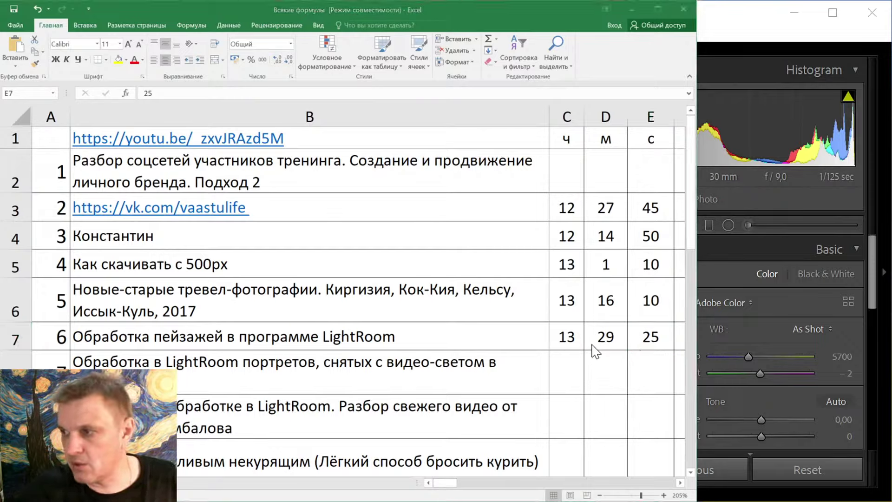
pyautogui.click(705, 82)
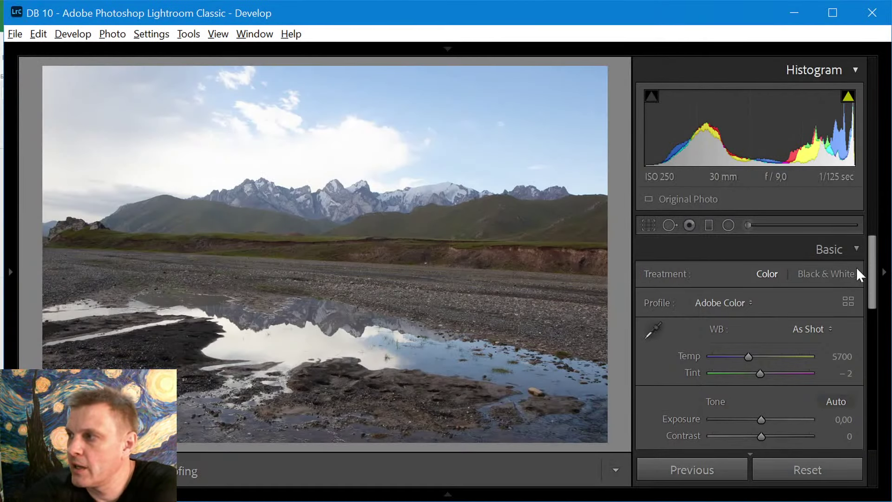
pyautogui.moveTo(869, 249); pyautogui.dragTo(888, 154)
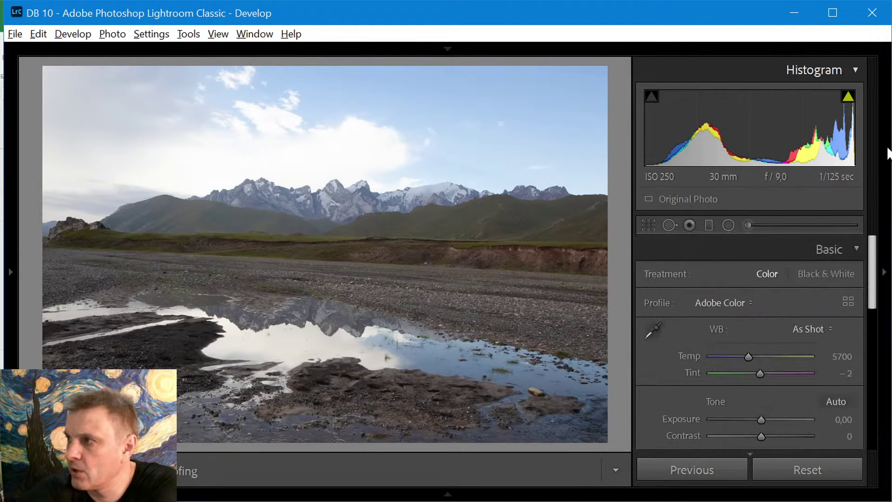
# Turn off automatic showing of the module picker, collapse it, and set the adjustments panel to Manual display mode.
pyautogui.moveTo(457, 46)
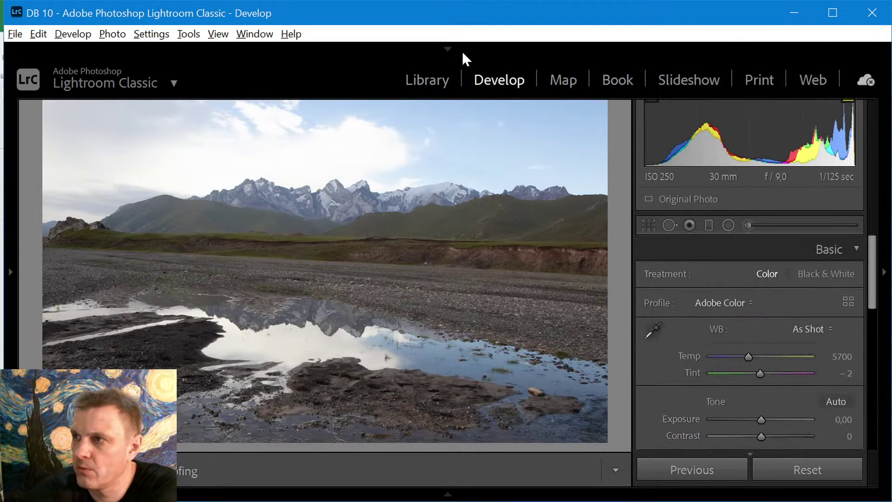
pyautogui.rightClick(445, 47)
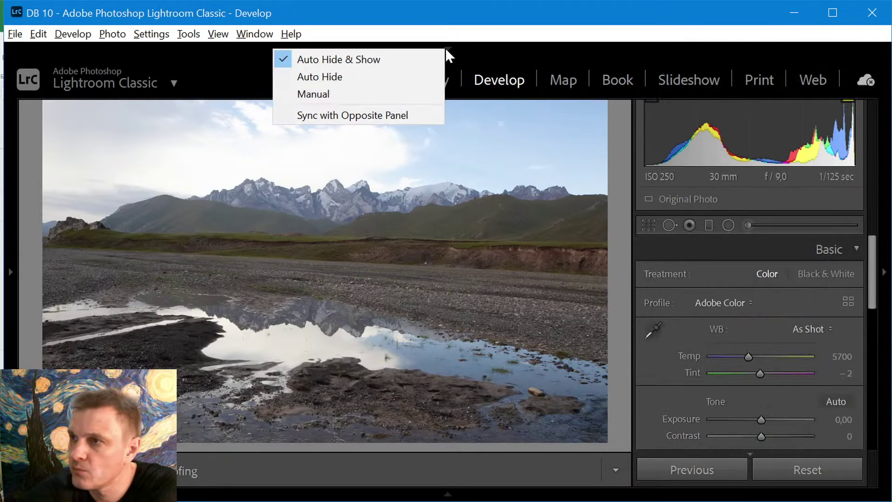
pyautogui.click(398, 80)
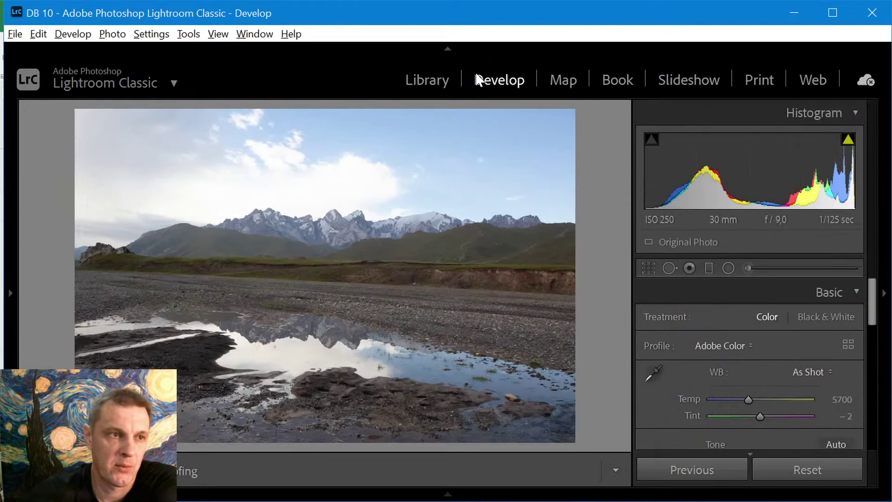
pyautogui.click(447, 48)
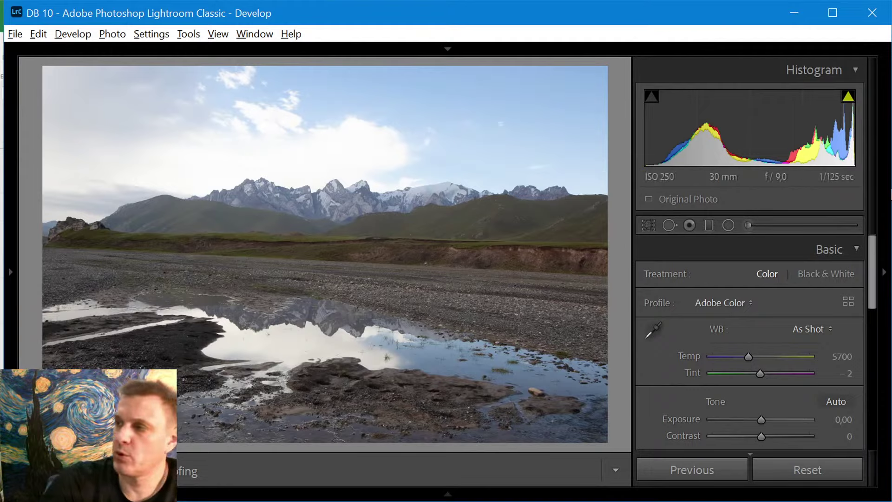
pyautogui.rightClick(885, 275)
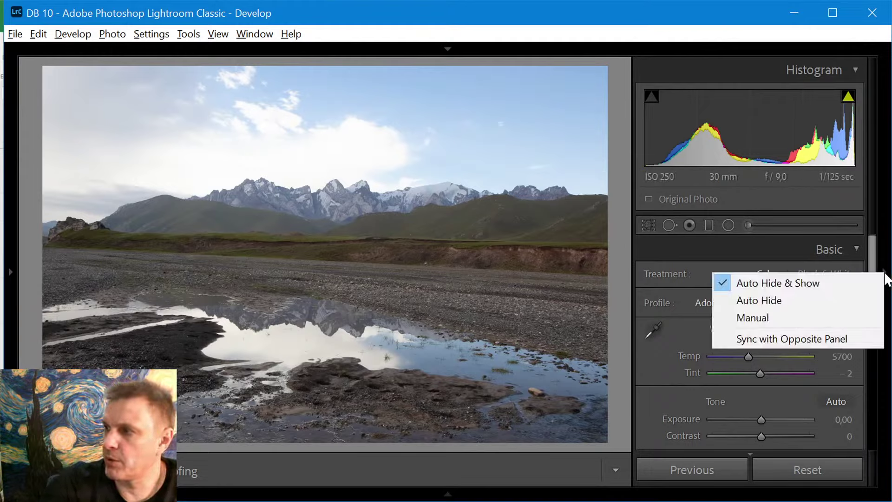
pyautogui.click(807, 318)
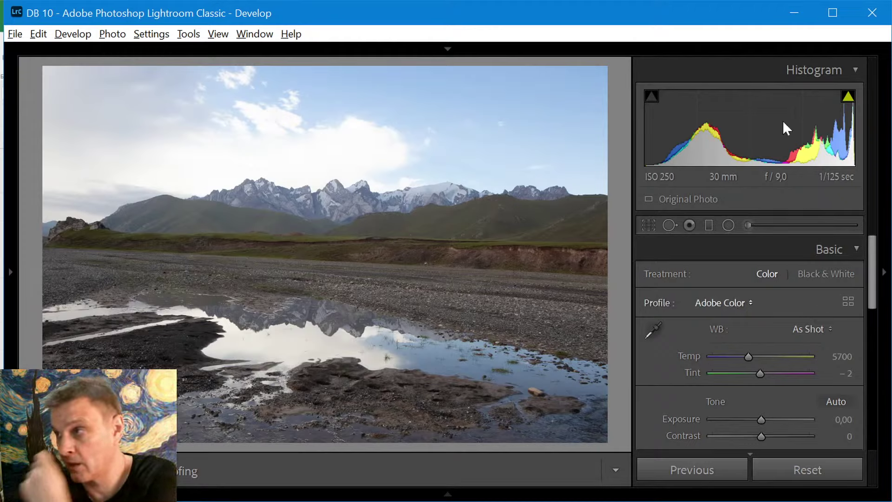
# Collapse the Histogram section, then collapse Basic to expose the list of adjustment sections and expand Basic again.
pyautogui.click(855, 70)
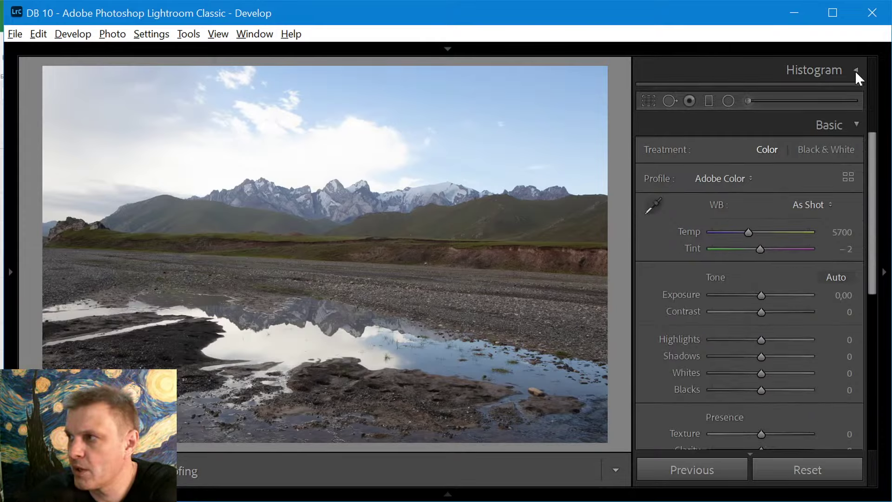
pyautogui.click(855, 125)
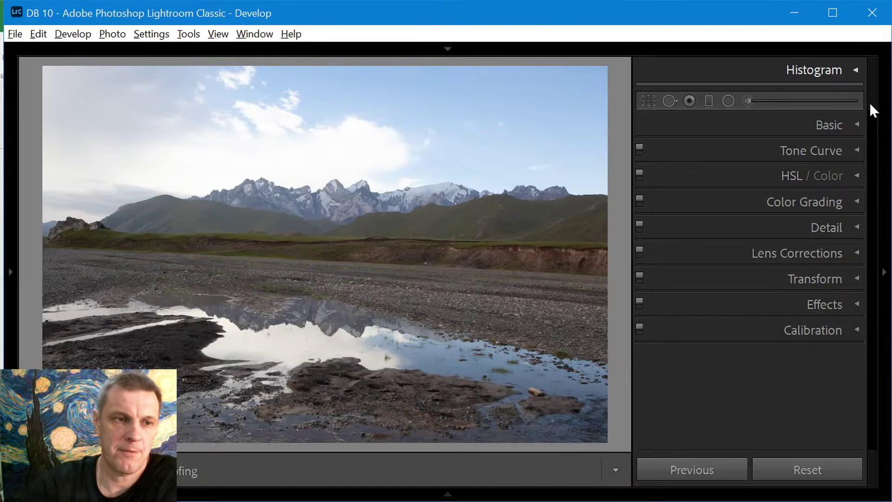
pyautogui.click(857, 121)
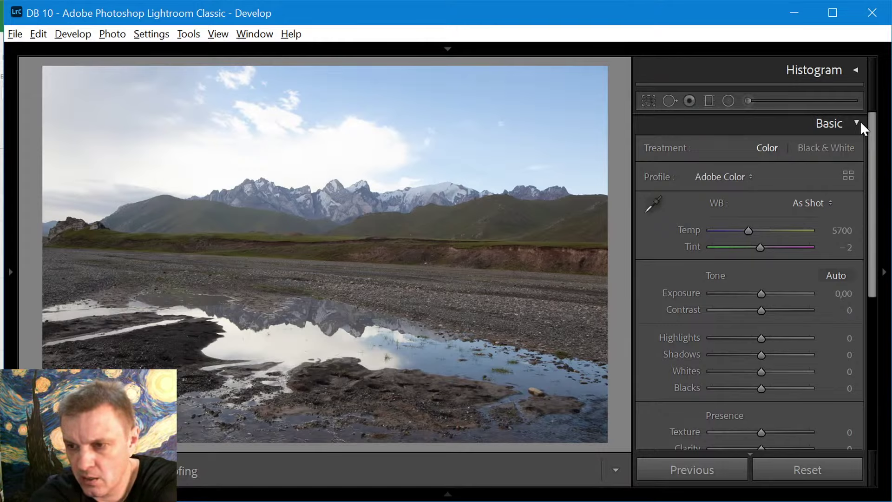
# Compare the landscape photo with its Before version and return to the current version.
pyautogui.press('\\')
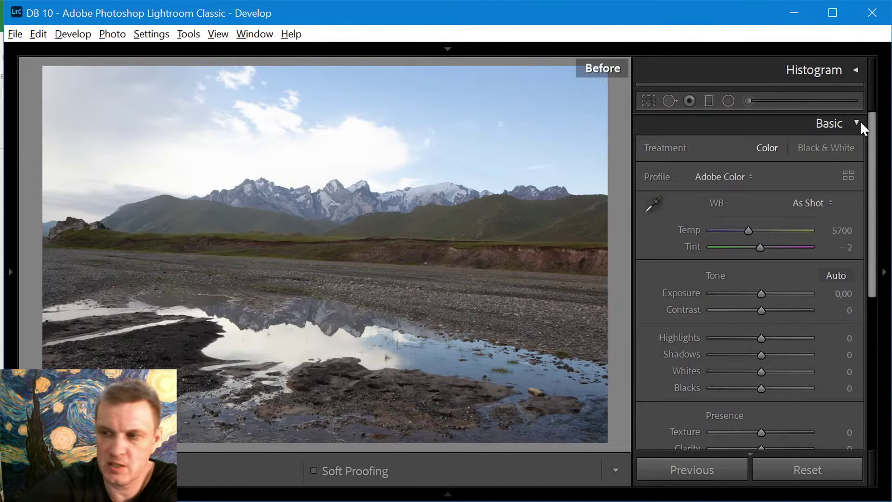
pyautogui.press('\\')
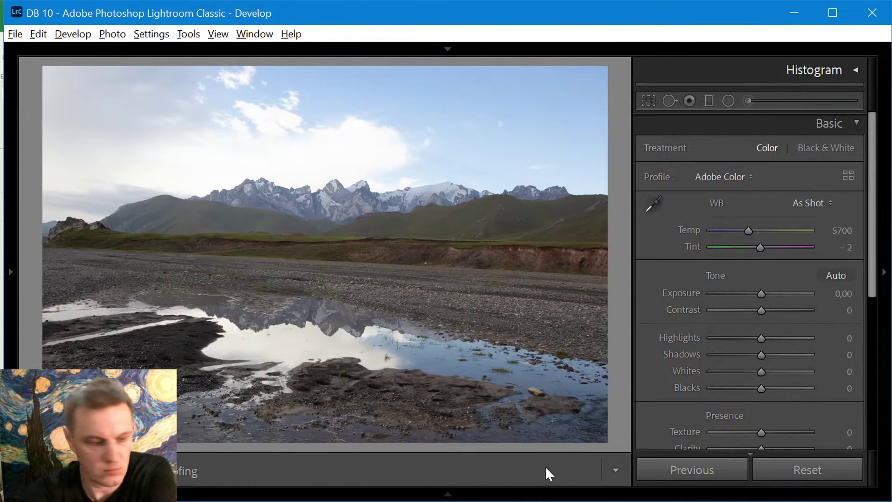
# Hide the toolbar below the photo and review the white balance presets, keeping As Shot.
pyautogui.press('t')
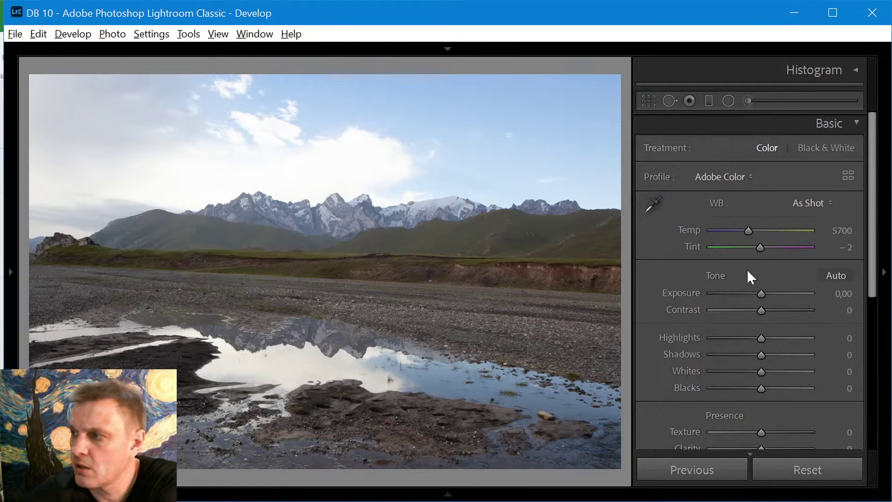
pyautogui.moveTo(869, 237); pyautogui.dragTo(887, 189)
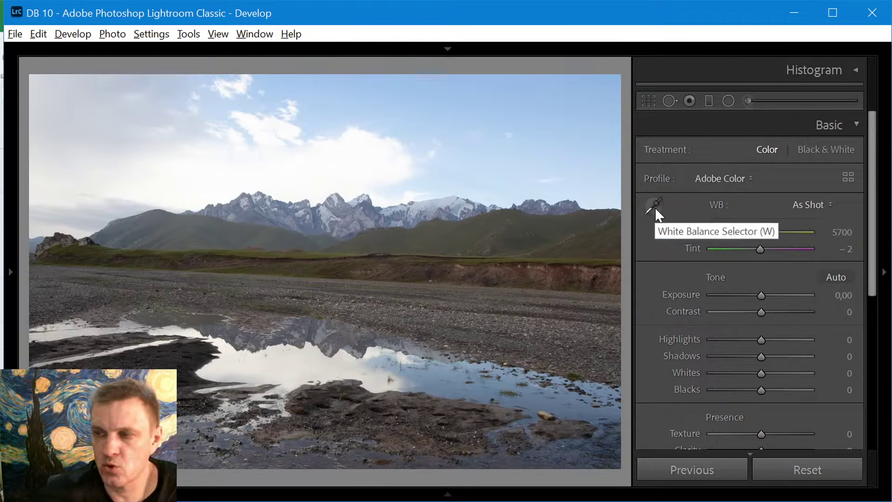
pyautogui.click(809, 207)
pyautogui.click(785, 224)
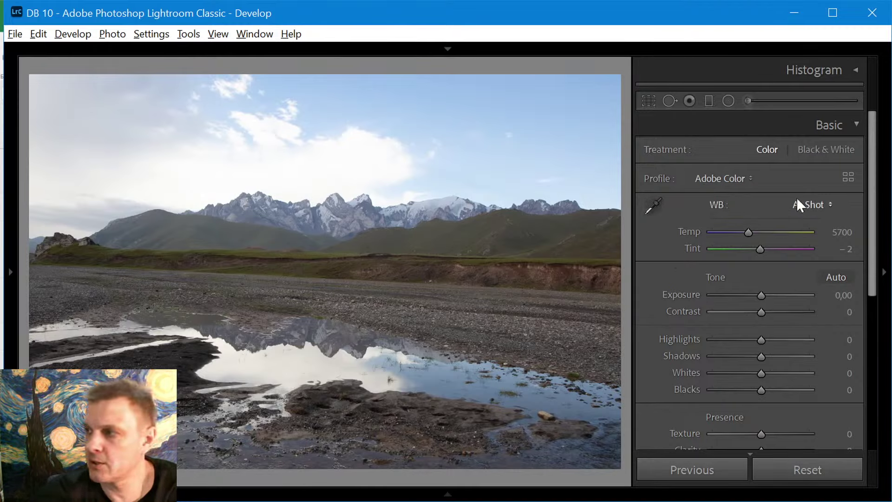
pyautogui.click(815, 208)
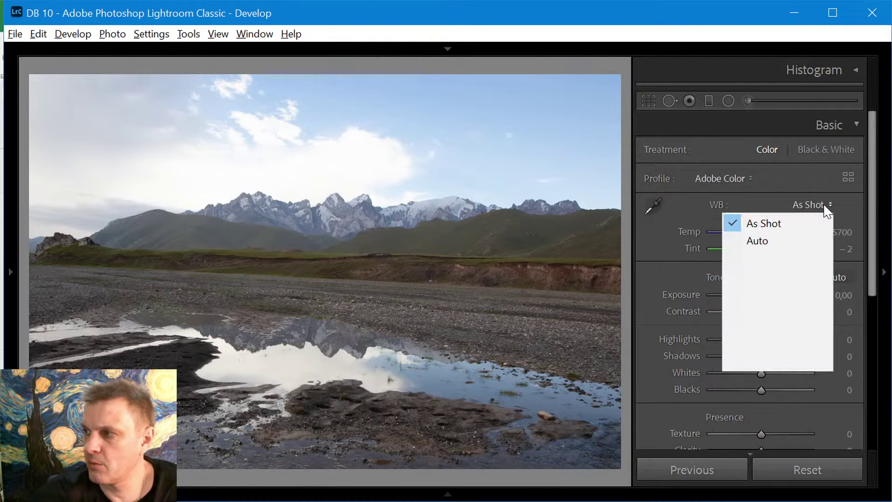
pyautogui.click(800, 228)
# Try the White Balance Selector on neutral points in the mountains, the upper sky and the clouds just above the hills.
pyautogui.click(655, 206)
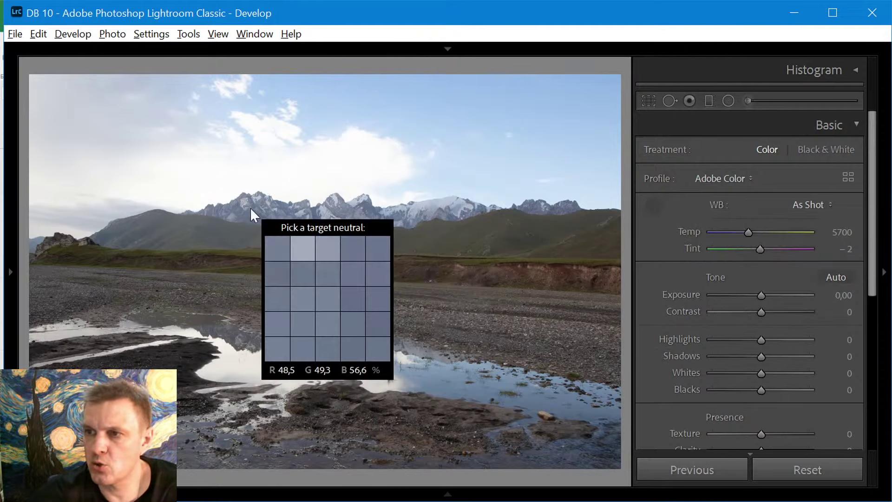
pyautogui.click(252, 213)
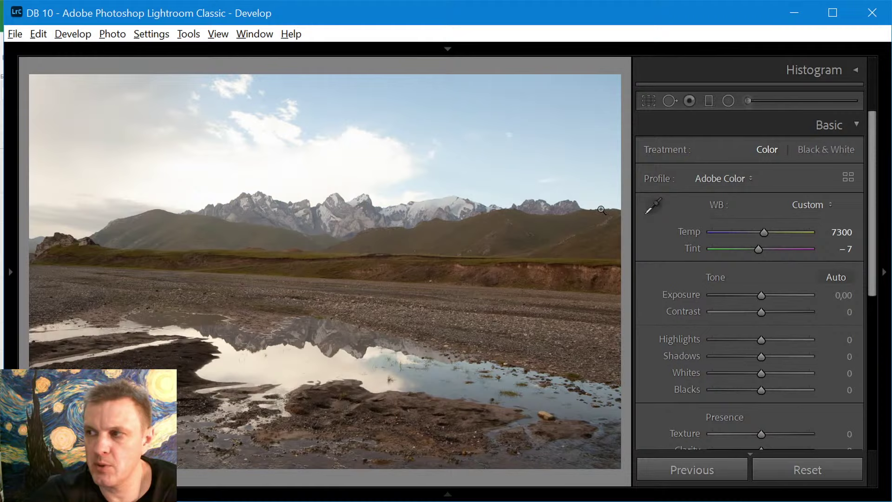
pyautogui.click(651, 206)
pyautogui.click(128, 113)
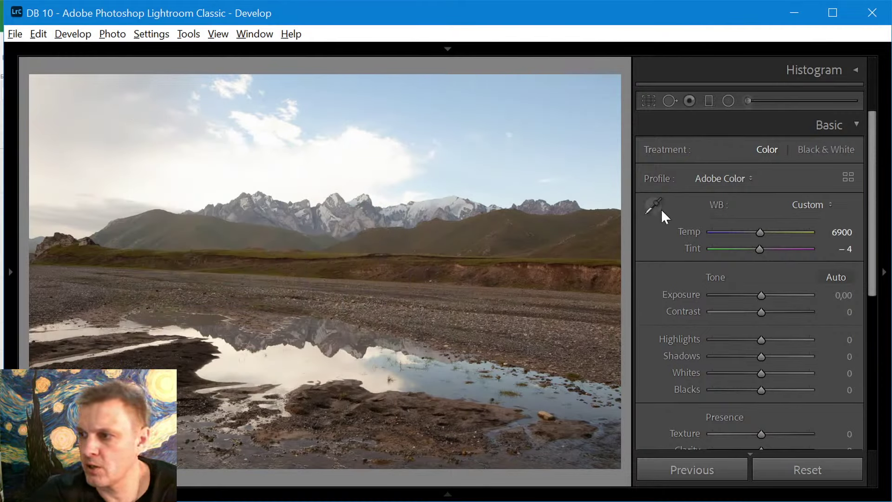
pyautogui.click(656, 207)
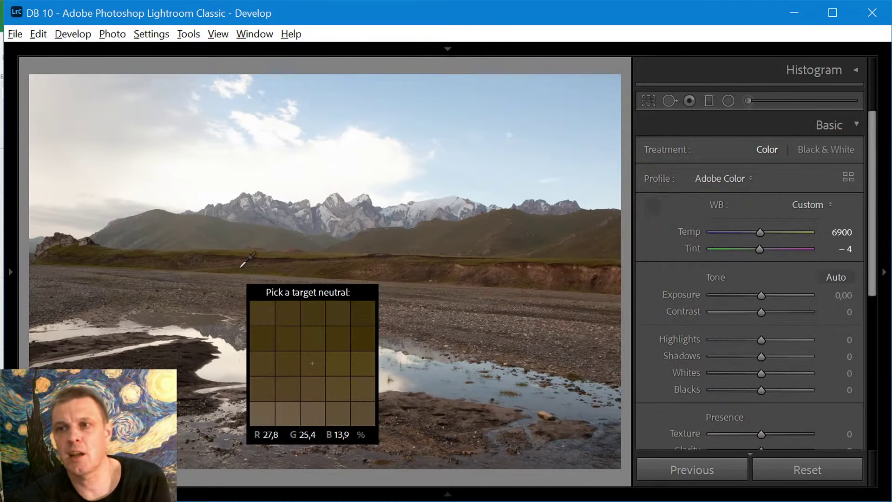
pyautogui.click(124, 201)
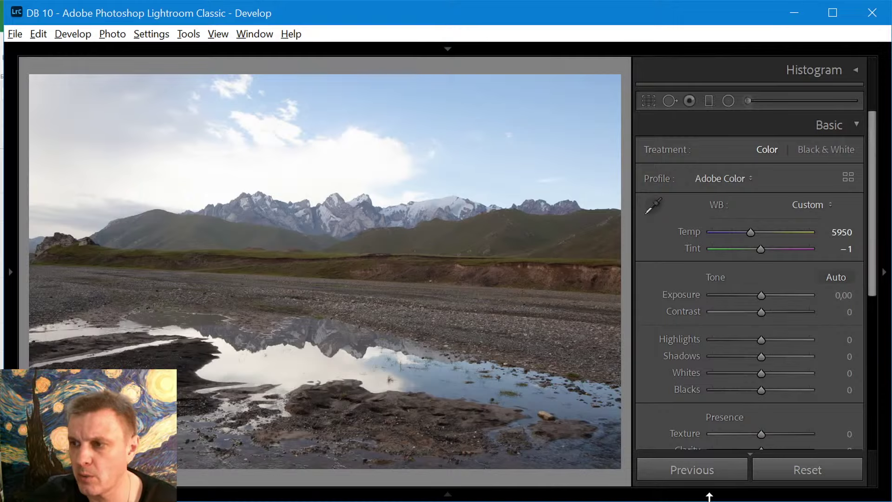
pyautogui.click(656, 205)
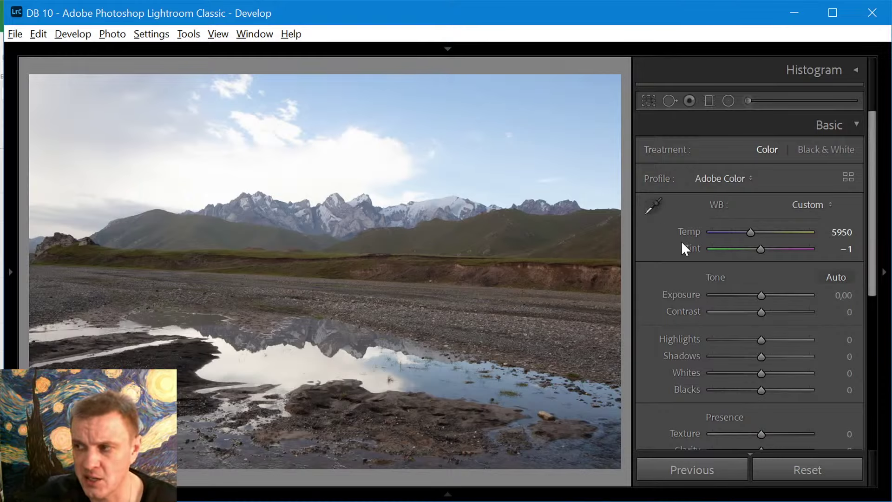
# Try the Auto white balance preset against As Shot, ending on As Shot.
pyautogui.click(804, 211)
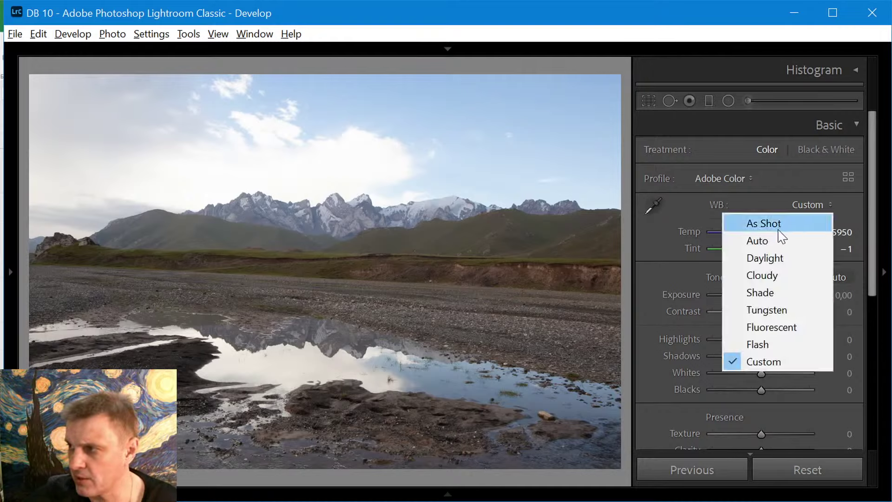
pyautogui.click(779, 231)
pyautogui.click(813, 207)
pyautogui.click(798, 243)
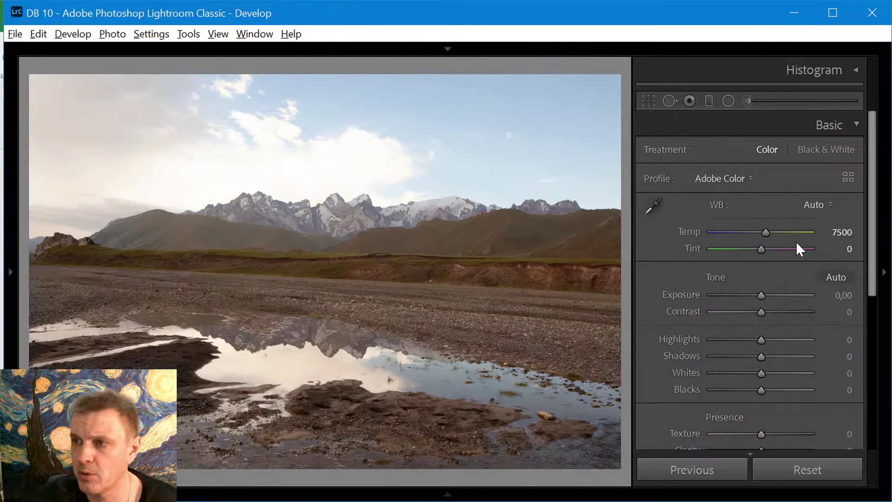
pyautogui.click(813, 205)
pyautogui.click(809, 224)
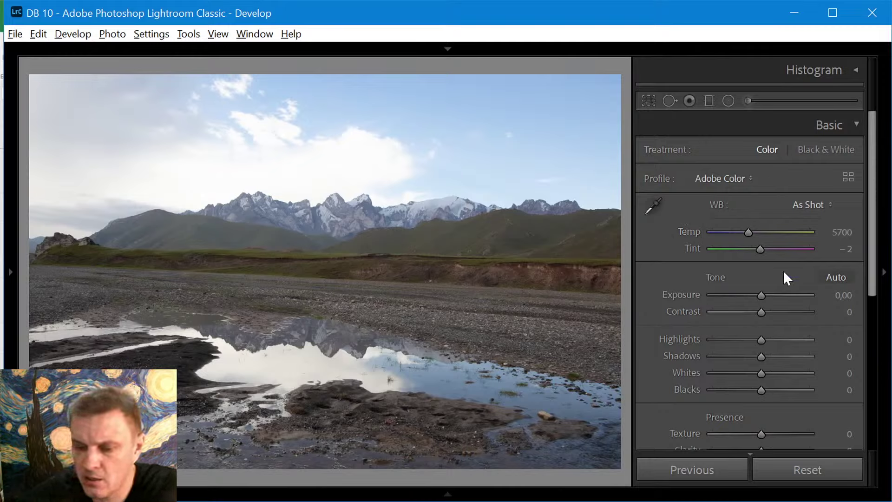
# Cool the whole photo by lowering the white balance Temp to 4914.
pyautogui.moveTo(749, 233)
pyautogui.mouseDown()
pyautogui.moveTo(740, 234)
pyautogui.moveTo(748, 232)
pyautogui.mouseUp()
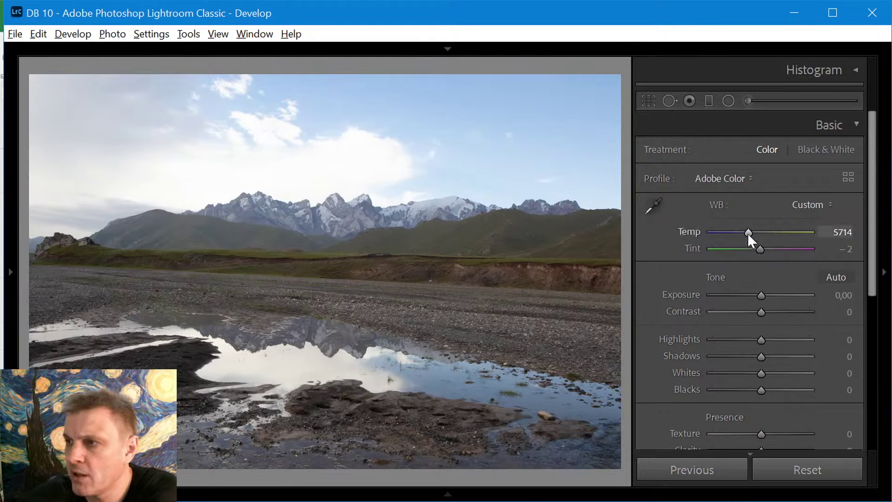
pyautogui.moveTo(748, 233); pyautogui.dragTo(746, 233)
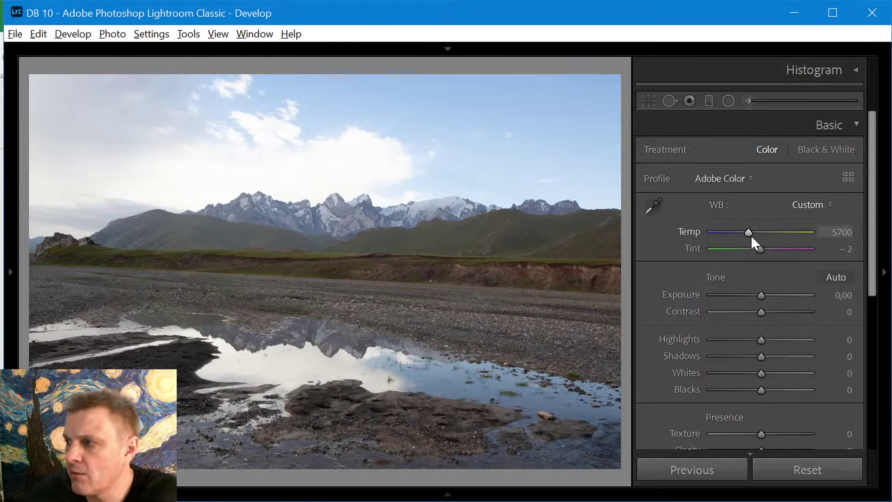
pyautogui.moveTo(749, 233); pyautogui.dragTo(742, 232)
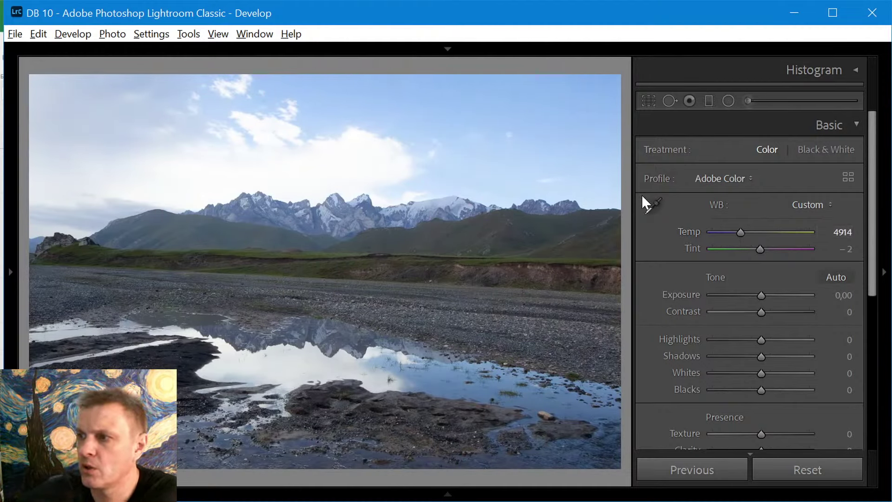
# Draw a graduated filter over the foreground, fading from the puddle up to the peaks, and raise its Temp to 31 with the toolbar shown.
pyautogui.click(708, 101)
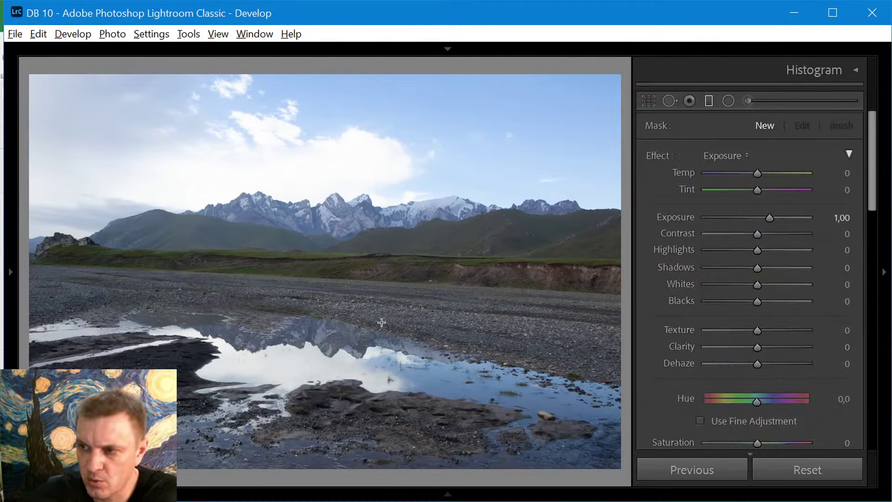
pyautogui.moveTo(381, 322); pyautogui.dragTo(382, 191)
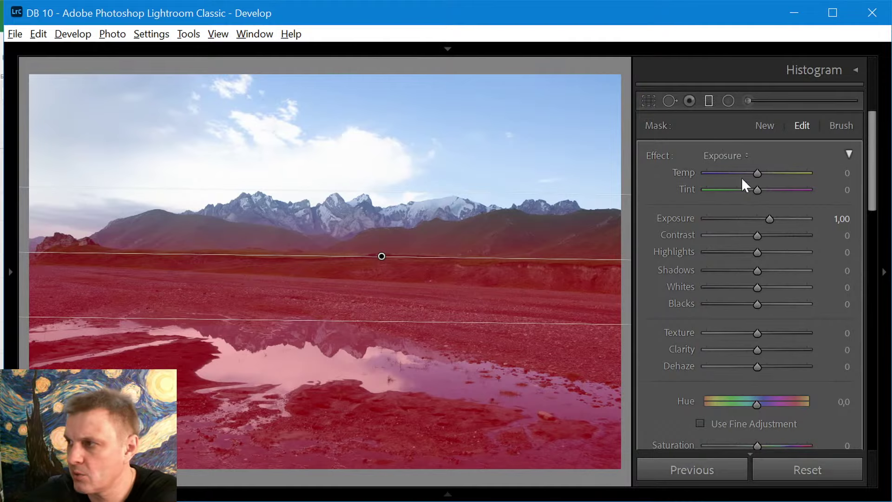
pyautogui.moveTo(759, 171); pyautogui.dragTo(769, 170)
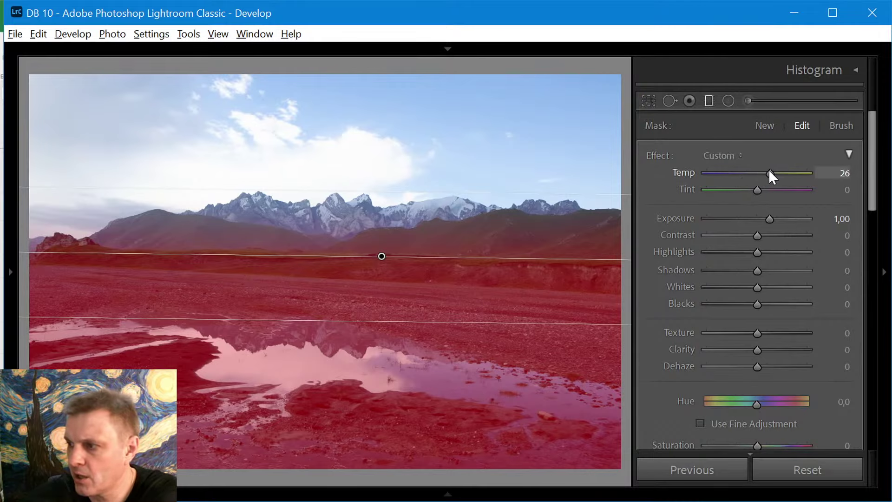
pyautogui.press('t')
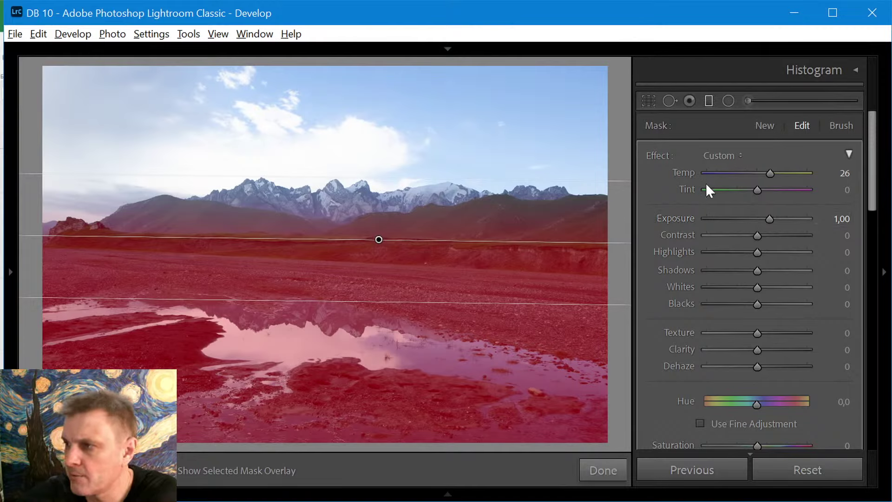
pyautogui.moveTo(771, 175)
pyautogui.mouseDown()
pyautogui.moveTo(764, 181)
pyautogui.moveTo(773, 179)
pyautogui.mouseUp()
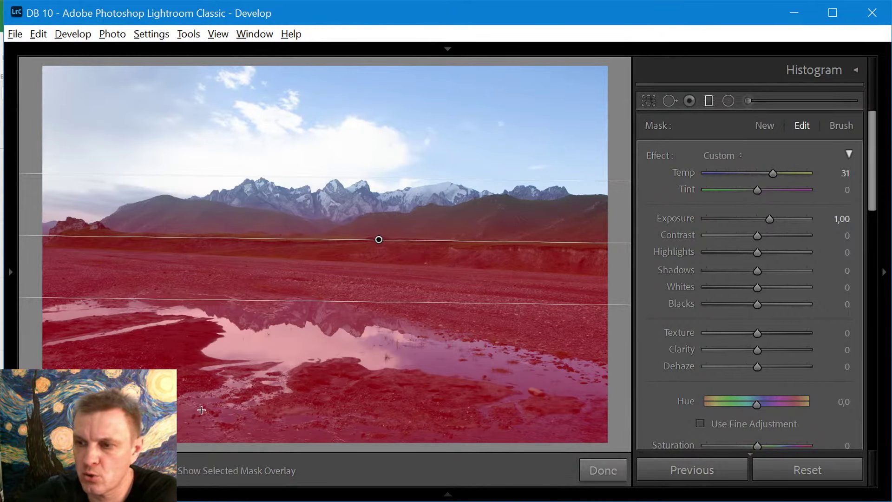
# Try to toggle the selected mask overlay of the graduated filter, hiding and reshowing the toolbar.
pyautogui.click(176, 475)
pyautogui.click(176, 475)
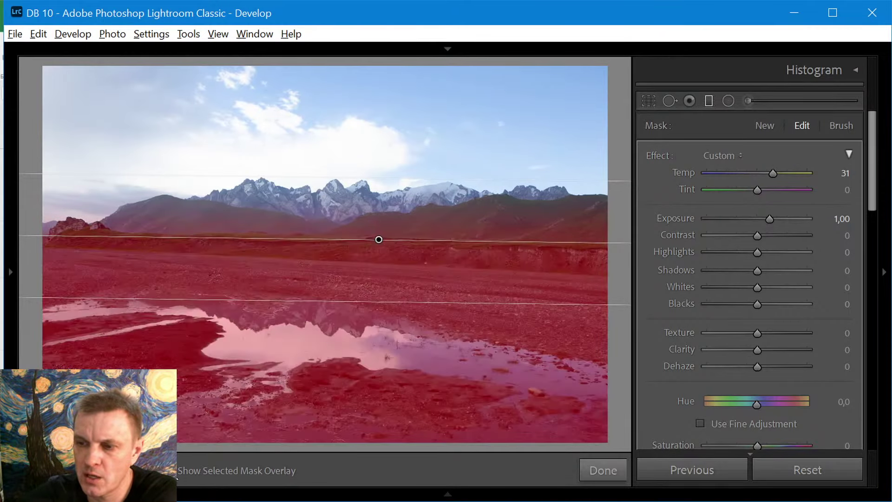
pyautogui.click(177, 475)
pyautogui.click(177, 475)
pyautogui.click(177, 475)
pyautogui.click(177, 474)
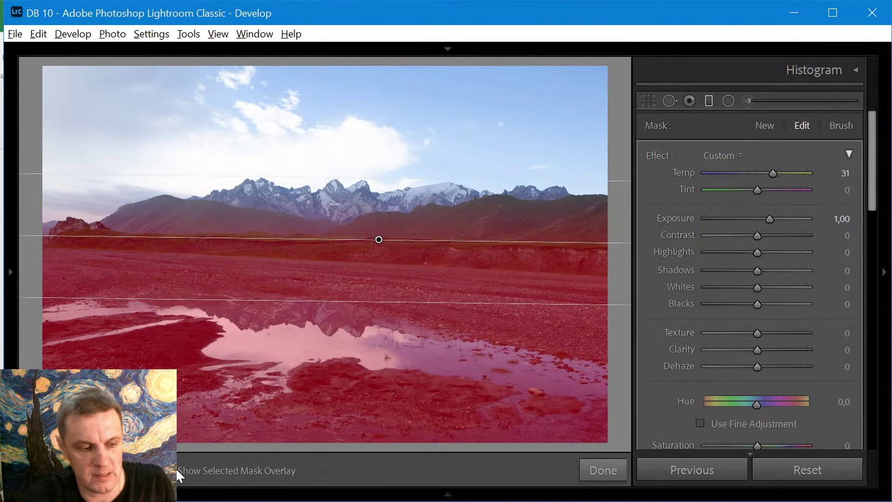
pyautogui.press('t')
pyautogui.press('t')
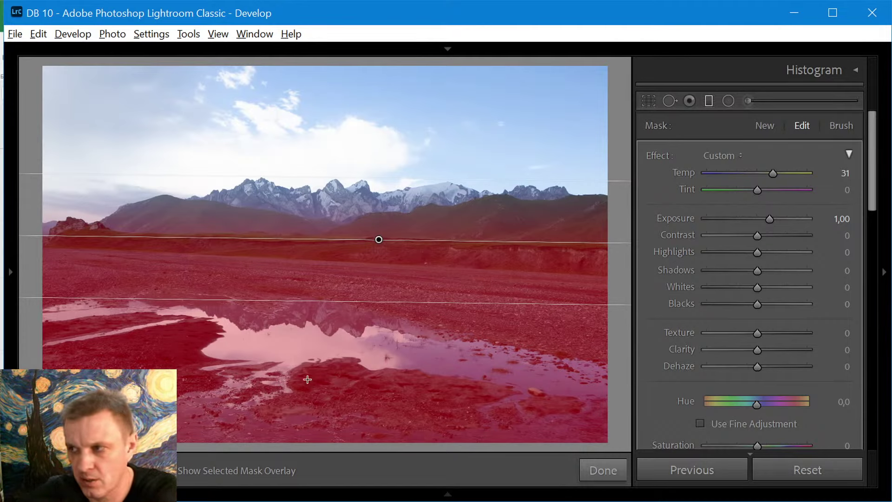
# Level the graduated filter with the horizon, turn off its mask overlay, and finish it with Temp at 56.
pyautogui.moveTo(608, 242); pyautogui.dragTo(608, 238)
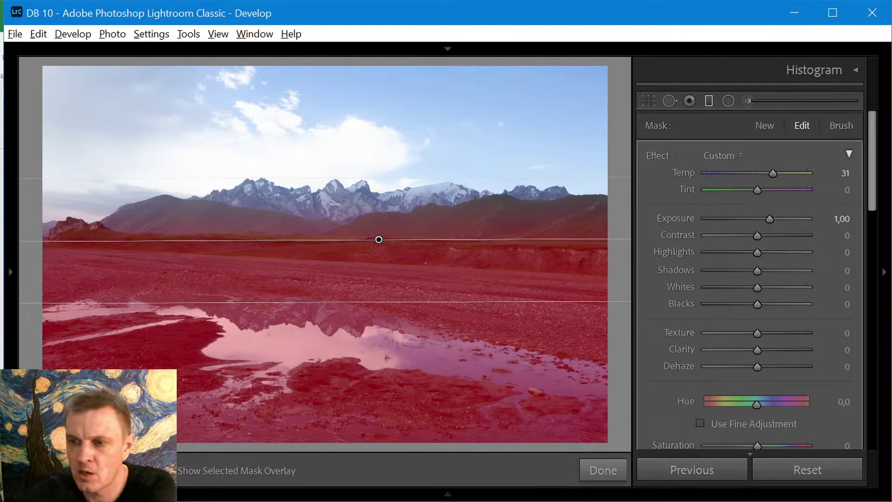
pyautogui.click(172, 470)
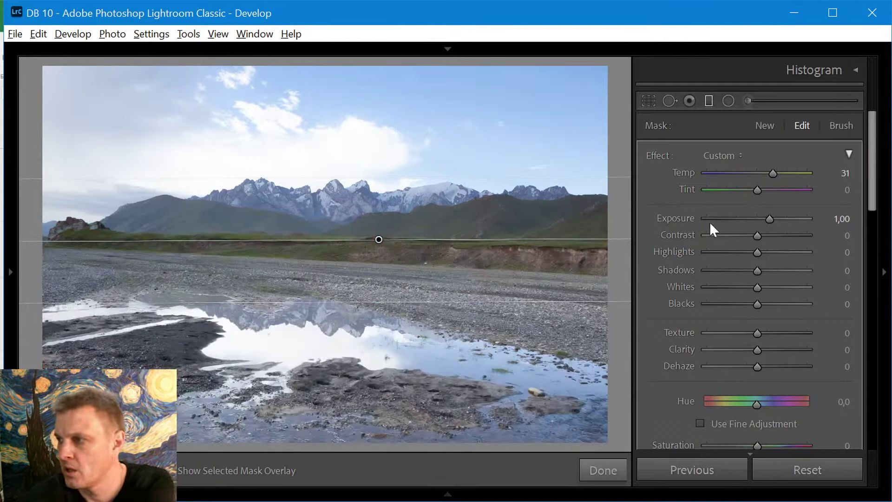
pyautogui.moveTo(773, 172)
pyautogui.mouseDown()
pyautogui.moveTo(787, 181)
pyautogui.moveTo(782, 174)
pyautogui.mouseUp()
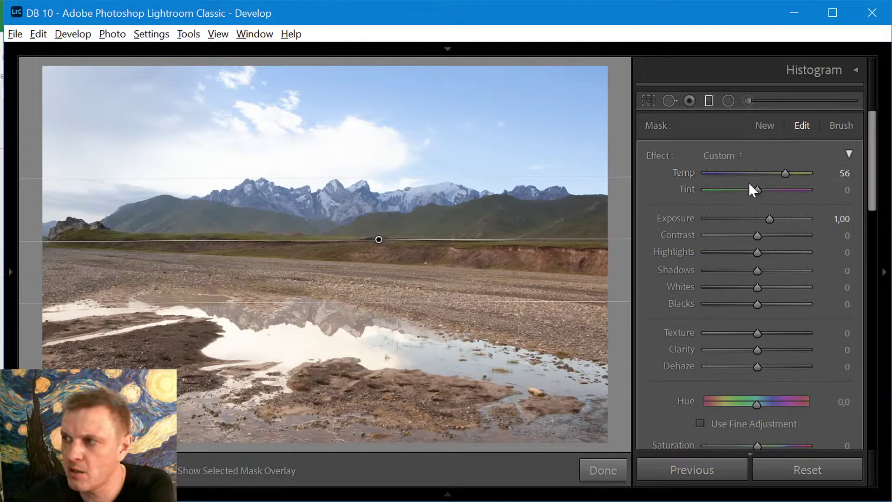
pyautogui.click(602, 471)
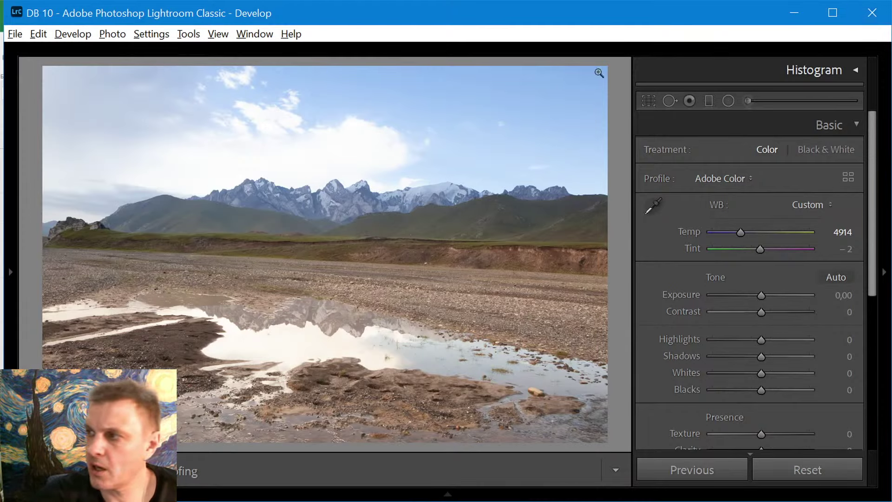
# Compare the Adobe Landscape and Adobe Portrait profiles on the photo and settle on Adobe Landscape.
pyautogui.click(733, 187)
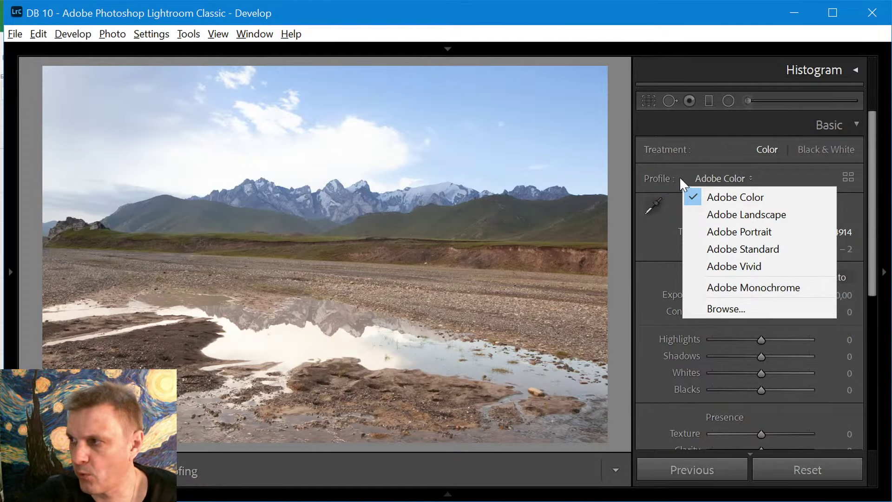
pyautogui.click(735, 216)
pyautogui.click(727, 179)
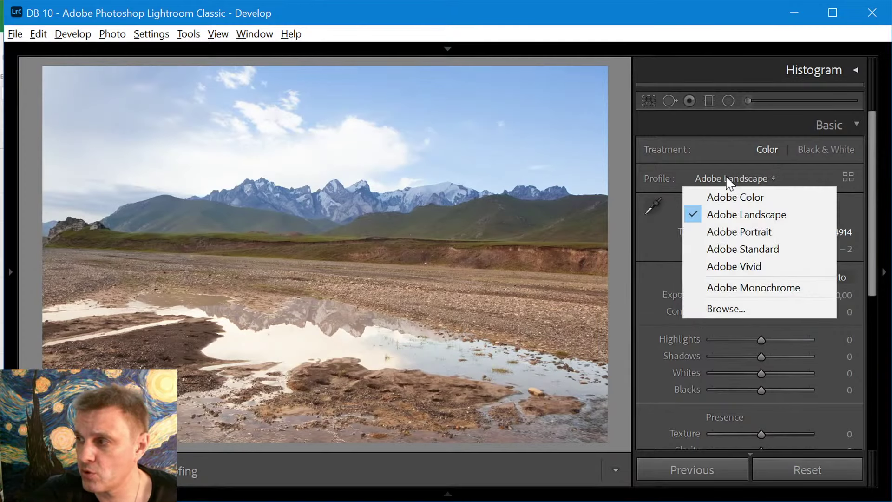
pyautogui.click(735, 234)
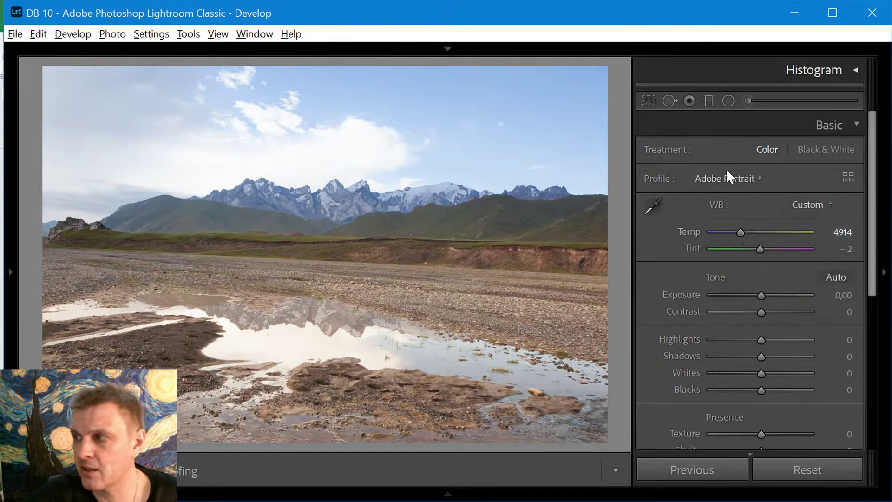
pyautogui.click(727, 172)
pyautogui.click(730, 212)
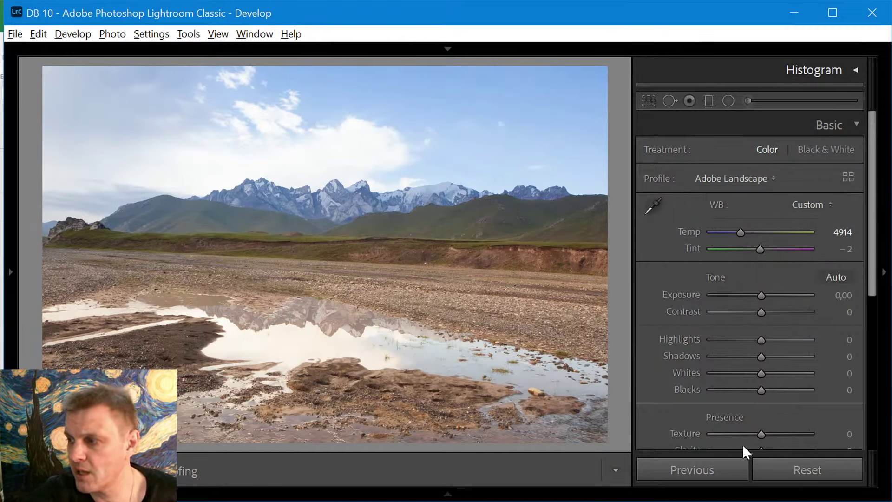
# Open the Profile Browser and expand the Adobe Raw group to view its profile thumbnails.
pyautogui.click(749, 184)
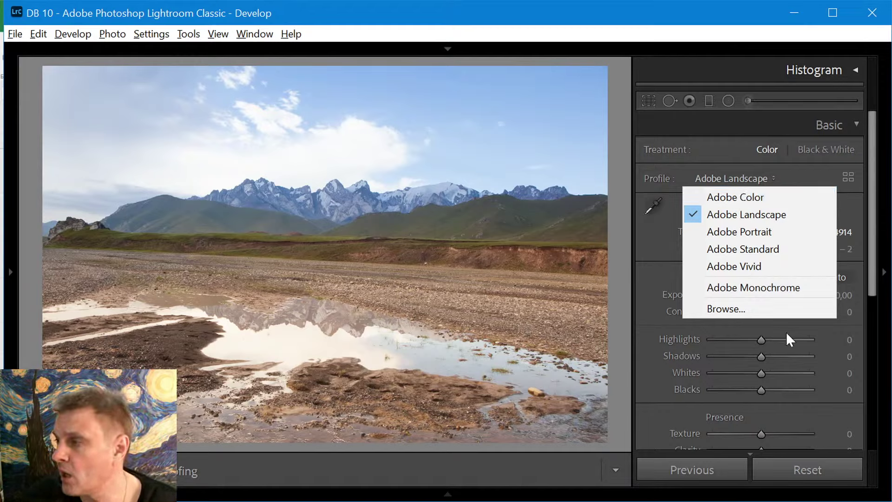
pyautogui.click(757, 310)
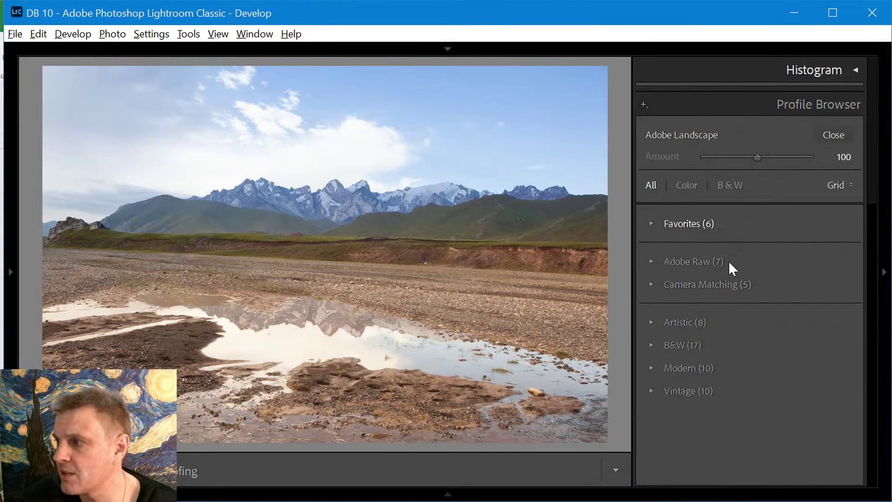
pyautogui.click(652, 262)
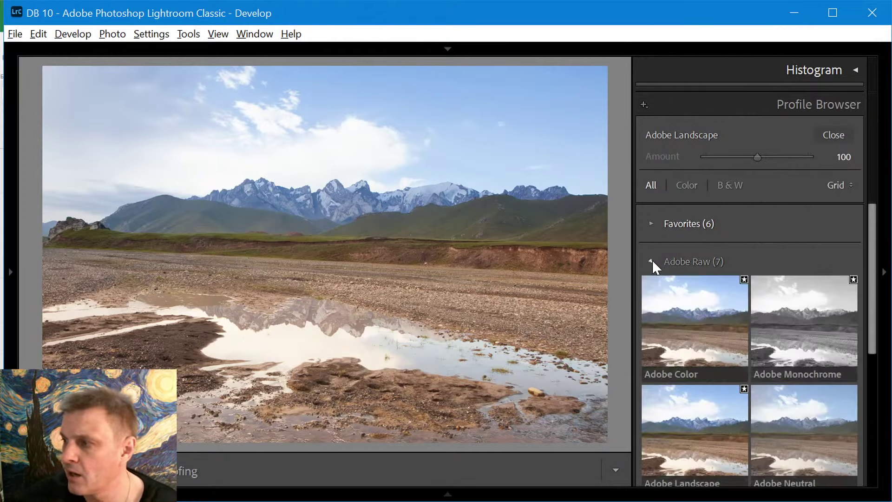
# Close the Profile Browser and examine the Calibration process version and primary color sliders before collapsing them again.
pyautogui.click(651, 262)
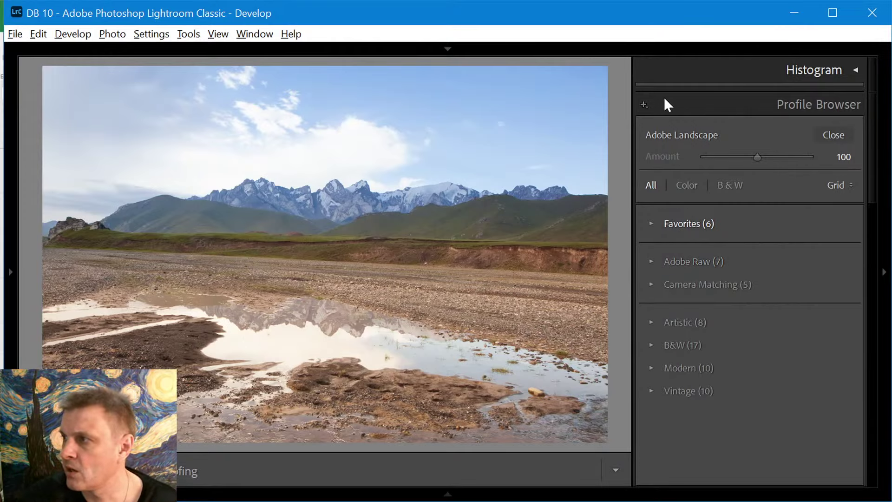
pyautogui.click(834, 136)
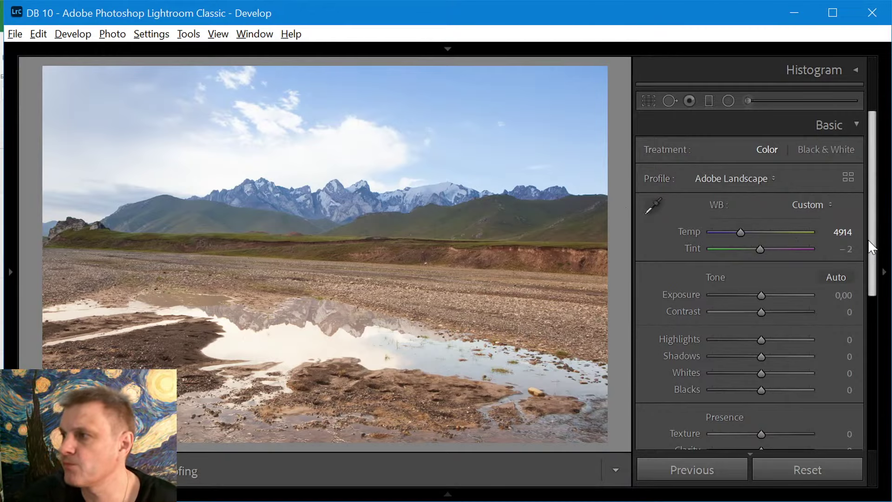
pyautogui.moveTo(871, 246); pyautogui.dragTo(885, 434)
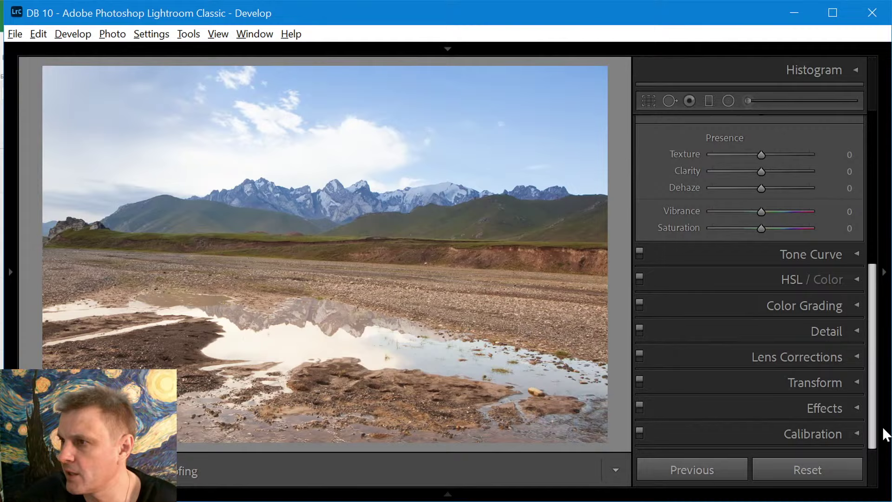
pyautogui.click(856, 434)
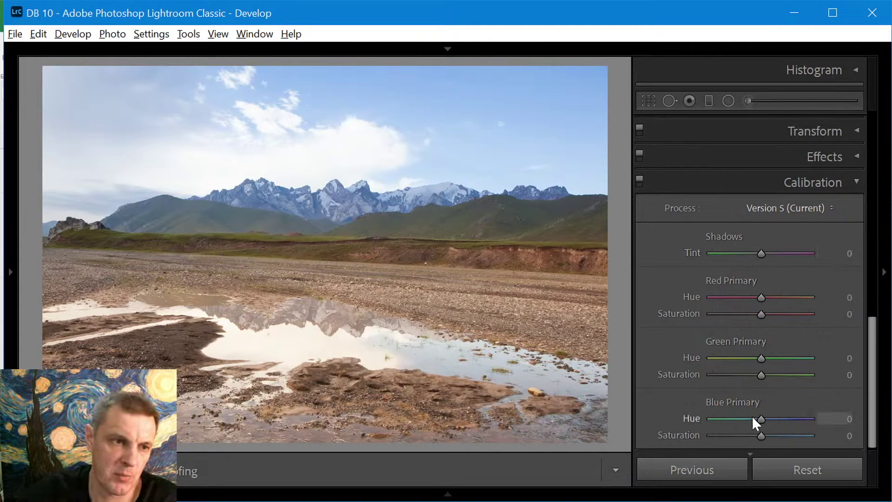
pyautogui.click(860, 182)
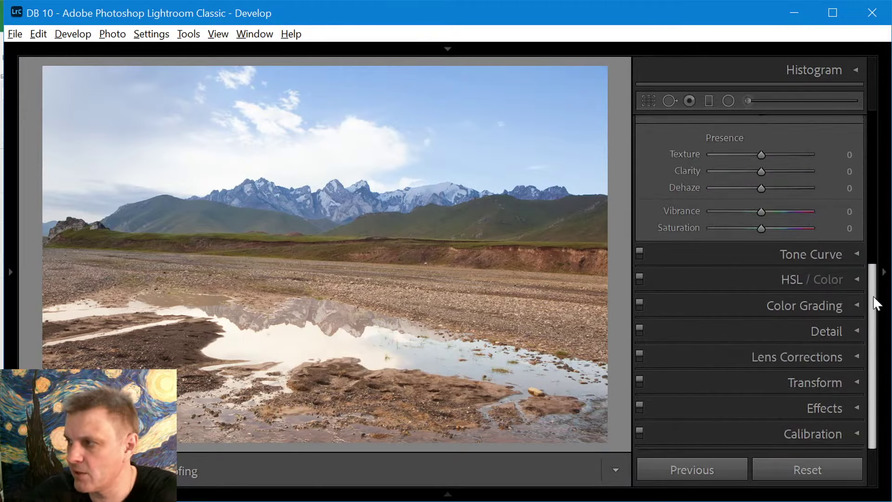
# Apply automatic tone adjustments to the landscape photo in the Basic settings.
pyautogui.moveTo(875, 300); pyautogui.dragTo(877, 144)
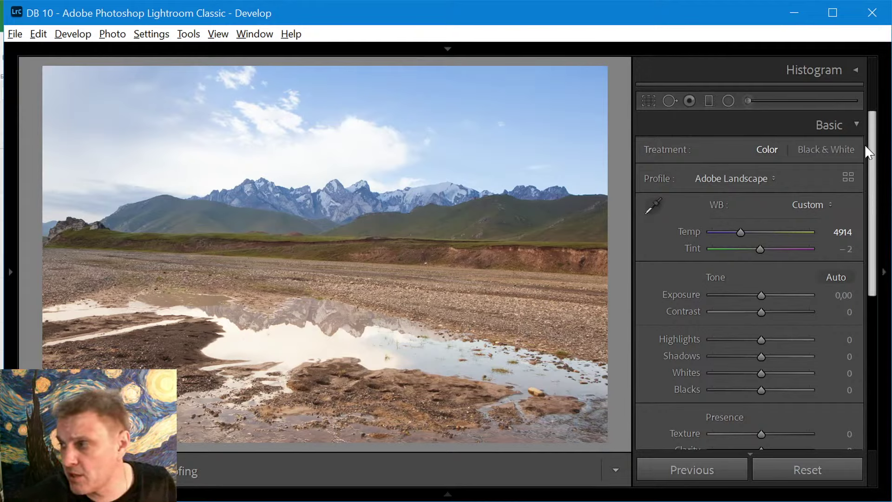
pyautogui.moveTo(870, 143); pyautogui.dragTo(883, 384)
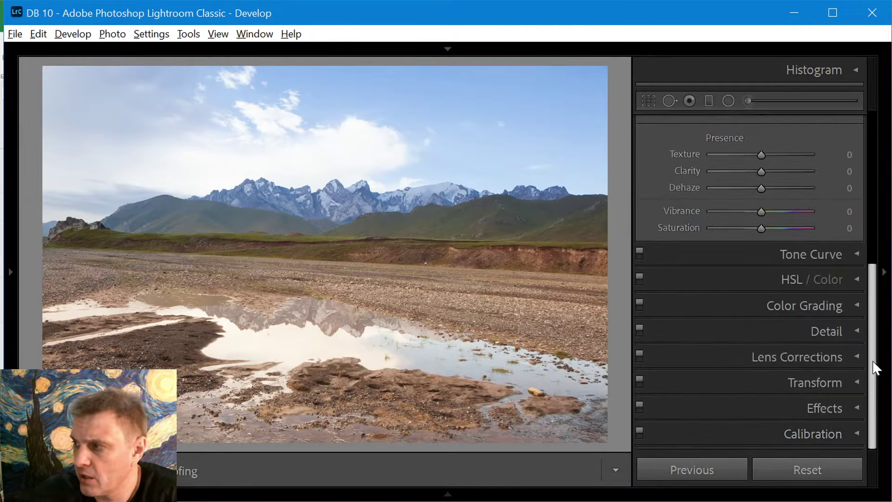
pyautogui.moveTo(872, 358); pyautogui.dragTo(878, 258)
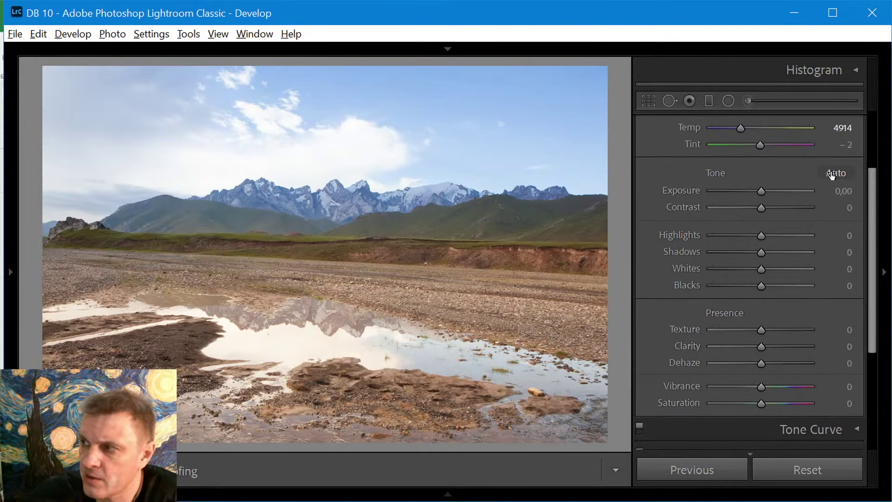
pyautogui.moveTo(876, 224)
pyautogui.mouseDown()
pyautogui.moveTo(873, 183)
pyautogui.moveTo(873, 222)
pyautogui.mouseUp()
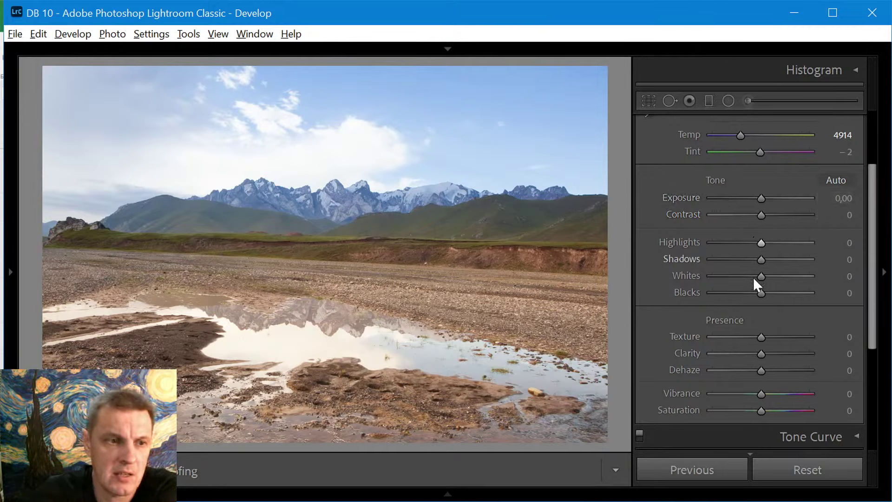
pyautogui.moveTo(867, 188); pyautogui.dragTo(865, 133)
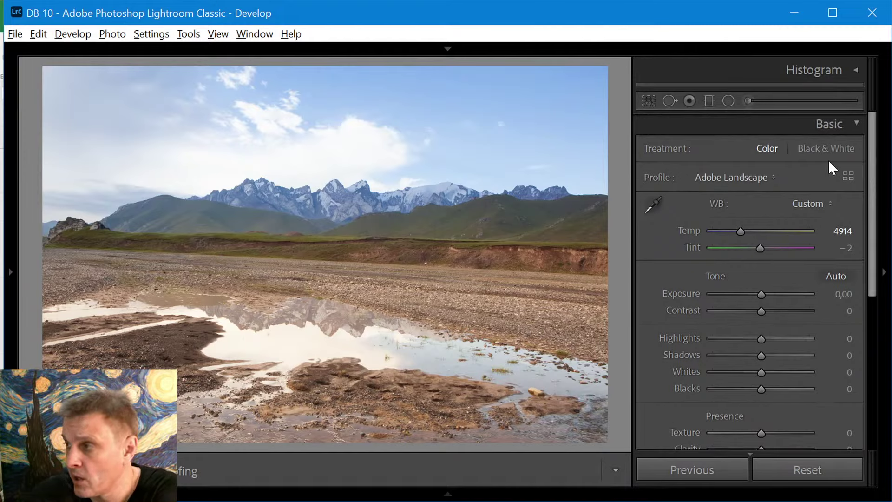
pyautogui.click(824, 276)
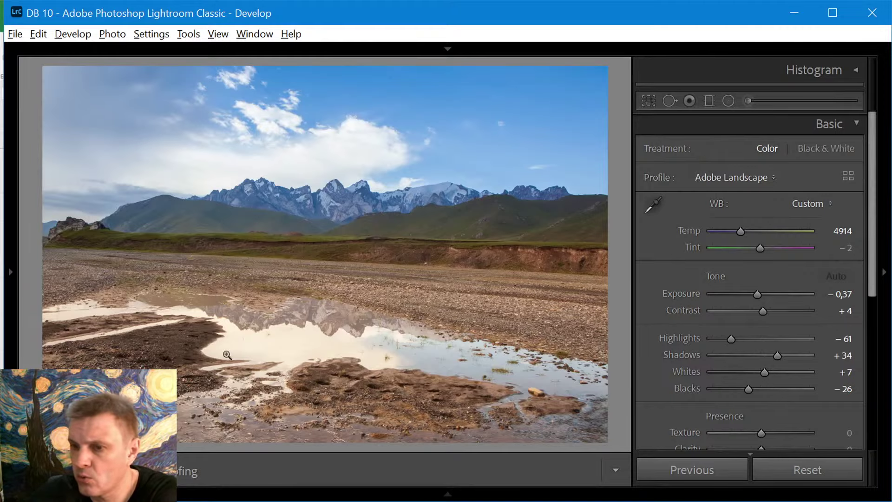
# Compare the Camera Profile: Adobe Landscape and Auto Settings history states, ending on Auto Settings.
pyautogui.click(10, 271)
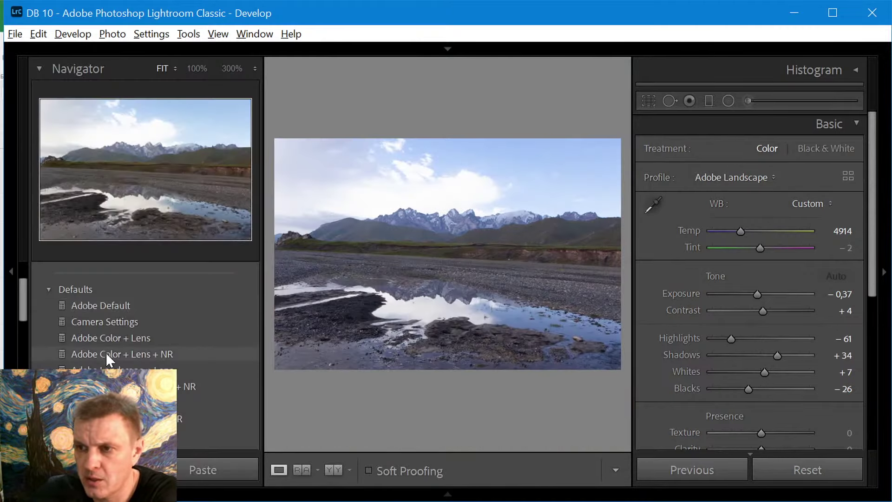
pyautogui.scroll(3, 93, 293)
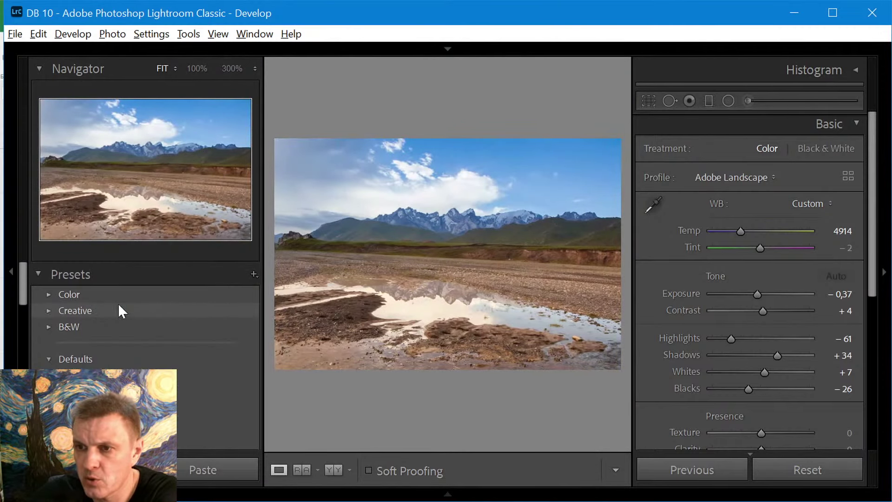
pyautogui.click(39, 275)
pyautogui.click(62, 363)
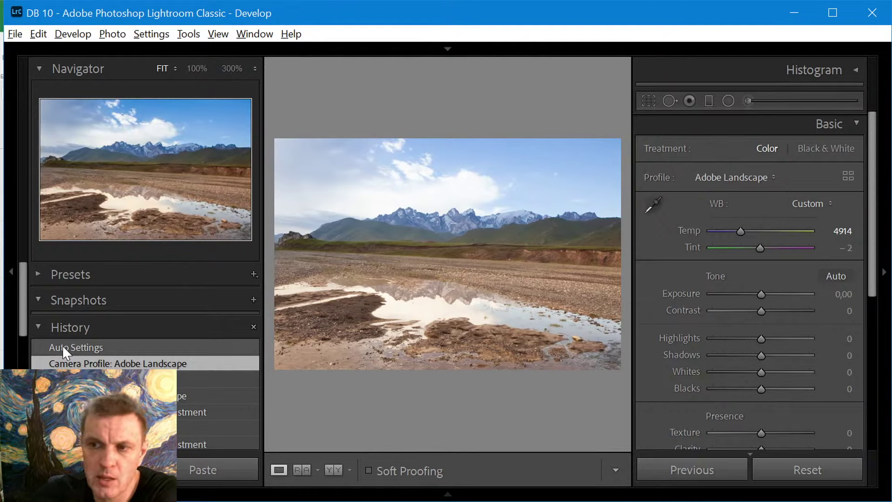
pyautogui.click(65, 346)
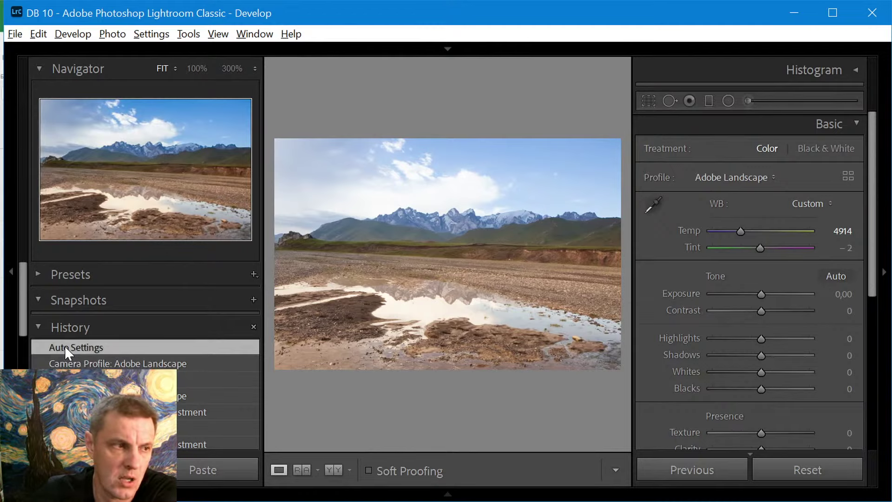
pyautogui.click(65, 359)
pyautogui.click(63, 350)
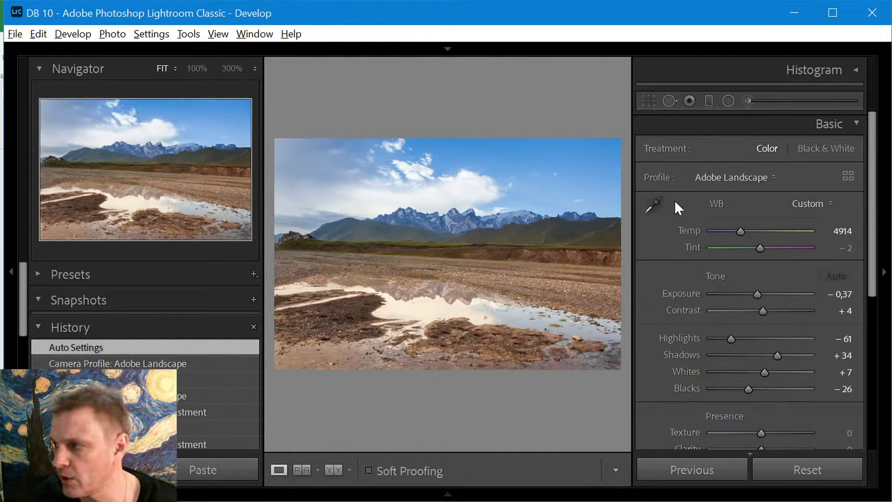
# Show the histogram and refine the tonal endpoints with Blacks at −34 and Whites at +15.
pyautogui.click(855, 71)
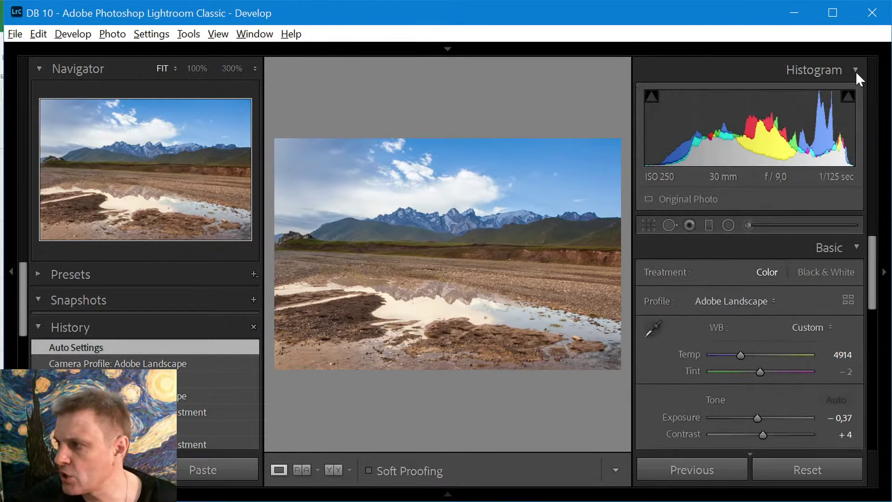
pyautogui.moveTo(872, 260); pyautogui.dragTo(883, 241)
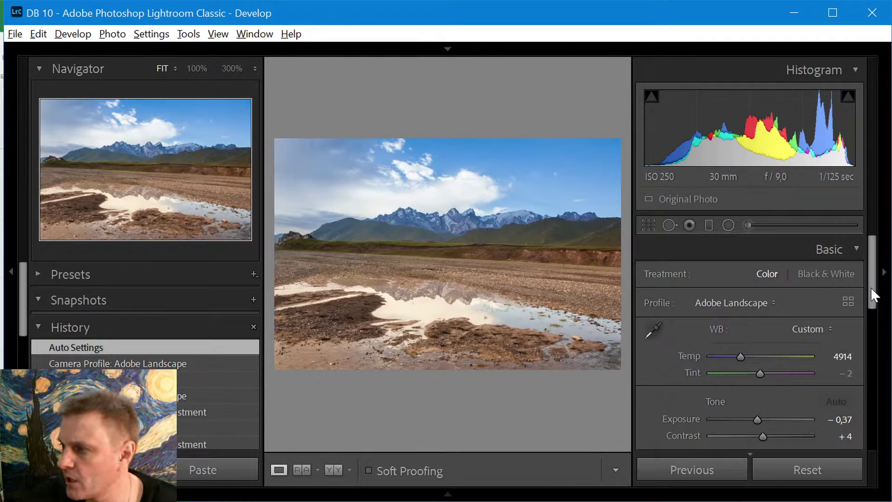
pyautogui.moveTo(871, 286); pyautogui.dragTo(871, 310)
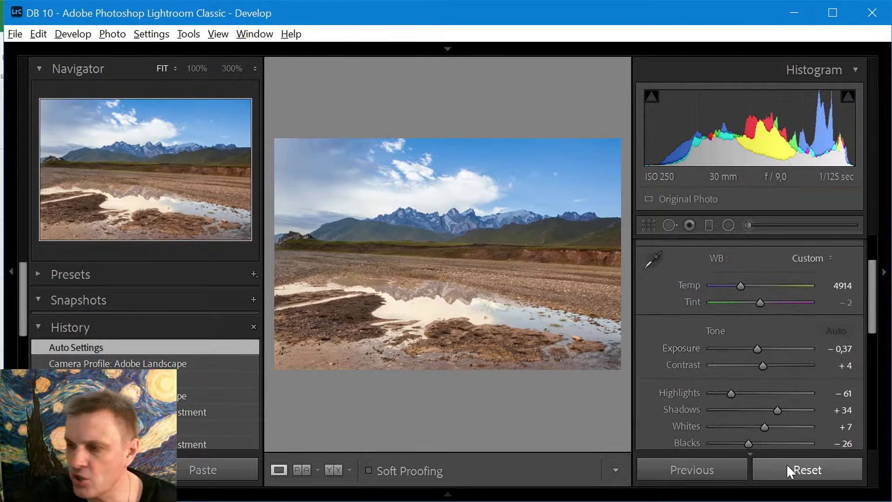
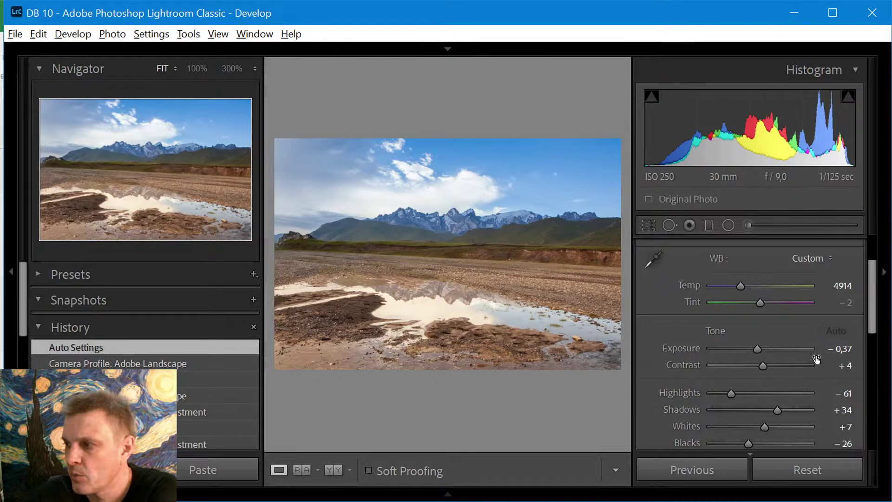
pyautogui.moveTo(749, 439); pyautogui.dragTo(769, 431)
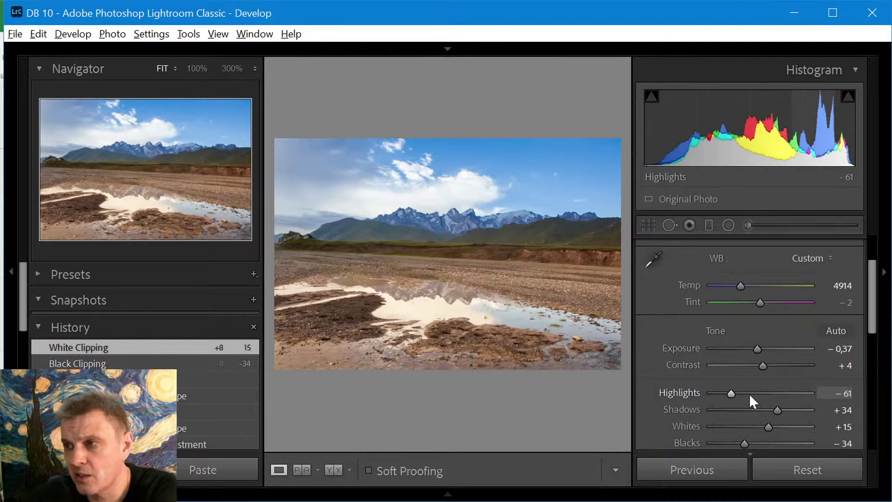
# Hide the Navigator, Presets and History area to enlarge the photo view.
pyautogui.moveTo(876, 278); pyautogui.dragTo(884, 239)
pyautogui.click(884, 272)
pyautogui.click(879, 279)
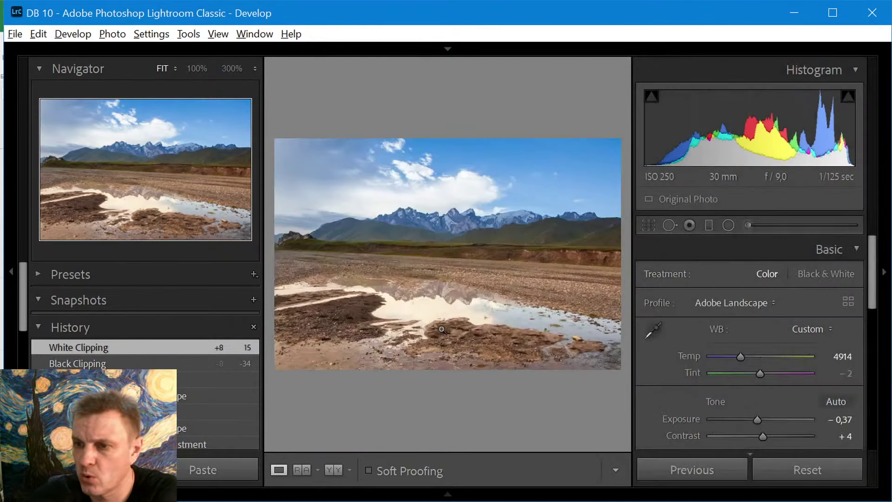
pyautogui.click(10, 268)
# Try Highlights at −91 with Shadows at +44 on the landscape photo.
pyautogui.moveTo(874, 306); pyautogui.dragTo(877, 339)
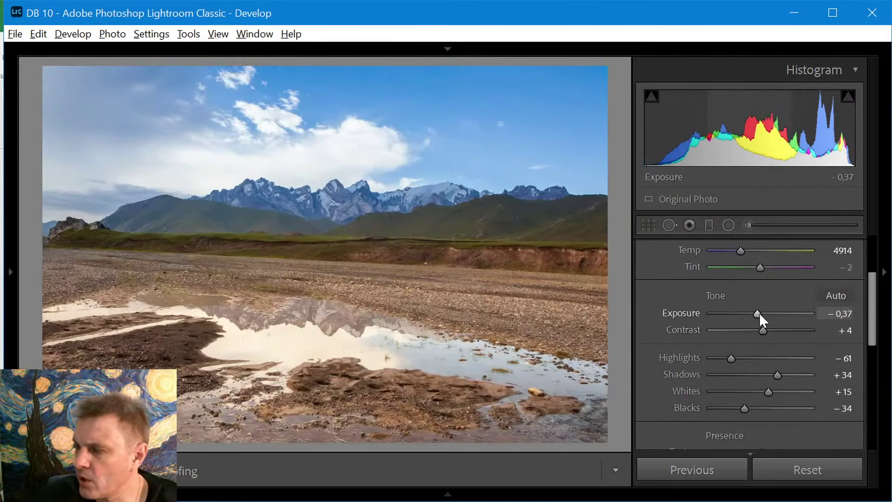
pyautogui.moveTo(740, 357); pyautogui.dragTo(720, 363)
pyautogui.moveTo(787, 376)
pyautogui.mouseDown()
pyautogui.moveTo(769, 379)
pyautogui.moveTo(788, 390)
pyautogui.moveTo(779, 388)
pyautogui.mouseUp()
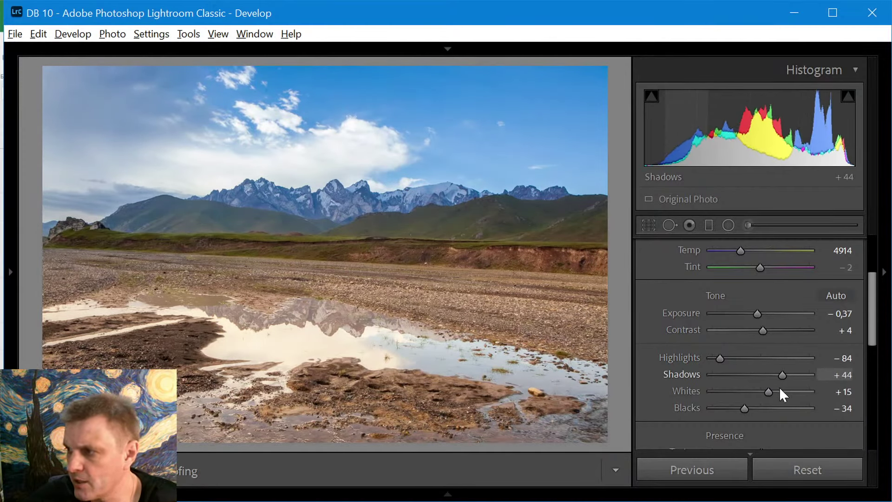
pyautogui.moveTo(727, 361); pyautogui.dragTo(718, 361)
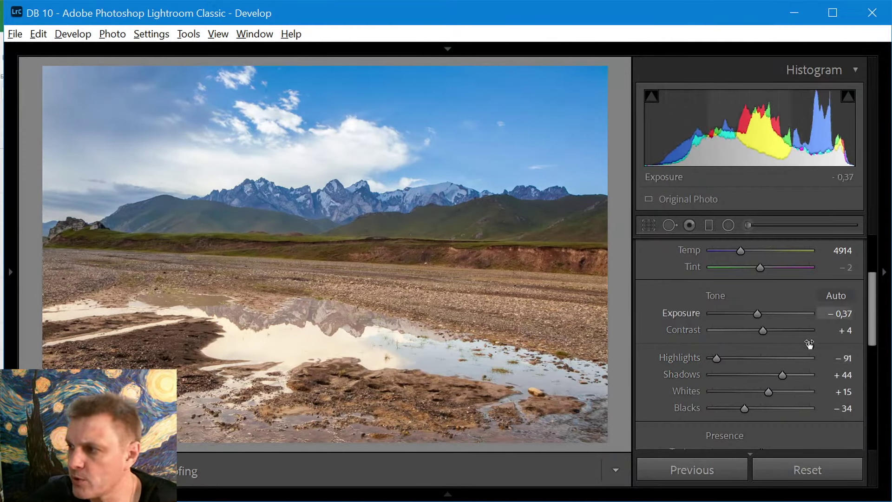
# Darken the shadows to −22 and, after comparing several highlight strengths, set Highlights to −84.
pyautogui.moveTo(777, 377); pyautogui.dragTo(758, 381)
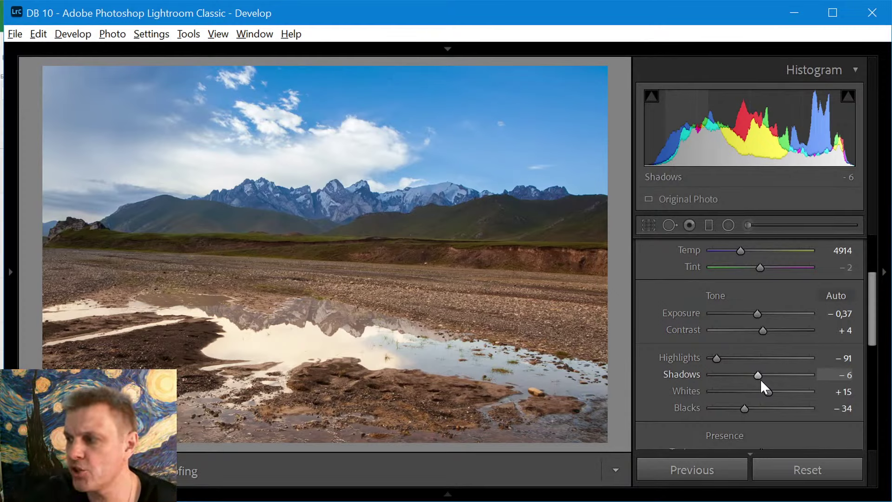
pyautogui.click(717, 358)
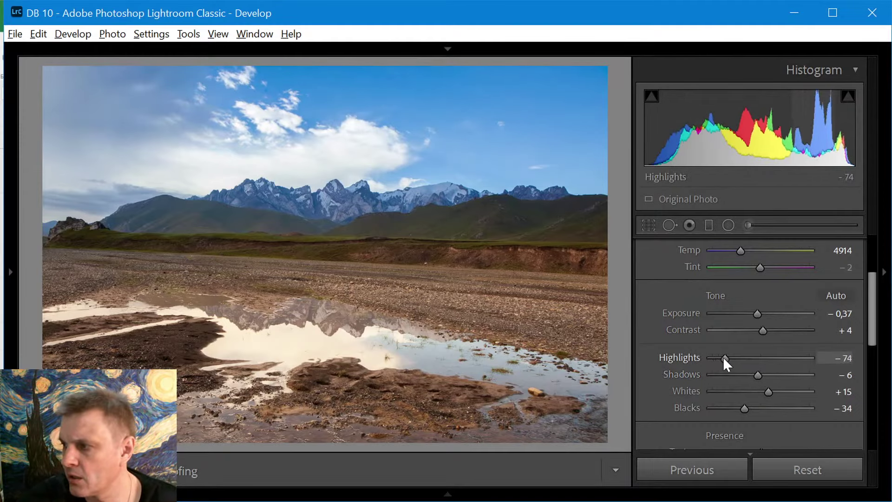
pyautogui.moveTo(760, 374); pyautogui.dragTo(703, 355)
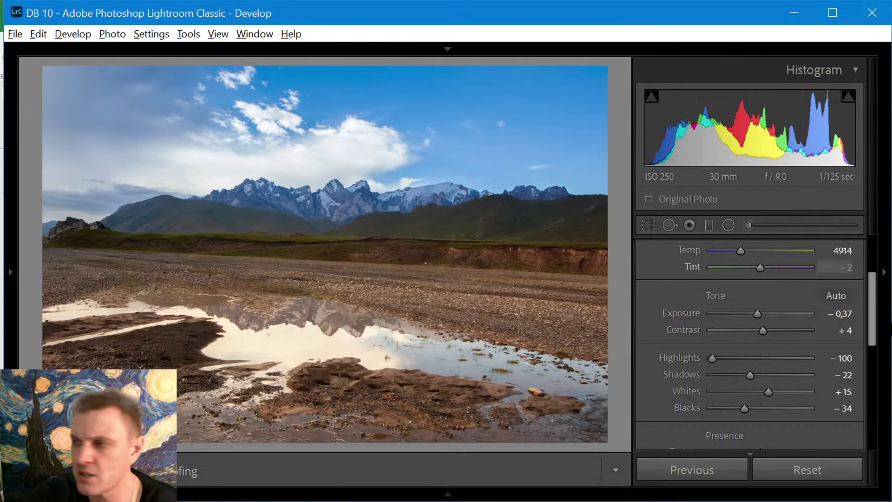
pyautogui.moveTo(712, 358); pyautogui.dragTo(720, 358)
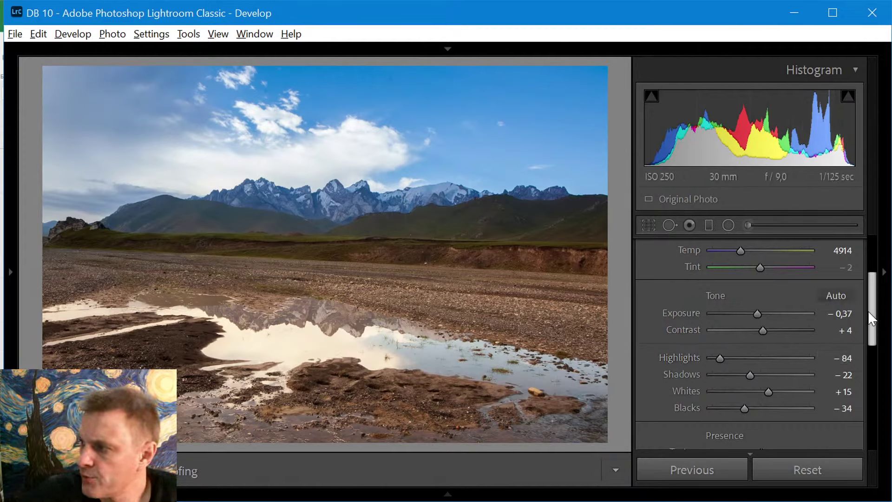
# Set Texture to +25 and Clarity to +11, try Dehaze at +37, and reset Dehaze to 0.
pyautogui.moveTo(868, 310); pyautogui.dragTo(872, 347)
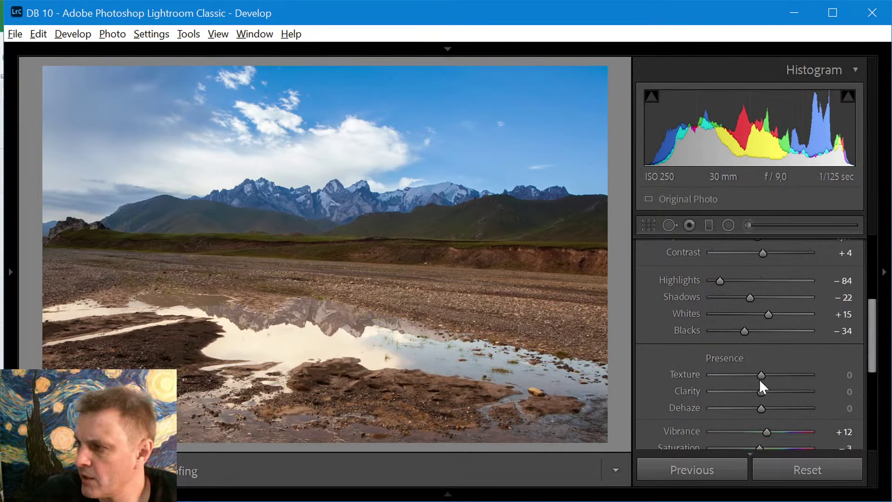
pyautogui.moveTo(762, 375); pyautogui.dragTo(779, 420)
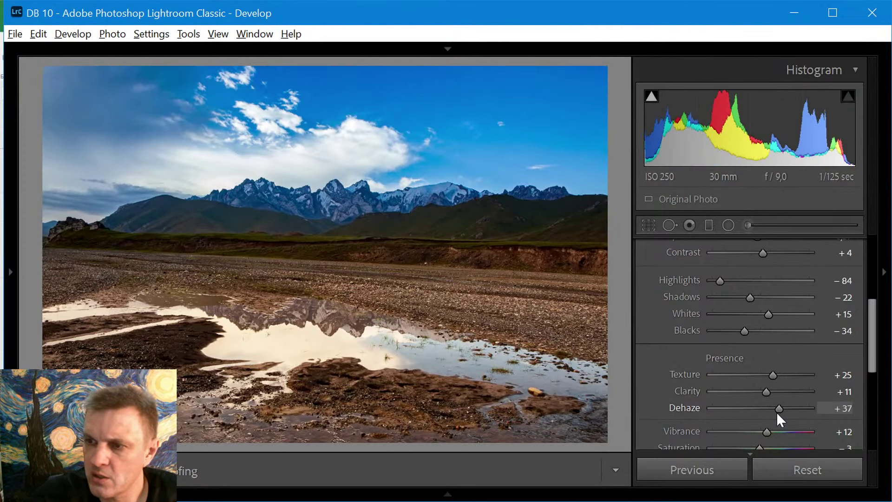
pyautogui.hotkey('ctrl', 'z')
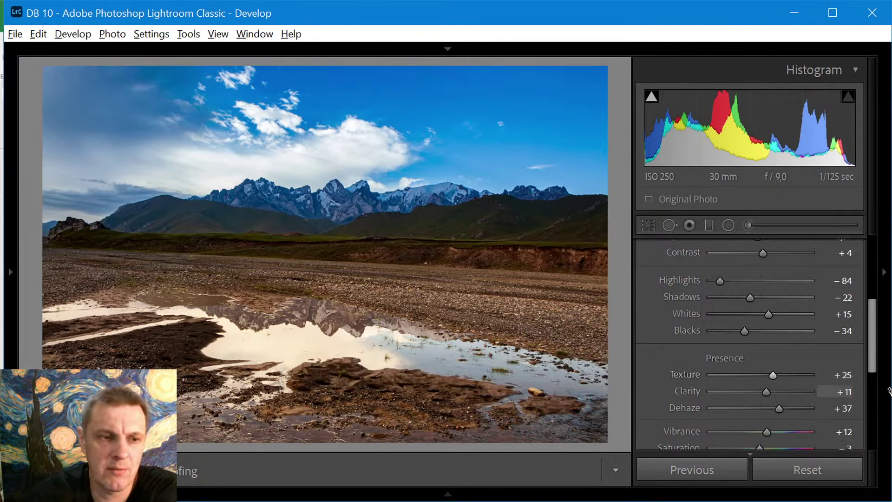
pyautogui.click(847, 411)
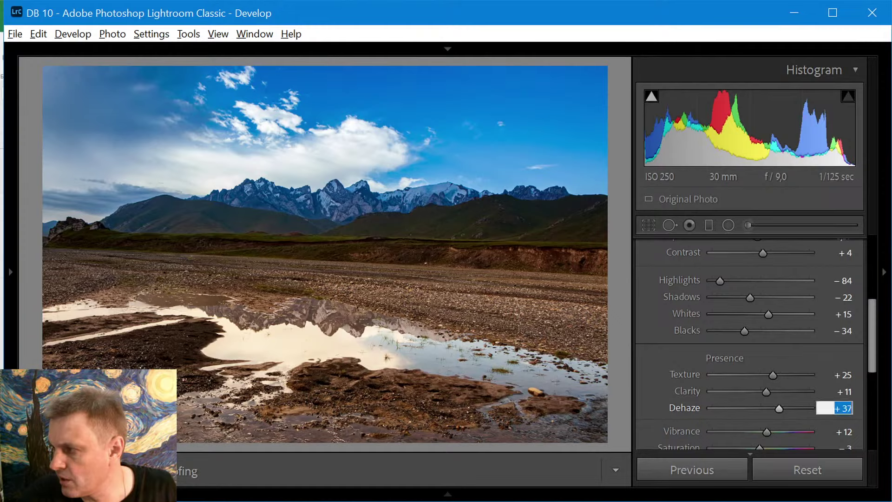
pyautogui.write('0')
pyautogui.press('Return')
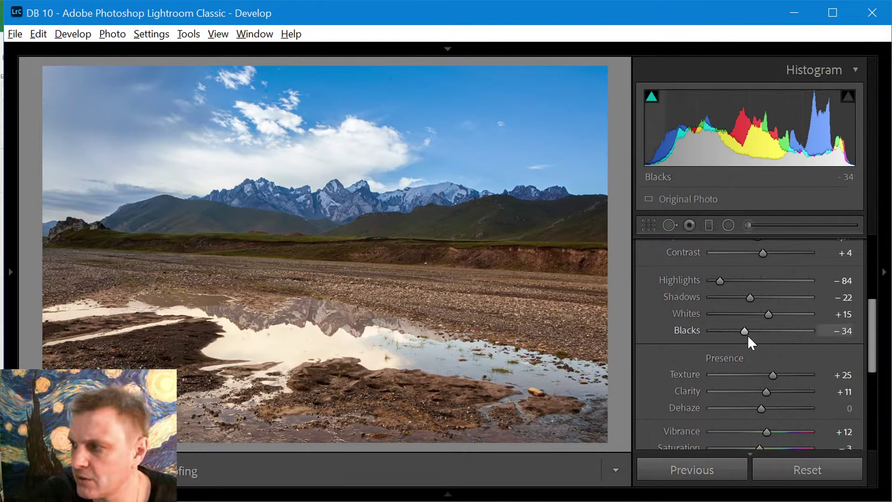
# Set Vibrance to +27 and Saturation to −7 for the photo.
pyautogui.moveTo(874, 338); pyautogui.dragTo(874, 378)
pyautogui.moveTo(771, 327); pyautogui.dragTo(754, 344)
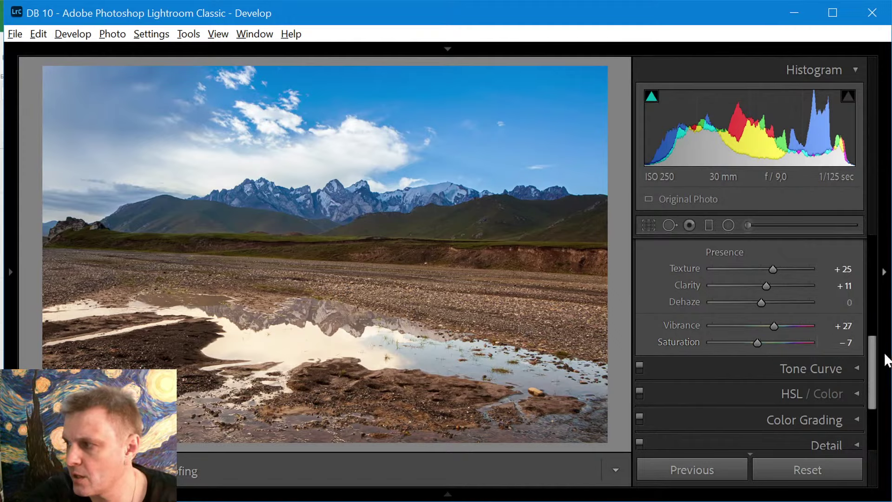
# Expand the Tone Curve settings and collapse the Basic settings and the Histogram to make room for the curve.
pyautogui.click(859, 369)
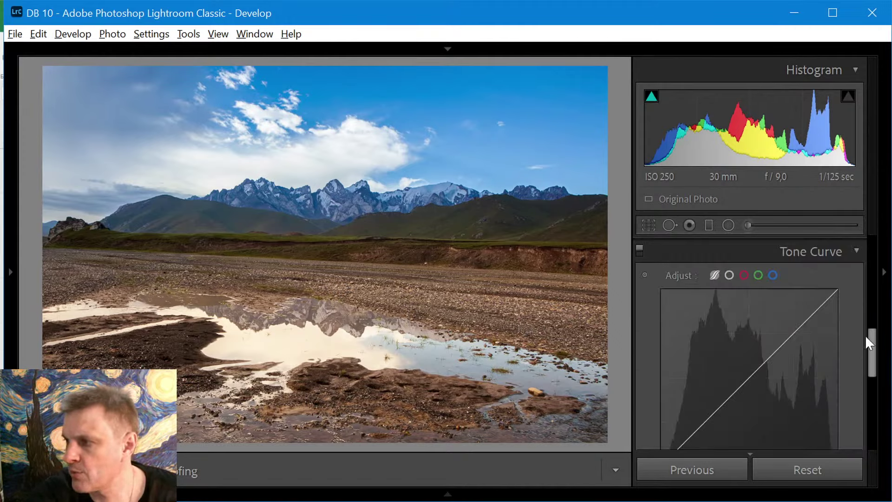
pyautogui.moveTo(868, 338)
pyautogui.mouseDown()
pyautogui.moveTo(874, 359)
pyautogui.moveTo(875, 335)
pyautogui.moveTo(872, 349)
pyautogui.mouseUp()
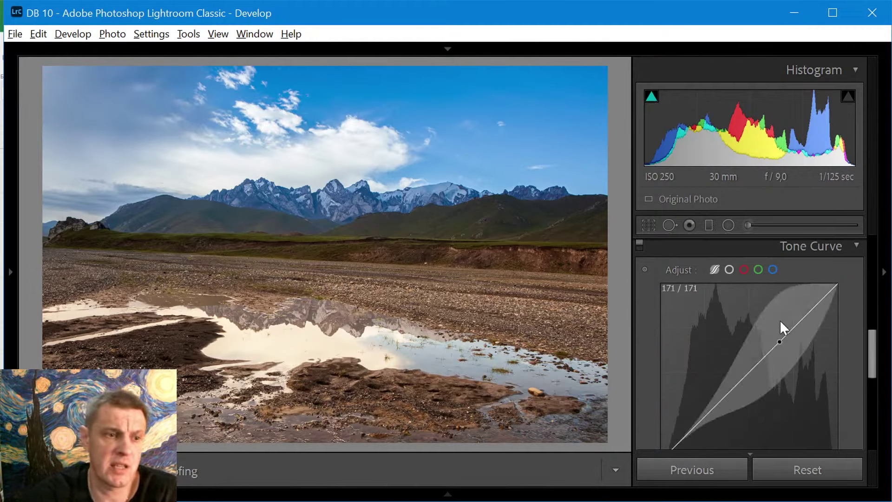
pyautogui.moveTo(871, 370)
pyautogui.mouseDown()
pyautogui.moveTo(871, 379)
pyautogui.moveTo(873, 324)
pyautogui.moveTo(883, 372)
pyautogui.mouseUp()
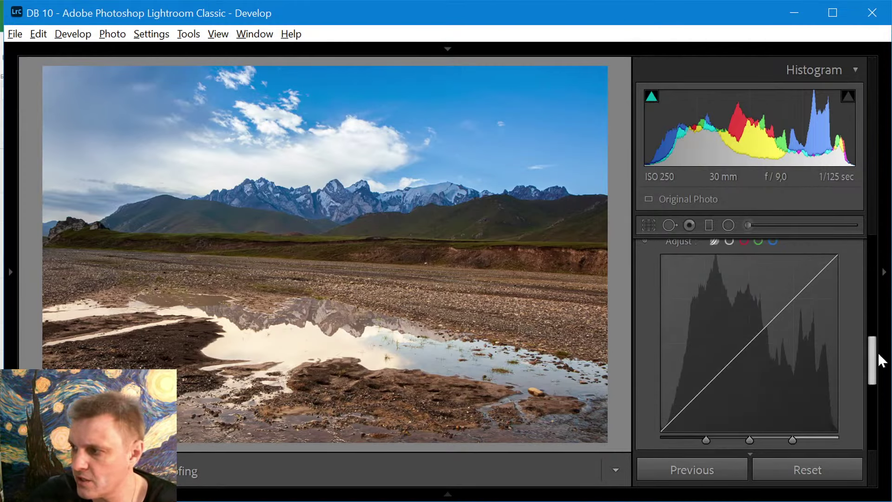
pyautogui.moveTo(876, 368); pyautogui.dragTo(873, 360)
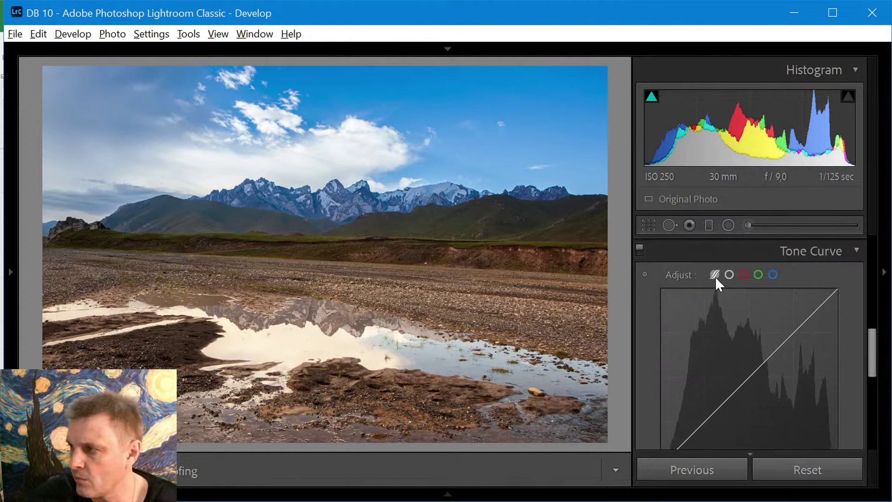
pyautogui.click(729, 274)
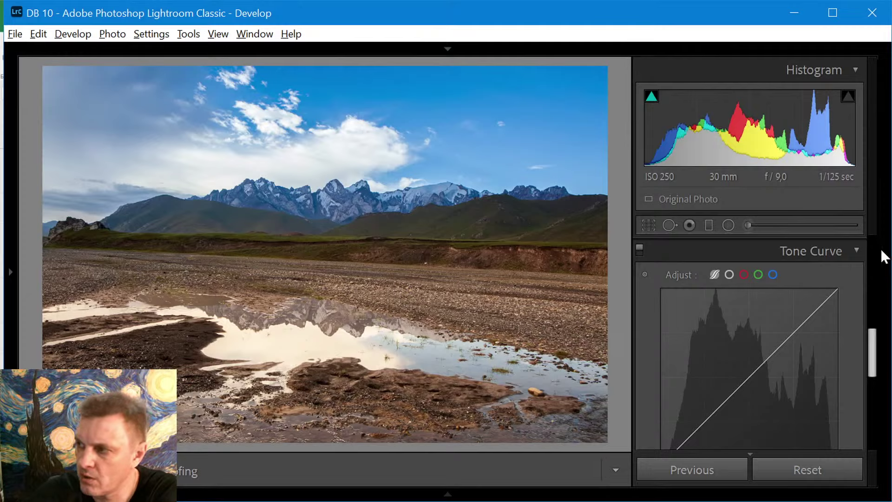
pyautogui.moveTo(872, 339); pyautogui.dragTo(880, 256)
pyautogui.click(854, 242)
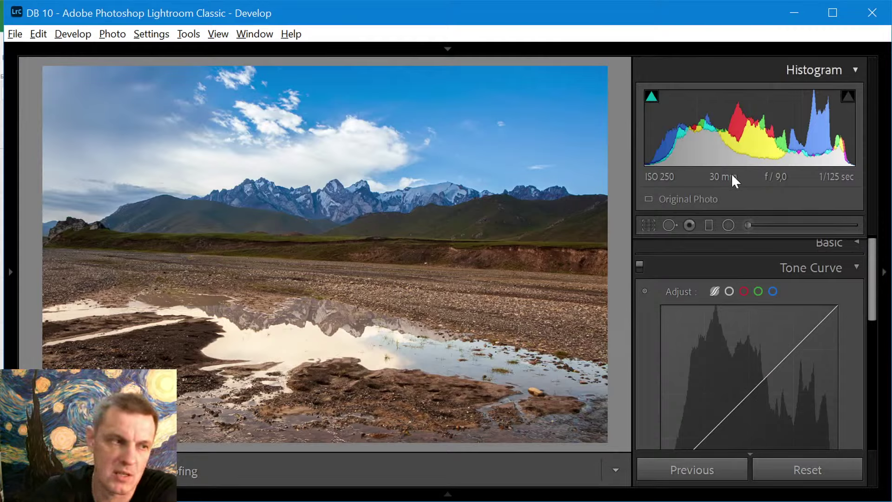
pyautogui.click(852, 72)
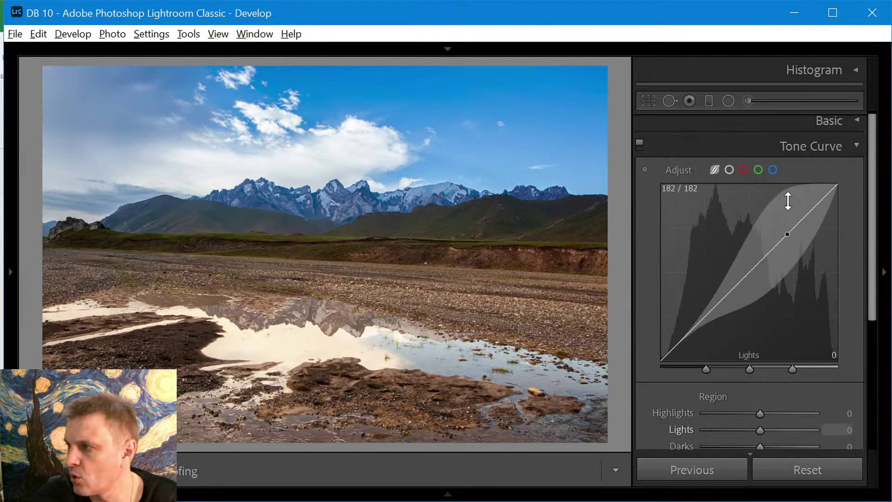
# Switch the tone curve to point curve editing and raise the black point to an output of 3 at input 0.
pyautogui.click(730, 169)
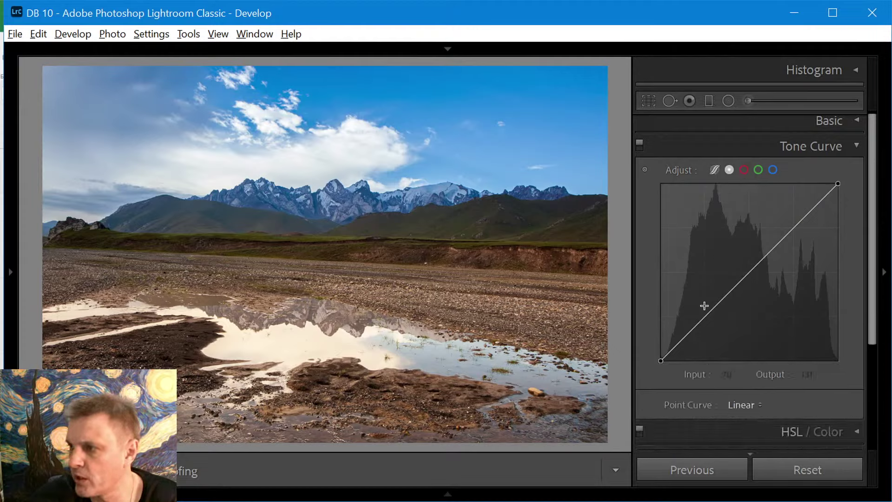
pyautogui.moveTo(661, 359); pyautogui.dragTo(656, 358)
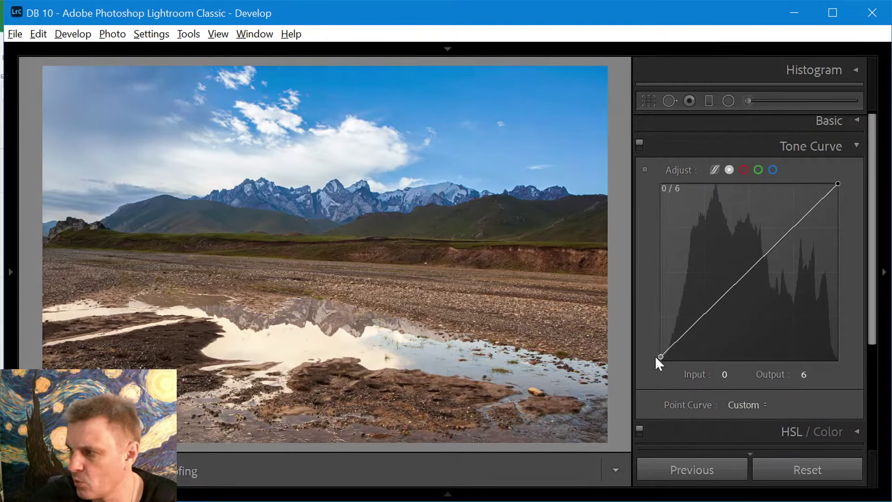
pyautogui.click(804, 375)
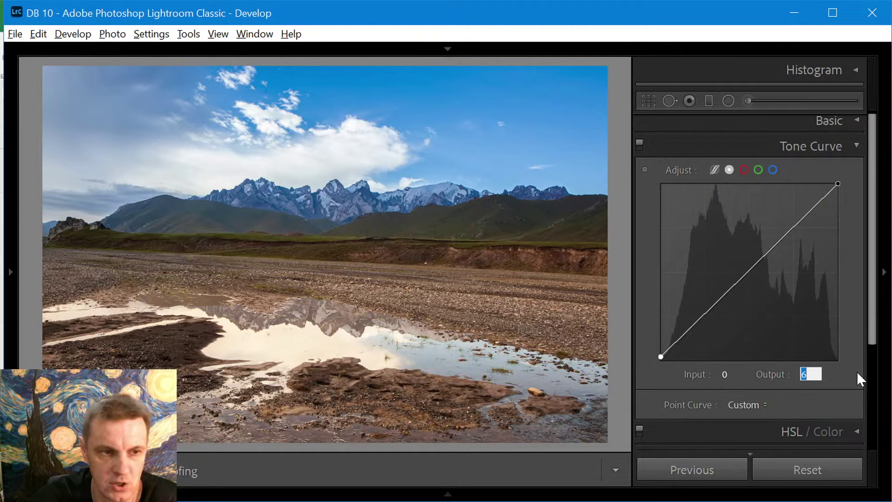
pyautogui.write('3')
pyautogui.press('Return')
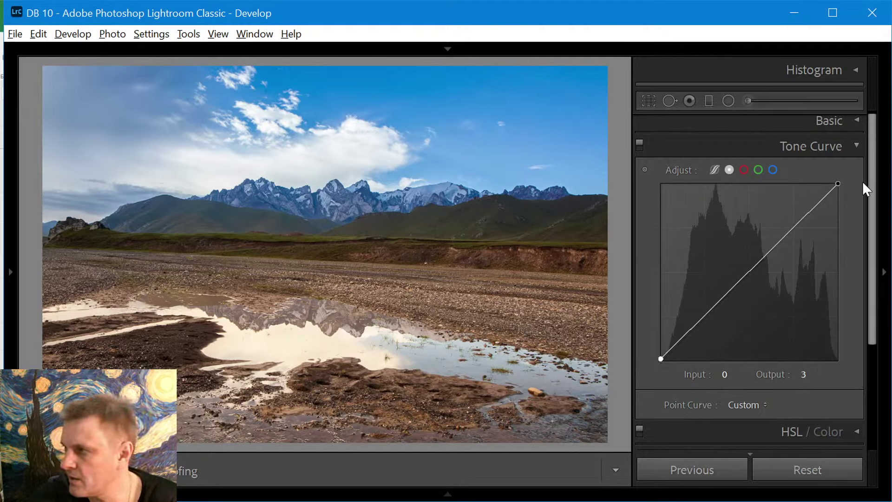
# Lower the point curve's white point to an output of 252 at input 255.
pyautogui.click(838, 184)
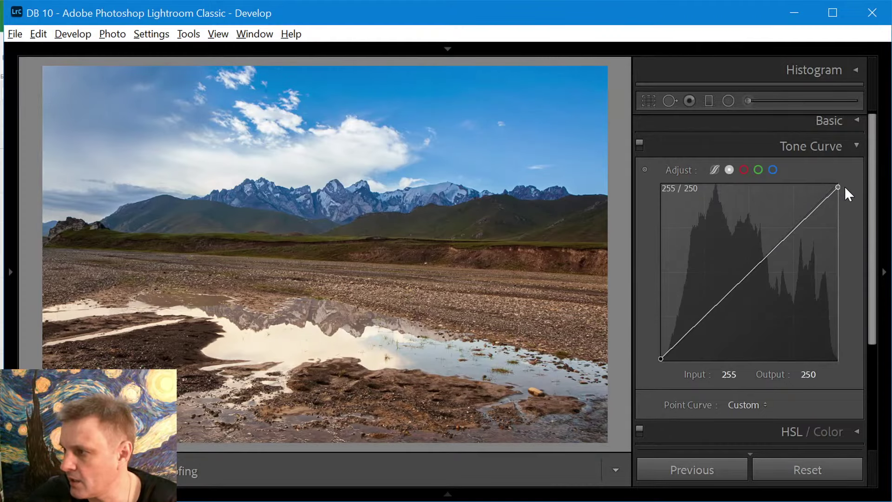
pyautogui.click(808, 374)
pyautogui.write('2')
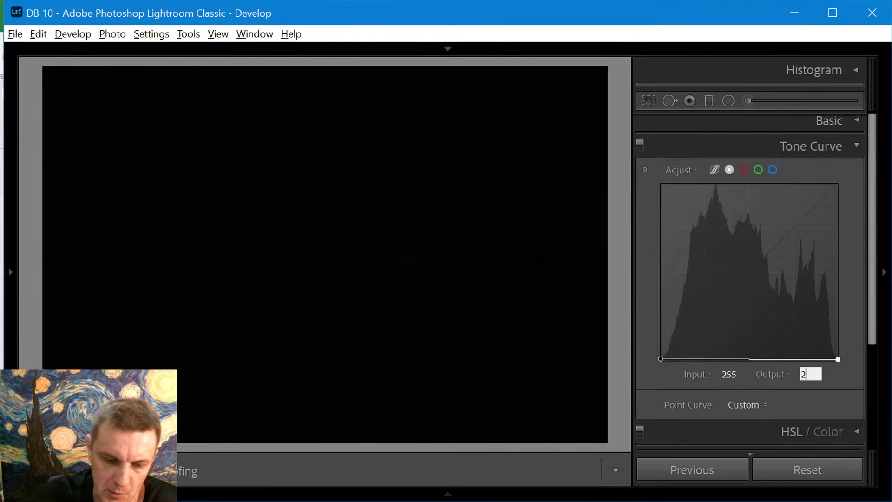
pyautogui.write('52')
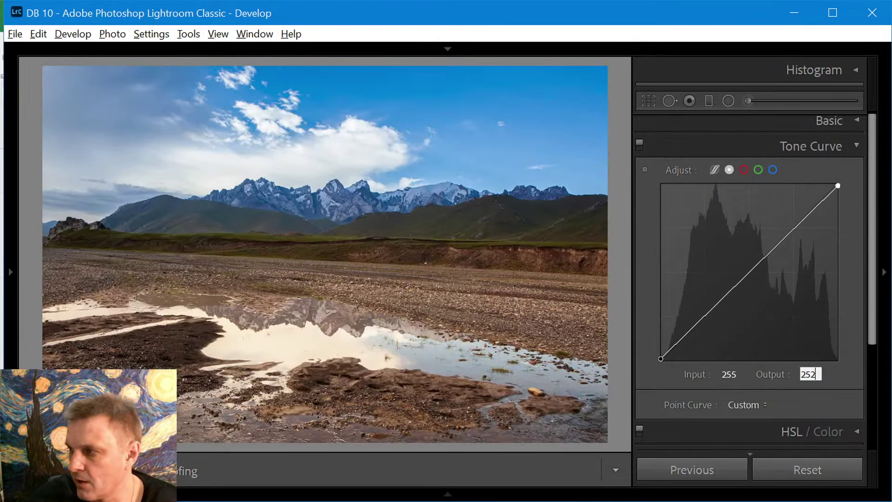
pyautogui.press('Return')
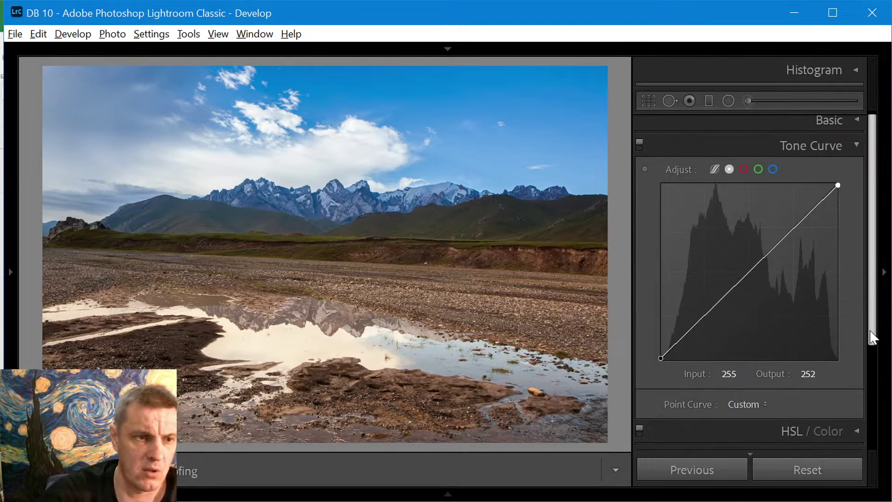
# Look through the available point curve presets without choosing another one.
pyautogui.scroll(-1, 871, 339)
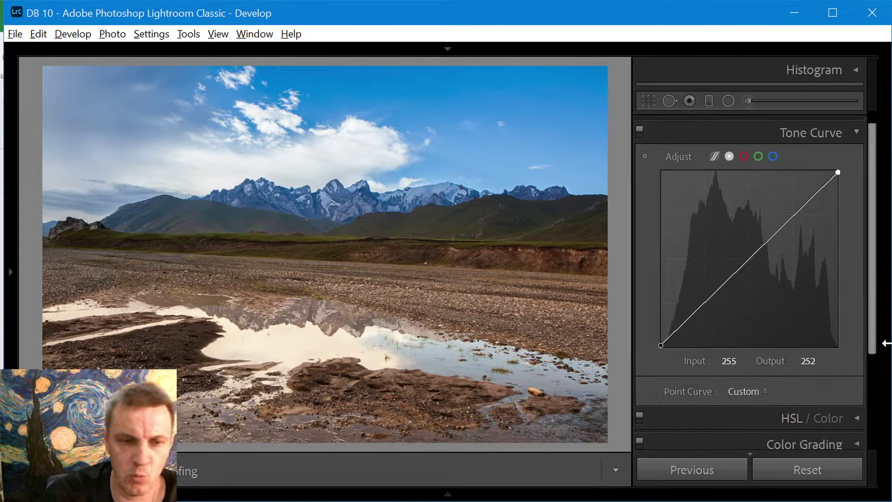
pyautogui.click(756, 393)
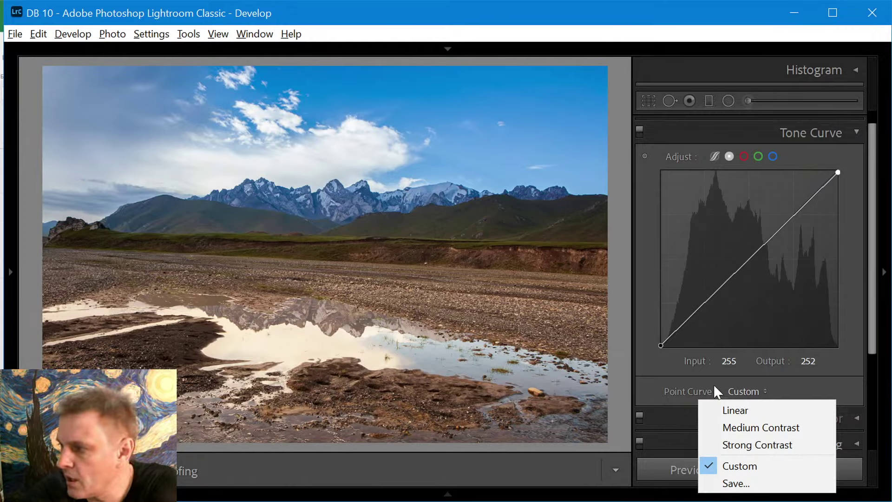
pyautogui.click(849, 385)
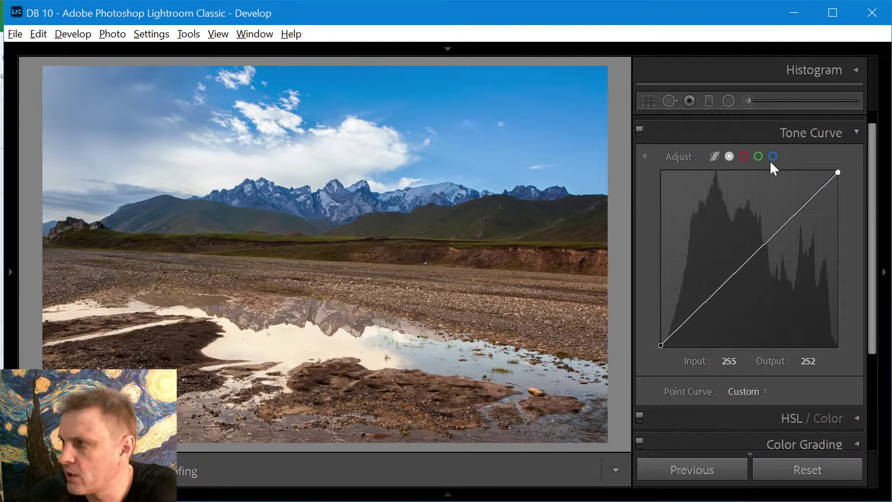
# Switch to the parametric curve and set its region Highlights to −37 and Lights to +17.
pyautogui.click(715, 156)
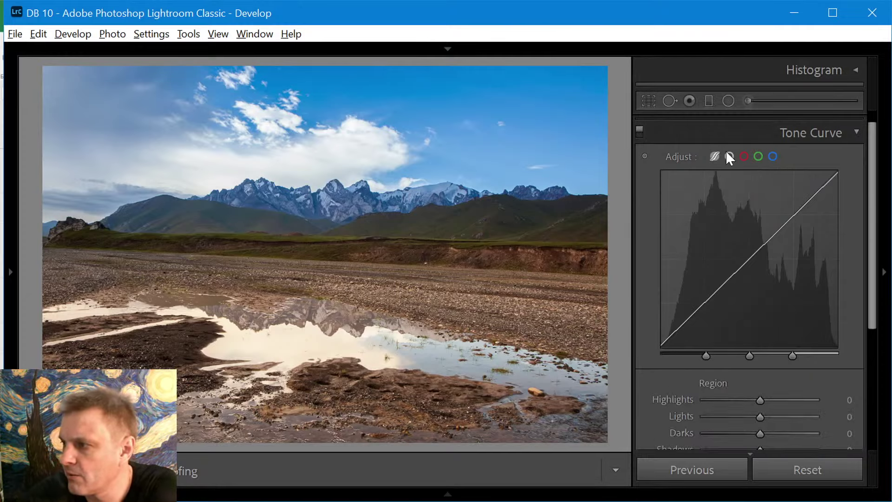
pyautogui.moveTo(878, 255); pyautogui.dragTo(878, 299)
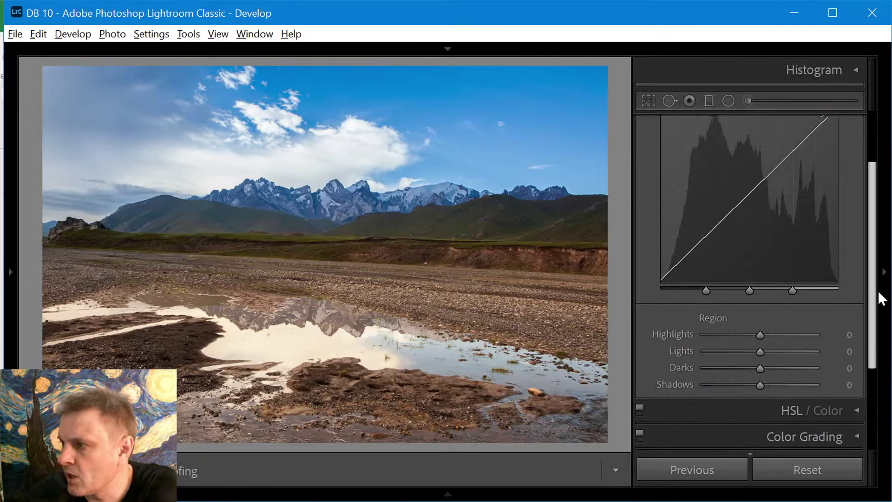
pyautogui.moveTo(759, 341); pyautogui.dragTo(771, 356)
pyautogui.moveTo(762, 372)
pyautogui.mouseDown()
pyautogui.moveTo(740, 378)
pyautogui.moveTo(752, 377)
pyautogui.moveTo(749, 389)
pyautogui.moveTo(757, 370)
pyautogui.moveTo(746, 393)
pyautogui.moveTo(758, 373)
pyautogui.mouseUp()
pyautogui.moveTo(873, 319); pyautogui.dragTo(874, 274)
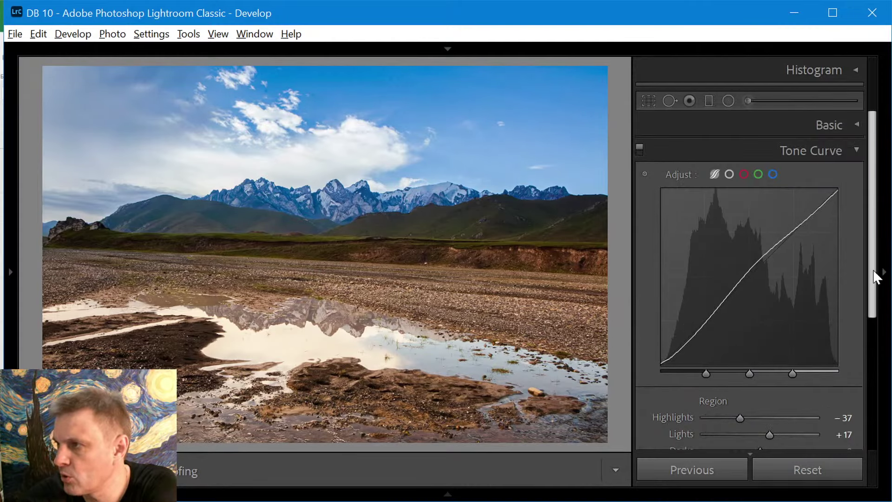
# Compare the photo with and without the tone curve by turning the adjustment off and on repeatedly.
pyautogui.click(640, 148)
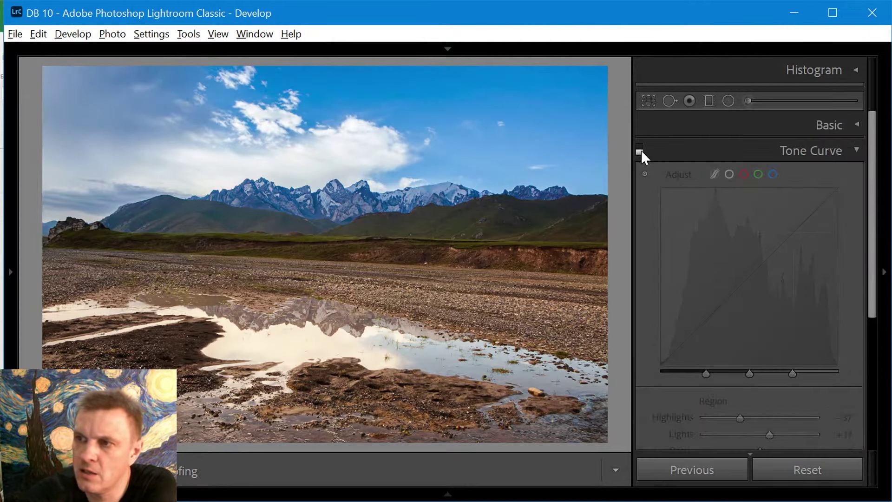
pyautogui.click(640, 149)
pyautogui.click(641, 150)
pyautogui.click(640, 150)
pyautogui.click(640, 150)
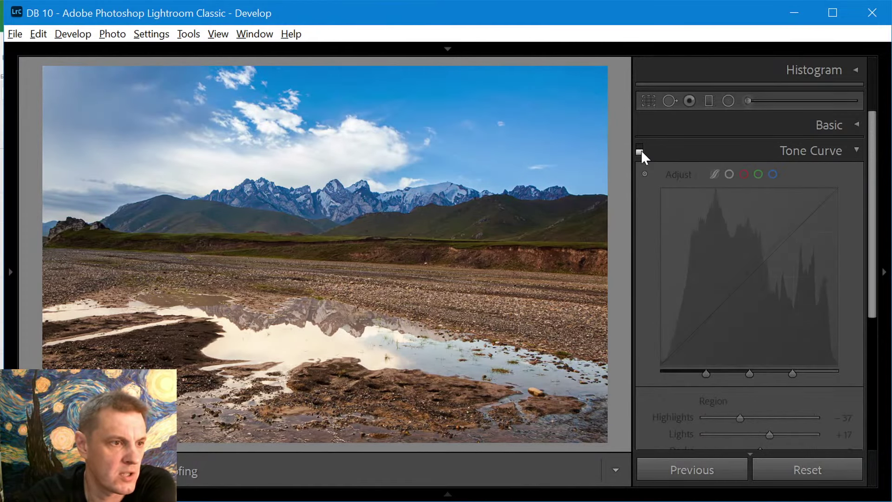
pyautogui.click(641, 149)
pyautogui.click(641, 149)
pyautogui.click(640, 150)
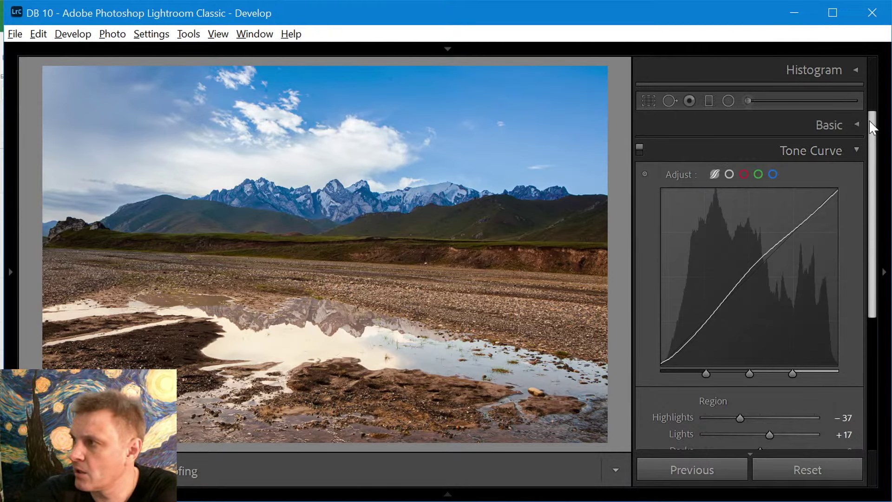
# Collapse the Tone Curve settings, expand the Detail settings and open the Sharpening Amount for editing.
pyautogui.moveTo(876, 123); pyautogui.dragTo(878, 80)
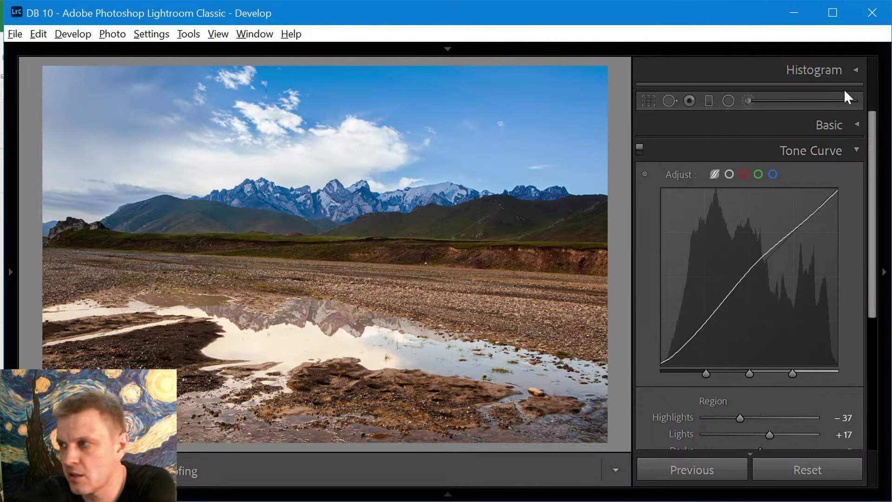
pyautogui.click(857, 149)
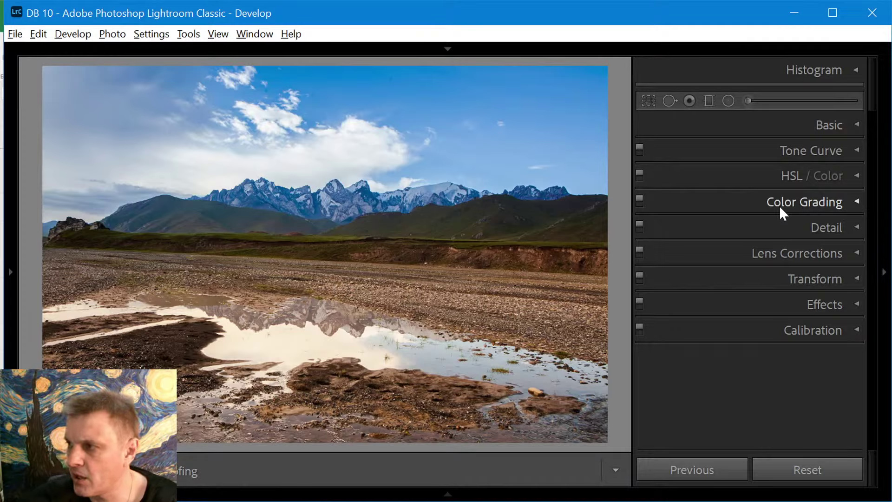
pyautogui.click(859, 226)
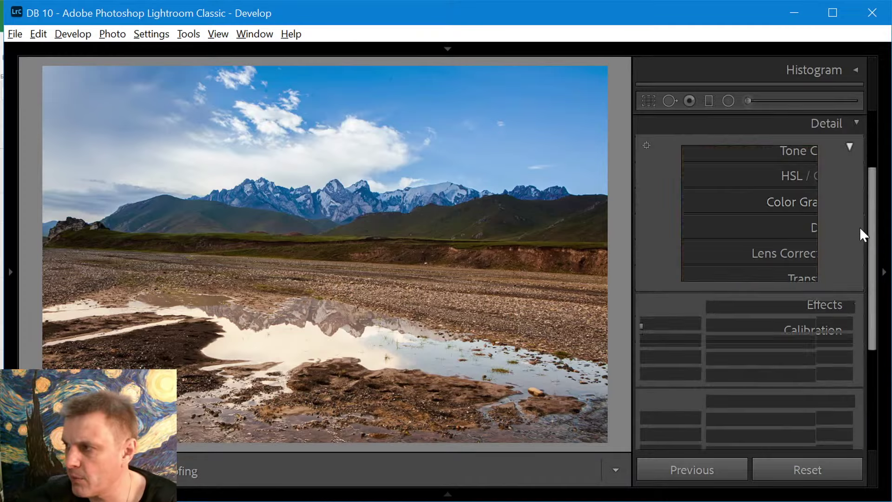
pyautogui.click(846, 323)
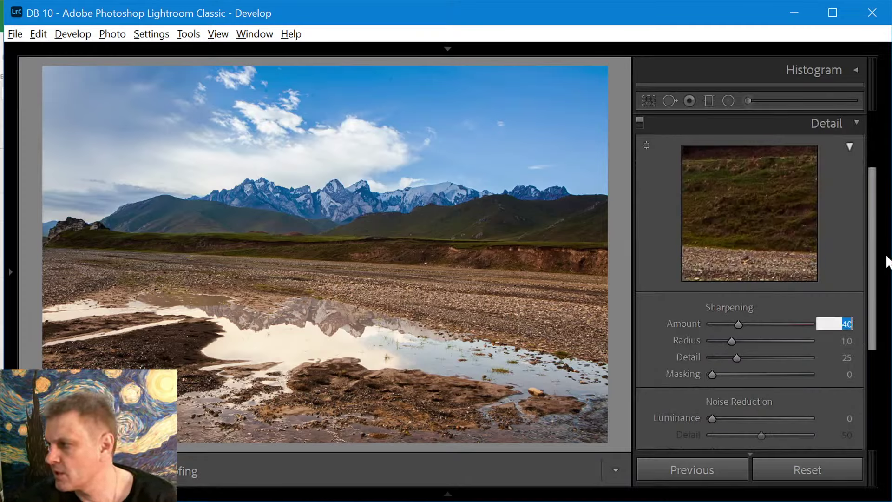
# Set the sharpening masking of the landscape photo to 86.
pyautogui.click(885, 272)
pyautogui.click(885, 273)
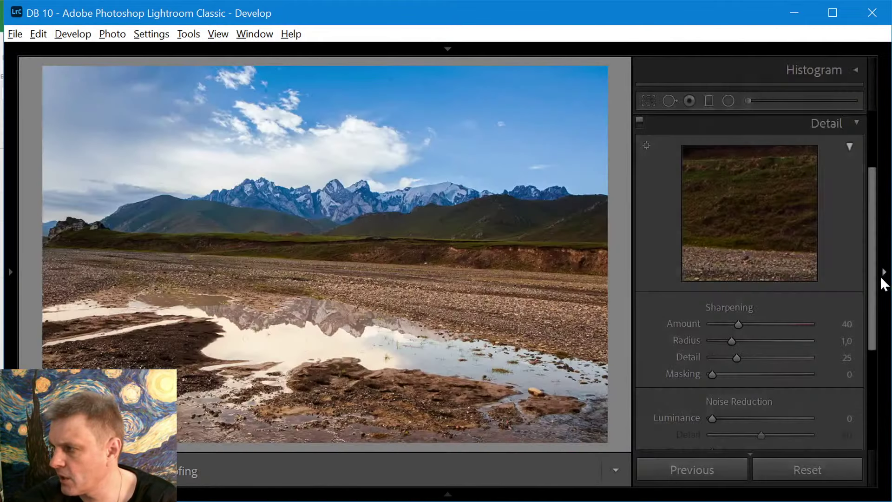
pyautogui.moveTo(869, 311); pyautogui.dragTo(869, 392)
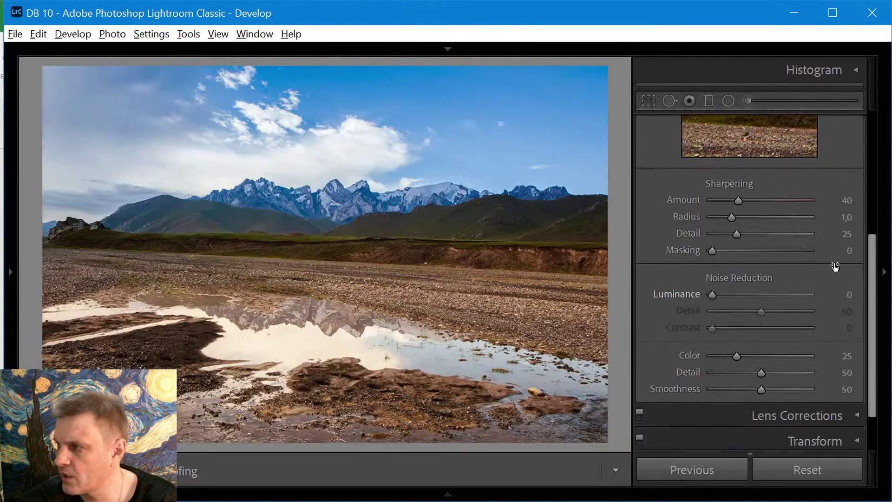
pyautogui.click(846, 199)
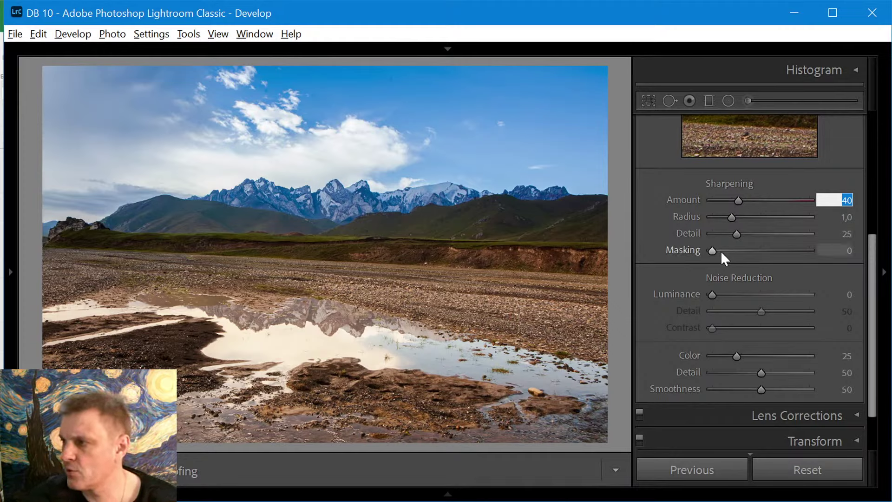
pyautogui.moveTo(713, 250); pyautogui.dragTo(797, 250)
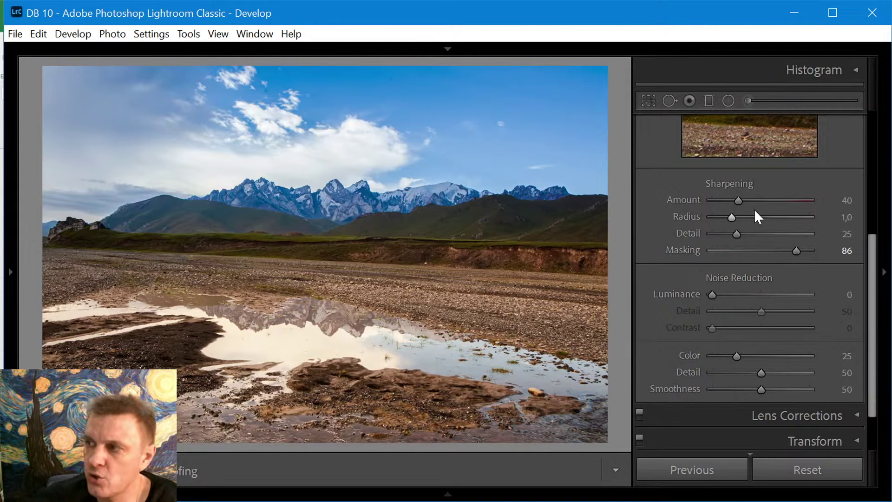
# Set the luminance noise reduction to 25.
pyautogui.moveTo(877, 273); pyautogui.dragTo(845, 148)
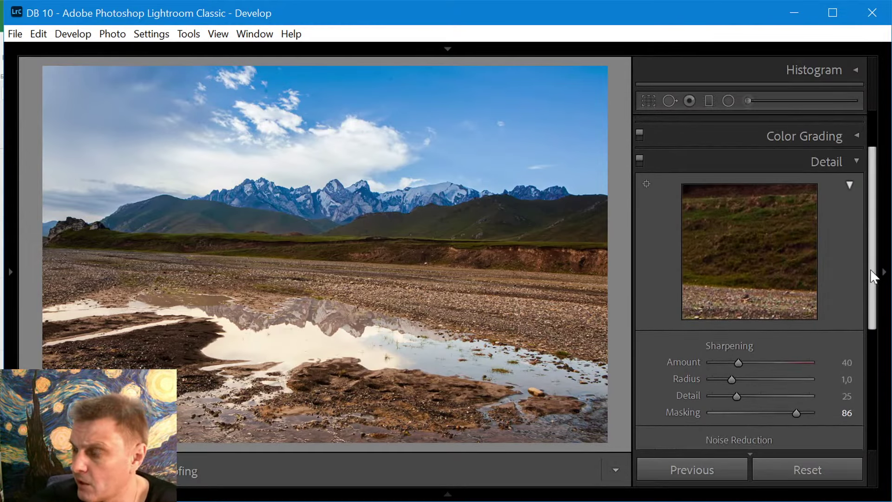
pyautogui.moveTo(873, 275); pyautogui.dragTo(875, 378)
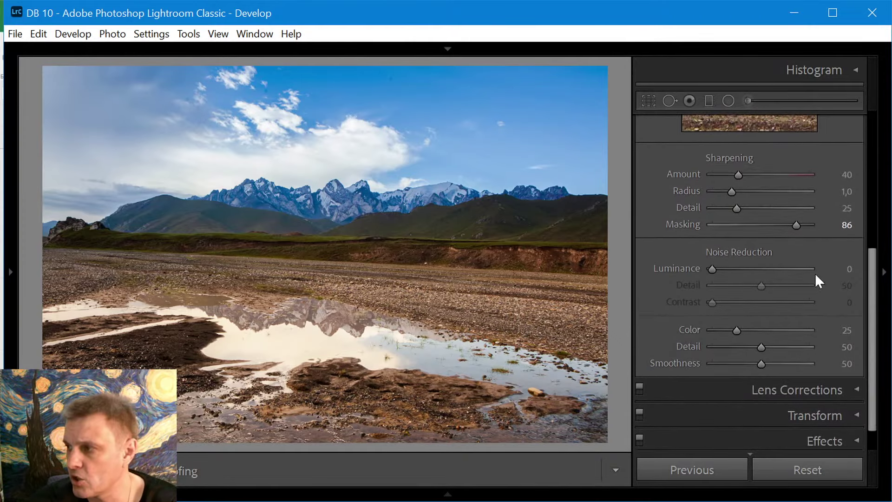
pyautogui.click(849, 269)
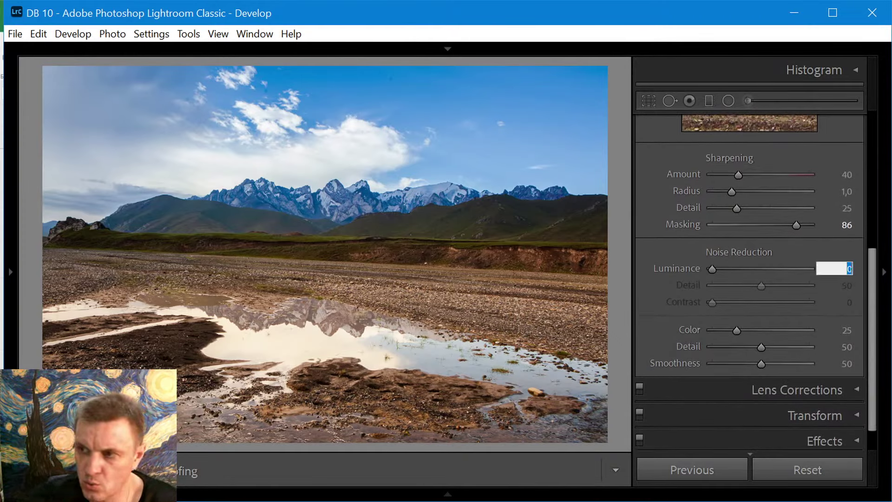
pyautogui.write('25')
pyautogui.press('Return')
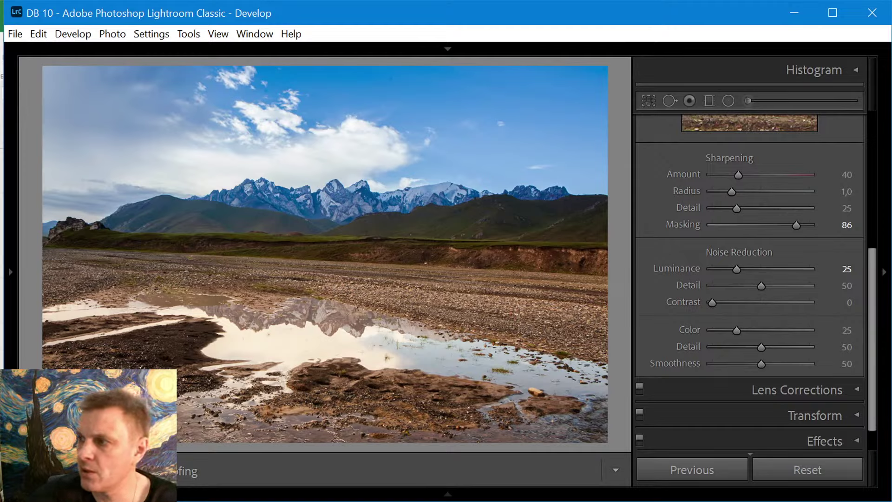
# Check the photo's ISO in the histogram and set the luminance noise reduction to 15.
pyautogui.moveTo(875, 278); pyautogui.dragTo(874, 90)
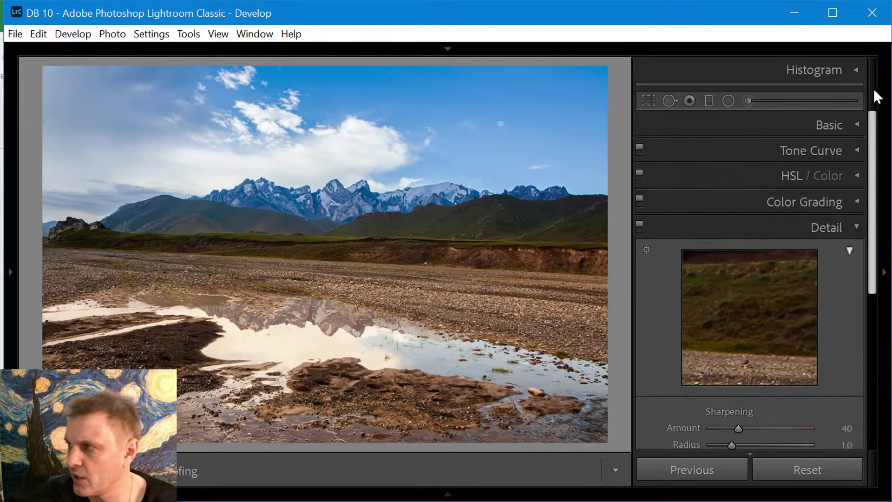
pyautogui.click(857, 68)
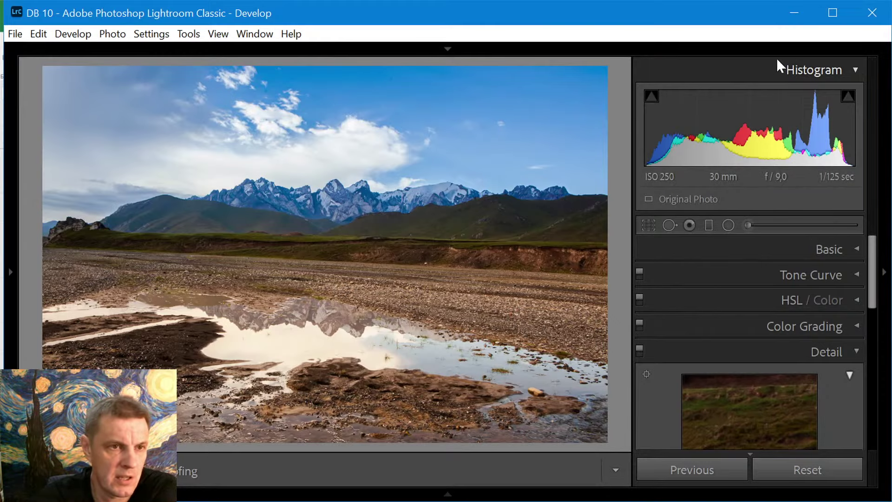
pyautogui.click(856, 70)
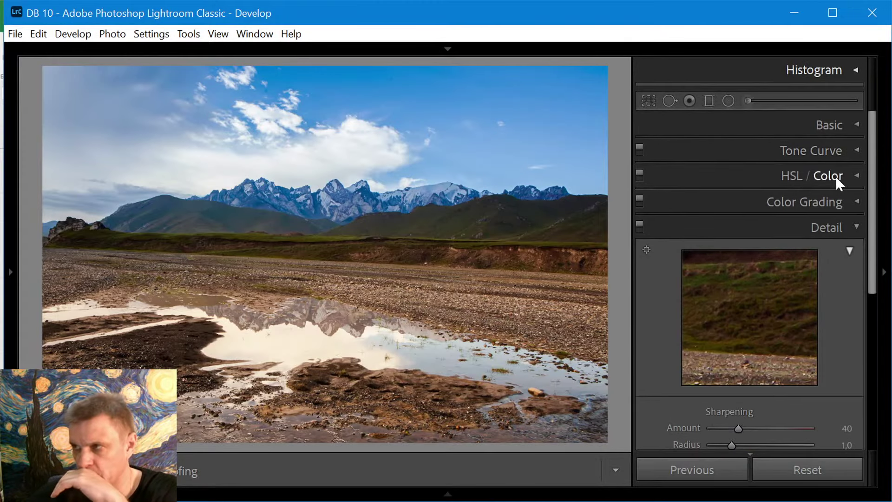
pyautogui.moveTo(876, 213); pyautogui.dragTo(883, 340)
pyautogui.click(848, 290)
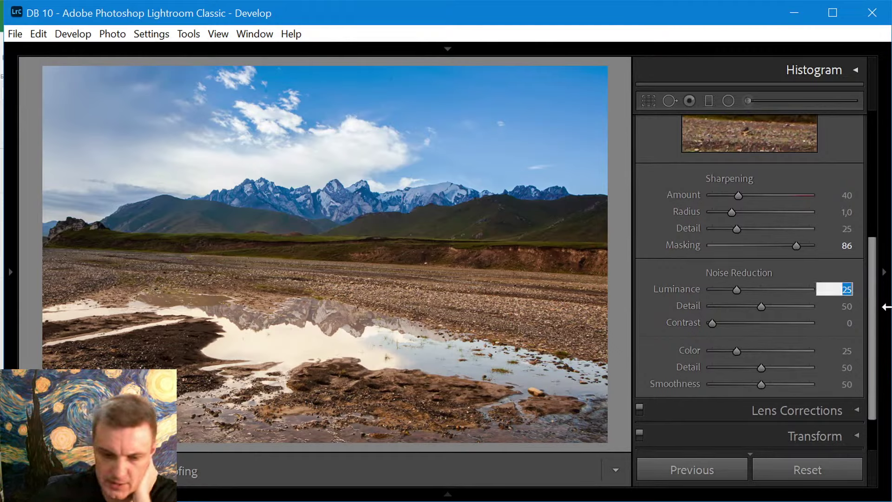
pyautogui.write('15')
pyautogui.press('Return')
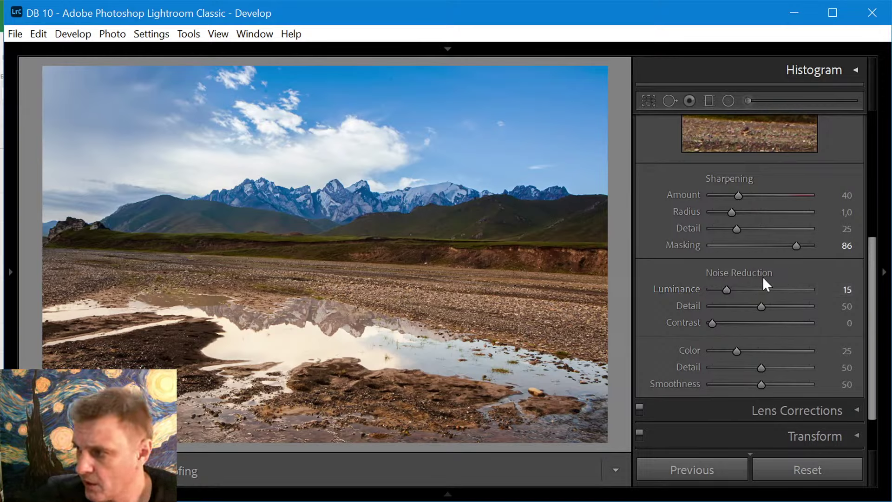
# Look at the lens correction options and compare the edited photo with its unedited version.
pyautogui.moveTo(872, 295); pyautogui.dragTo(877, 339)
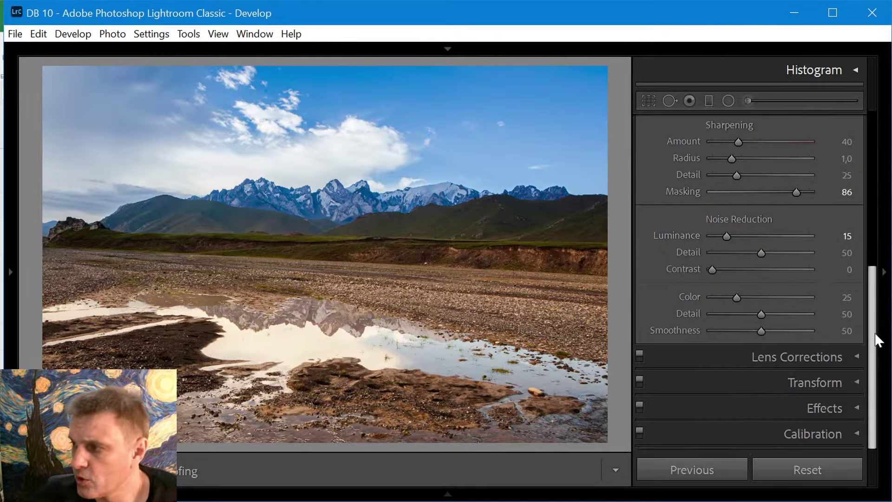
pyautogui.click(855, 356)
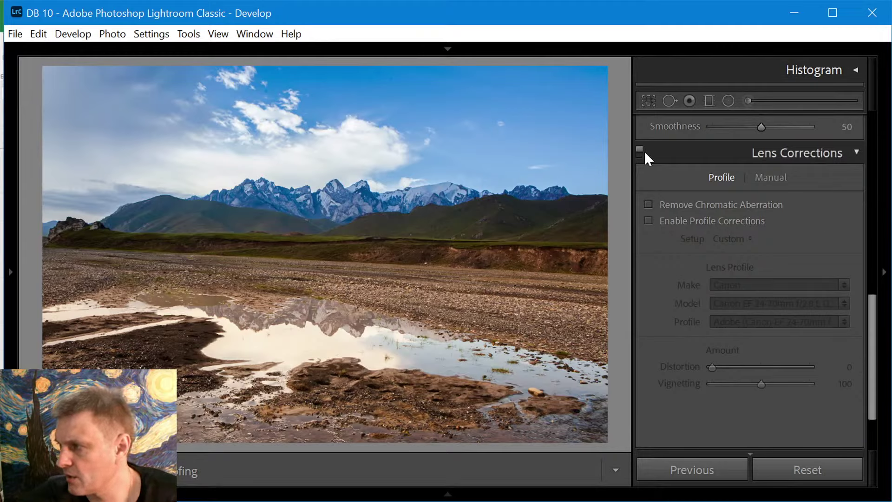
pyautogui.click(855, 153)
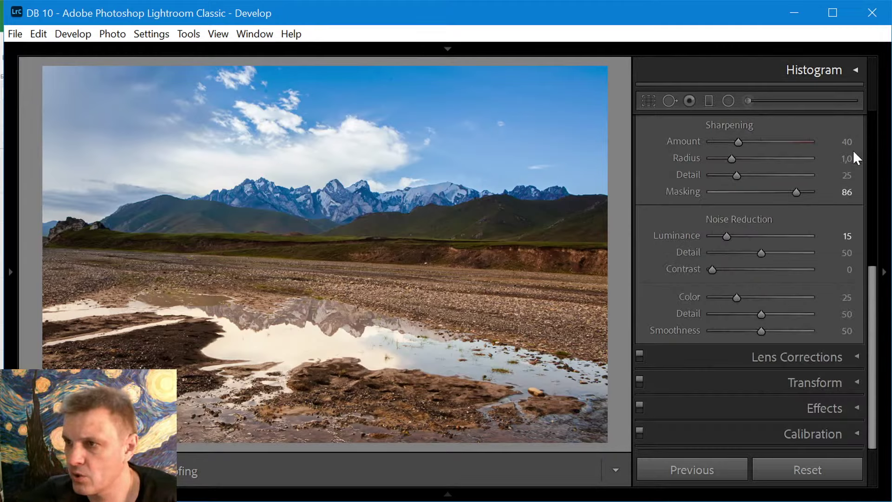
pyautogui.press('\\')
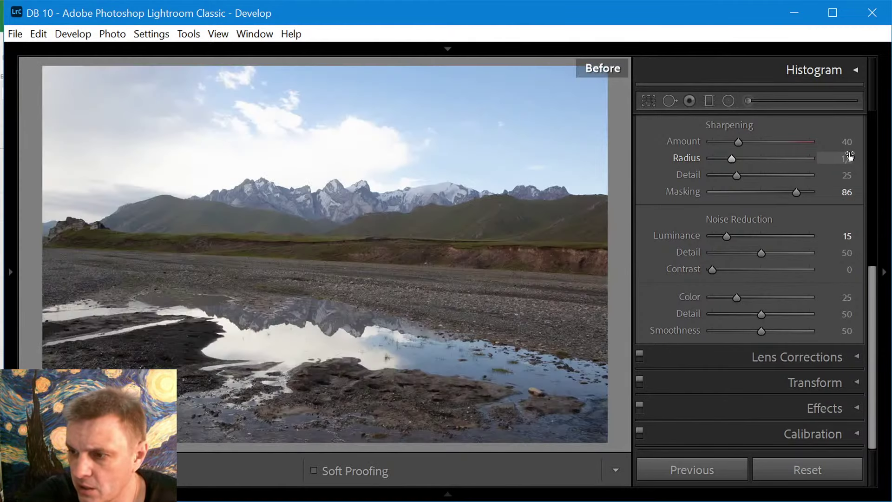
pyautogui.press('\\')
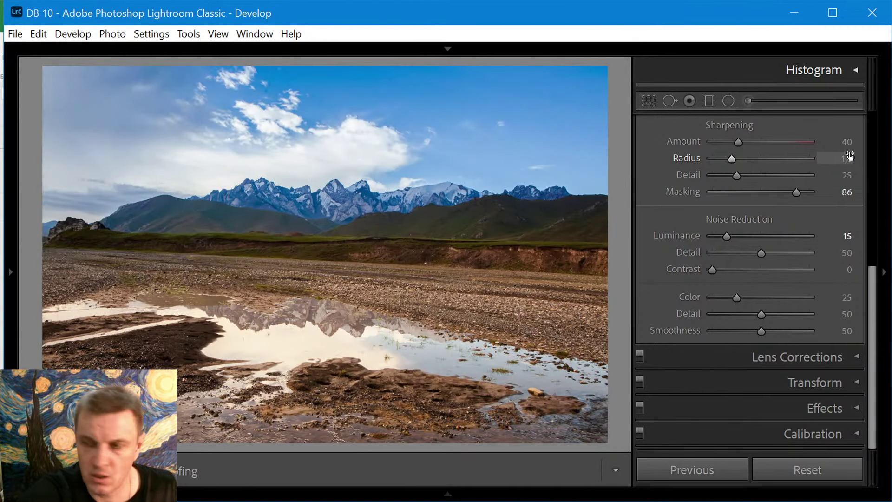
# Examine the photo's info overlay and the exposure data under the histogram.
pyautogui.press('i')
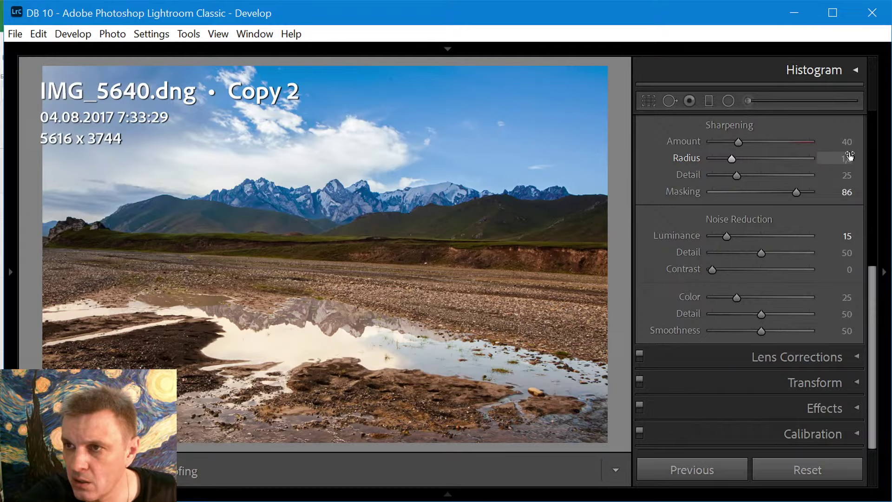
pyautogui.hotkey('ctrl', 'i')
pyautogui.hotkey('ctrl', 'i')
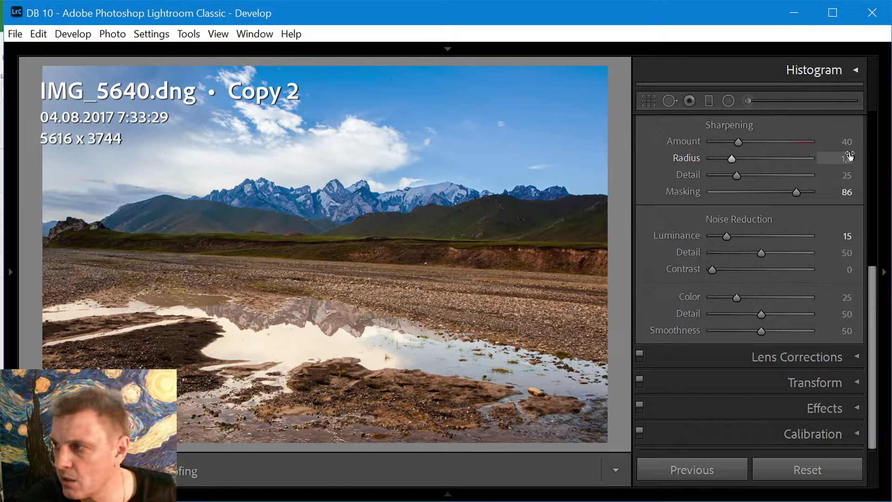
pyautogui.hotkey('ctrl', 'i')
pyautogui.hotkey('ctrl', 'i')
pyautogui.hotkey('ctrl', 'i')
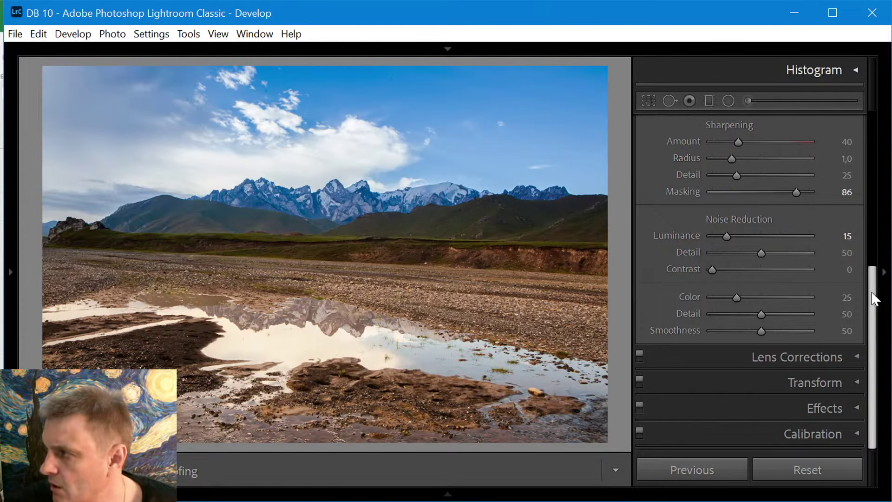
pyautogui.moveTo(873, 299); pyautogui.dragTo(881, 217)
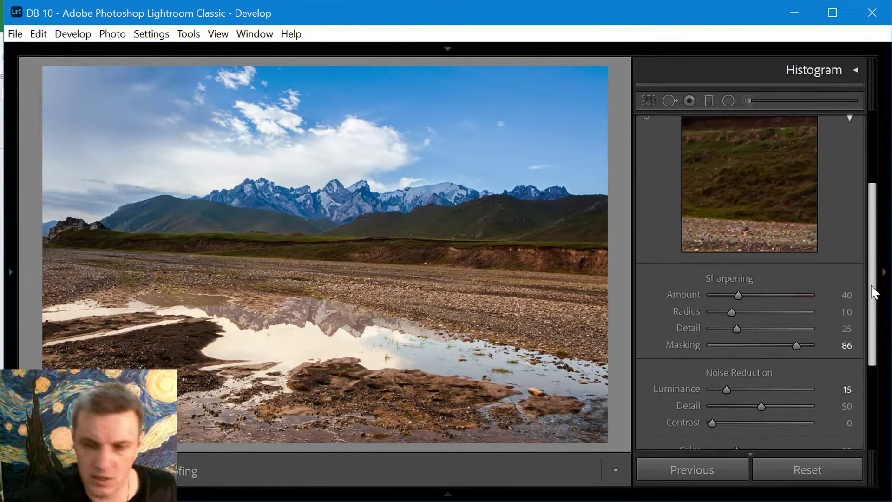
pyautogui.hotkey('ctrl', 'i')
pyautogui.press('i')
pyautogui.press('i')
pyautogui.press('i')
pyautogui.press('i')
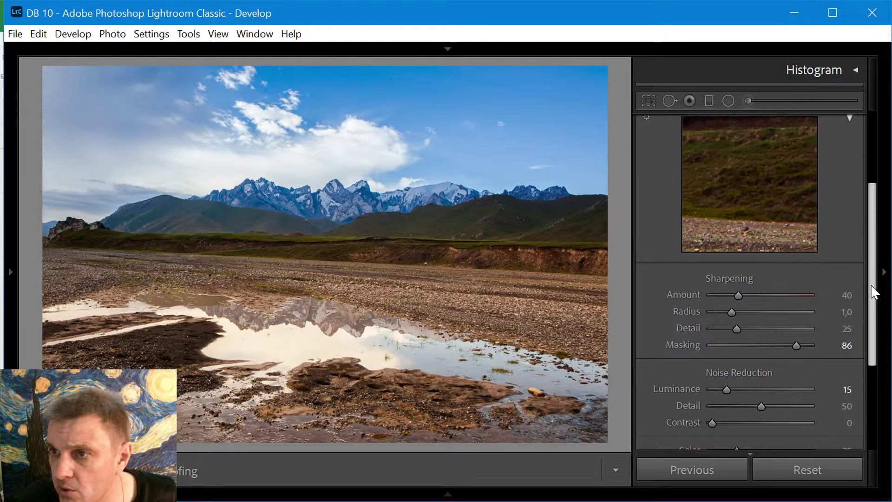
pyautogui.press('i')
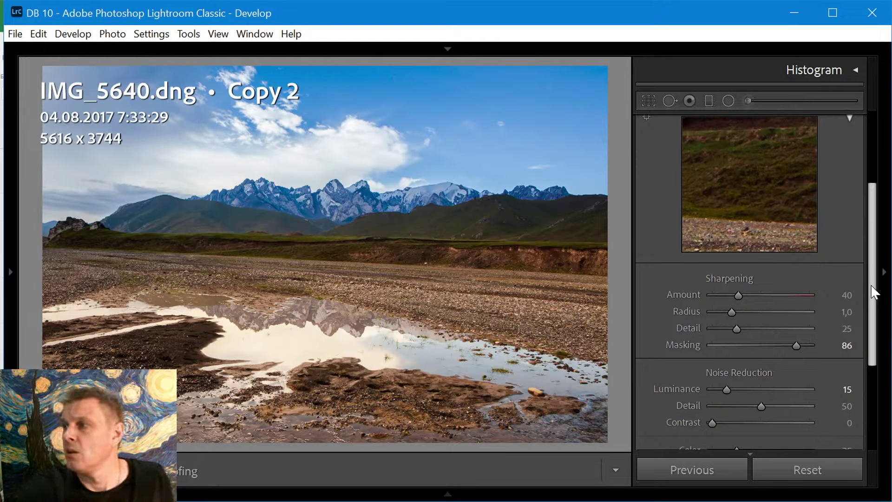
pyautogui.moveTo(869, 196); pyautogui.dragTo(864, 125)
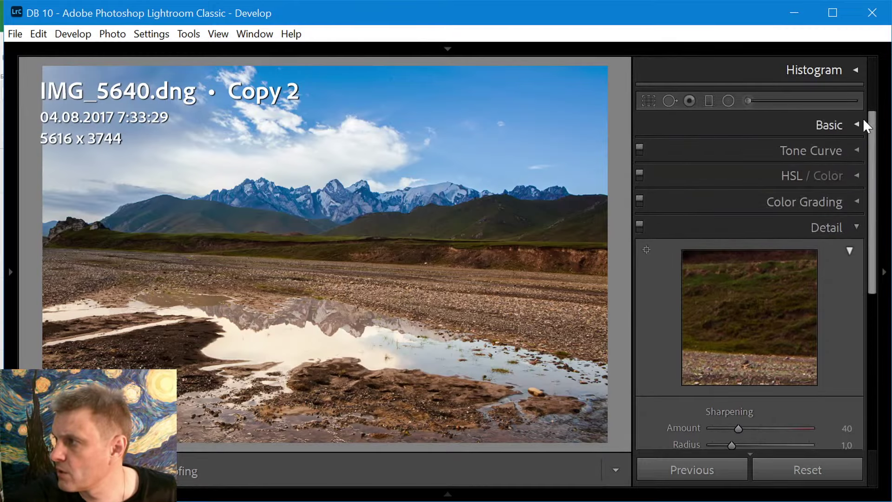
pyautogui.click(858, 125)
pyautogui.click(860, 121)
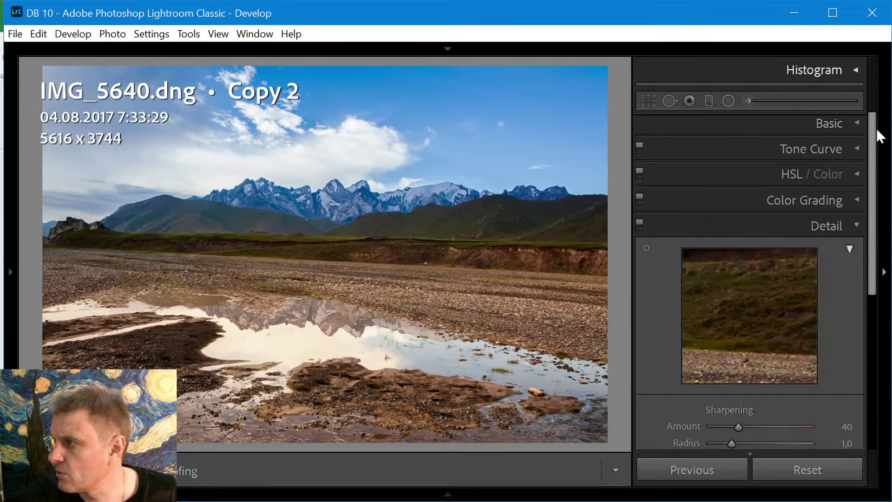
pyautogui.click(859, 68)
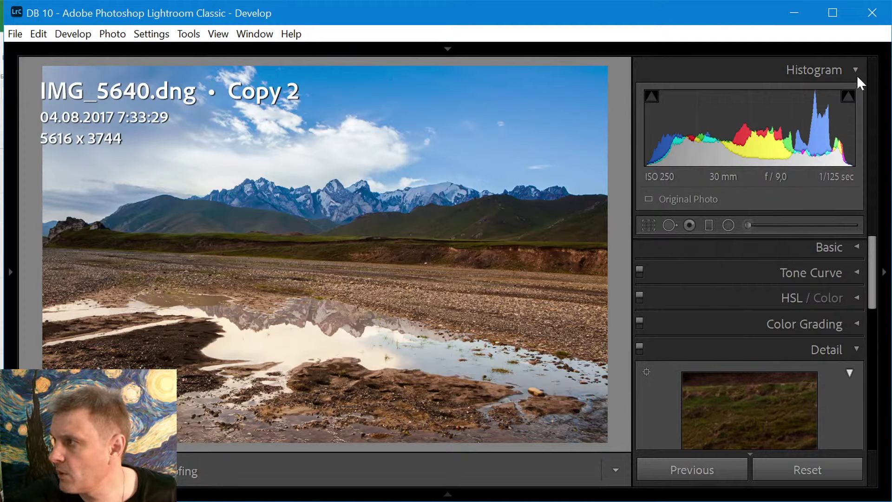
pyautogui.click(857, 72)
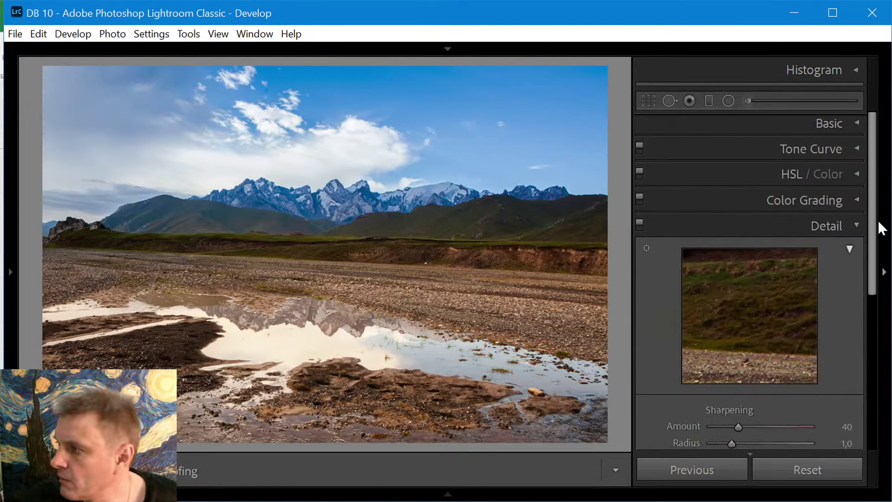
# Set the sharpening amount to 100.
pyautogui.scroll(-3, 864, 279)
pyautogui.click(847, 346)
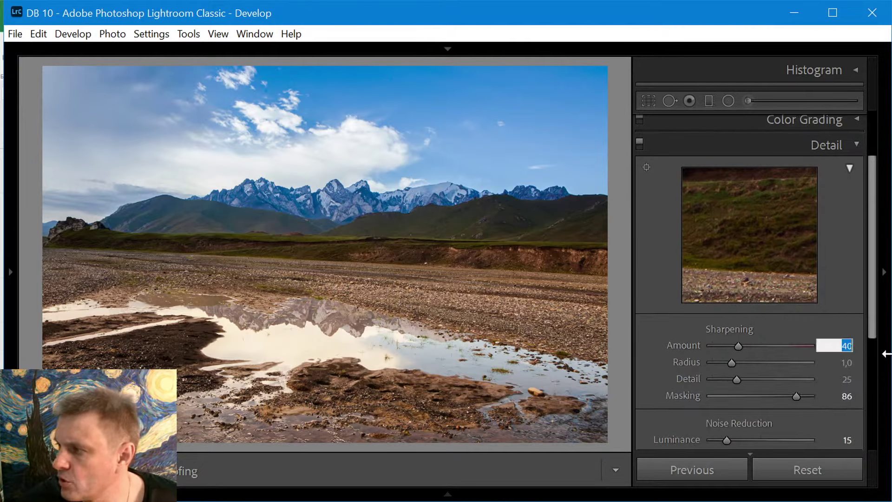
pyautogui.write('100')
pyautogui.press('Return')
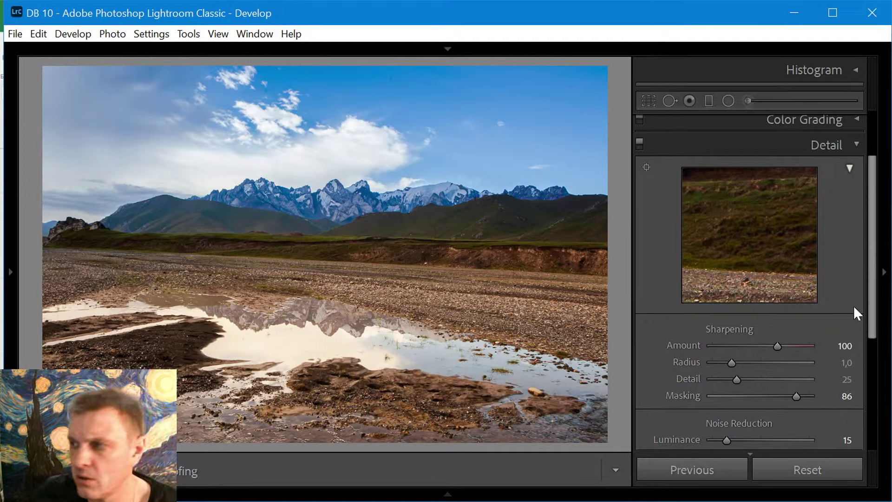
# Enable chromatic aberration removal and the Canon EF 24-70mm lens profile corrections, with the distortion amount at 0.
pyautogui.moveTo(878, 301); pyautogui.dragTo(889, 413)
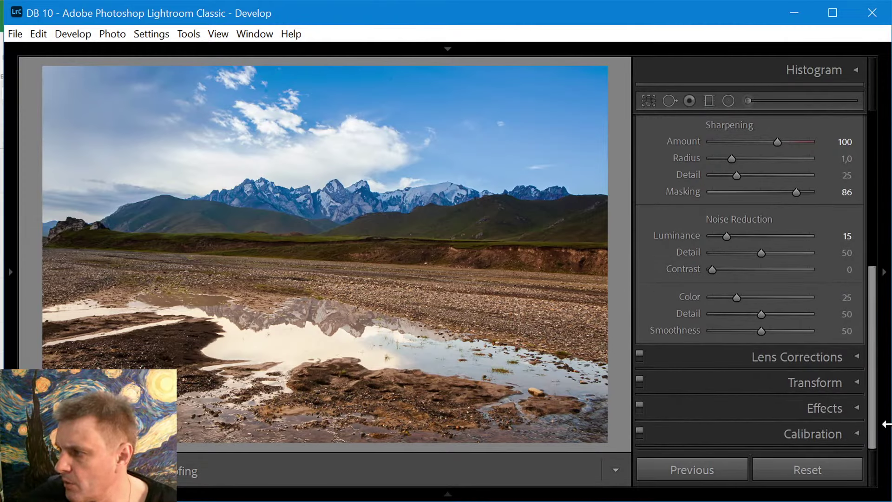
pyautogui.click(859, 357)
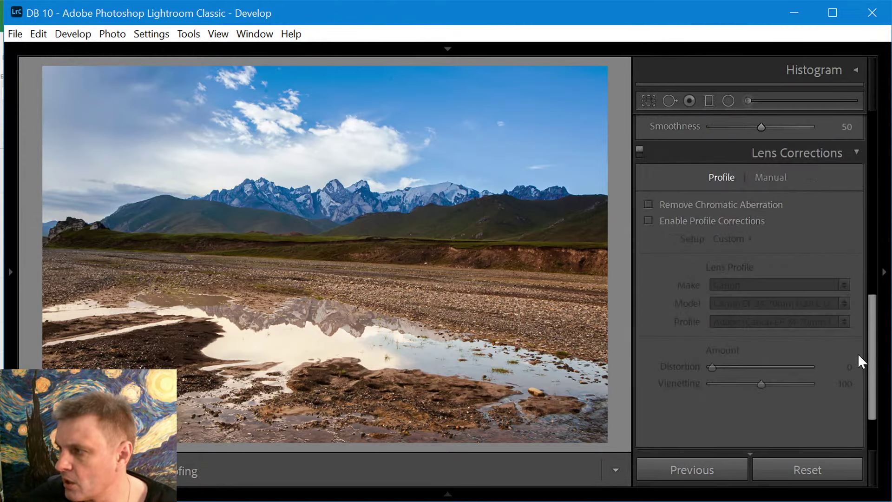
pyautogui.click(671, 202)
pyautogui.click(666, 203)
pyautogui.click(661, 223)
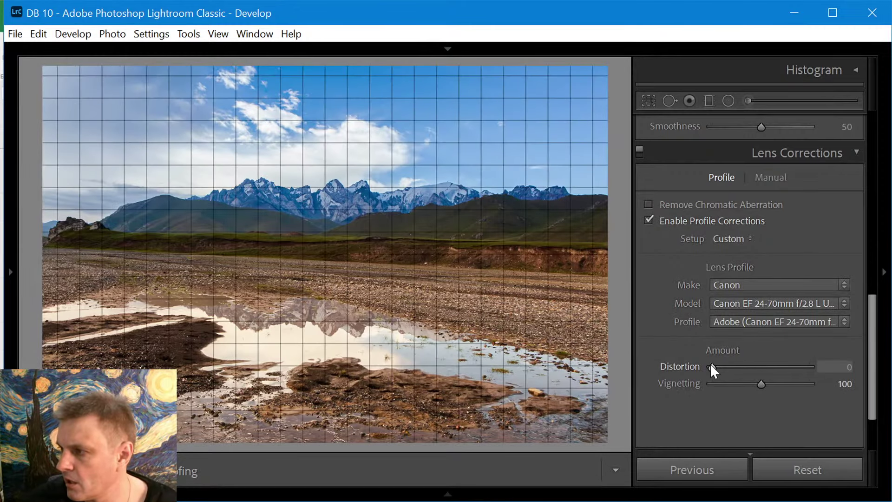
pyautogui.moveTo(768, 366); pyautogui.dragTo(755, 369)
pyautogui.doubleClick(676, 367)
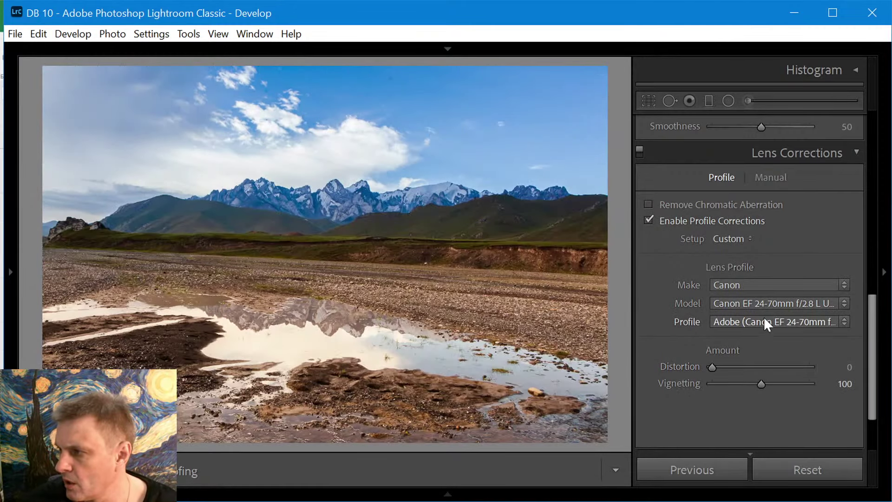
pyautogui.click(762, 303)
pyautogui.click(572, 289)
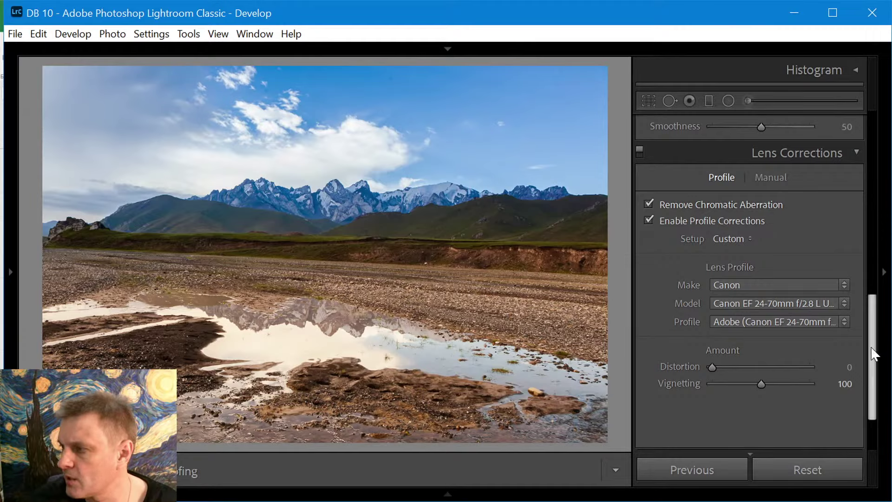
# Collapse the Lens Corrections section and set the grain amount in Effects to 10.
pyautogui.scroll(-3, 872, 353)
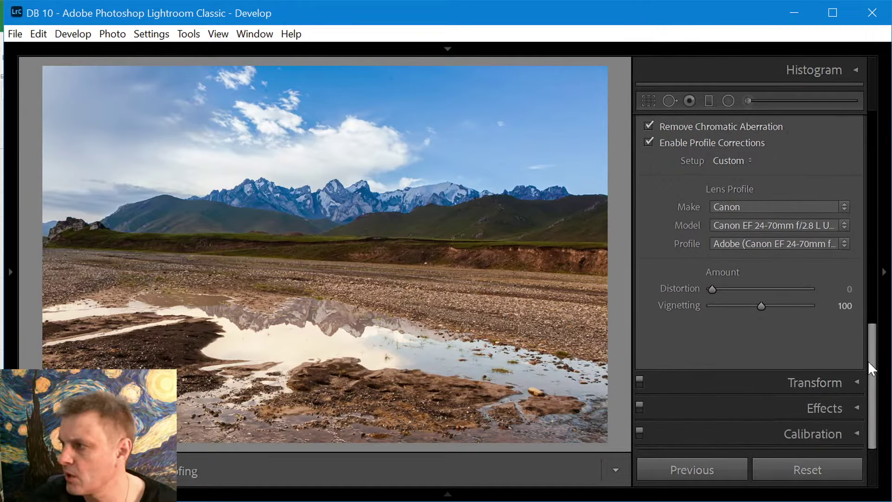
pyautogui.moveTo(870, 355); pyautogui.dragTo(863, 279)
pyautogui.click(855, 249)
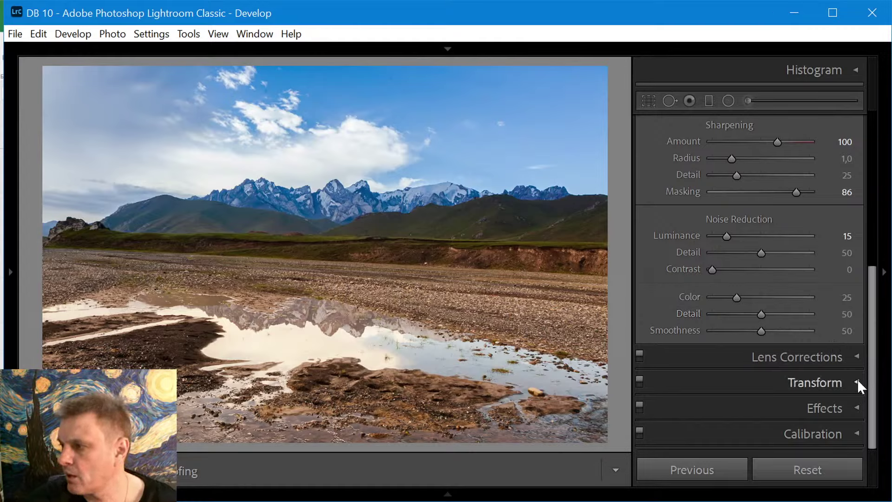
pyautogui.click(856, 409)
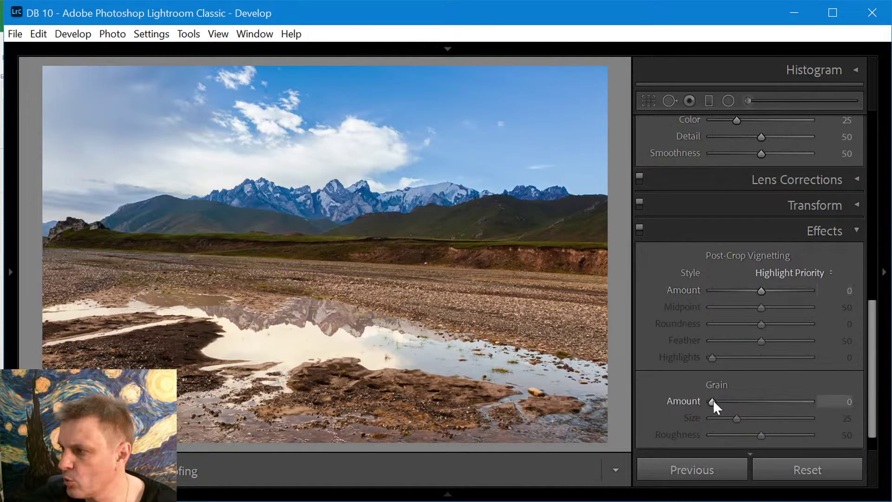
pyautogui.moveTo(714, 399)
pyautogui.mouseDown()
pyautogui.moveTo(721, 400)
pyautogui.moveTo(716, 395)
pyautogui.mouseUp()
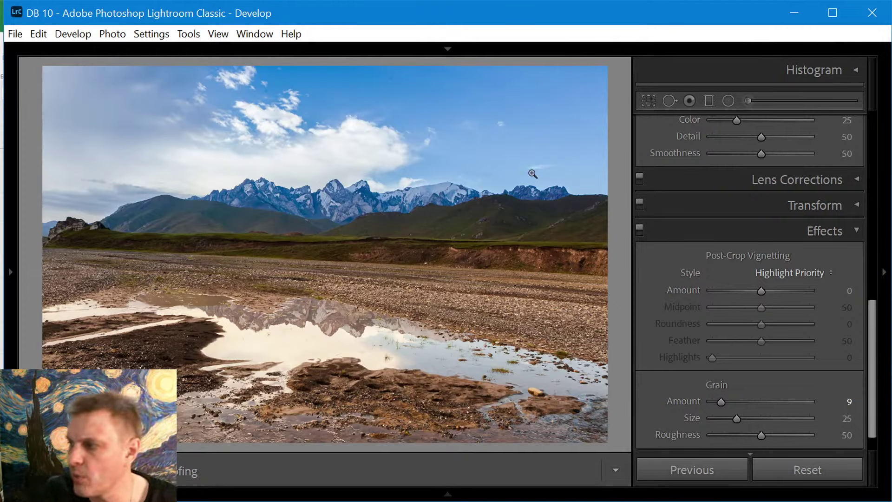
pyautogui.click(844, 401)
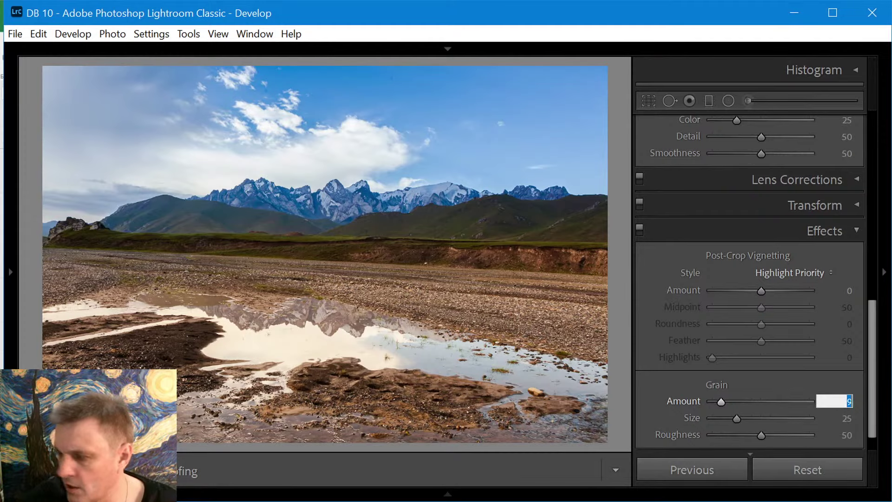
pyautogui.write('10')
pyautogui.press('Return')
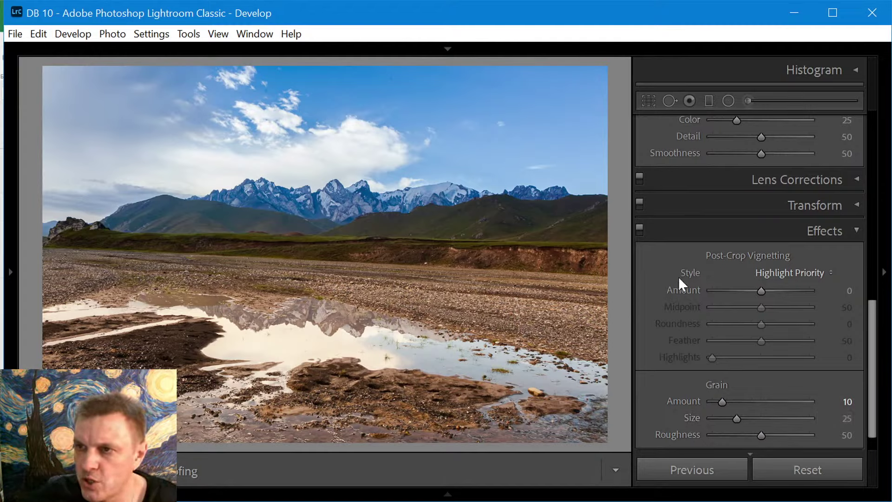
# Try a post-crop vignetting amount of -23 and return it to 0.
pyautogui.moveTo(763, 291); pyautogui.dragTo(748, 298)
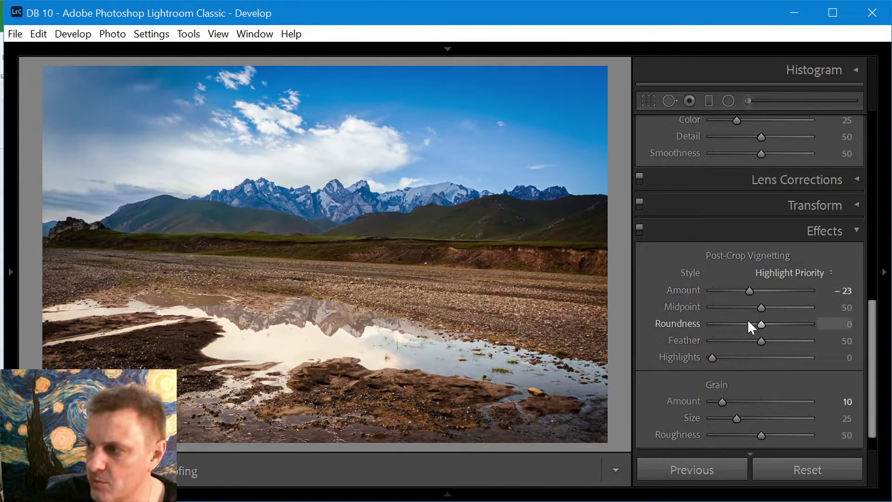
pyautogui.click(843, 290)
pyautogui.write('0')
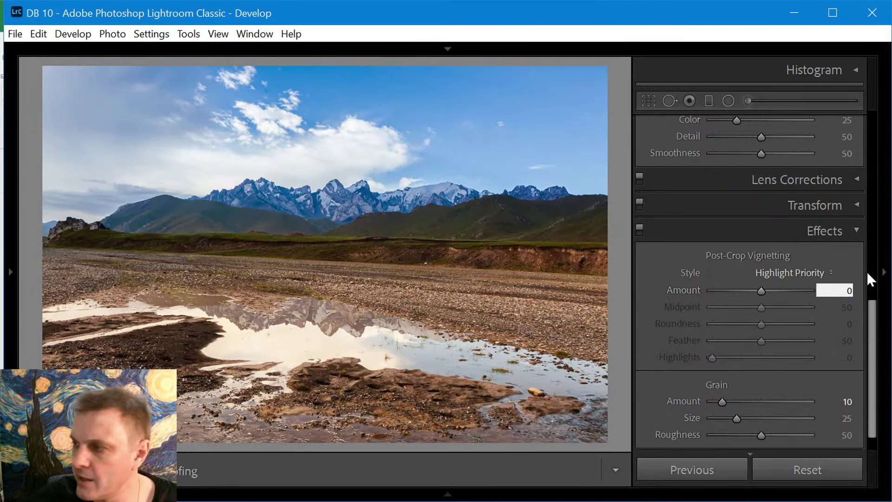
# Collapse the Effects section, expand the preview in Detail and collapse the Detail section.
pyautogui.scroll(-1, 869, 411)
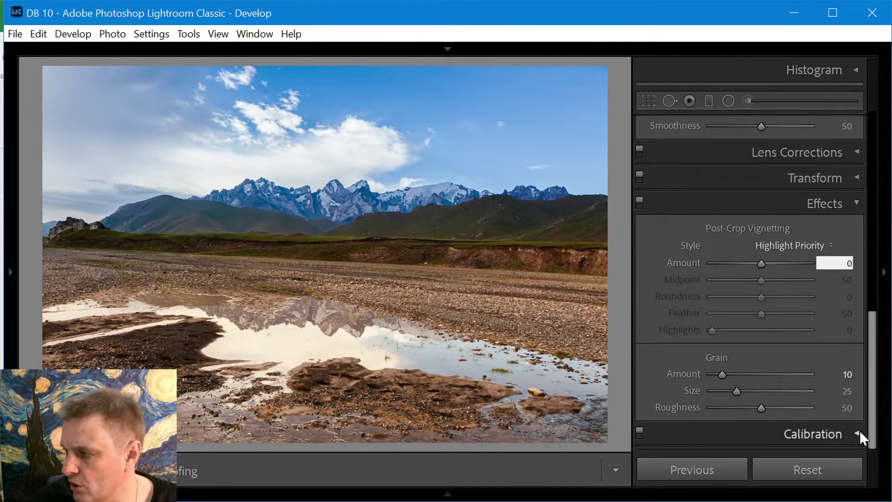
pyautogui.click(853, 203)
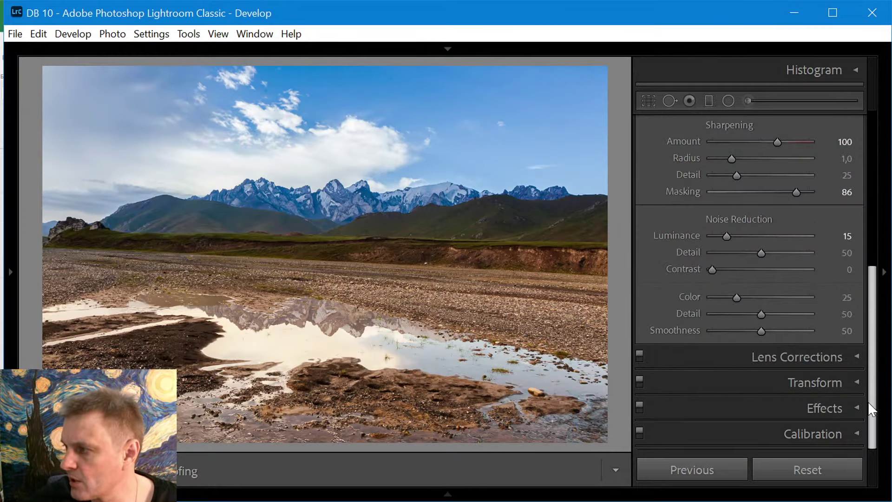
pyautogui.moveTo(874, 444); pyautogui.dragTo(849, 249)
pyautogui.click(850, 250)
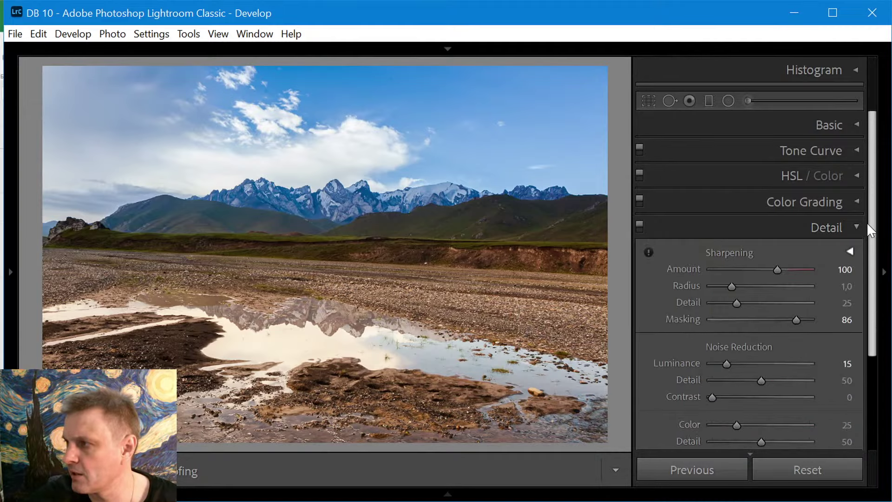
pyautogui.click(849, 250)
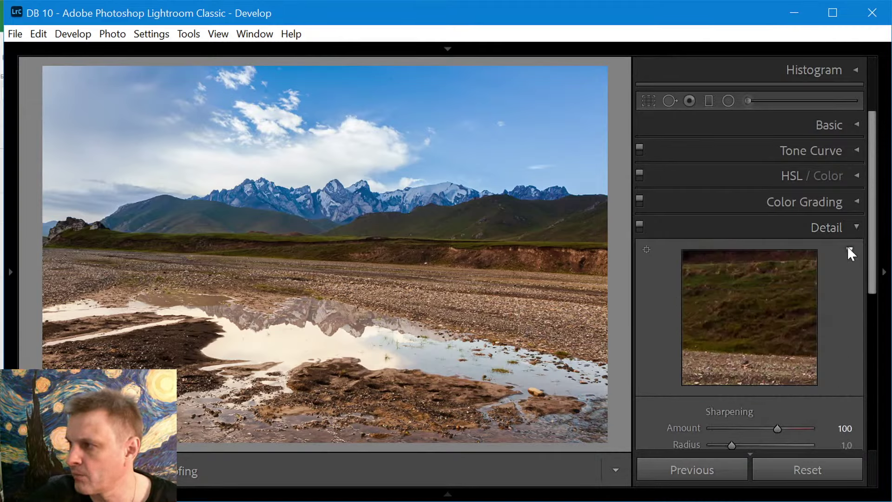
pyautogui.click(855, 226)
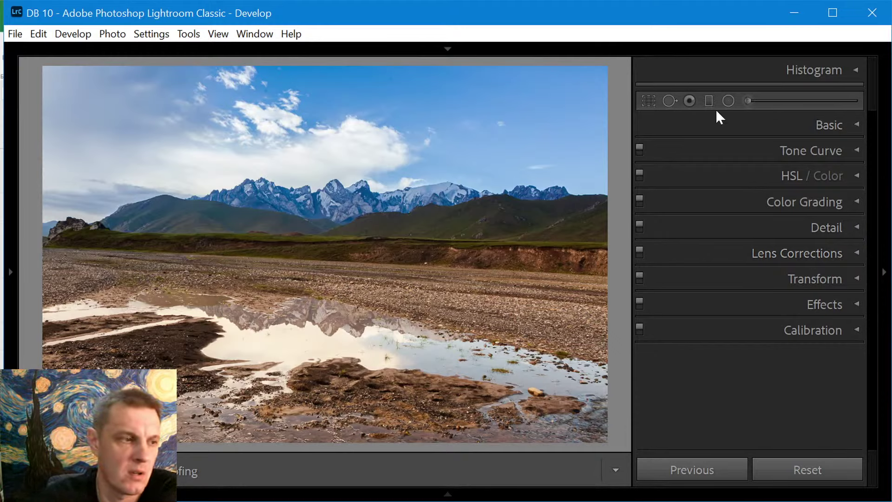
# Look through the hue, saturation and luminance settings for the photo's color ranges.
pyautogui.click(855, 175)
pyautogui.click(855, 174)
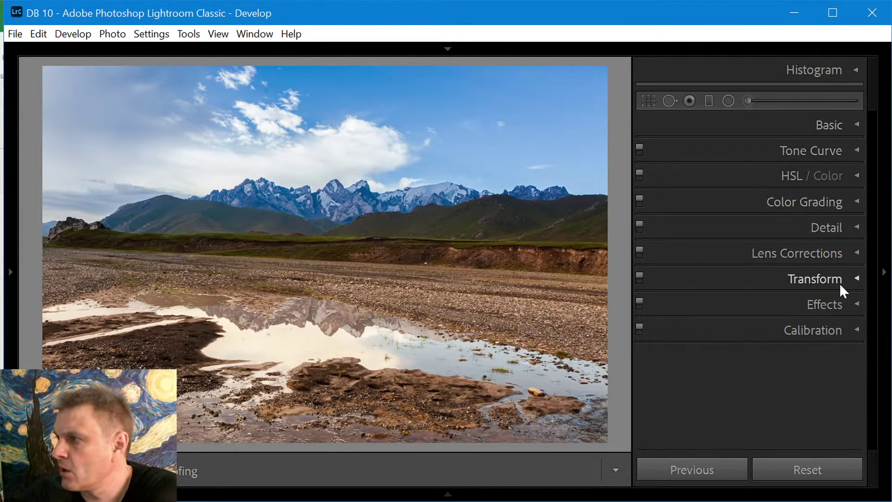
pyautogui.click(860, 175)
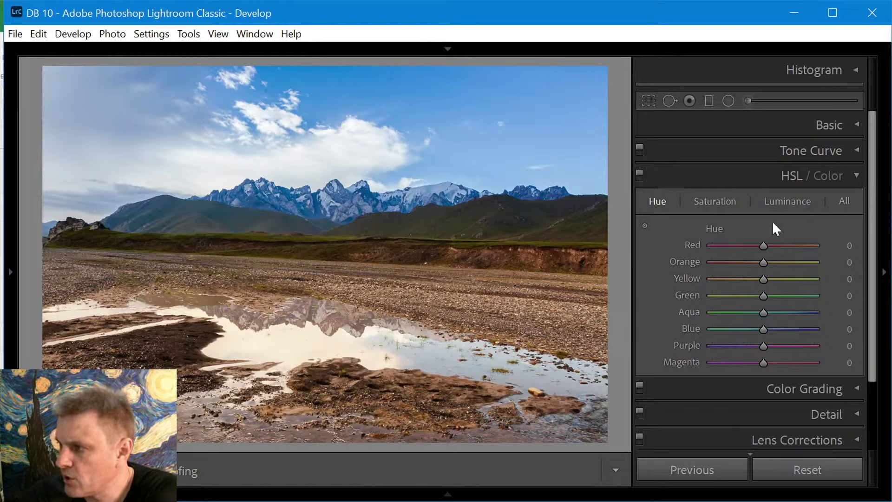
pyautogui.click(704, 205)
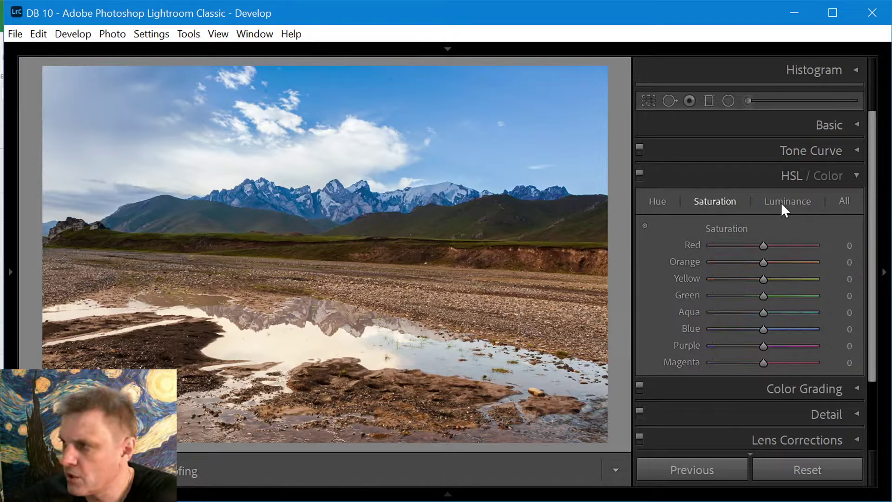
pyautogui.click(782, 203)
pyautogui.click(652, 201)
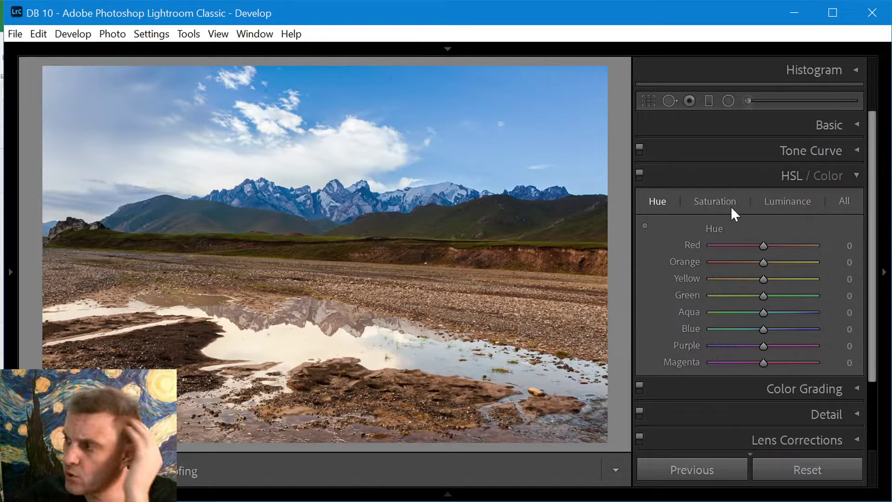
pyautogui.click(785, 204)
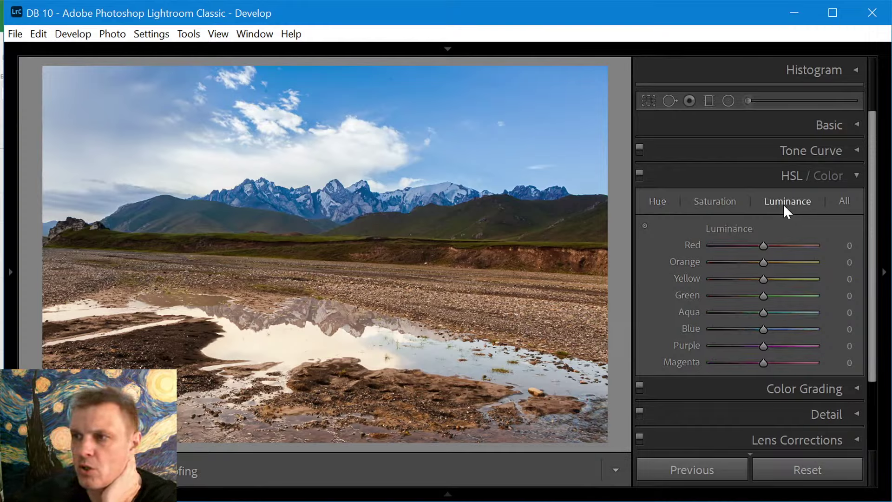
pyautogui.click(659, 203)
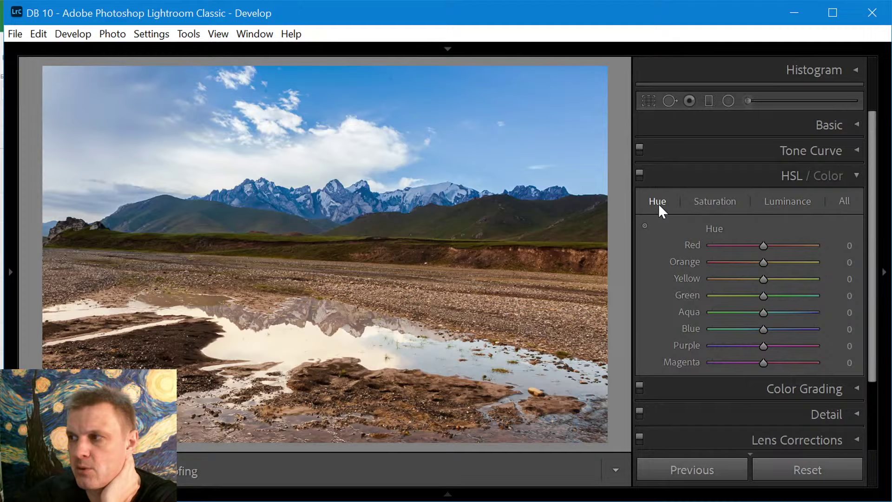
# Shift the sky's blue hue to -4 with the targeted adjustment tool.
pyautogui.click(645, 225)
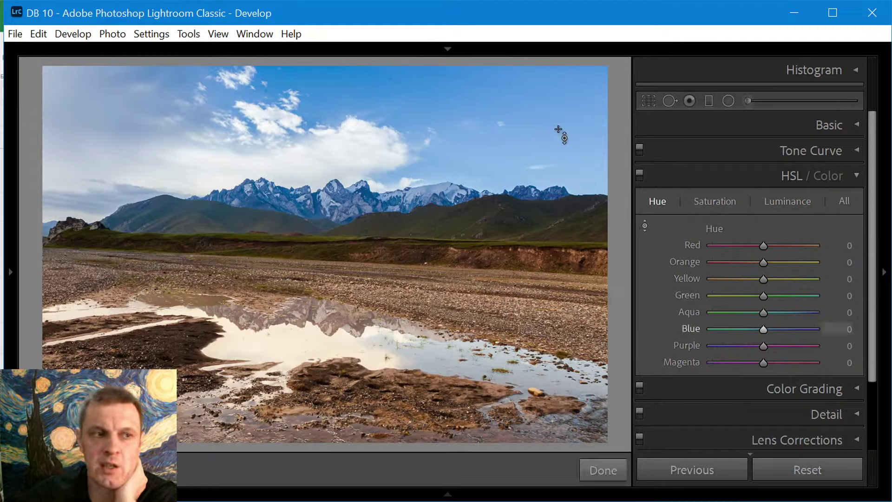
pyautogui.moveTo(533, 76); pyautogui.dragTo(524, 100)
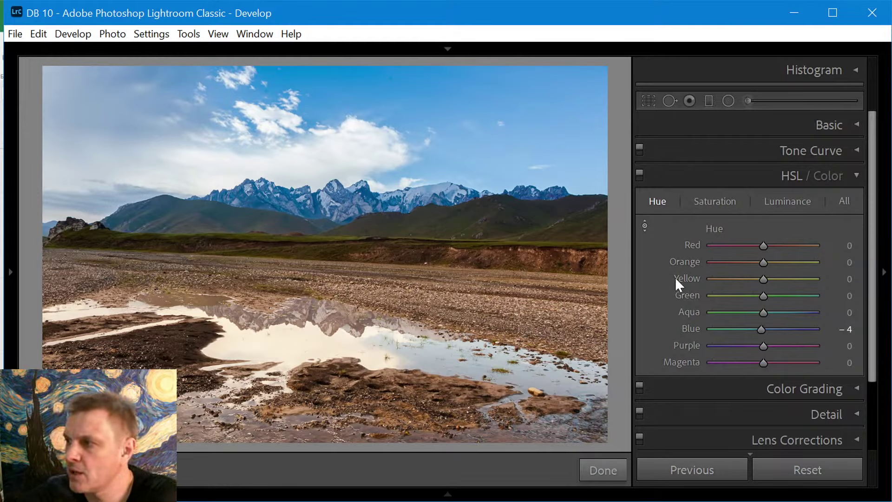
pyautogui.click(645, 226)
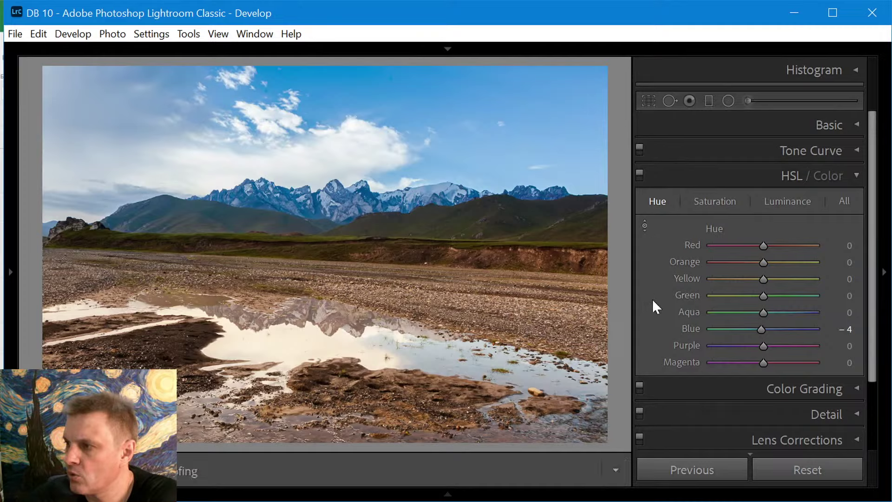
# Shift the riverbank's hues to Red -6 and Orange -23, and the green hills' to Yellow +11 and Green +18, using targeted adjustment.
pyautogui.click(645, 226)
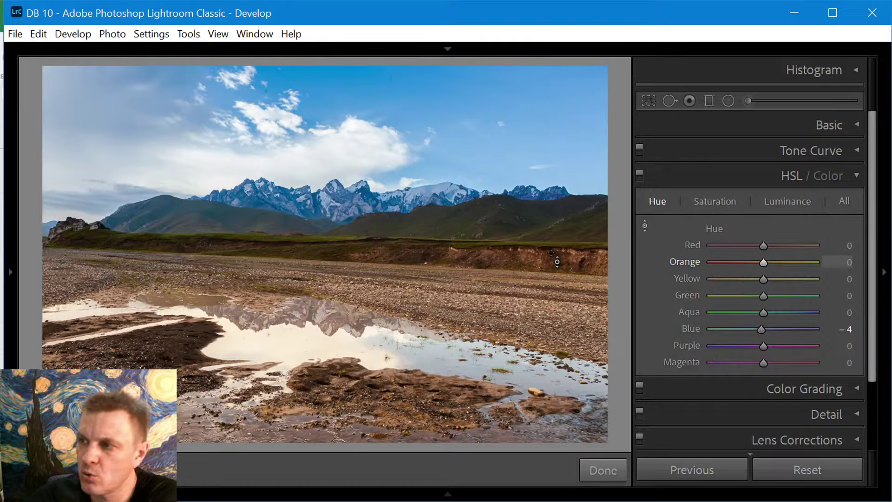
pyautogui.moveTo(557, 262)
pyautogui.mouseDown()
pyautogui.moveTo(557, 271)
pyautogui.moveTo(558, 254)
pyautogui.moveTo(557, 277)
pyautogui.mouseUp()
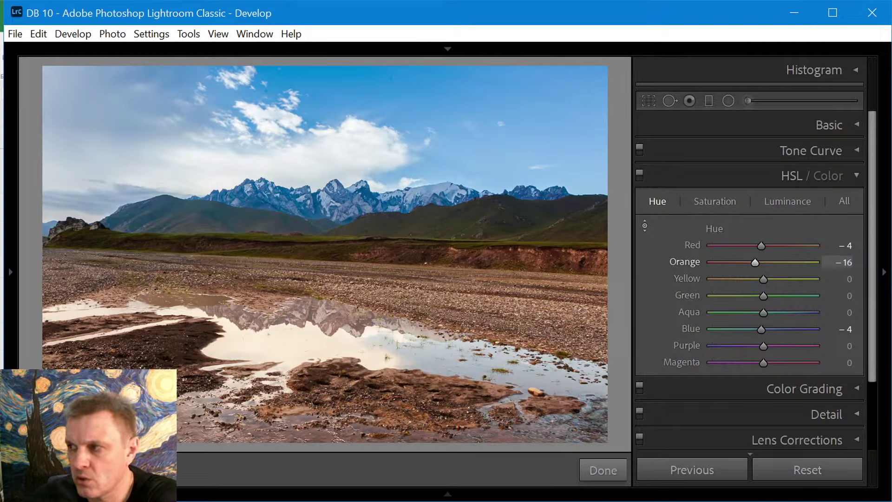
pyautogui.moveTo(557, 276)
pyautogui.mouseDown()
pyautogui.moveTo(558, 265)
pyautogui.moveTo(557, 282)
pyautogui.mouseUp()
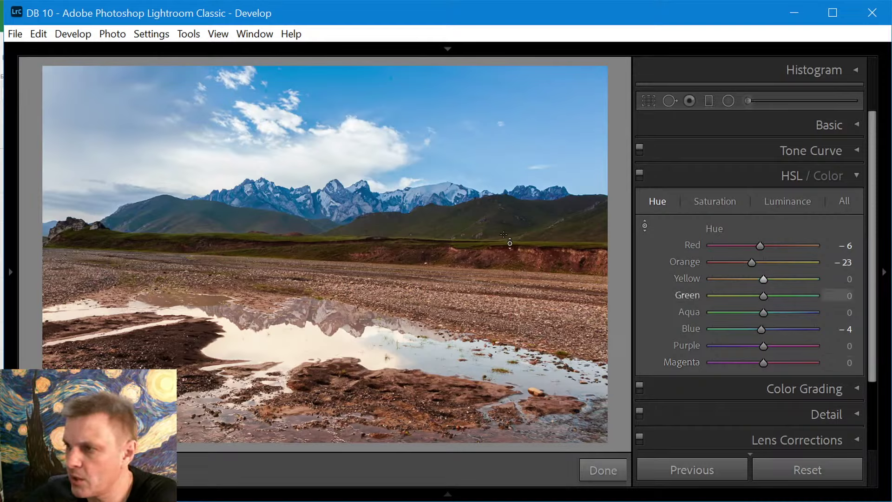
pyautogui.moveTo(461, 222); pyautogui.dragTo(461, 213)
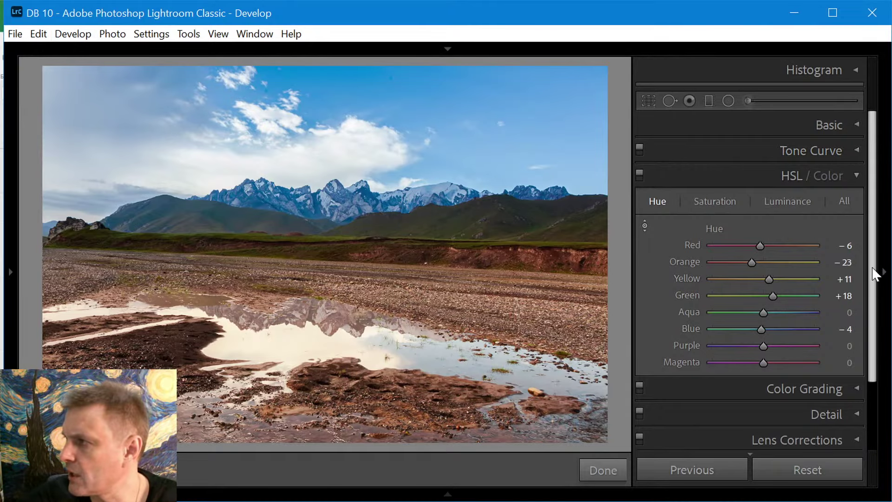
# Reset the photo's exposure to 0,00 in the Basic adjustments.
pyautogui.click(857, 124)
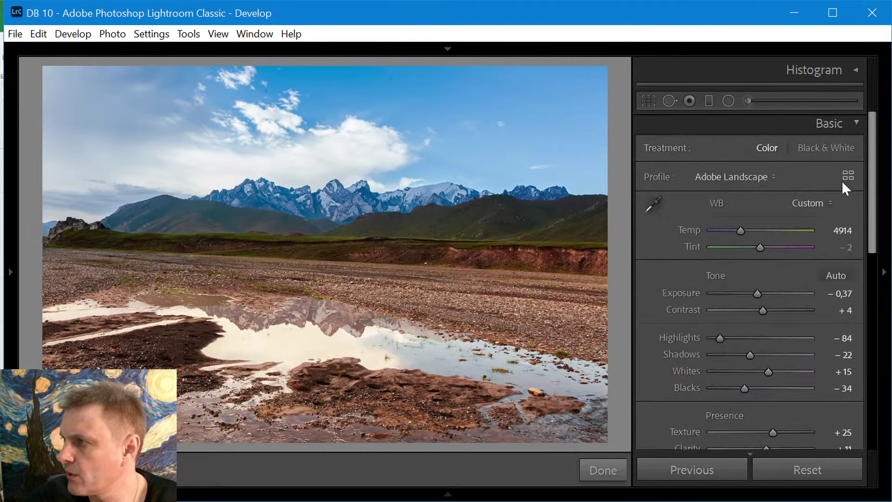
pyautogui.moveTo(761, 294); pyautogui.dragTo(762, 293)
pyautogui.doubleClick(762, 293)
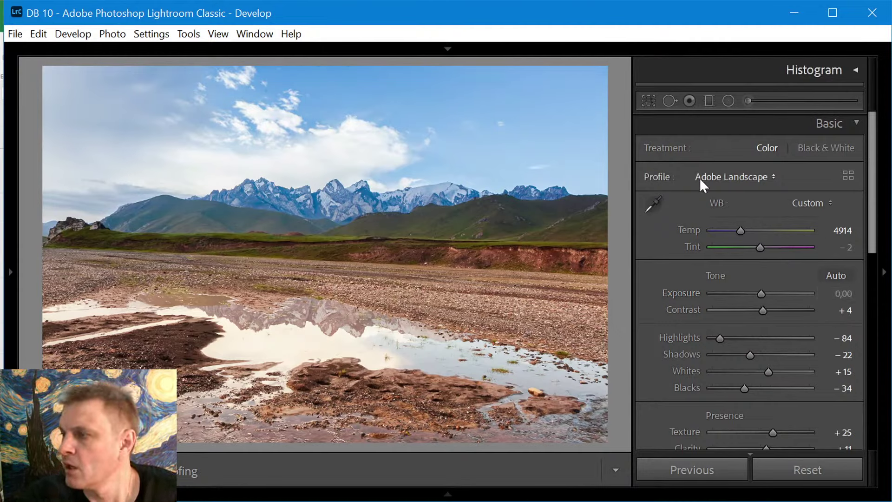
# Adjust saturation by sampling the hills, sky and riverbank: Yellow -22, Green -7, Blue +8, Purple +1, Orange +19 and Red +1.
pyautogui.moveTo(868, 239); pyautogui.dragTo(880, 390)
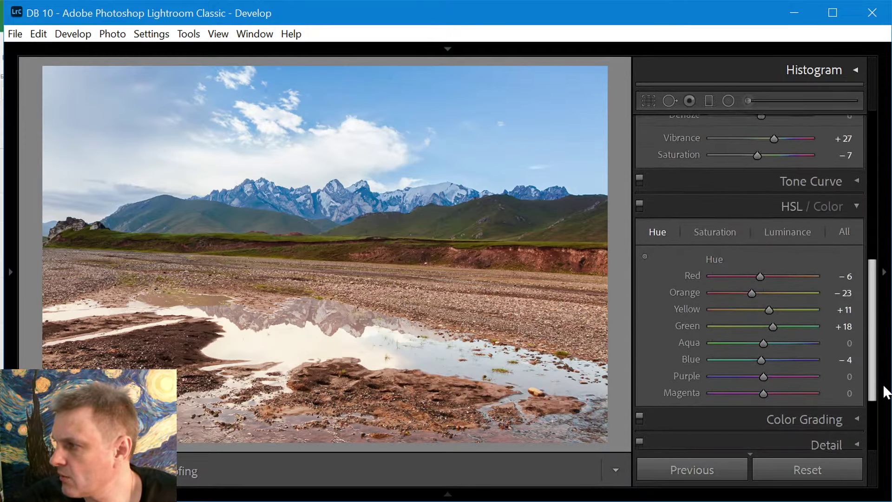
pyautogui.click(715, 230)
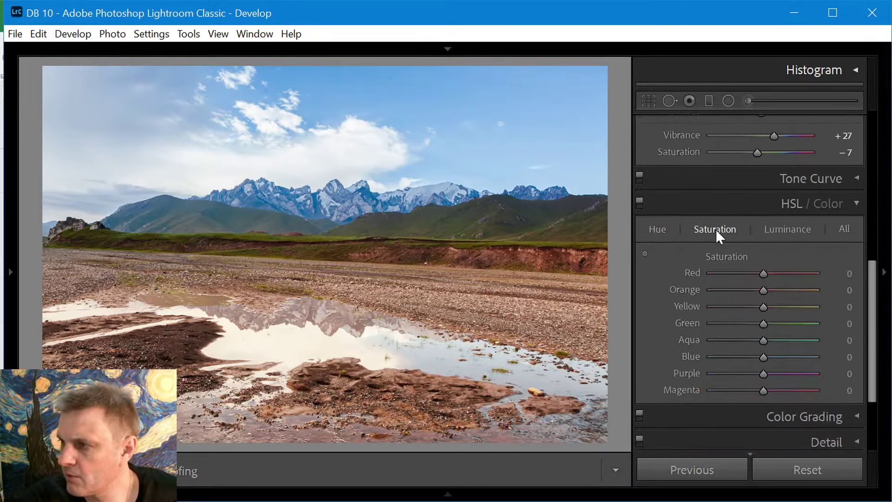
pyautogui.click(646, 253)
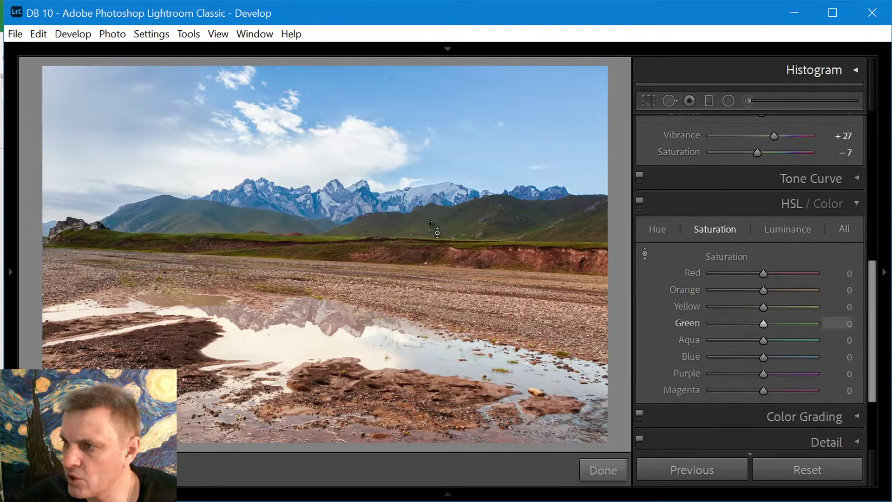
pyautogui.moveTo(425, 219); pyautogui.dragTo(425, 230)
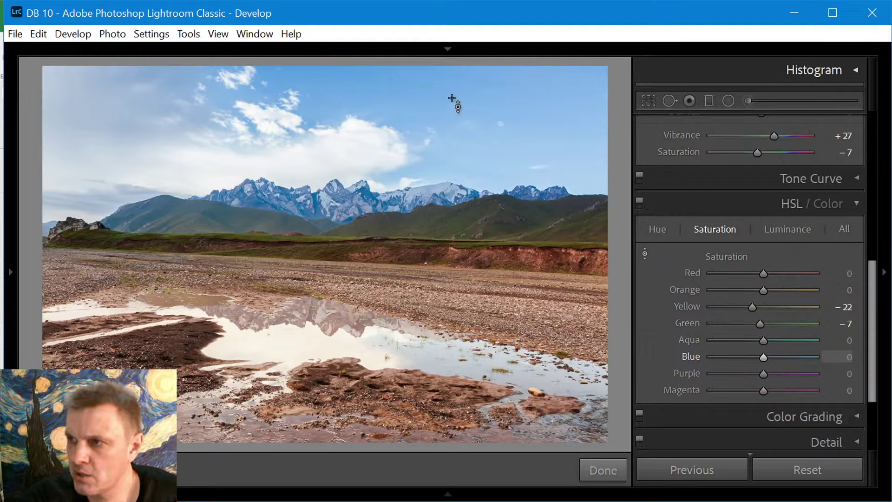
pyautogui.moveTo(451, 100); pyautogui.dragTo(450, 98)
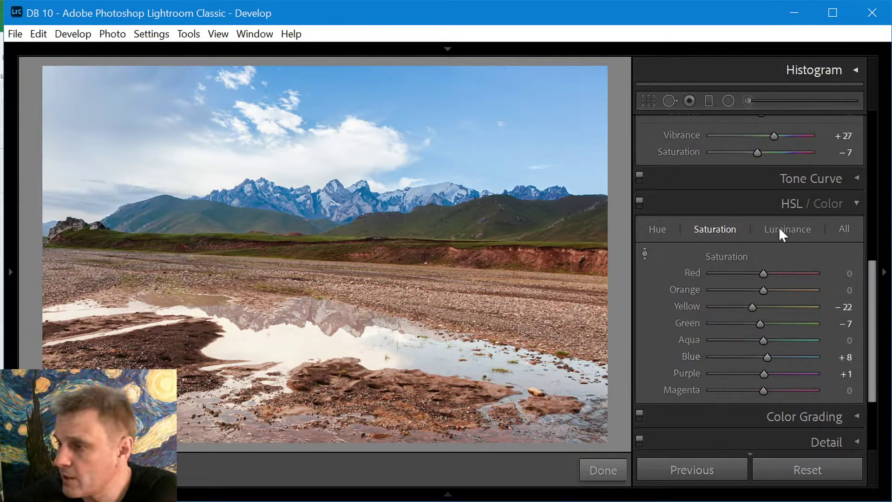
pyautogui.moveTo(520, 263); pyautogui.dragTo(519, 240)
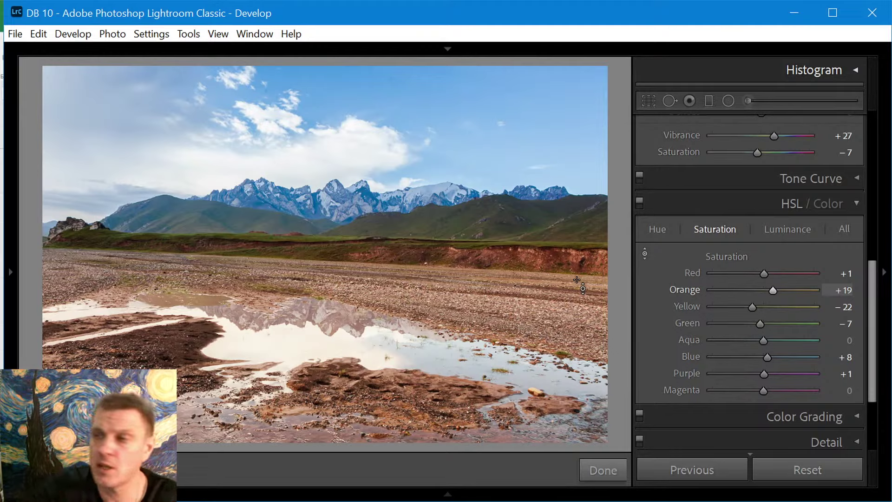
# Adjust HSL luminance by sampling the sky, hills and riverbank: Blue -8, Purple -1, Green +53, Yellow +14 and Orange -28.
pyautogui.click(794, 232)
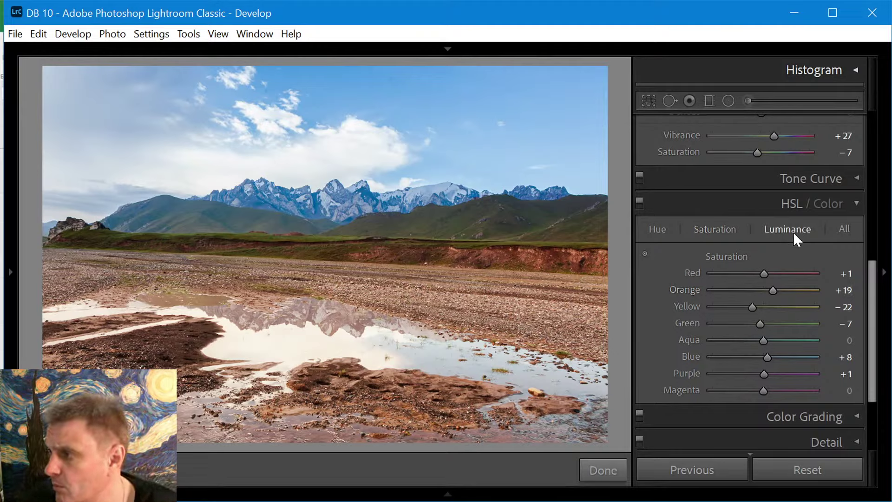
pyautogui.click(645, 253)
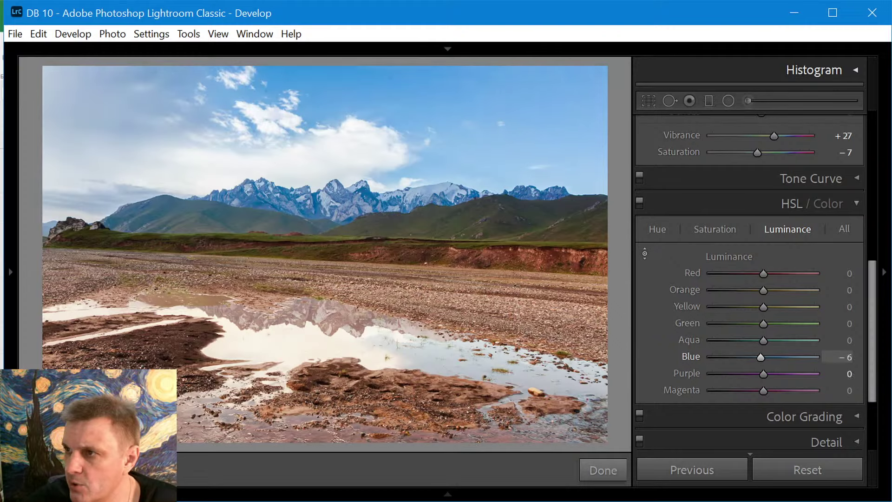
pyautogui.moveTo(318, 70); pyautogui.dragTo(318, 68)
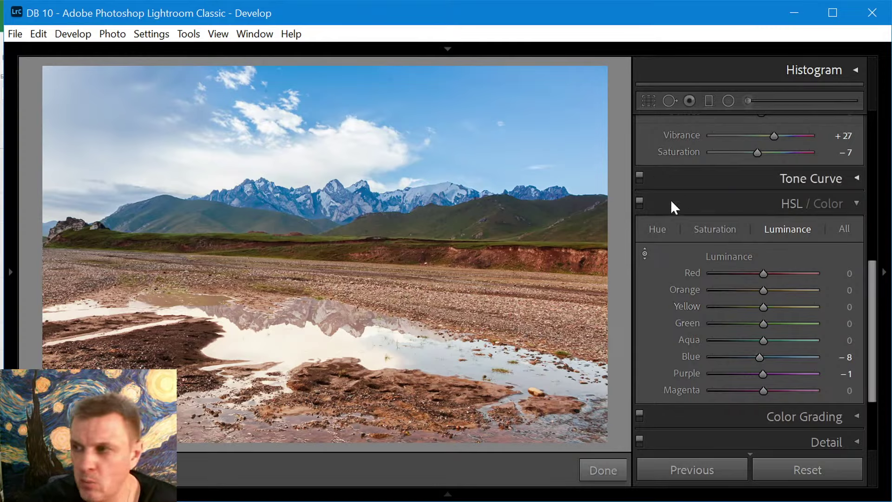
pyautogui.moveTo(446, 223); pyautogui.dragTo(446, 202)
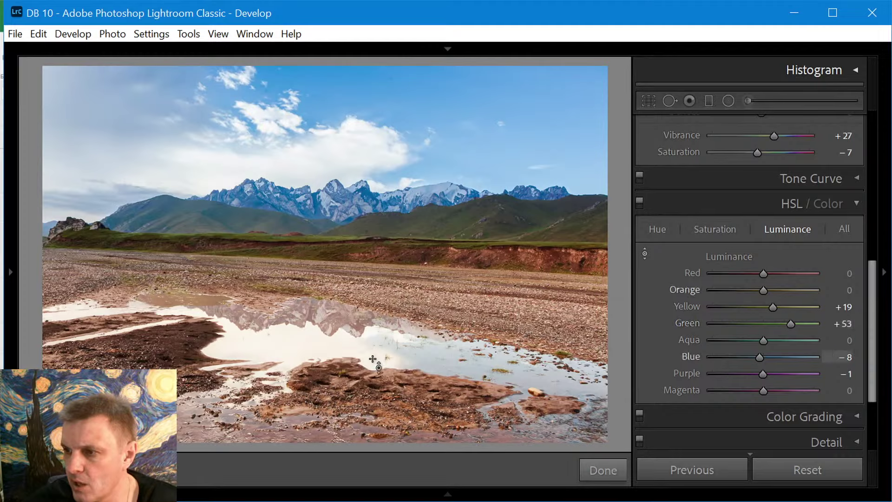
pyautogui.moveTo(326, 381); pyautogui.dragTo(325, 388)
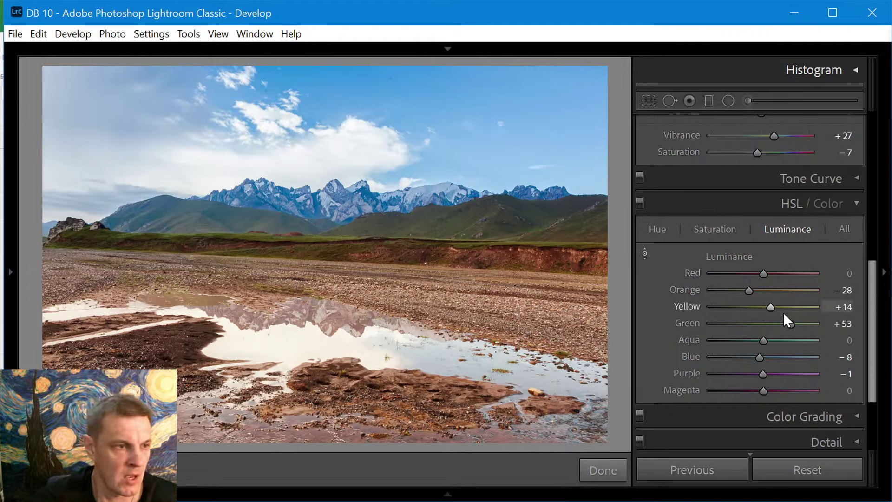
# Compare the photo with and without the HSL adjustments by switching them off and on repeatedly.
pyautogui.click(640, 202)
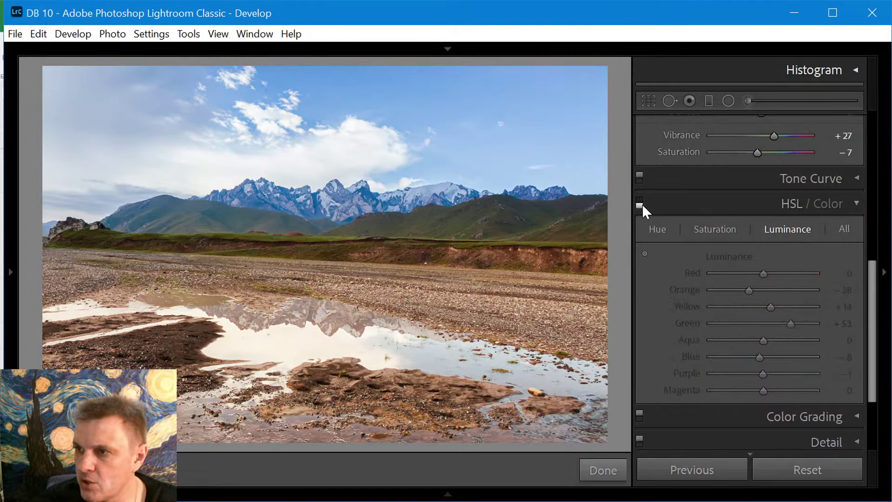
pyautogui.click(640, 202)
pyautogui.click(640, 202)
pyautogui.click(640, 205)
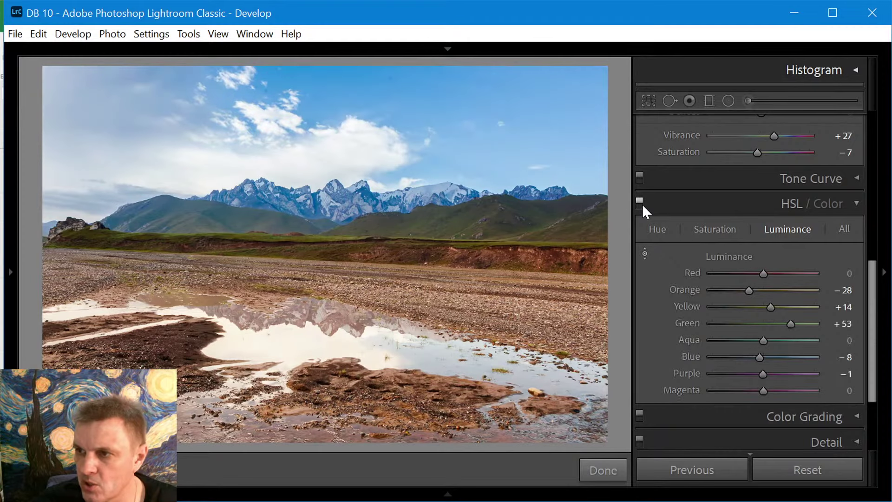
pyautogui.click(640, 205)
pyautogui.click(641, 204)
pyautogui.click(641, 205)
pyautogui.click(641, 205)
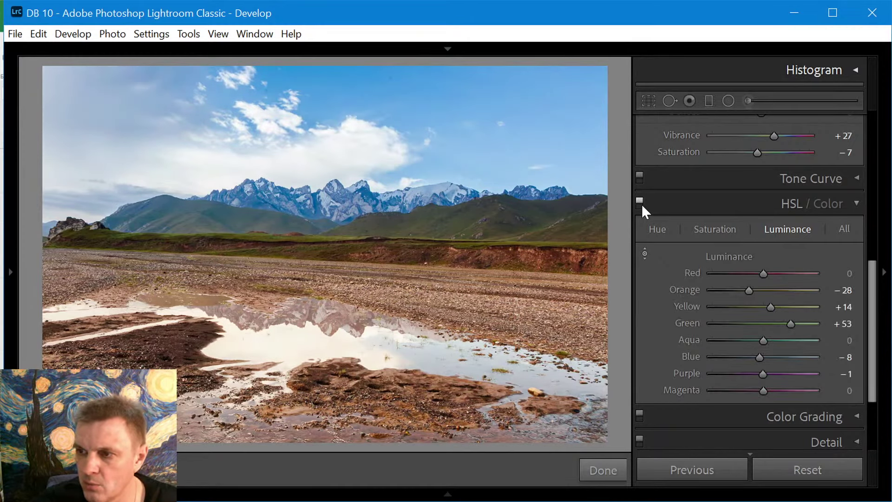
pyautogui.click(640, 205)
pyautogui.click(641, 204)
pyautogui.click(641, 205)
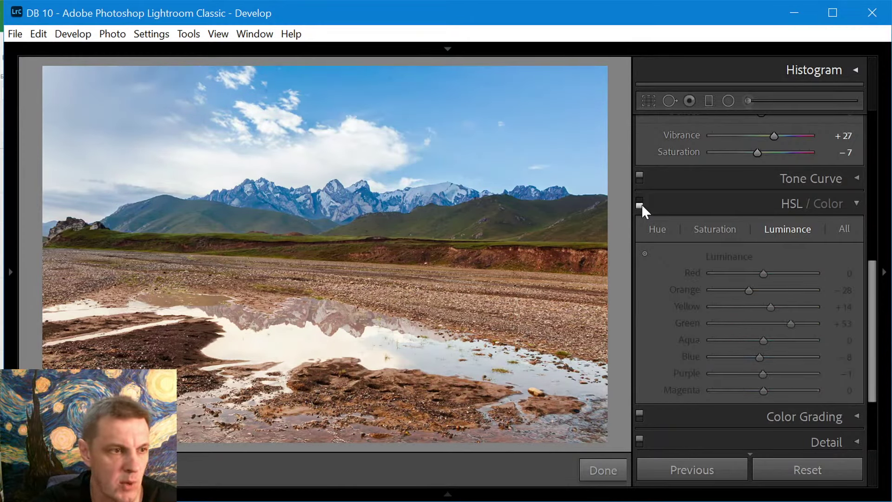
pyautogui.click(640, 204)
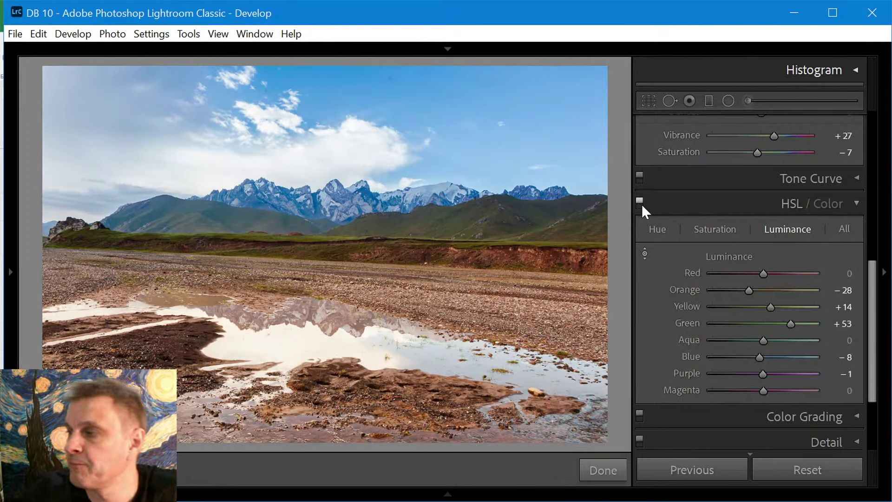
# Paint an Adjustment Brush mask along the distant mountain range with brush size 15,0, feather 100 and flow 100.
pyautogui.click(857, 204)
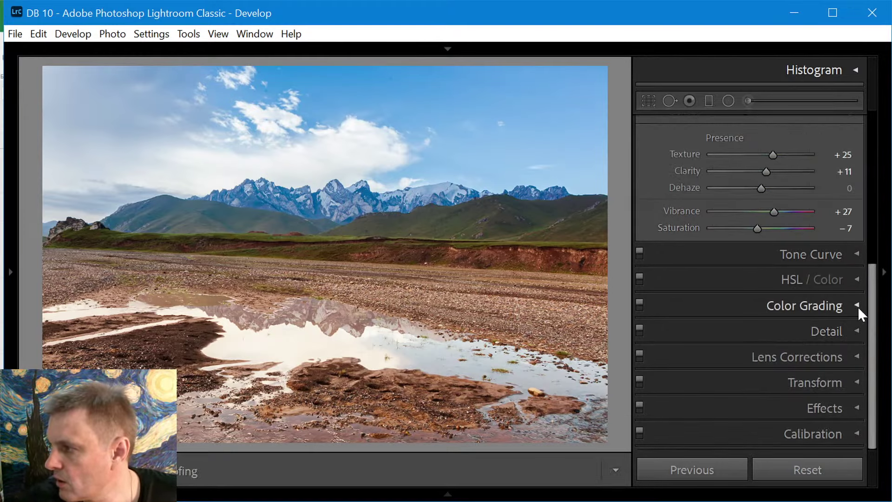
pyautogui.moveTo(867, 298); pyautogui.dragTo(872, 143)
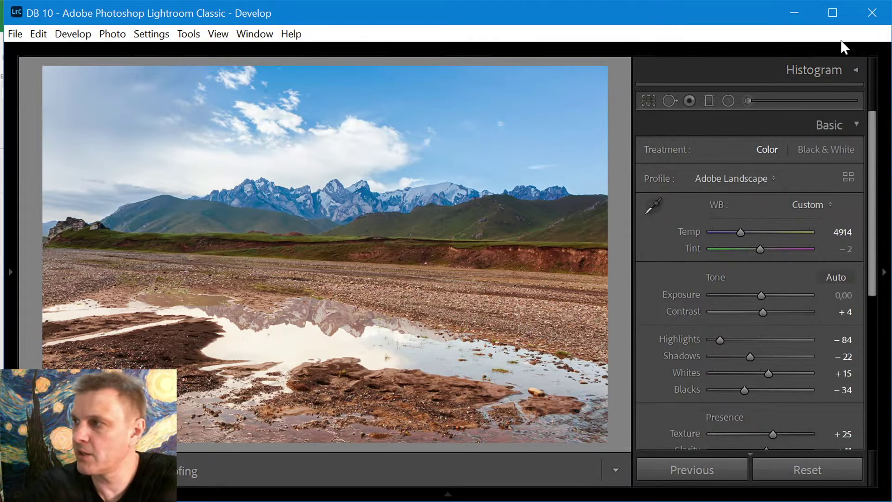
pyautogui.click(749, 101)
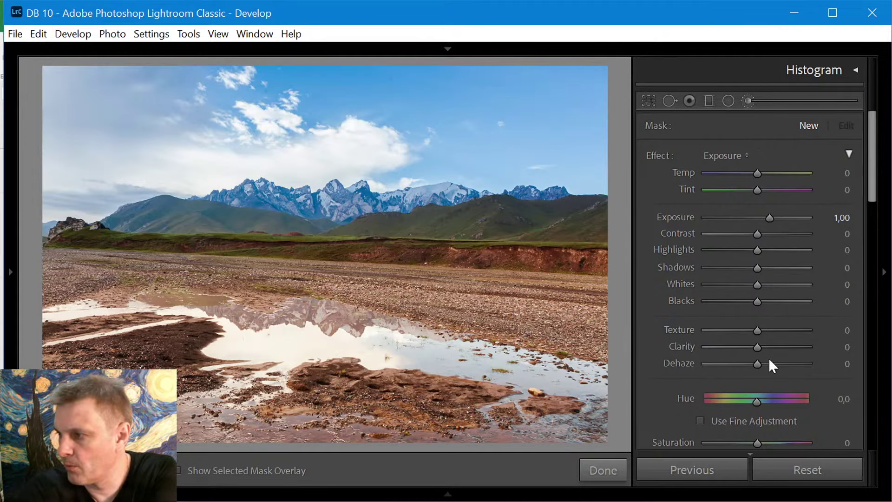
pyautogui.moveTo(877, 182)
pyautogui.mouseDown()
pyautogui.moveTo(881, 249)
pyautogui.moveTo(868, 295)
pyautogui.mouseUp()
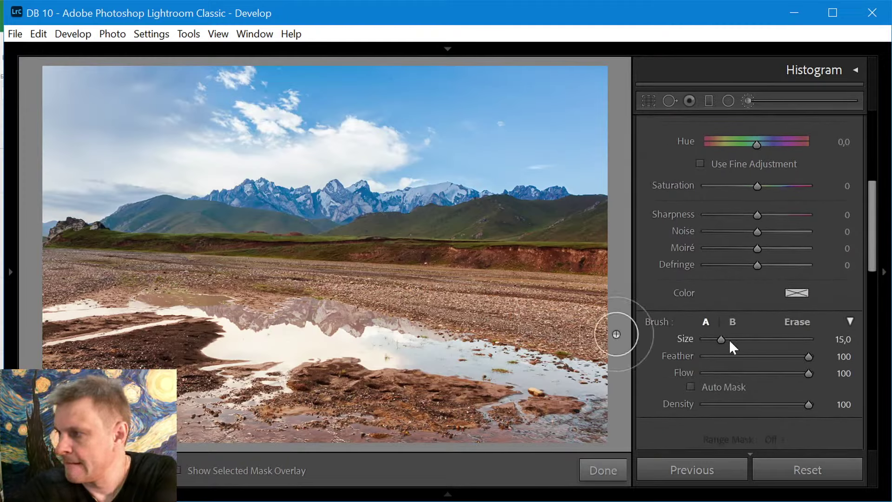
pyautogui.click(701, 387)
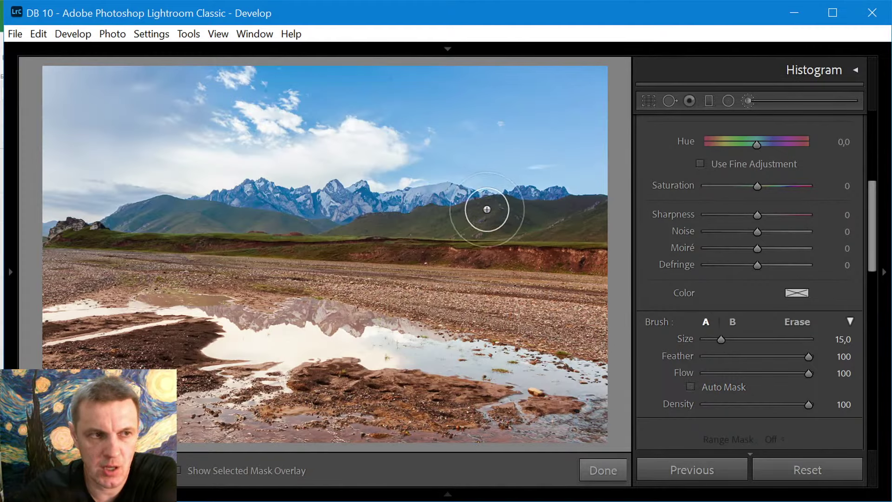
pyautogui.moveTo(567, 189)
pyautogui.mouseDown()
pyautogui.moveTo(412, 198)
pyautogui.moveTo(339, 174)
pyautogui.moveTo(204, 182)
pyautogui.moveTo(289, 202)
pyautogui.moveTo(377, 205)
pyautogui.moveTo(393, 197)
pyautogui.moveTo(283, 190)
pyautogui.mouseUp()
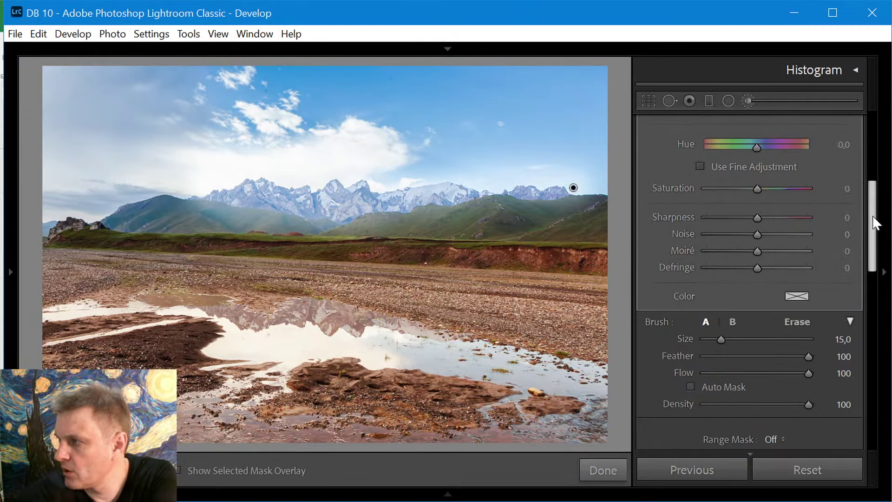
# Examine the brushed mountain area by switching the selected mask overlay on and off.
pyautogui.moveTo(872, 219); pyautogui.dragTo(863, 133)
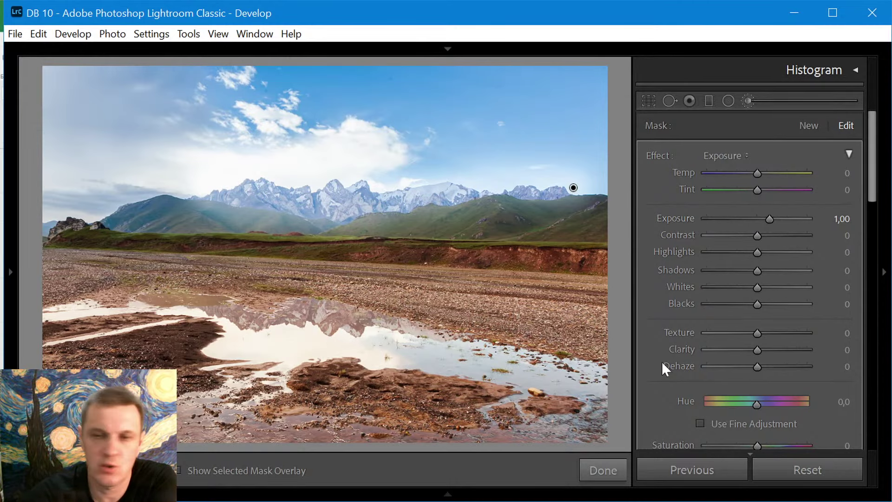
pyautogui.click(178, 470)
pyautogui.click(178, 470)
pyautogui.click(177, 470)
pyautogui.click(178, 471)
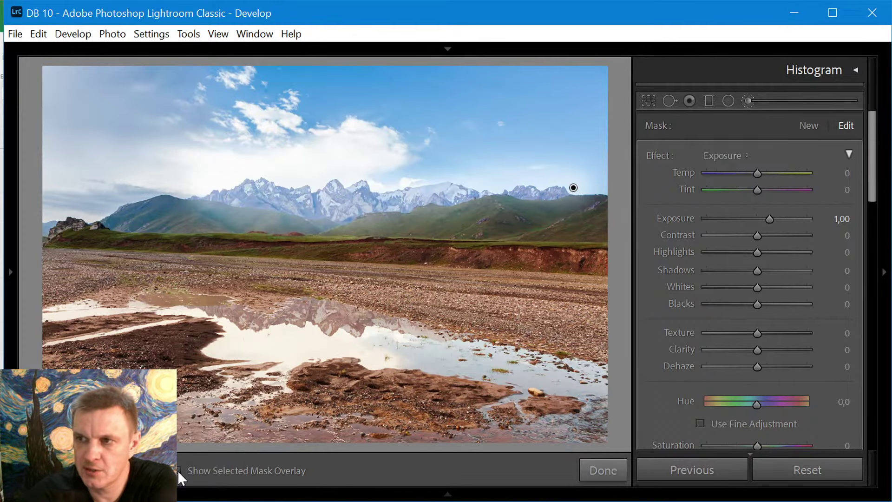
pyautogui.click(177, 470)
pyautogui.click(177, 470)
pyautogui.click(177, 470)
pyautogui.click(177, 470)
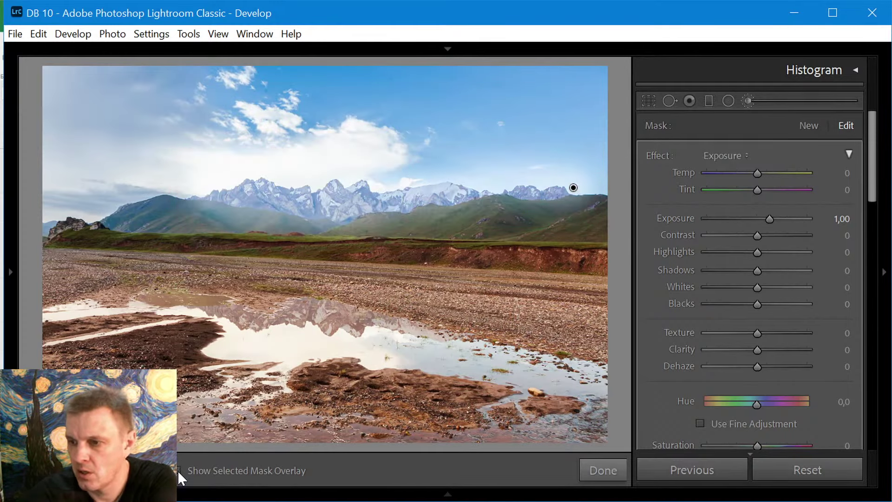
# Set the mountain brush mask to Exposure 0,33, Contrast 24, Highlights -38, Shadows -8, Texture 23 and Clarity 10.
pyautogui.click(842, 218)
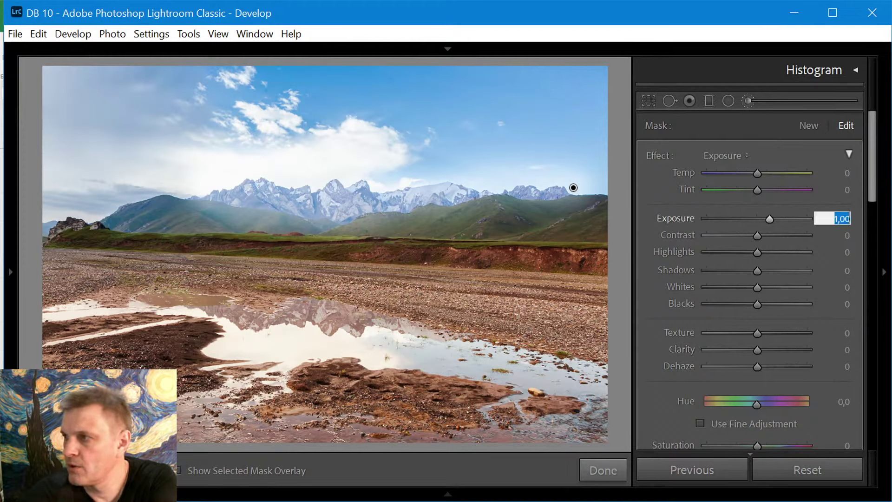
pyautogui.write('0')
pyautogui.press('Return')
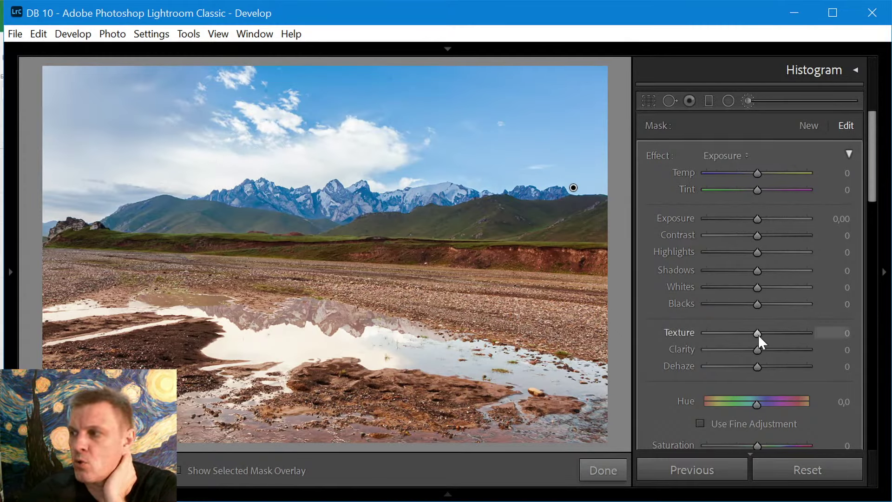
pyautogui.moveTo(758, 334); pyautogui.dragTo(762, 351)
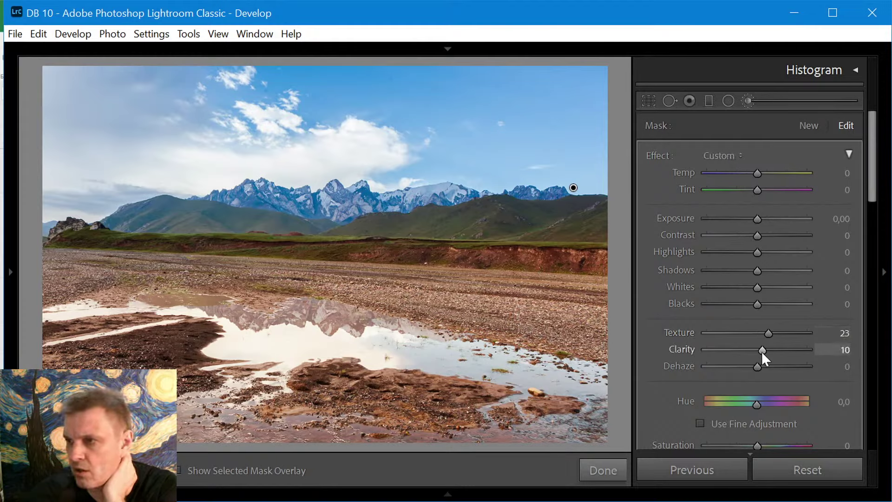
pyautogui.moveTo(757, 235); pyautogui.dragTo(763, 216)
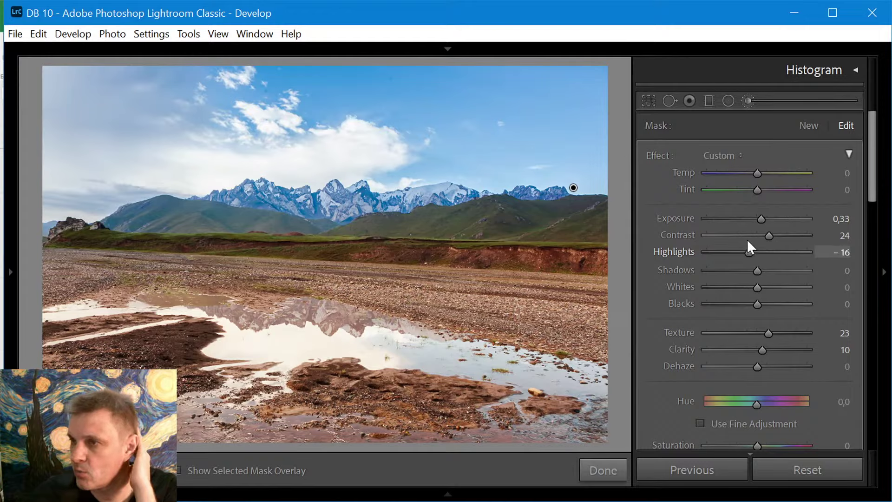
pyautogui.moveTo(738, 242); pyautogui.dragTo(753, 271)
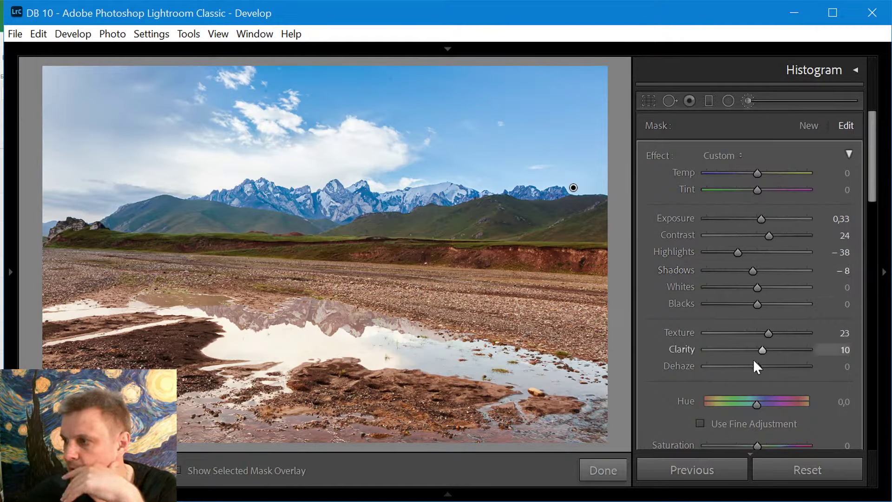
# Compare the mountains with and without the brush adjustments, and finish the brush edit.
pyautogui.scroll(-3, 765, 334)
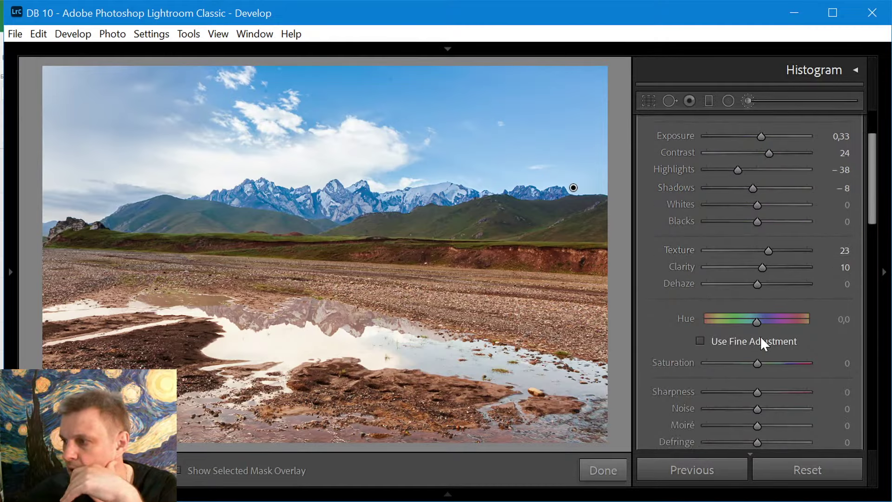
pyautogui.scroll(-3, 758, 343)
pyautogui.scroll(-5, 757, 342)
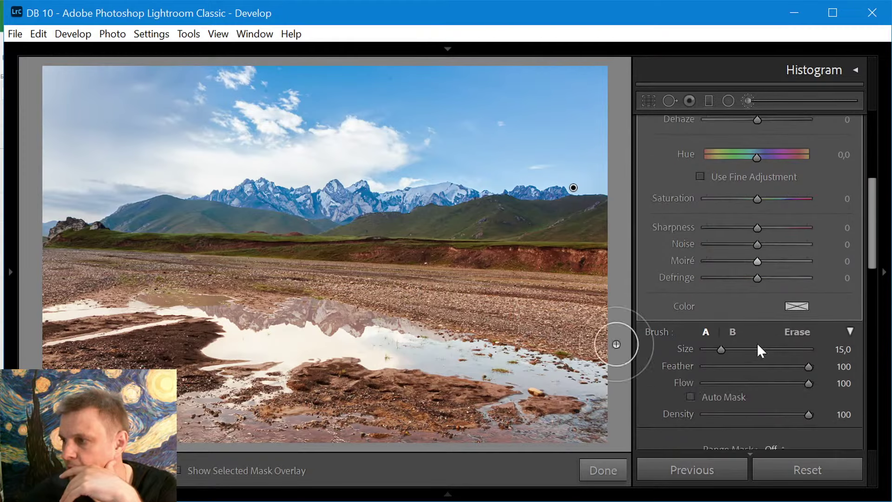
pyautogui.scroll(3, 665, 235)
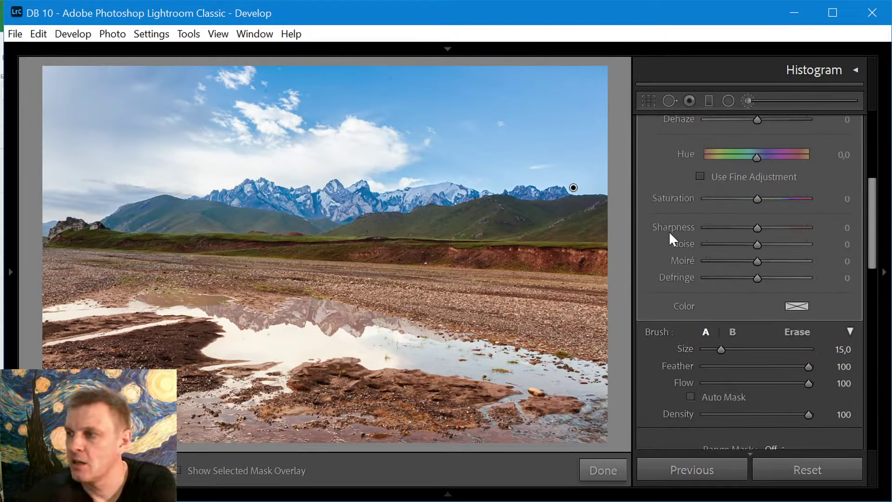
pyautogui.scroll(-3, 716, 332)
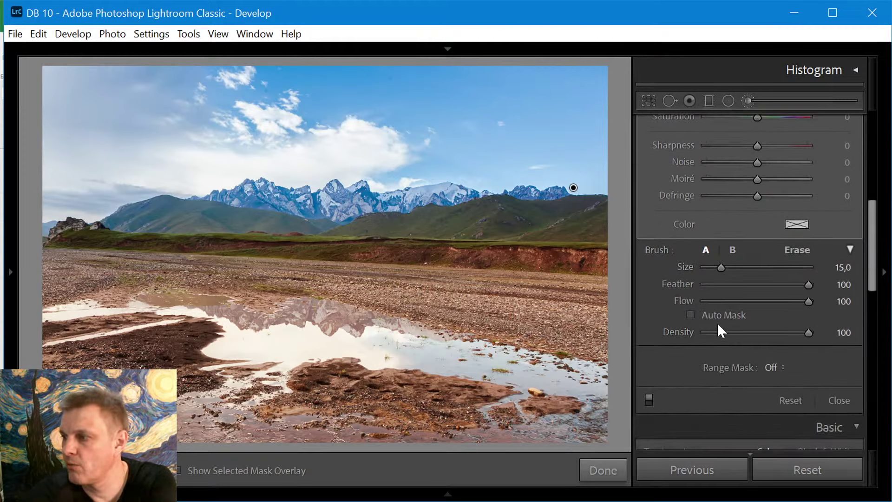
pyautogui.click(649, 398)
pyautogui.click(648, 398)
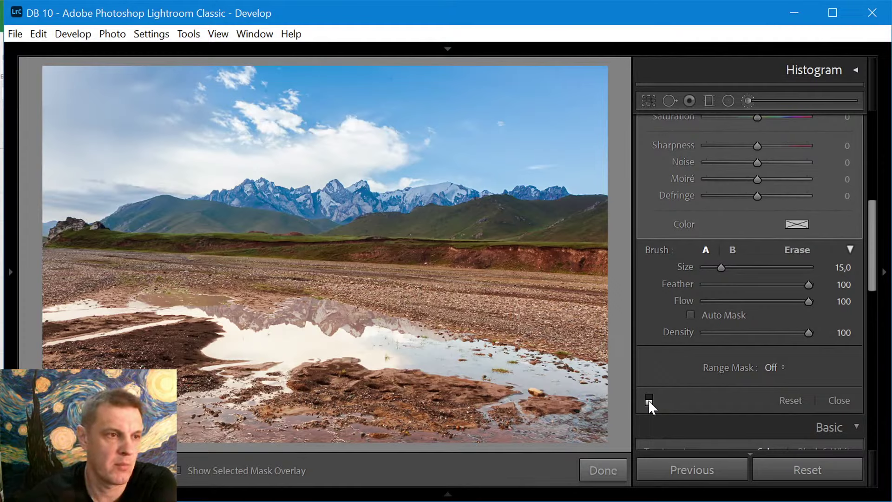
pyautogui.click(649, 398)
pyautogui.click(649, 399)
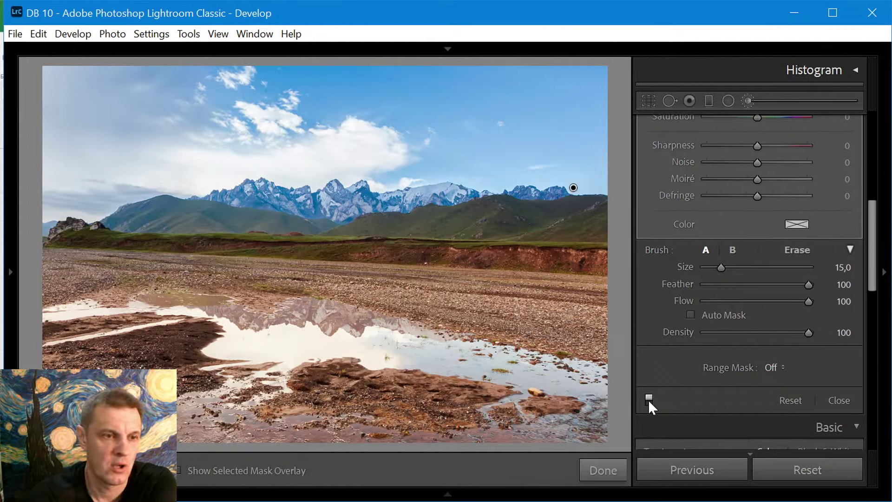
pyautogui.click(649, 398)
pyautogui.click(649, 398)
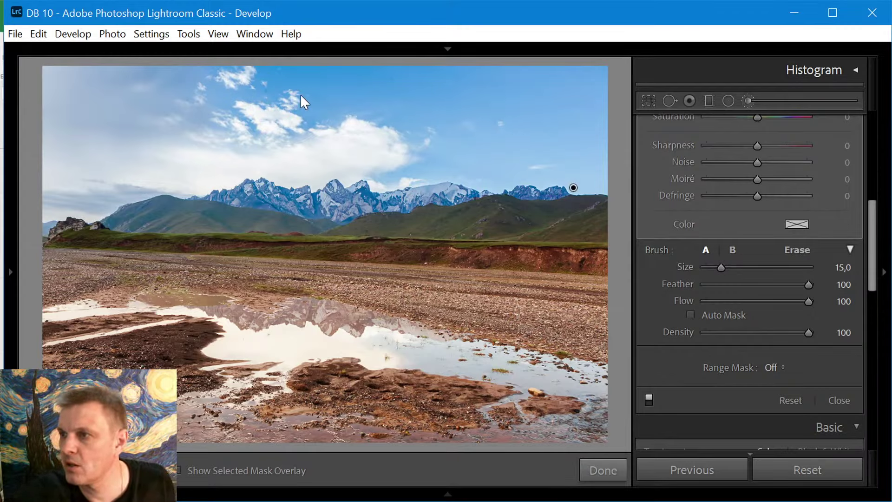
pyautogui.click(599, 469)
# Heal the dust spot in the blue sky near the photo's upper edge with Spot Removal at size 43, feather 0 and opacity 100.
pyautogui.click(386, 84)
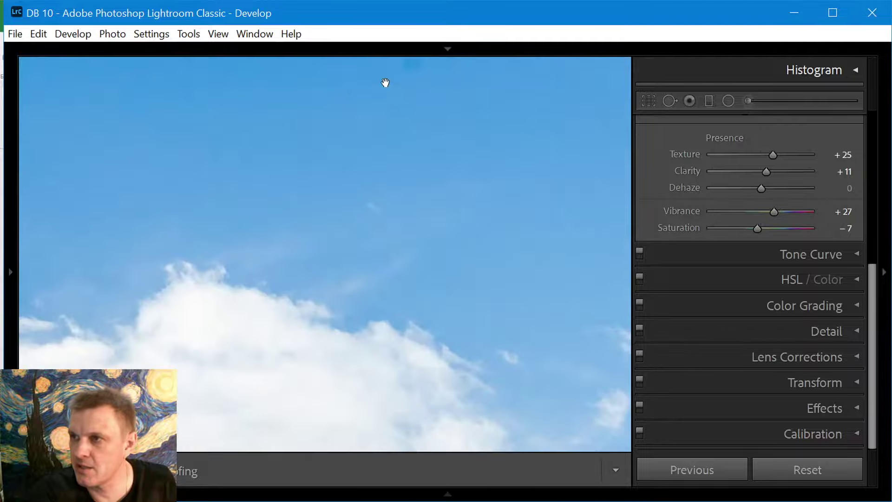
pyautogui.moveTo(386, 83)
pyautogui.mouseDown()
pyautogui.moveTo(406, 243)
pyautogui.moveTo(429, 236)
pyautogui.moveTo(434, 277)
pyautogui.moveTo(488, 254)
pyautogui.mouseUp()
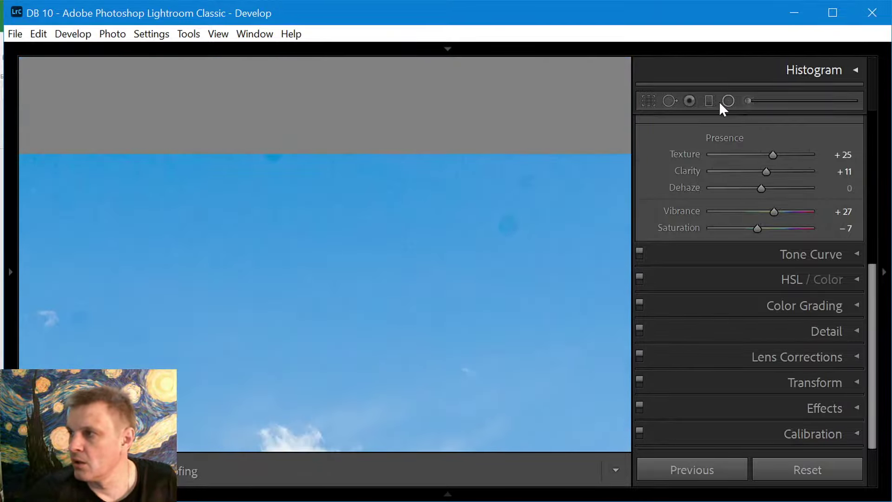
pyautogui.click(670, 101)
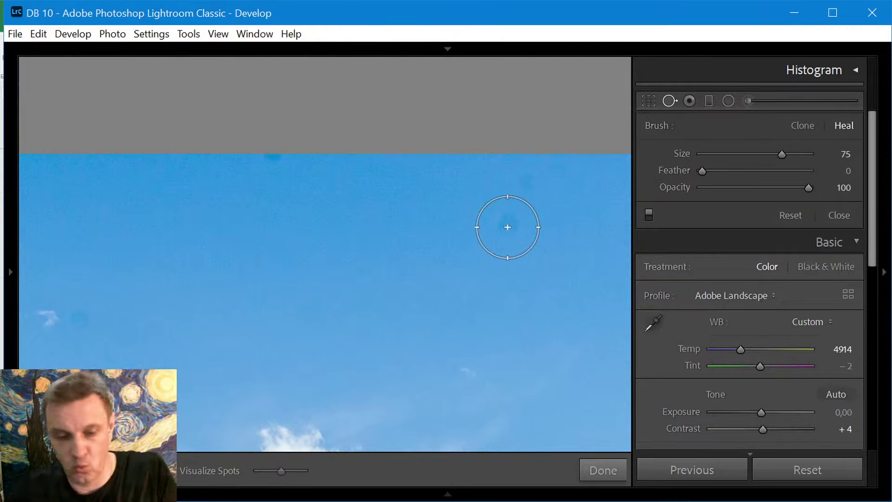
pyautogui.scroll(-5, 497, 223)
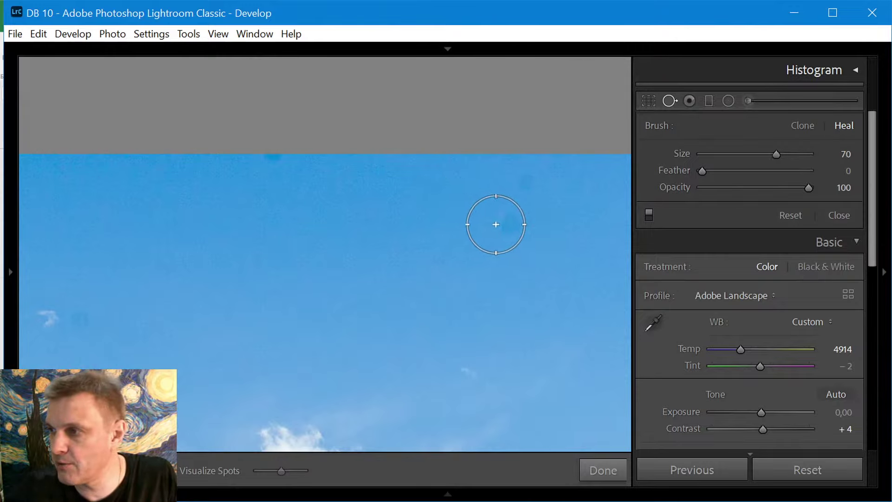
pyautogui.scroll(-1, 502, 224)
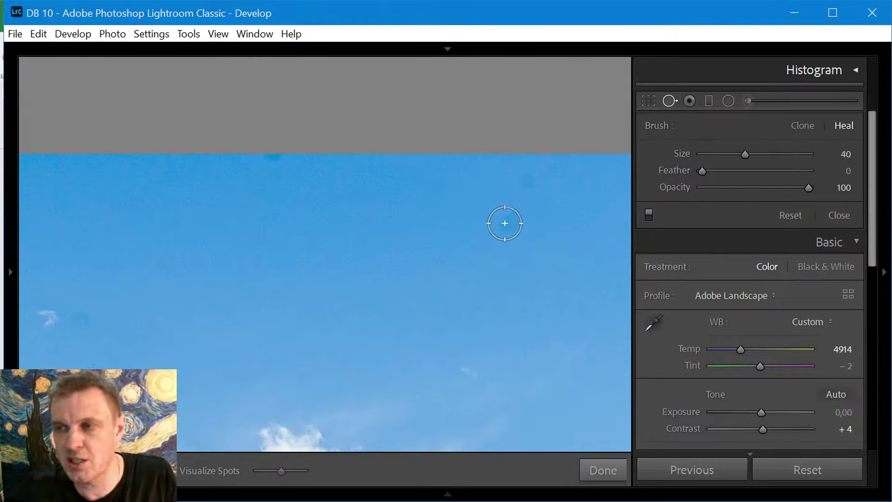
pyautogui.scroll(1, 507, 223)
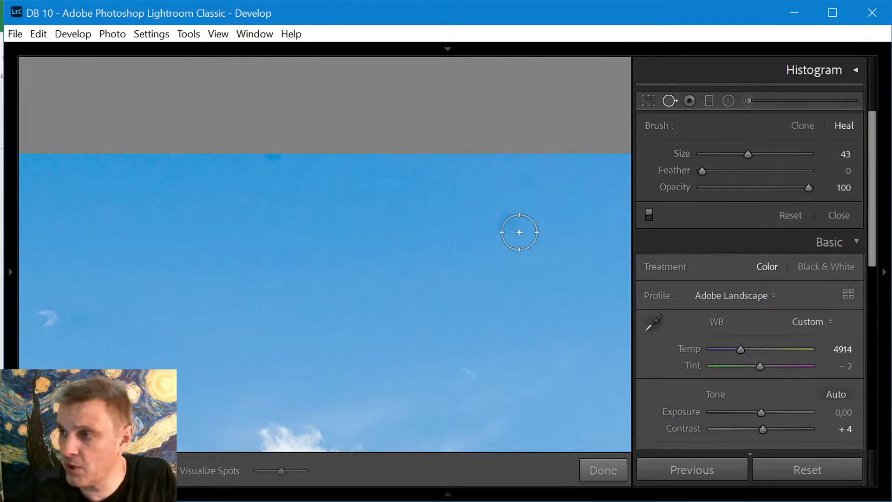
pyautogui.scroll(5, 520, 231)
pyautogui.scroll(-5, 520, 231)
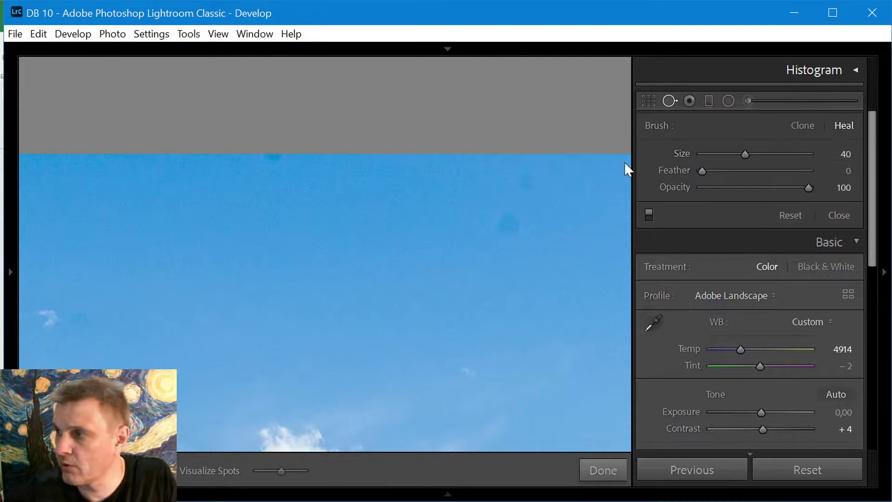
pyautogui.click(508, 225)
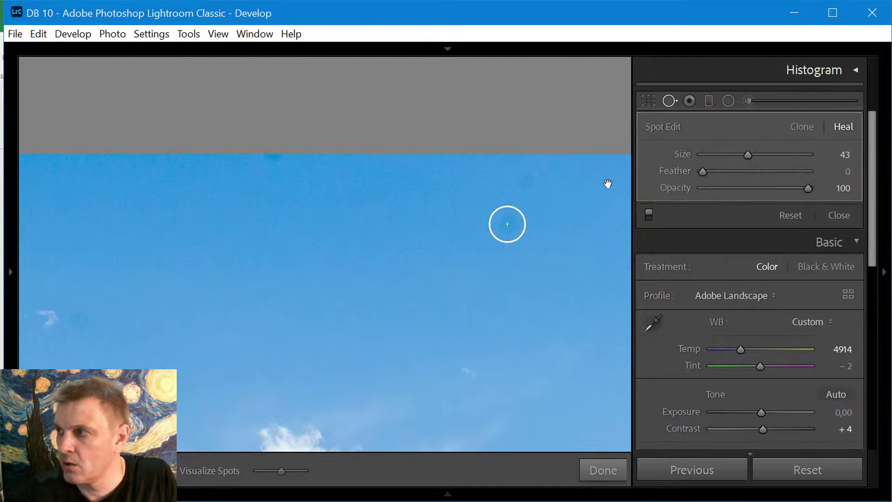
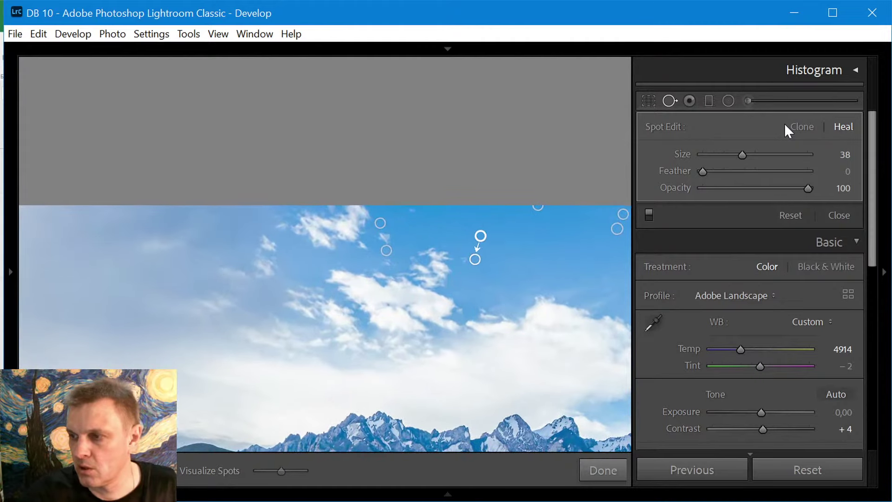
# Review the healed sky on the whole photo and finish the spot removal.
pyautogui.hotkey('ctrl', '0')
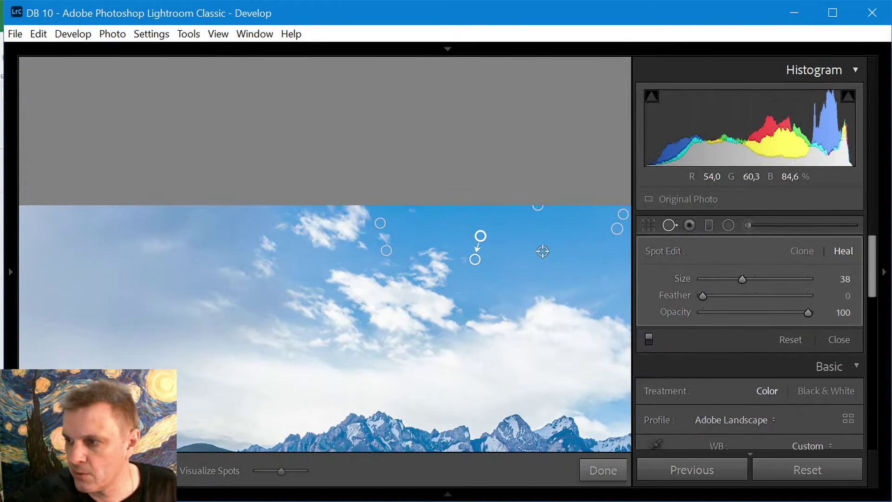
pyautogui.click(9, 272)
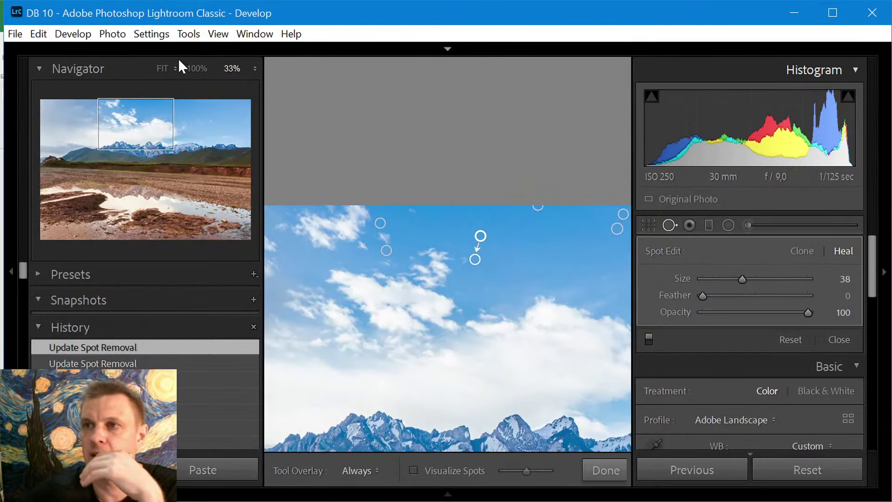
pyautogui.click(161, 69)
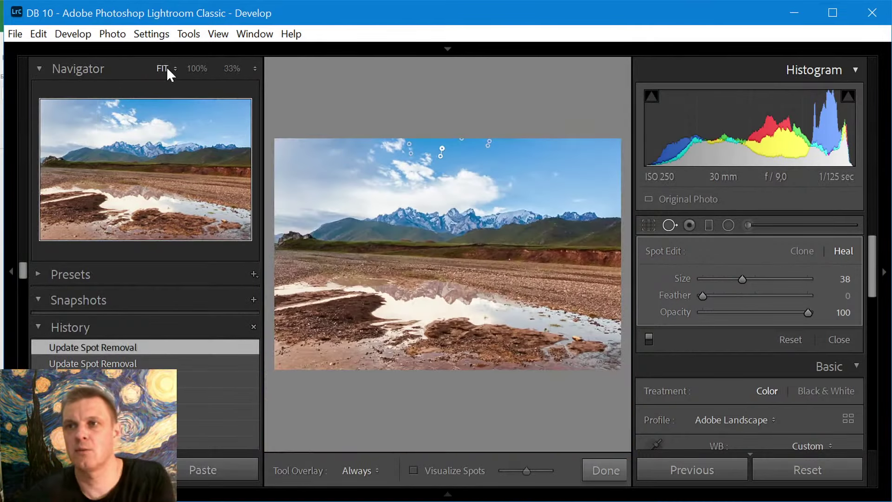
pyautogui.click(9, 269)
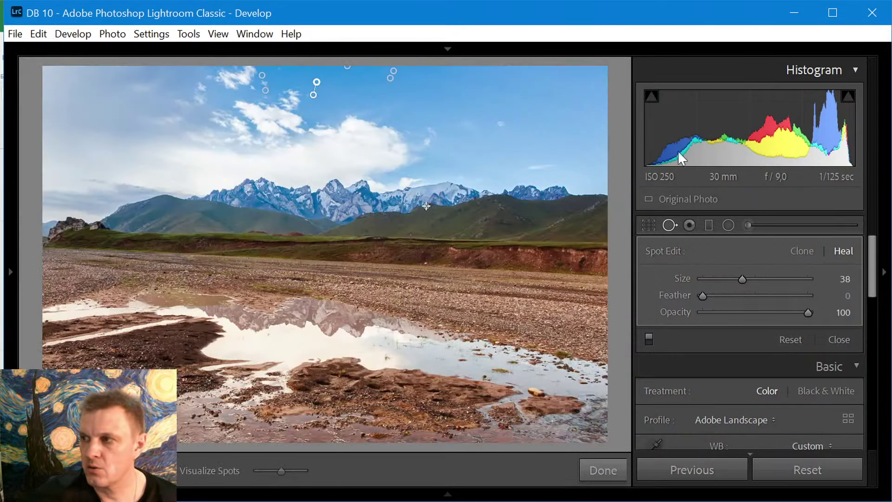
pyautogui.click(623, 471)
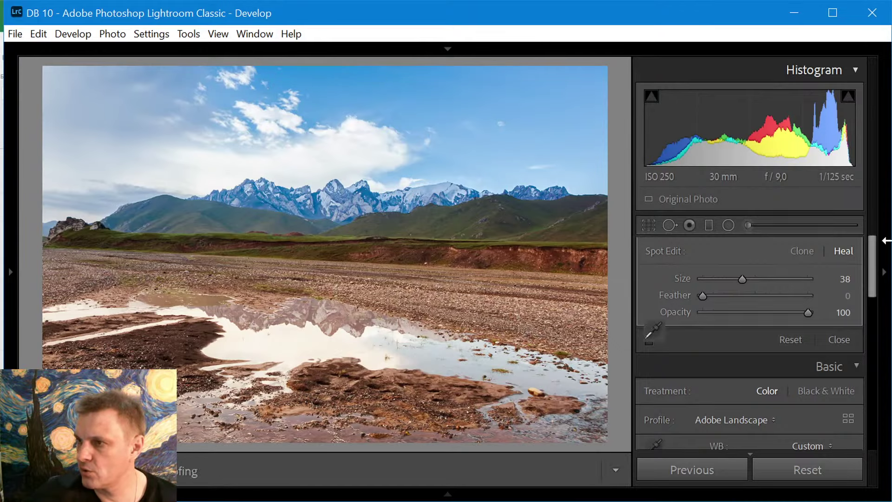
# Darken the photo overall by setting Exposure to -0,49 and Contrast to +11.
pyautogui.moveTo(873, 278); pyautogui.dragTo(873, 308)
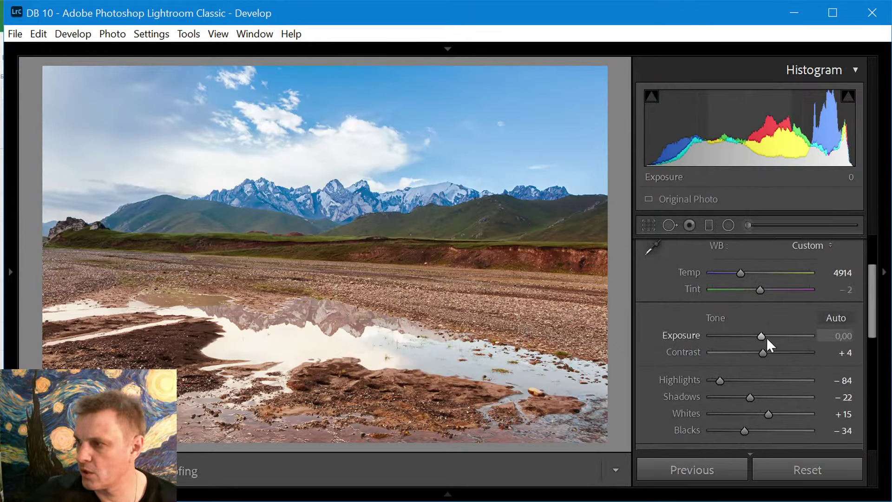
pyautogui.moveTo(754, 333); pyautogui.dragTo(767, 352)
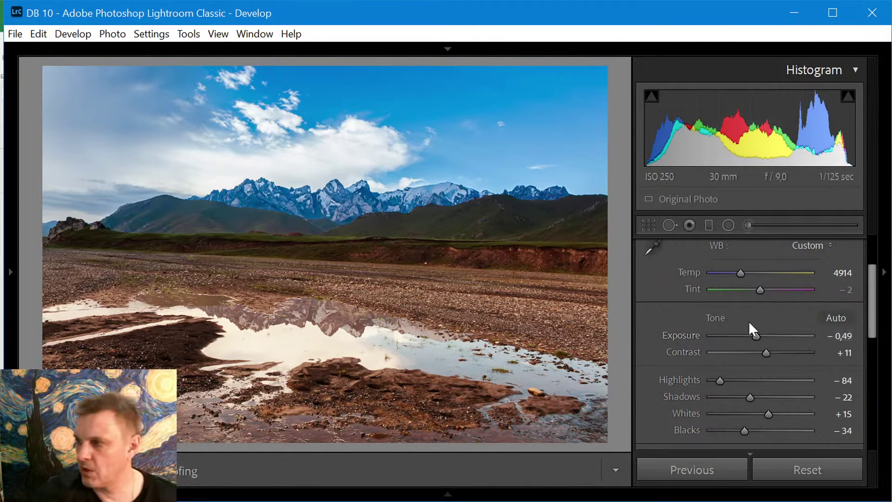
pyautogui.moveTo(755, 336); pyautogui.dragTo(755, 336)
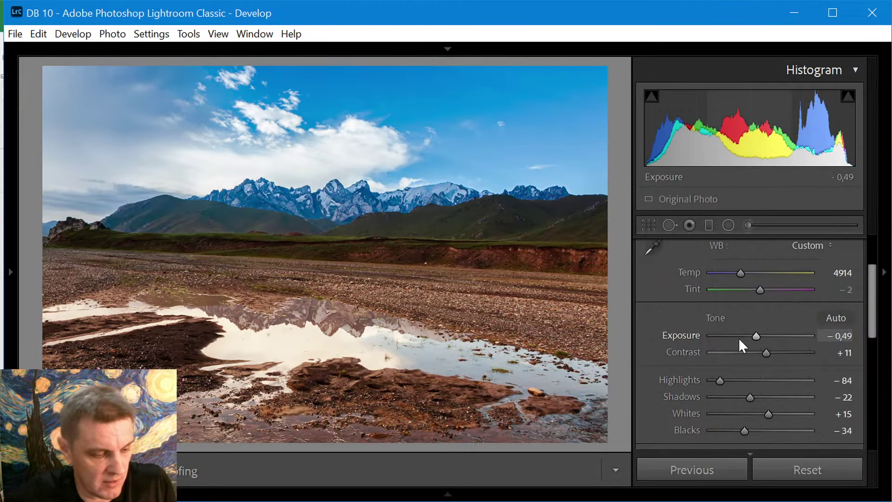
# Compare IMG_5640 with its virtual copies Copy 1 and Copy 2 side by side in Survey view, and clear the multiple selection.
pyautogui.press('g')
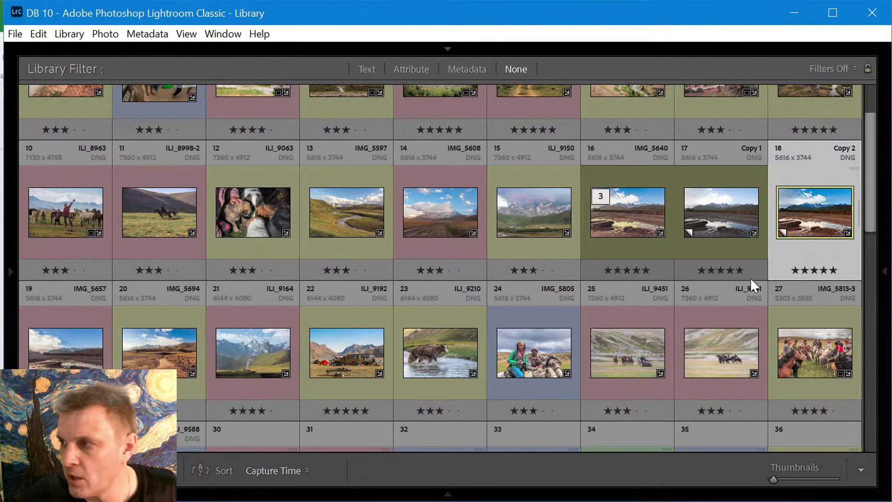
pyautogui.click(630, 222)
pyautogui.doubleClick(630, 221)
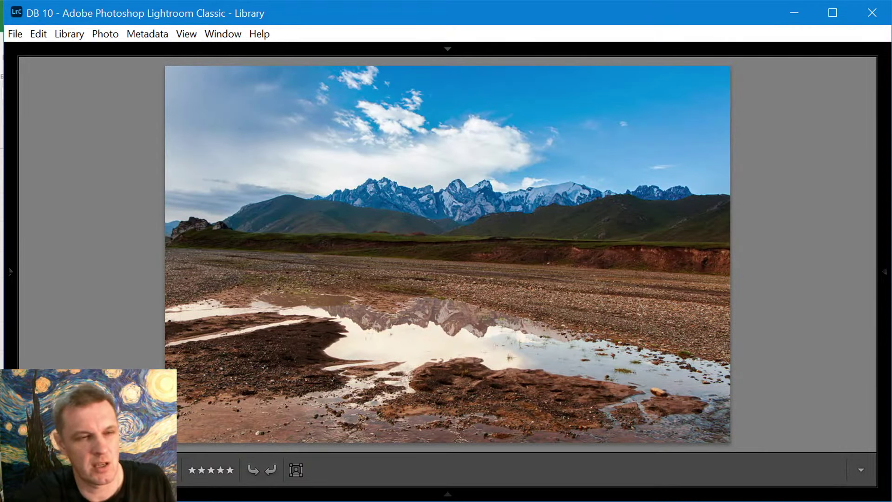
pyautogui.press('g')
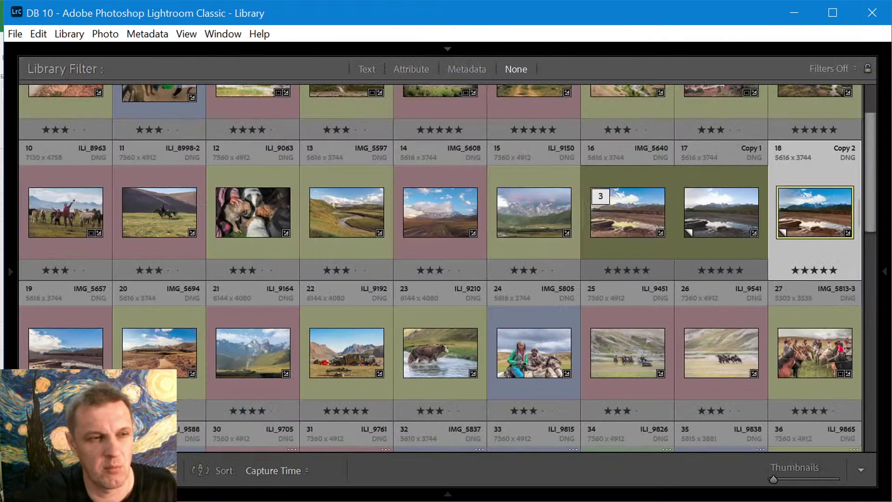
pyautogui.keyDown('shift'); pyautogui.click(643, 222); pyautogui.keyUp('shift')
pyautogui.press('n')
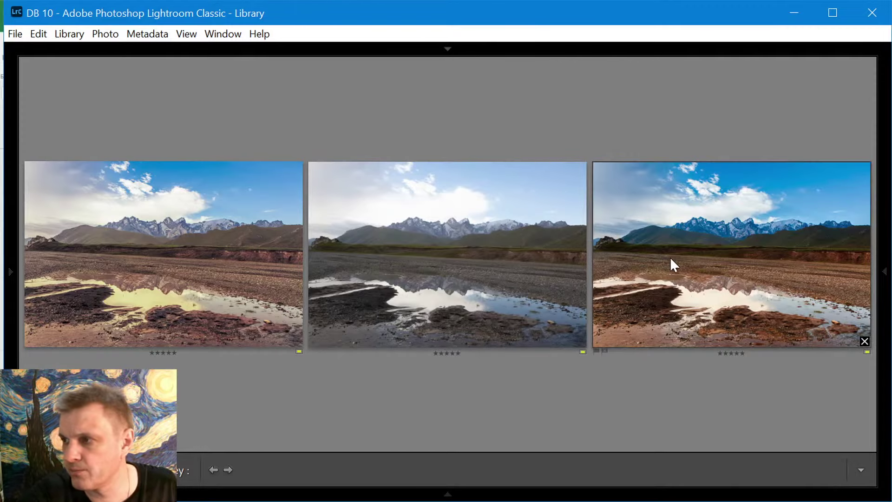
pyautogui.click(472, 278)
pyautogui.press('g')
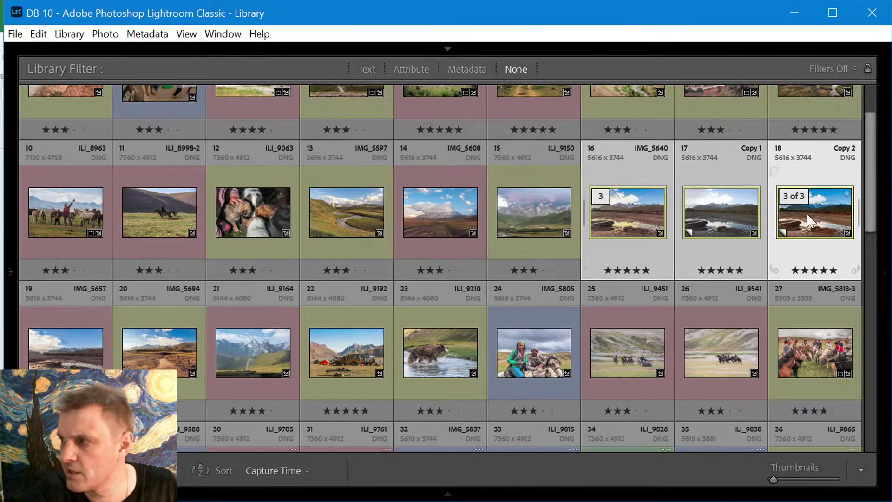
pyautogui.click(534, 230)
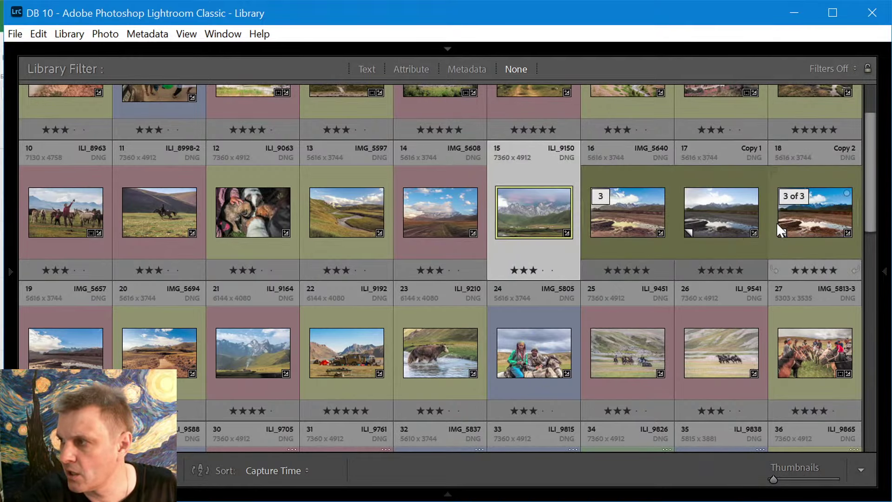
# Reopen Copy 2 for developing and set the Saturation of the mountain brush mask to -54.
pyautogui.click(776, 222)
pyautogui.press('d')
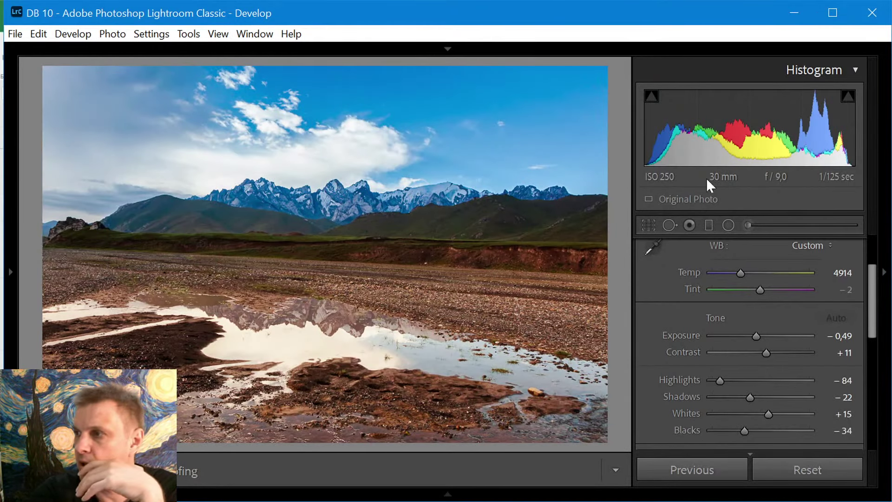
pyautogui.click(748, 225)
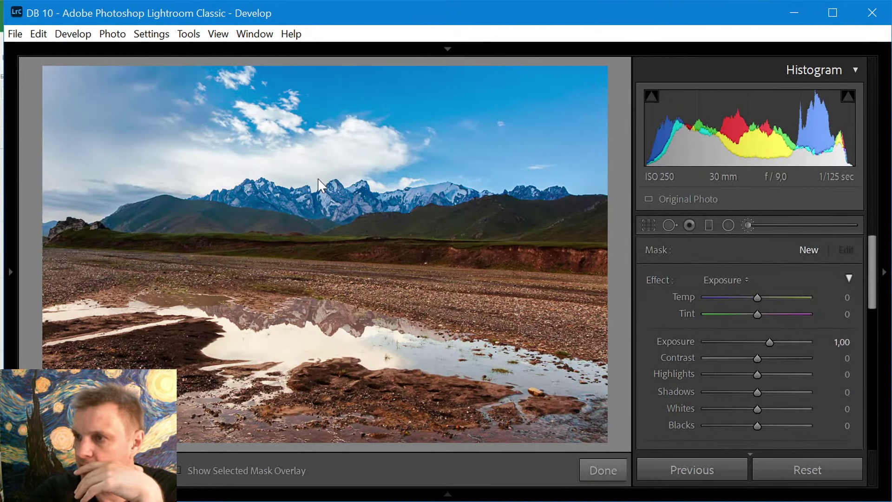
pyautogui.click(573, 187)
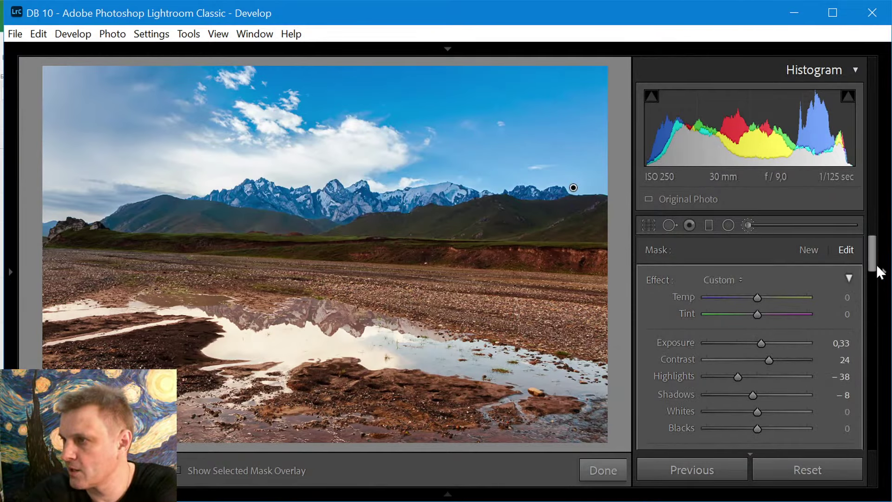
pyautogui.moveTo(876, 263); pyautogui.dragTo(874, 291)
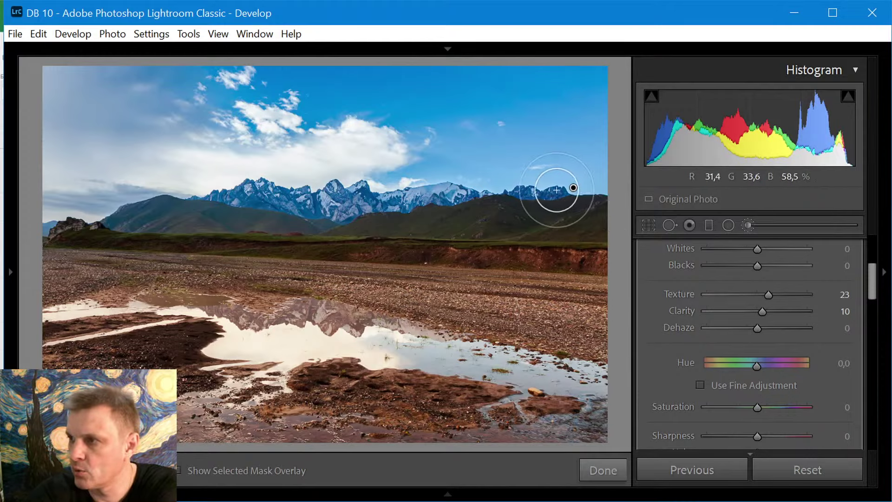
pyautogui.moveTo(756, 408); pyautogui.dragTo(729, 405)
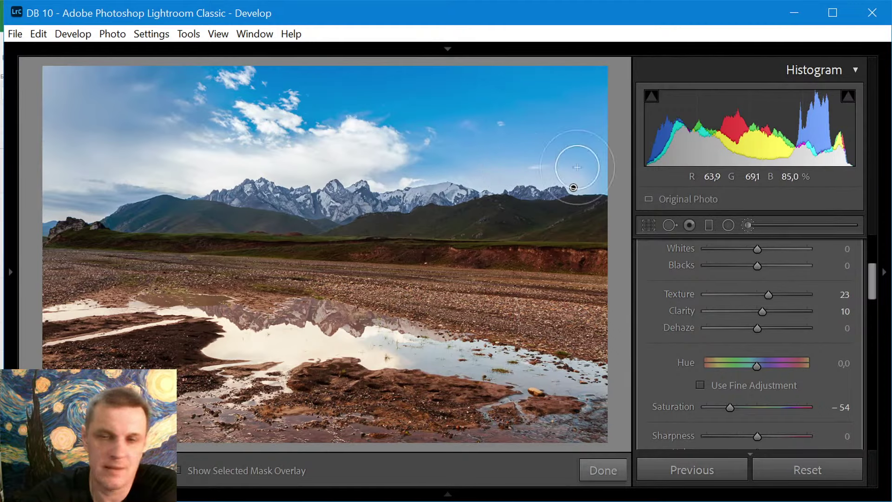
# Erase the mountain mask from the sky above the peaks with Auto Mask on and eraser size 9,0, and return to the library grid.
pyautogui.scroll(1, 874, 292)
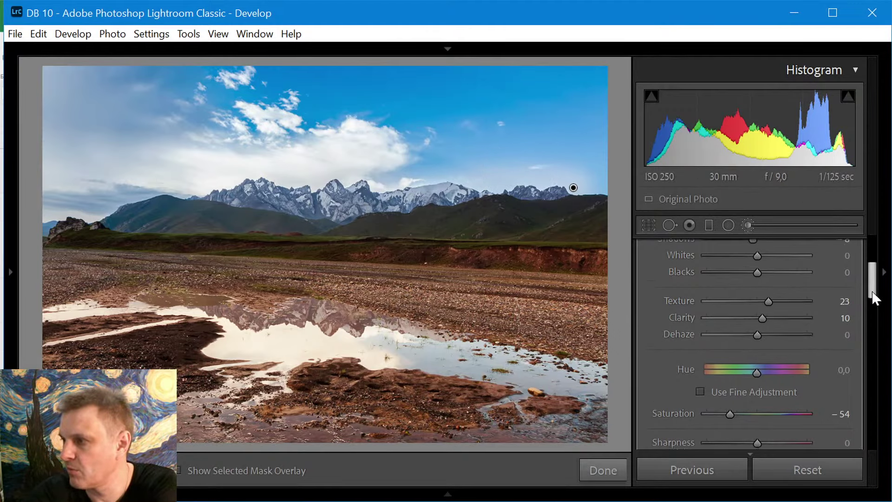
pyautogui.moveTo(873, 292); pyautogui.dragTo(866, 329)
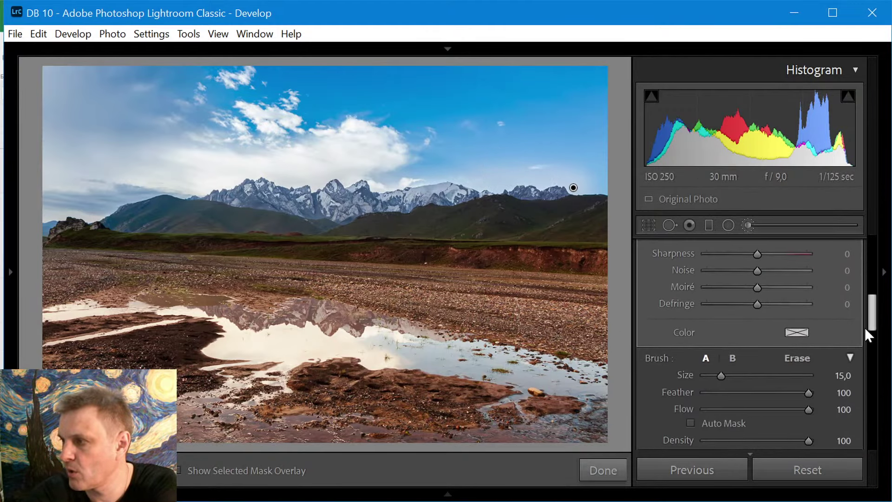
pyautogui.click(801, 358)
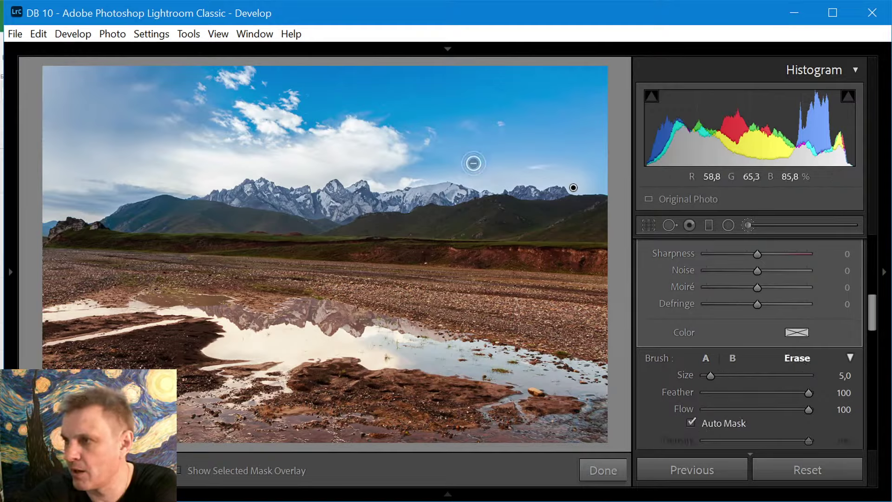
pyautogui.scroll(1, 462, 169)
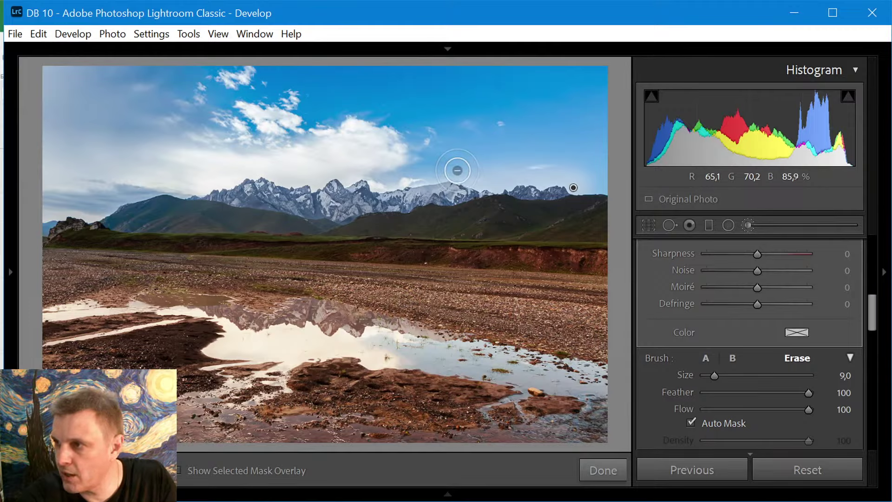
pyautogui.scroll(3, 456, 171)
pyautogui.moveTo(523, 175)
pyautogui.mouseDown()
pyautogui.moveTo(562, 175)
pyautogui.moveTo(585, 190)
pyautogui.moveTo(532, 171)
pyautogui.moveTo(424, 171)
pyautogui.moveTo(325, 157)
pyautogui.moveTo(189, 169)
pyautogui.moveTo(414, 155)
pyautogui.moveTo(352, 138)
pyautogui.mouseUp()
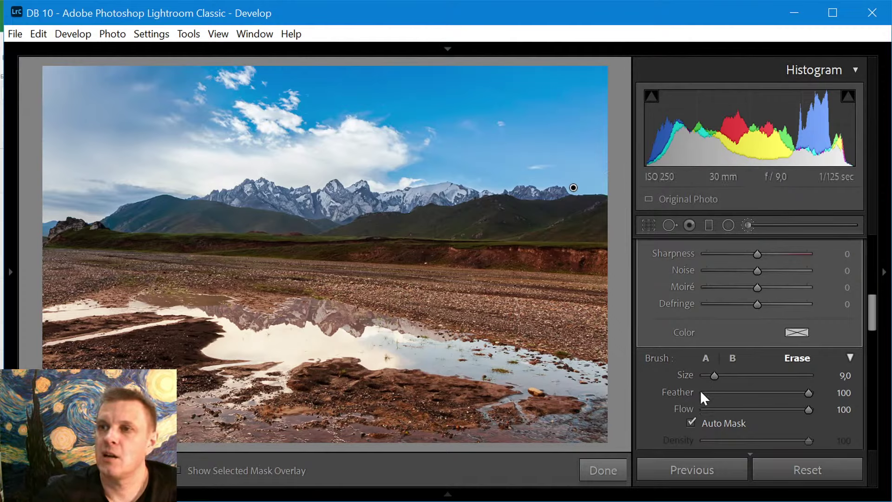
pyautogui.click(604, 470)
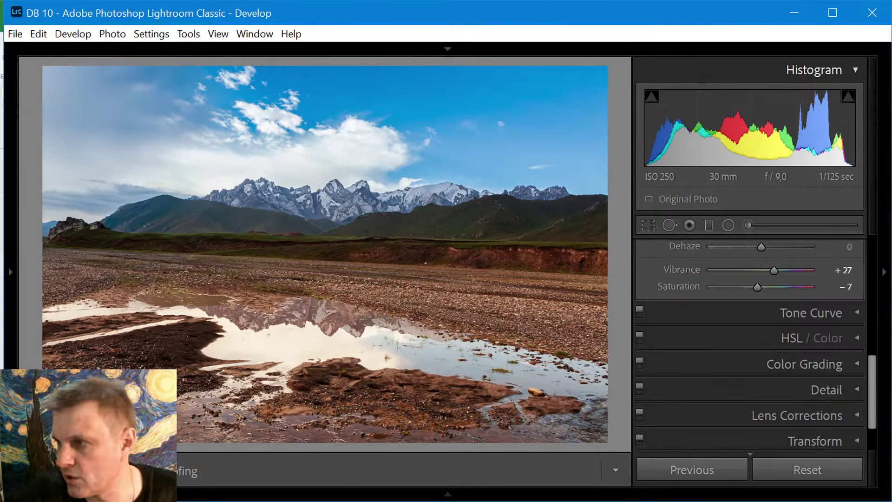
pyautogui.press('g')
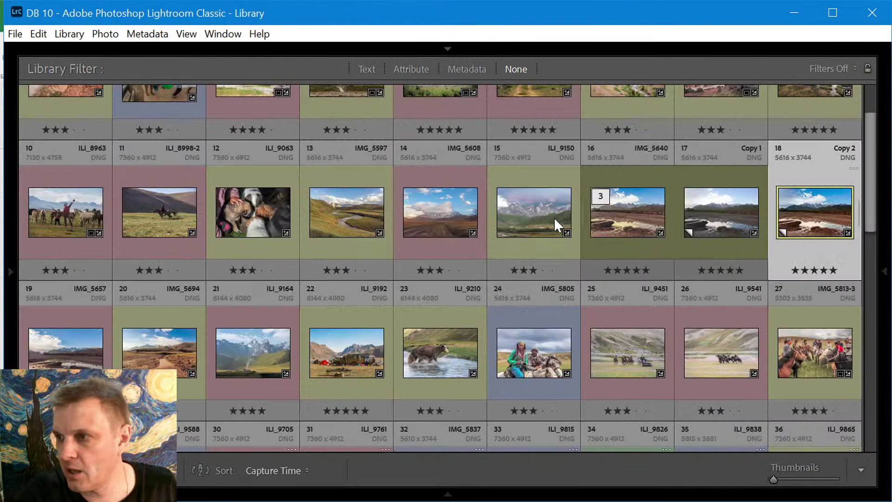
# Compare IMG_5640, Copy 1 and Copy 2 together in Survey view, and return to the grid.
pyautogui.keyDown('shift'); pyautogui.click(643, 213); pyautogui.keyUp('shift')
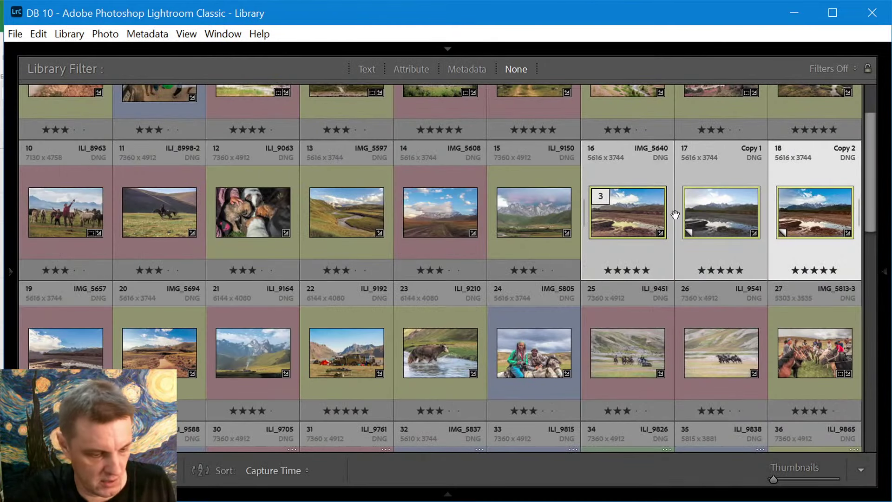
pyautogui.press('n')
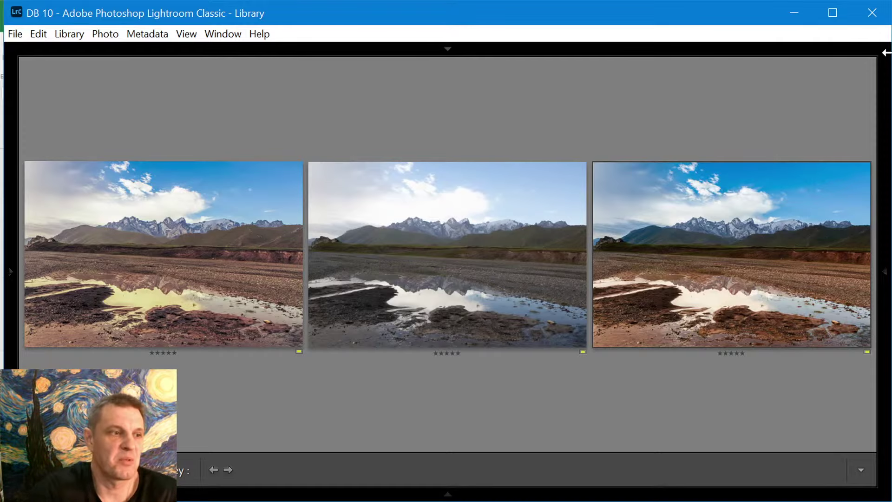
pyautogui.click(443, 246)
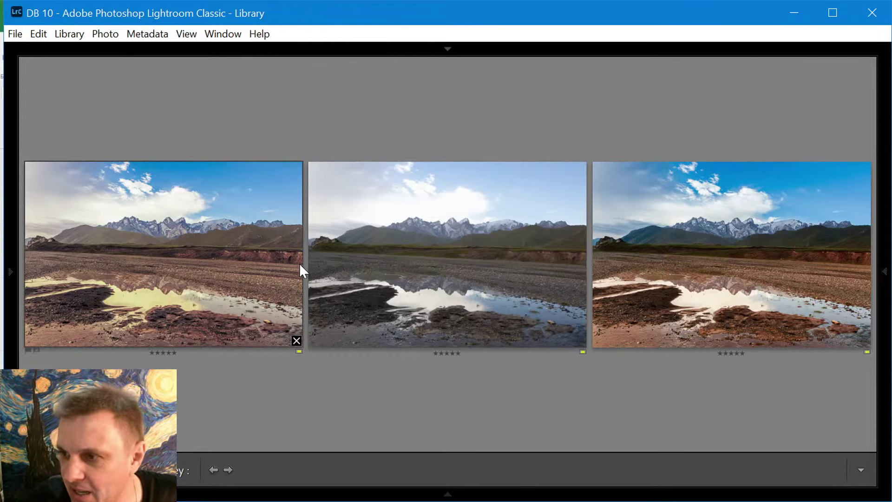
pyautogui.click(385, 277)
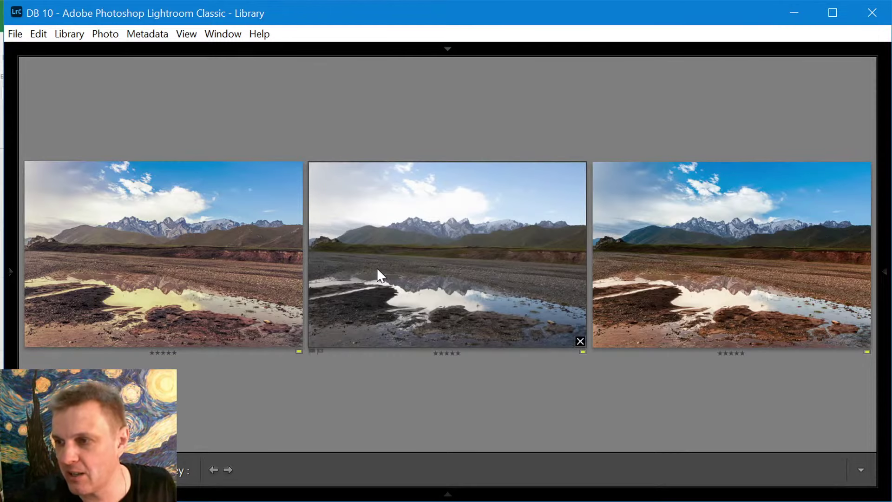
pyautogui.press('g')
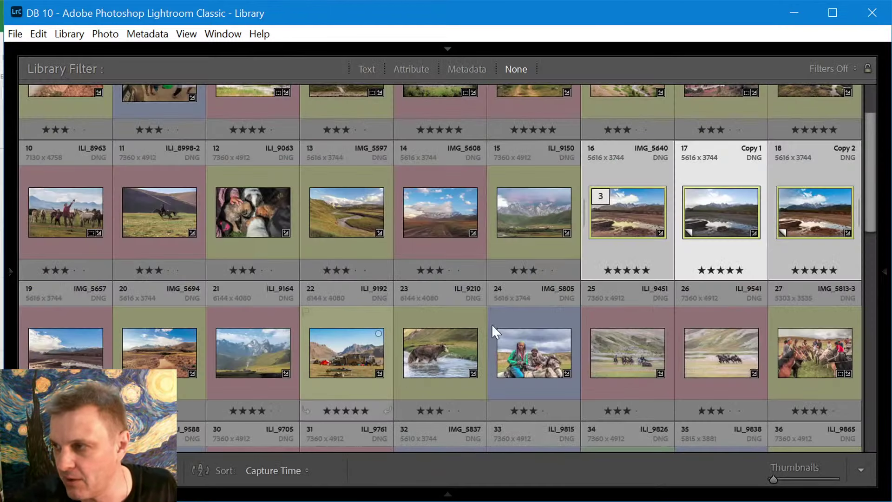
# Compare only IMG_5640 and Copy 1 side by side in Survey view, and return to the grid.
pyautogui.click(632, 222)
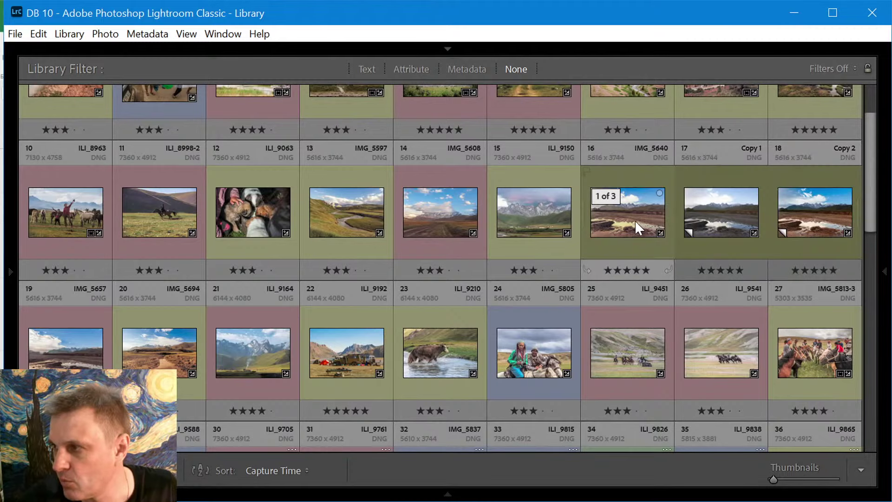
pyautogui.keyDown('ctrl'); pyautogui.click(723, 215); pyautogui.keyUp('ctrl')
pyautogui.press('n')
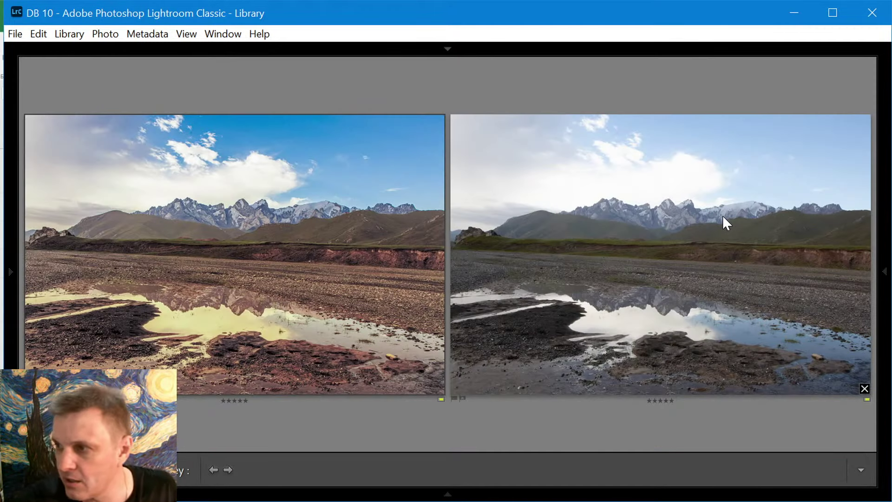
pyautogui.press('g')
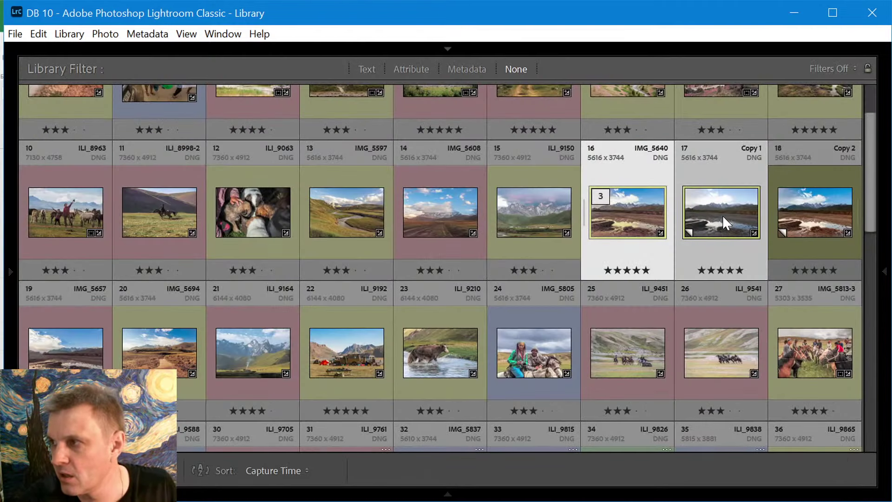
# Compare only Copy 1 and Copy 2 side by side in Survey view, and return to the grid.
pyautogui.click(557, 205)
pyautogui.click(722, 202)
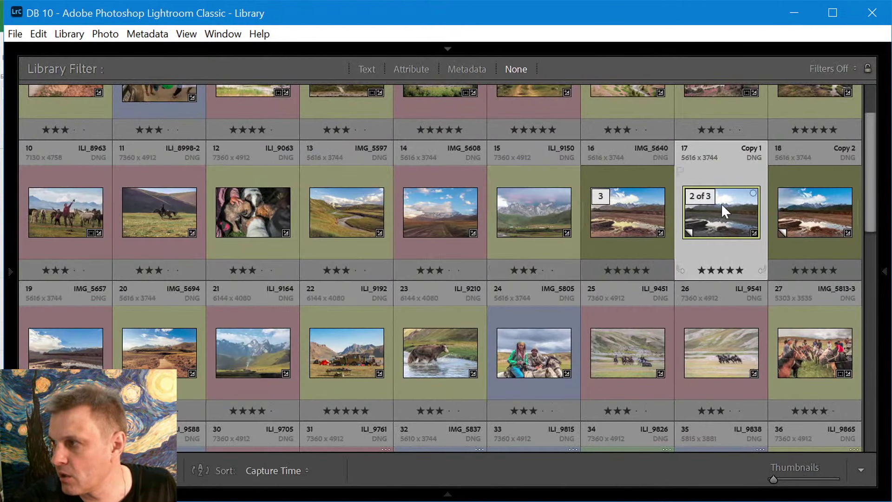
pyautogui.keyDown('ctrl'); pyautogui.click(824, 220); pyautogui.keyUp('ctrl')
pyautogui.press('n')
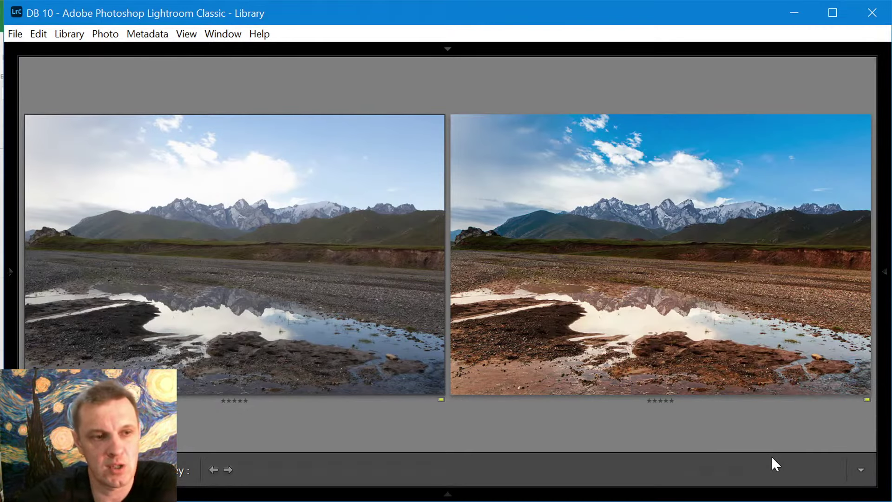
pyautogui.press('g')
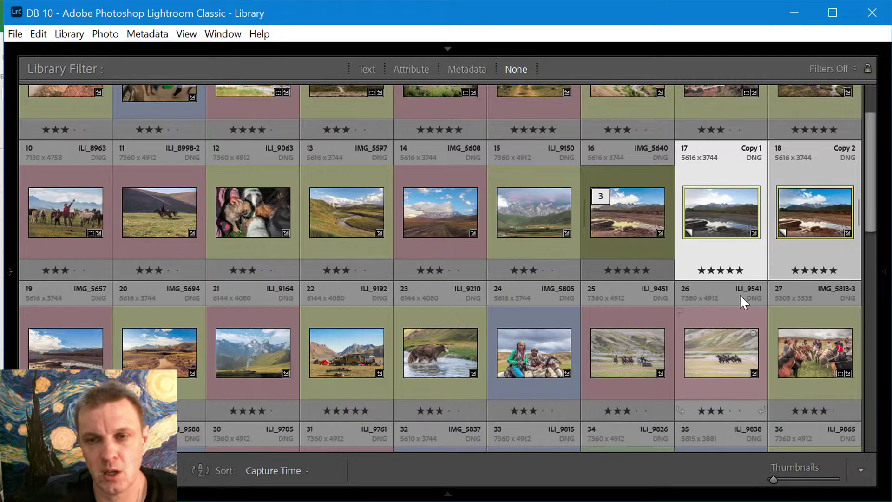
# View IMG_5657 and Copy 2 one after the other in Loupe view, with the Navigator side hidden for Copy 2.
pyautogui.rightClick(10, 279)
pyautogui.click(24, 324)
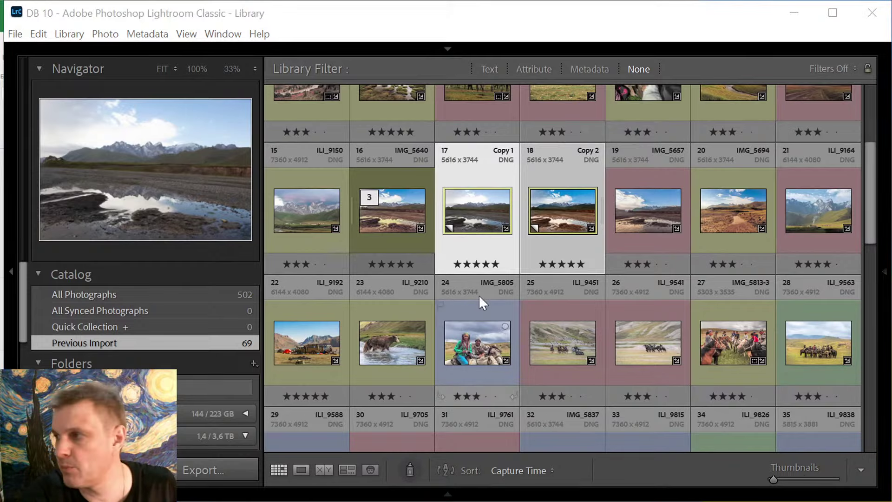
pyautogui.click(667, 219)
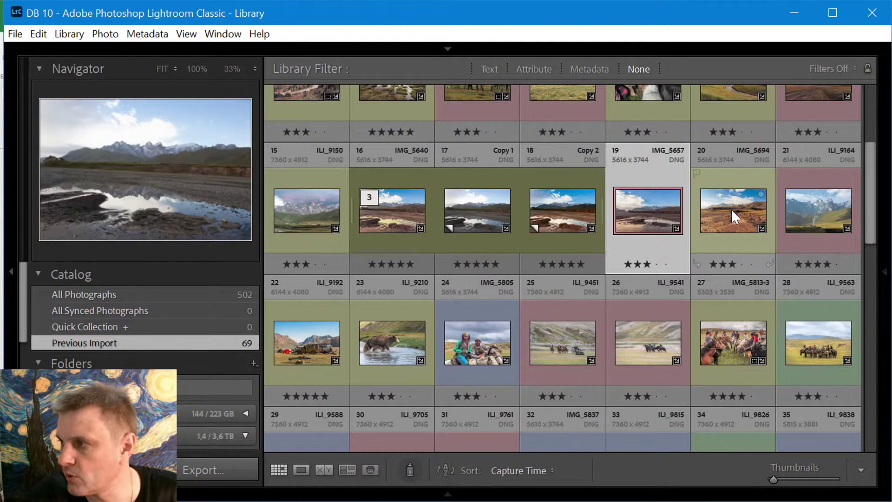
pyautogui.doubleClick(643, 227)
pyautogui.press('g')
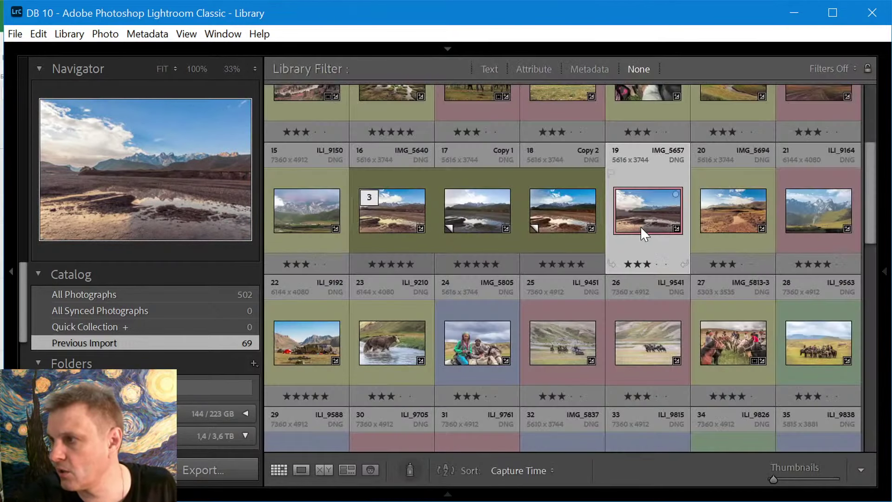
pyautogui.click(563, 217)
pyautogui.doubleClick(562, 216)
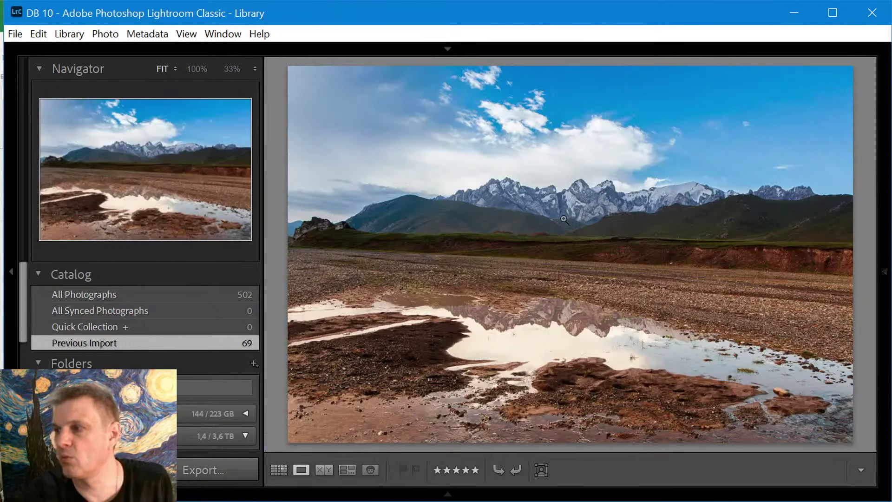
pyautogui.click(10, 273)
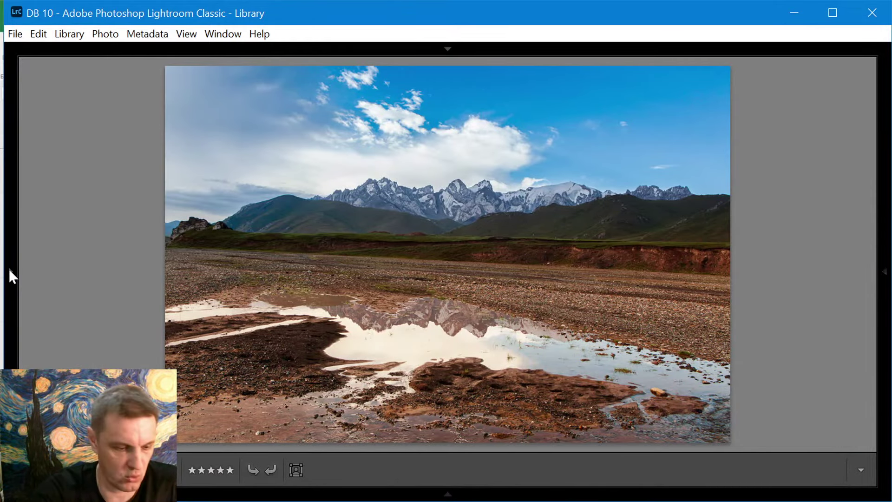
pyautogui.press('t')
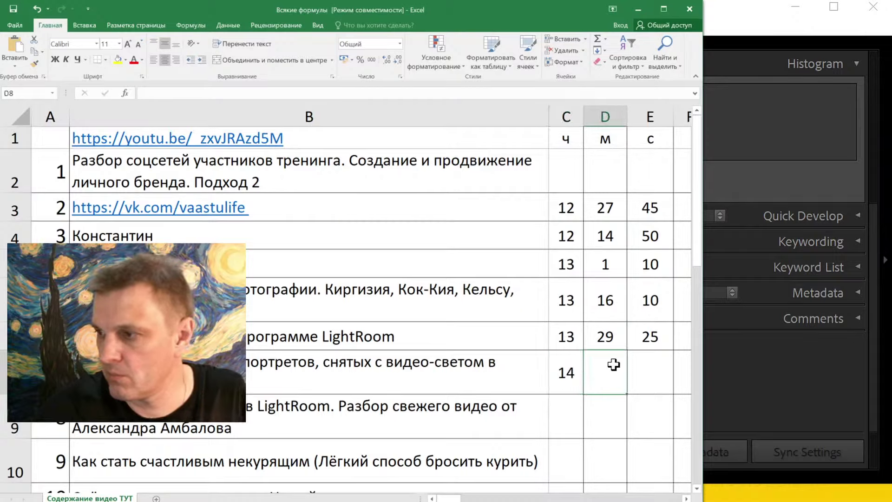
# Enter 13 in the minutes column and 27 in the seconds column of row 8 in the video contents table.
pyautogui.write('13')
pyautogui.press('Tab')
pyautogui.write('27')
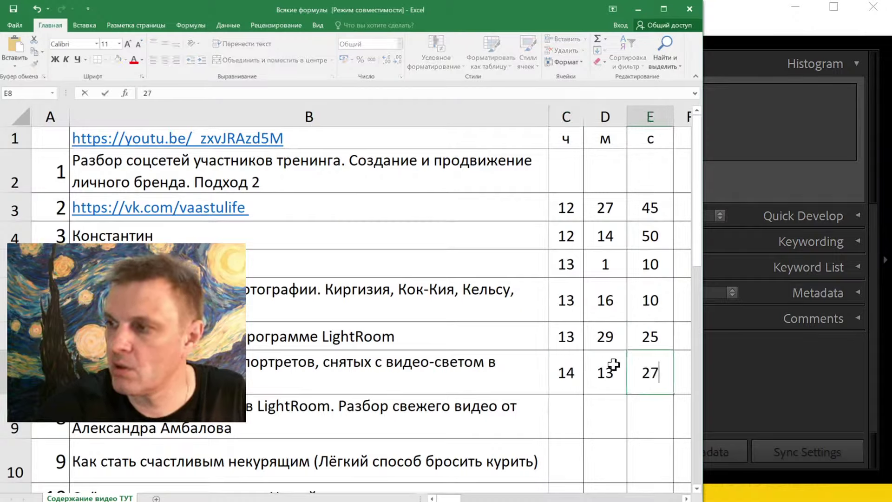
pyautogui.hotkey('ctrl', 'Return')
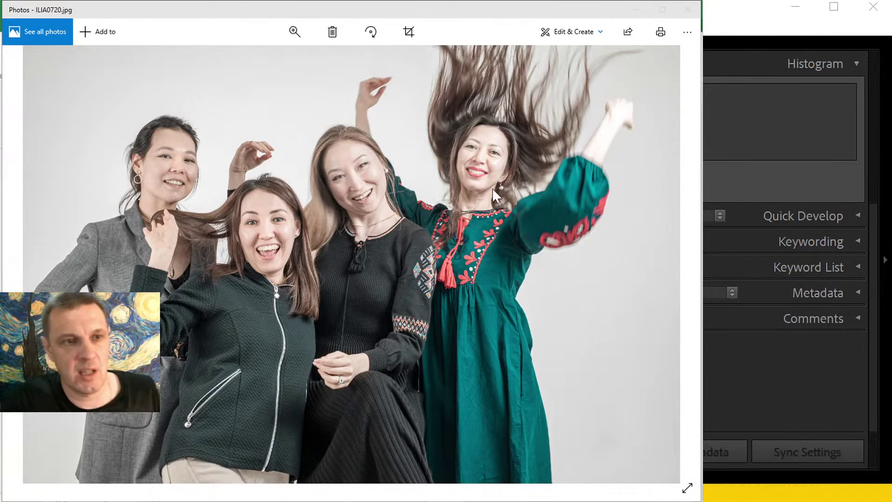
# Switch to Lightroom and bring the raw file ILIA0720 from the 2021.02.21 SoulProduction folder into the import dialog.
pyautogui.click(830, 132)
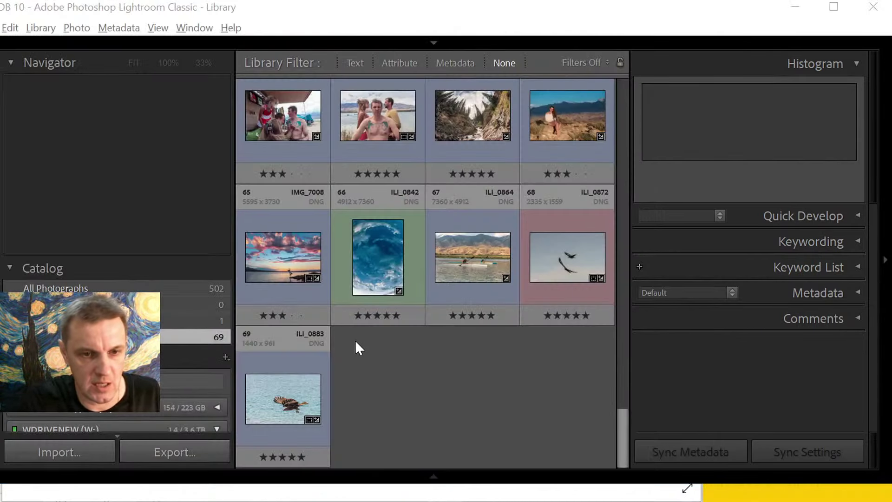
pyautogui.hotkey('alt', 'Tab')
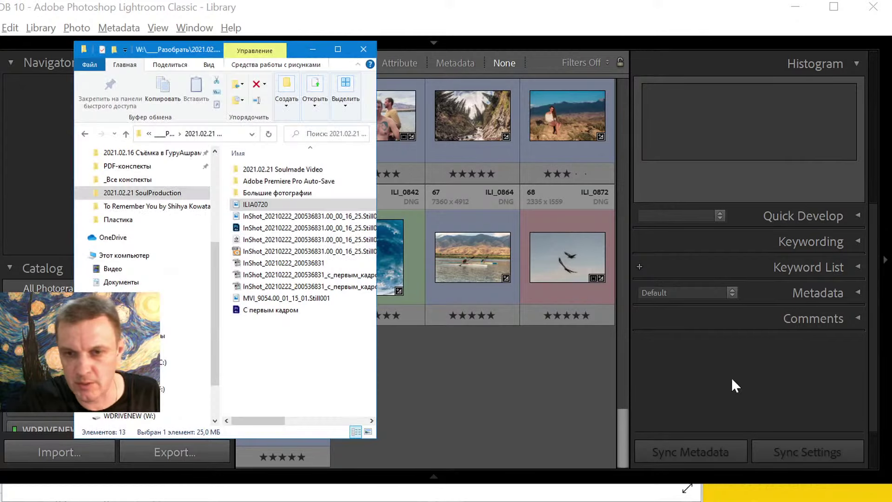
pyautogui.moveTo(281, 211); pyautogui.dragTo(528, 405)
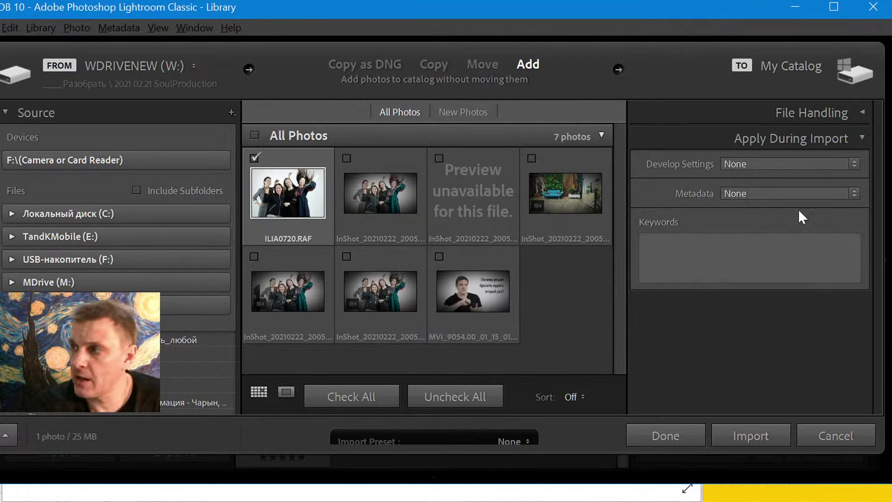
pyautogui.click(743, 164)
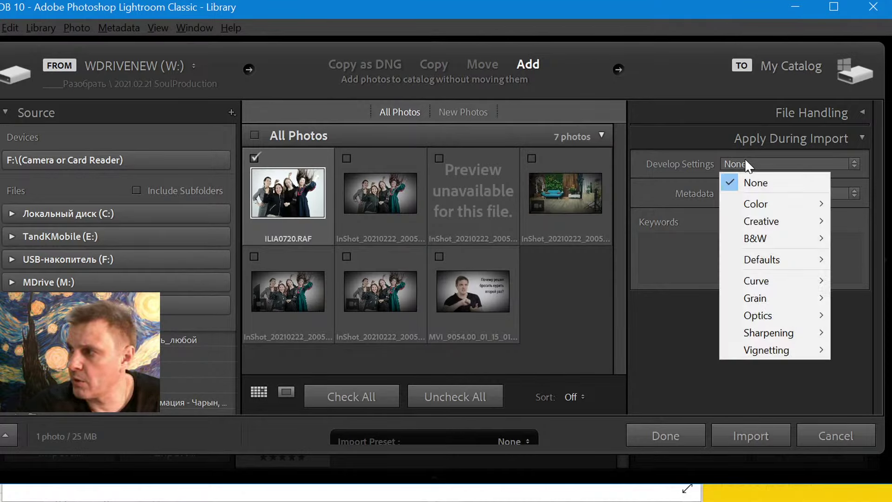
pyautogui.moveTo(769, 351)
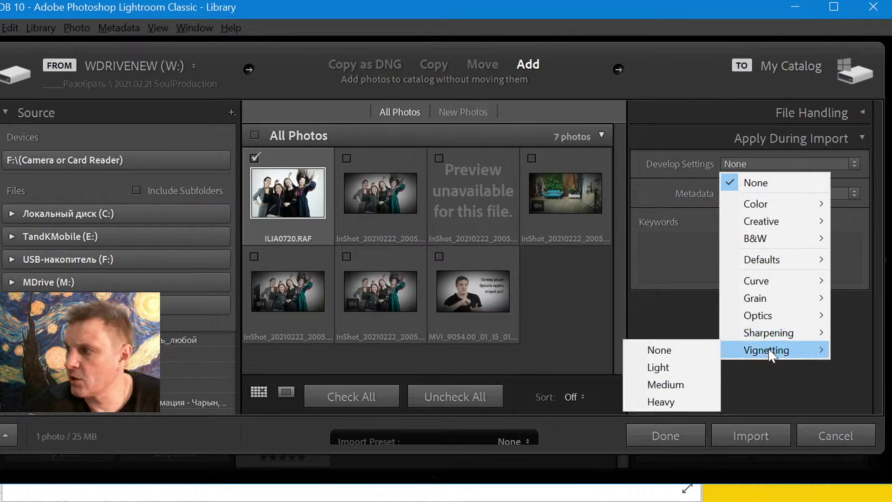
pyautogui.click(666, 314)
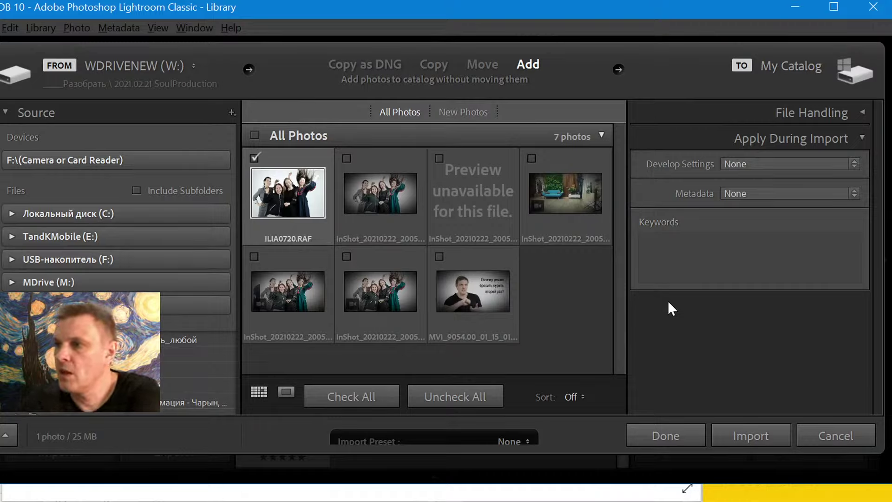
pyautogui.click(684, 274)
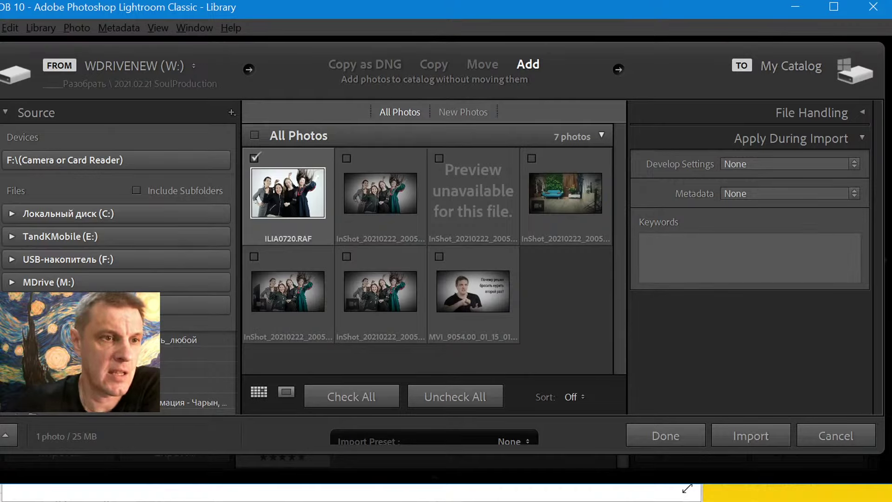
pyautogui.click(808, 354)
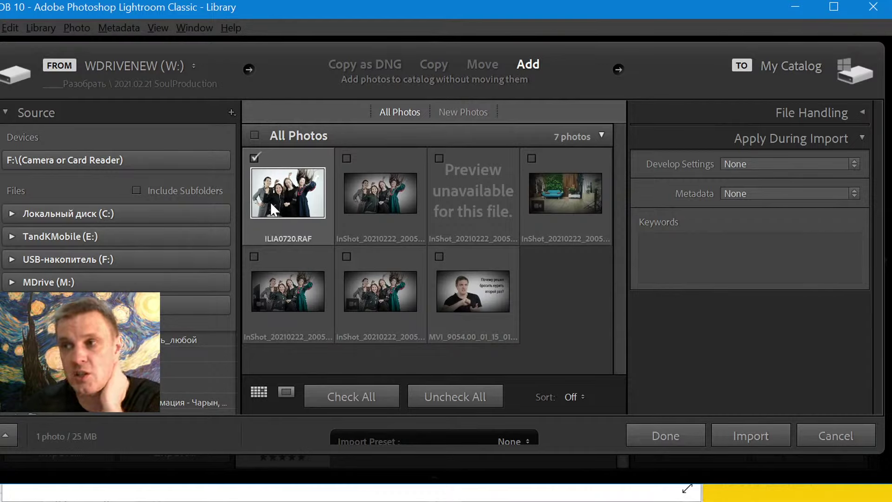
# Import ILIA0720.RAF into the catalog with the Add method and Develop Settings at None.
pyautogui.moveTo(272, 205)
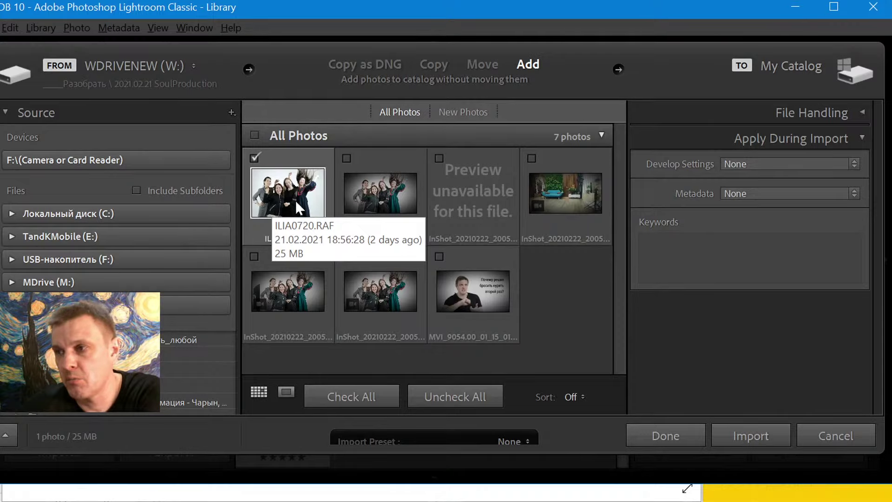
pyautogui.click(763, 166)
pyautogui.click(764, 189)
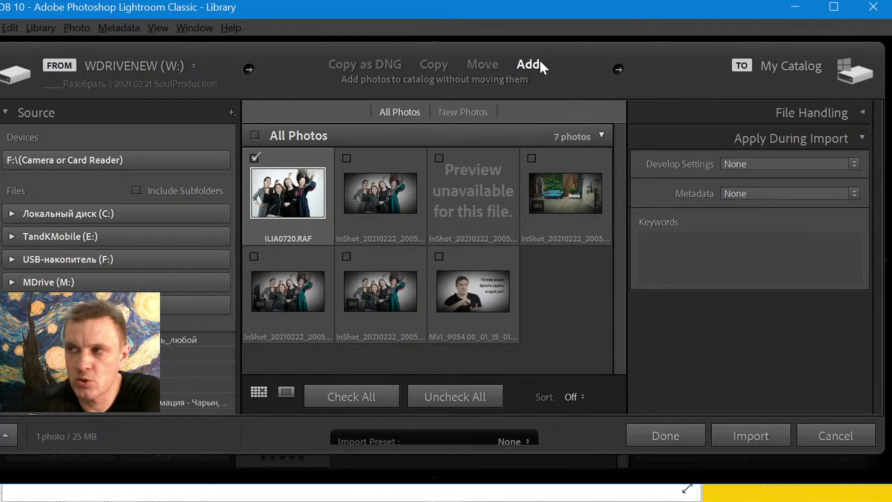
pyautogui.click(751, 434)
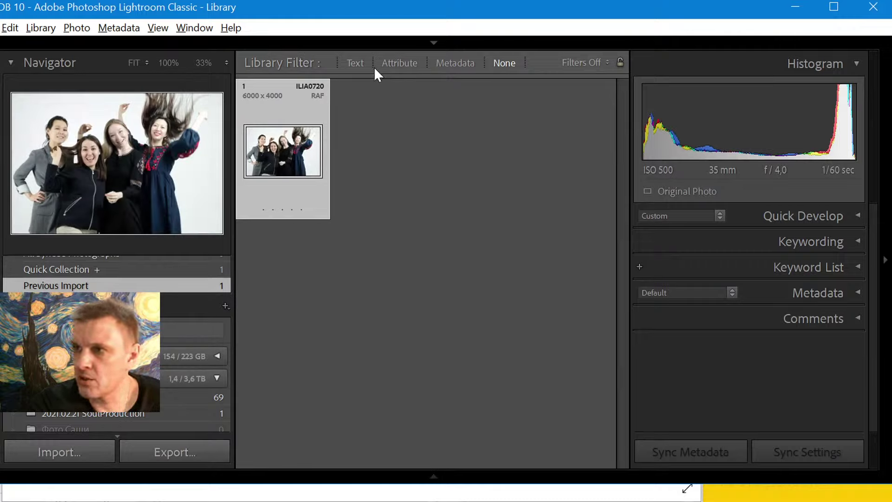
# Open the imported group portrait ILIA0720 in the Develop module and hide the module picker.
pyautogui.click(434, 44)
pyautogui.click(497, 74)
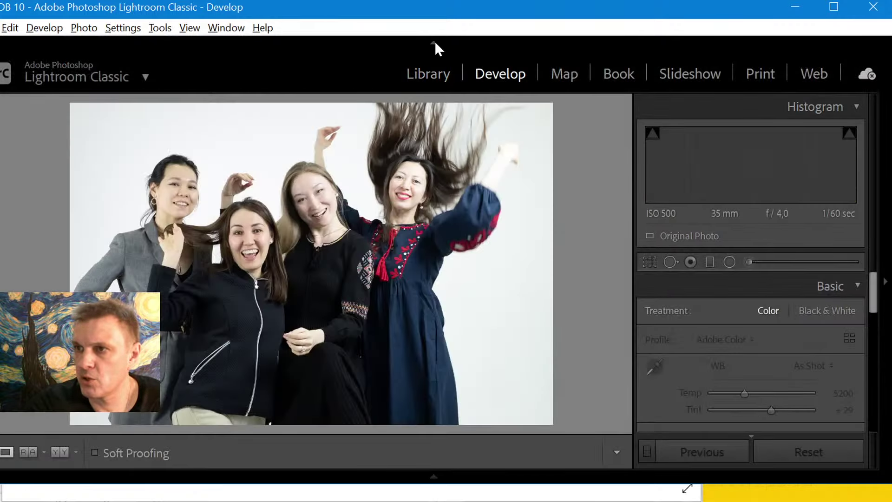
pyautogui.click(434, 43)
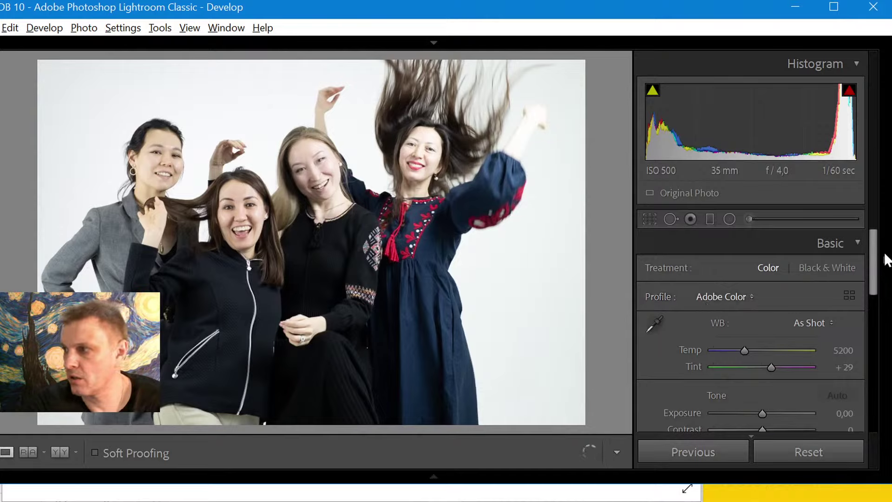
# Try to resize the develop settings panel, returning to Lightroom from the finished ILIA0720.jpg shown in Photos.
pyautogui.moveTo(877, 243)
pyautogui.mouseDown()
pyautogui.moveTo(872, 269)
pyautogui.moveTo(867, 249)
pyautogui.mouseUp()
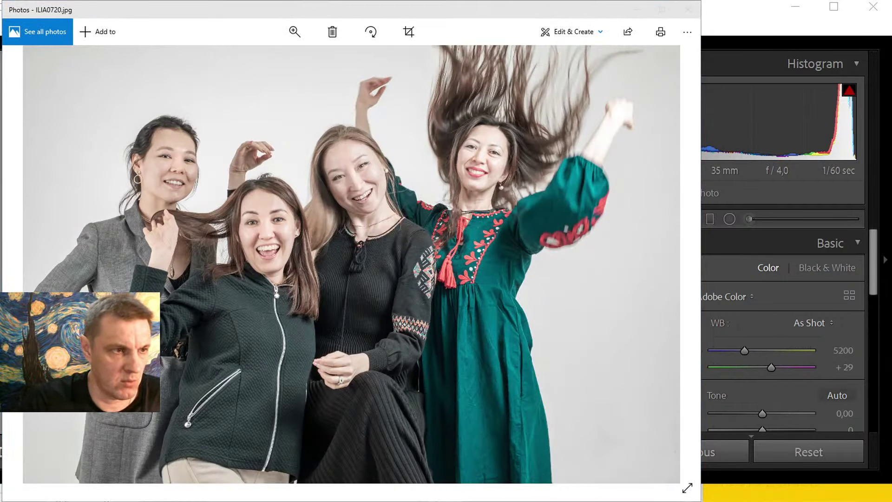
pyautogui.hotkey('alt', 'Tab')
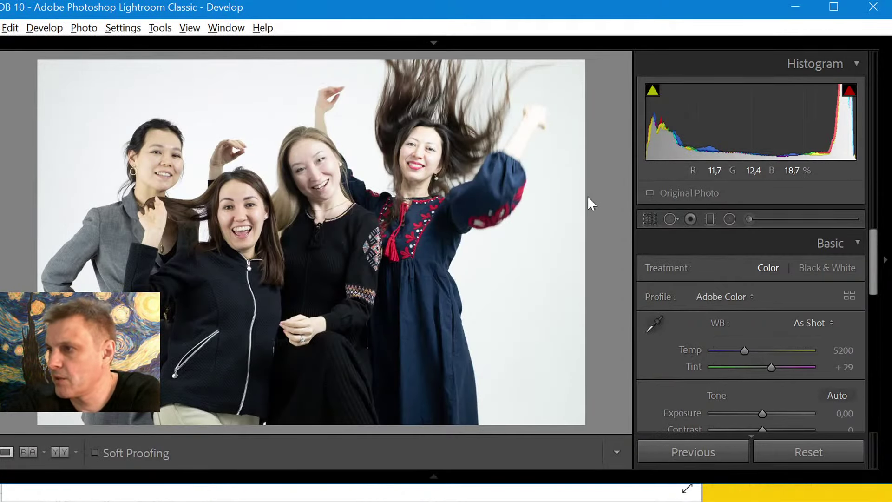
pyautogui.moveTo(880, 238); pyautogui.dragTo(866, 189)
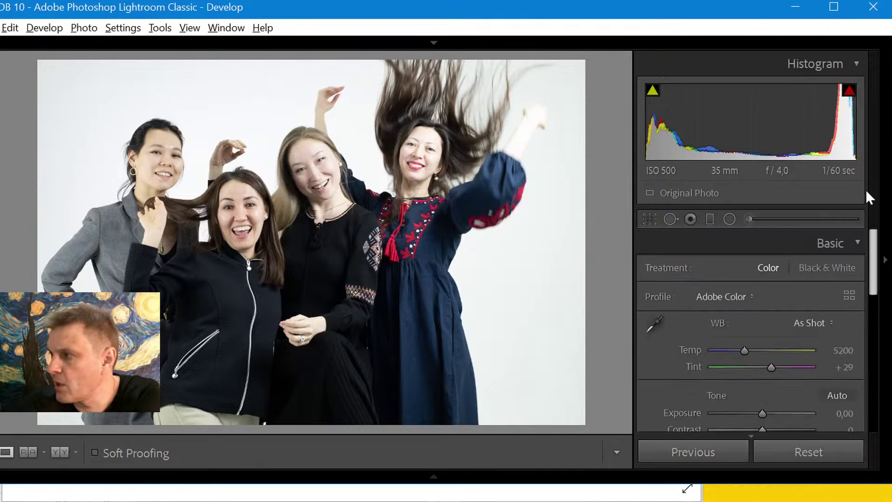
# Collapse the Histogram section and sample the white balance from two spots on the white studio background.
pyautogui.click(856, 66)
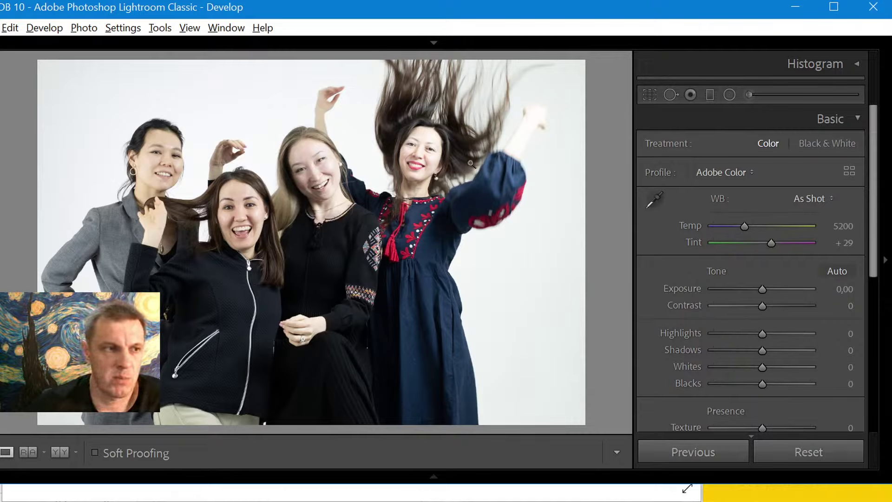
pyautogui.click(657, 205)
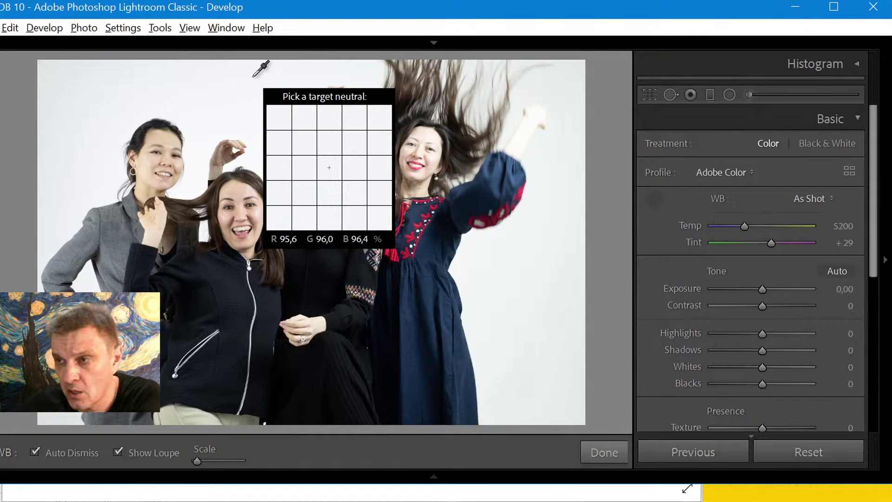
pyautogui.click(170, 80)
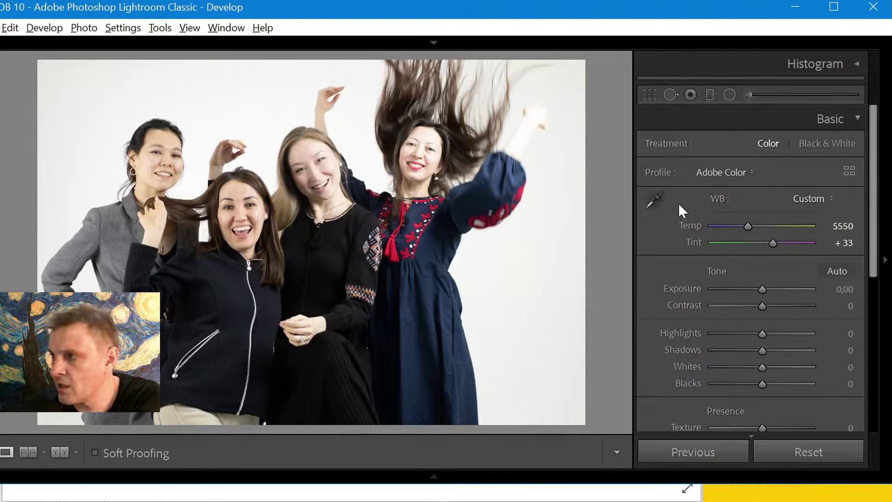
pyautogui.click(665, 200)
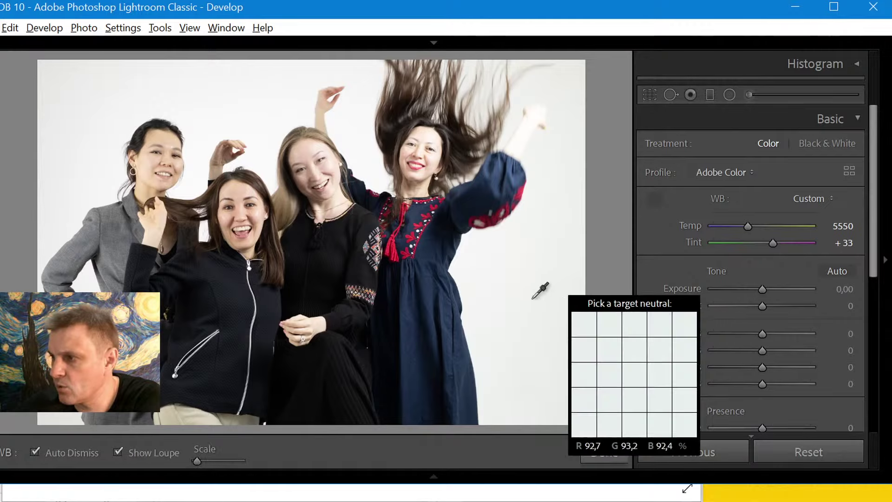
pyautogui.click(529, 302)
# Set the white balance Temp to 5500 and the Tint to +29.
pyautogui.click(843, 226)
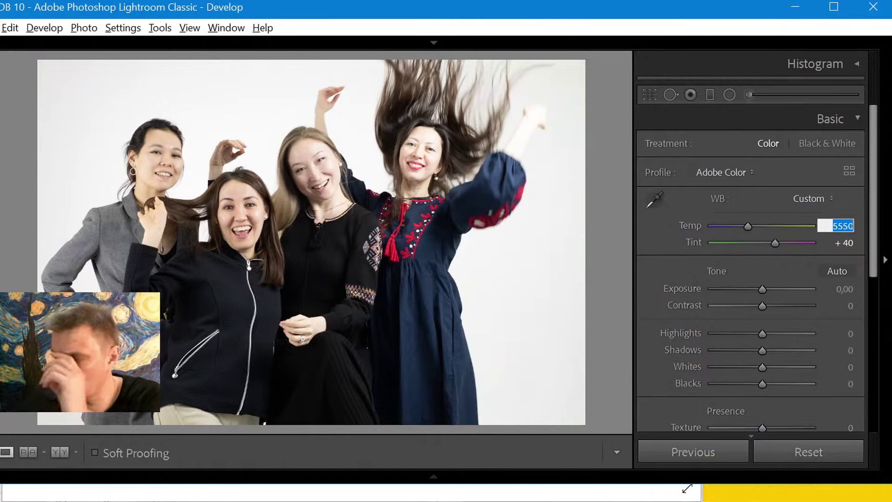
pyautogui.write('5')
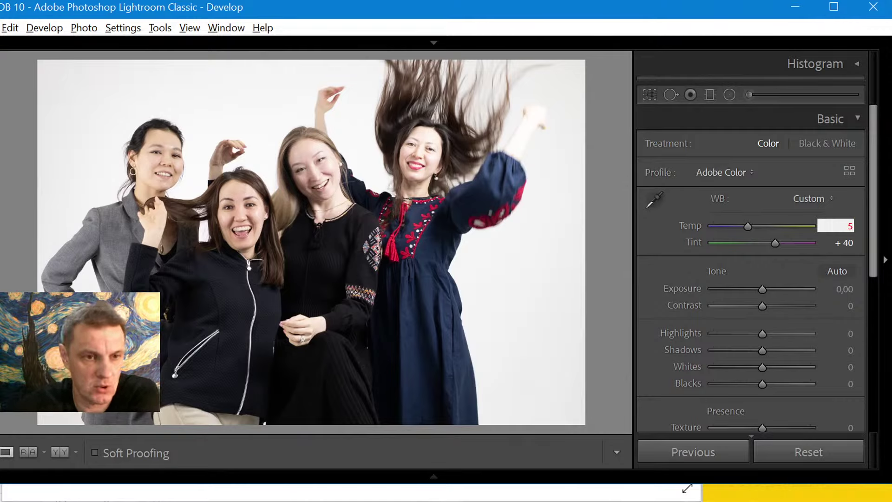
pyautogui.write('500')
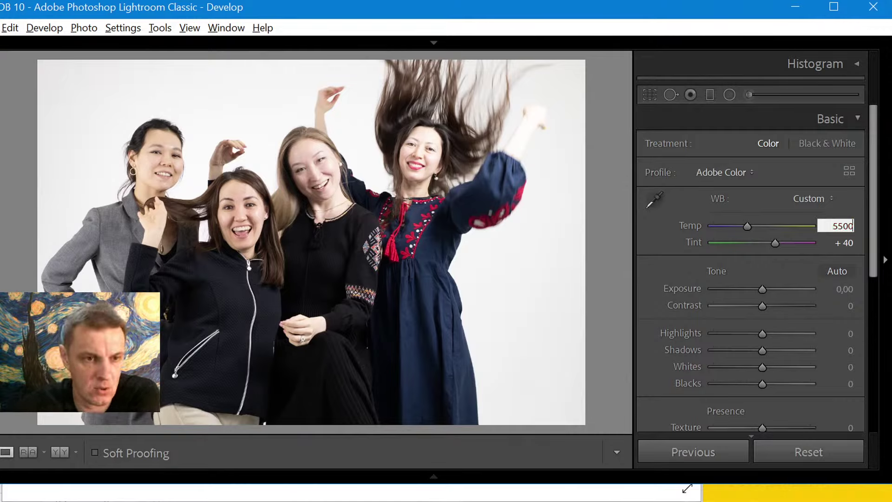
pyautogui.press('Return')
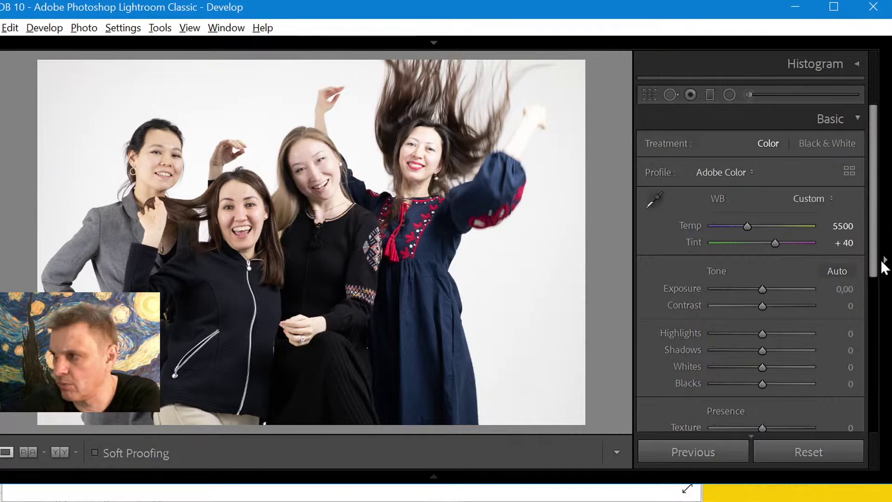
pyautogui.click(848, 243)
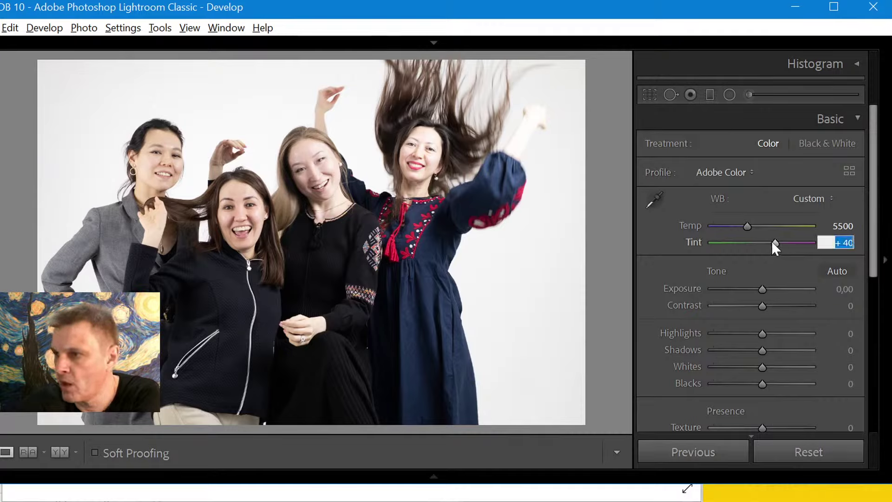
pyautogui.moveTo(774, 244); pyautogui.dragTo(769, 243)
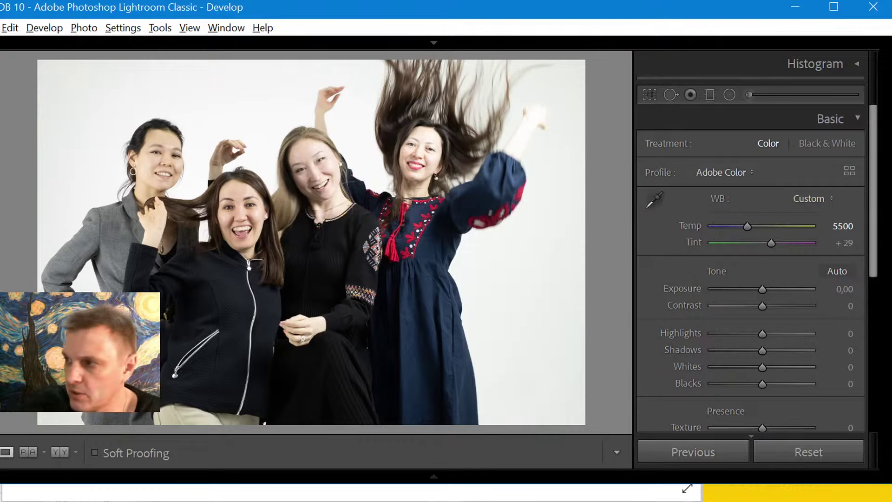
# Sample the white balance from the front woman's dark jacket and from the black dress beside her.
pyautogui.click(655, 200)
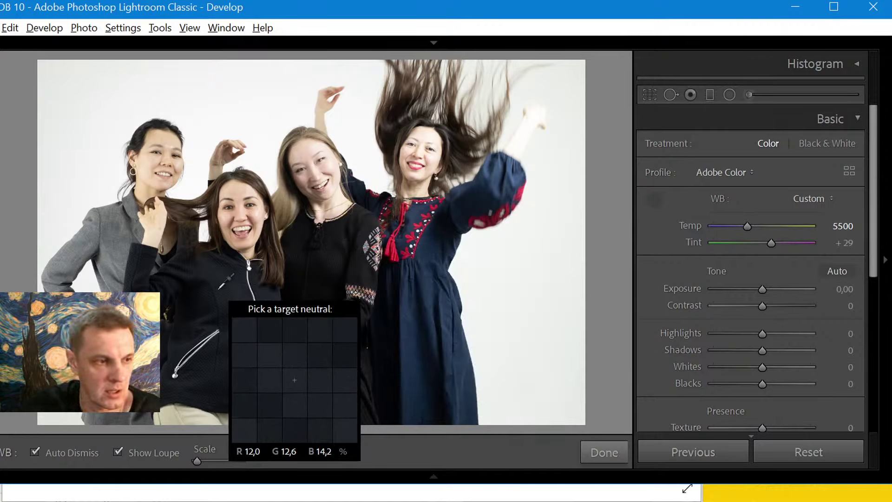
pyautogui.click(219, 288)
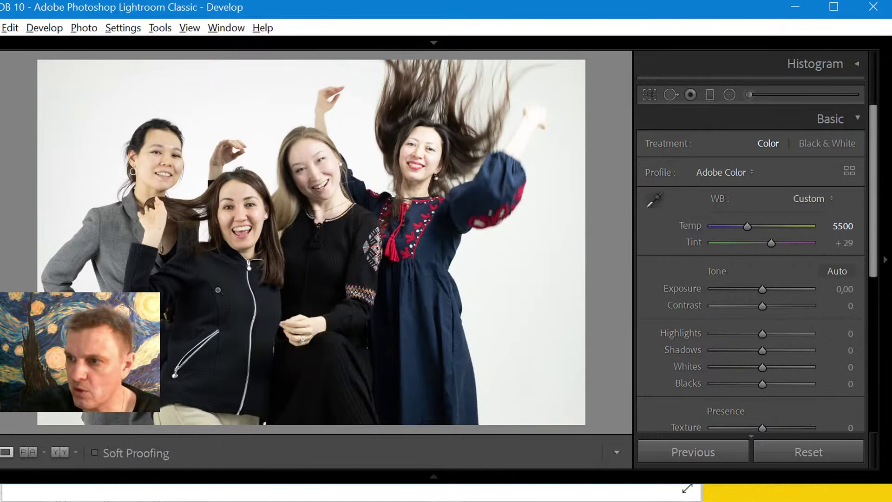
pyautogui.click(655, 199)
pyautogui.click(339, 278)
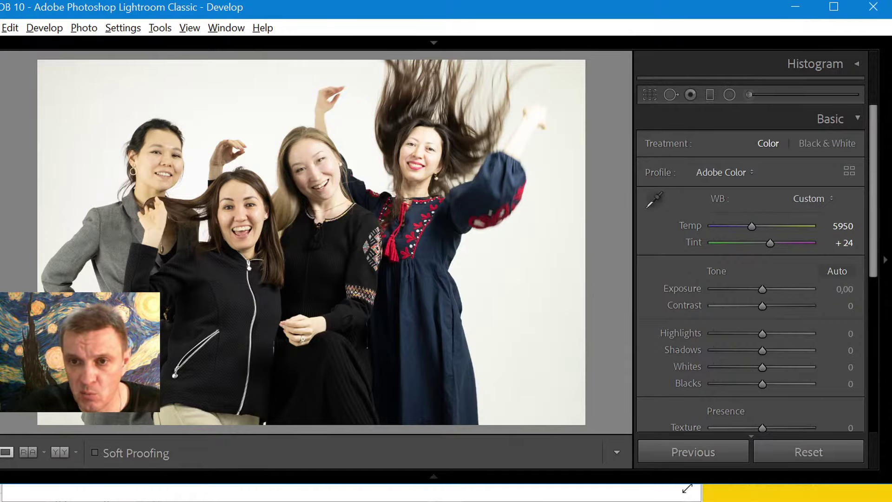
# Bring the window fully into view and restore the earlier White Balance: Custom state from the edit history.
pyautogui.moveTo(27, 209); pyautogui.dragTo(6, 219)
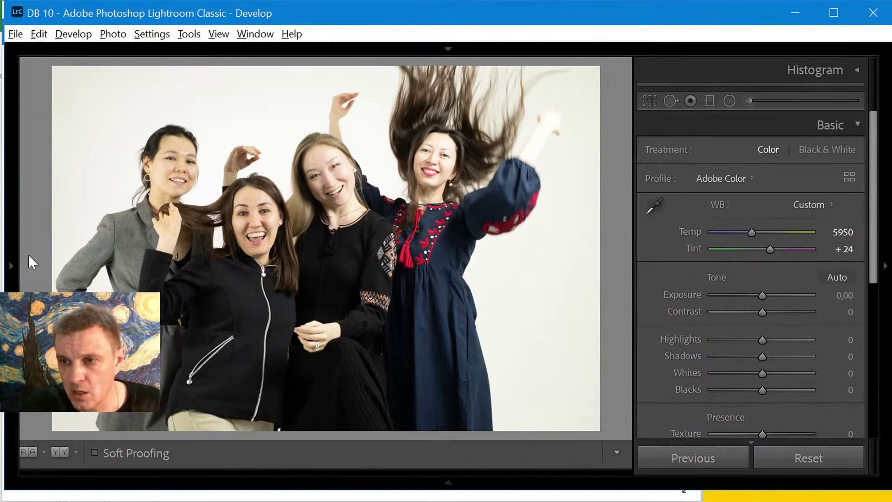
pyautogui.click(11, 264)
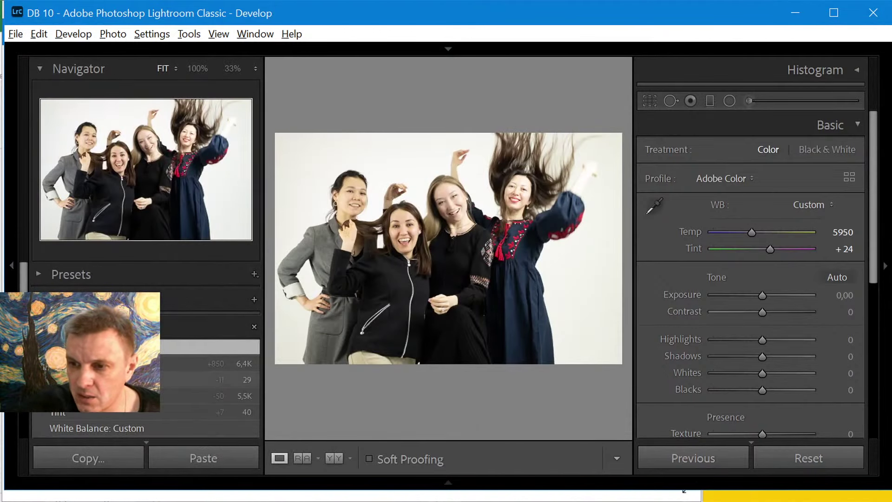
pyautogui.click(80, 430)
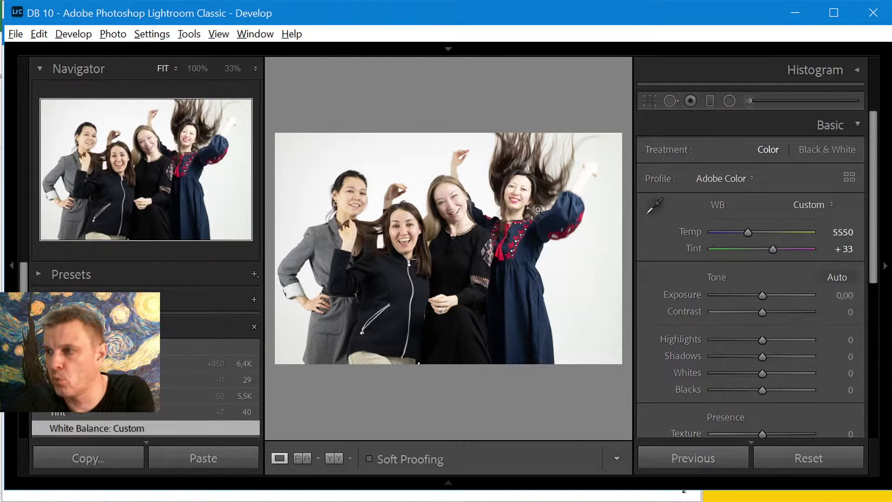
# Set the white balance Temp to 5500 and the Tint to +20.
pyautogui.click(844, 235)
pyautogui.write('2')
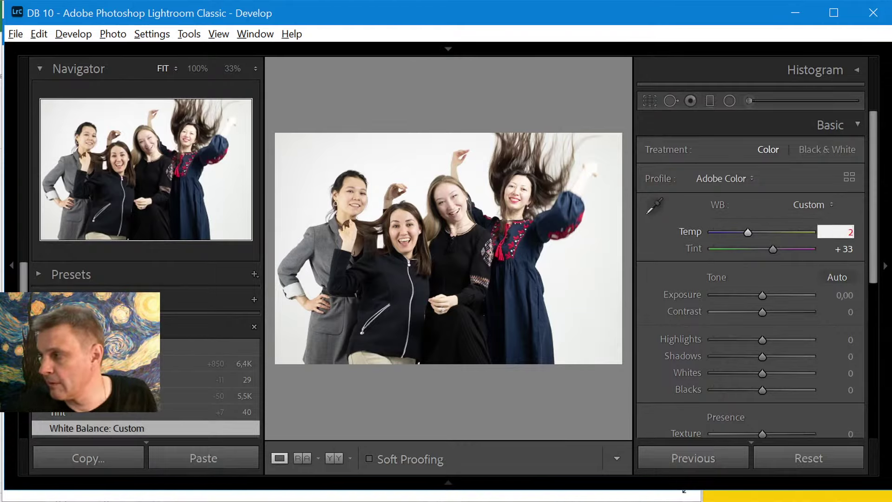
pyautogui.write('5500')
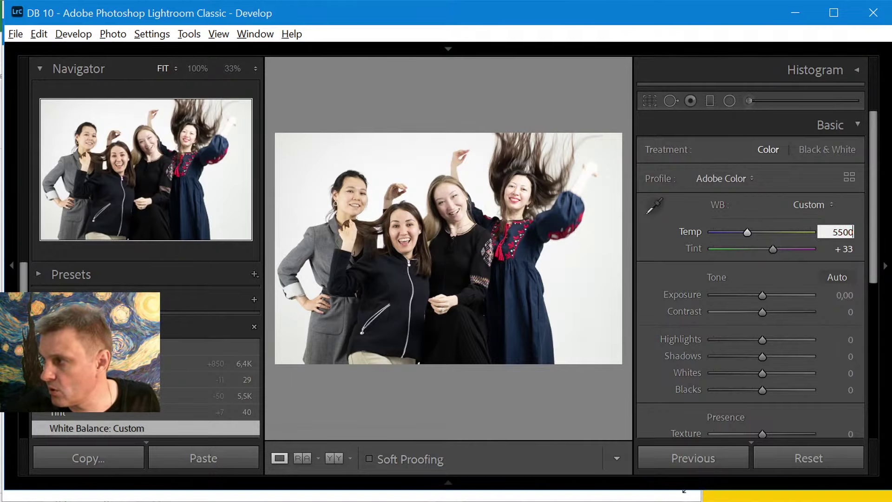
pyautogui.press('Return')
pyautogui.press('Tab')
pyautogui.click(844, 238)
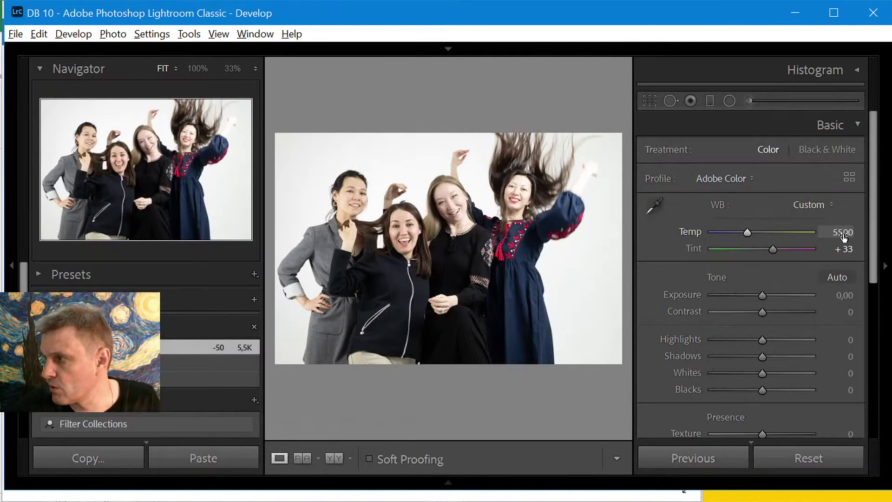
pyautogui.press('Tab')
pyautogui.write('20')
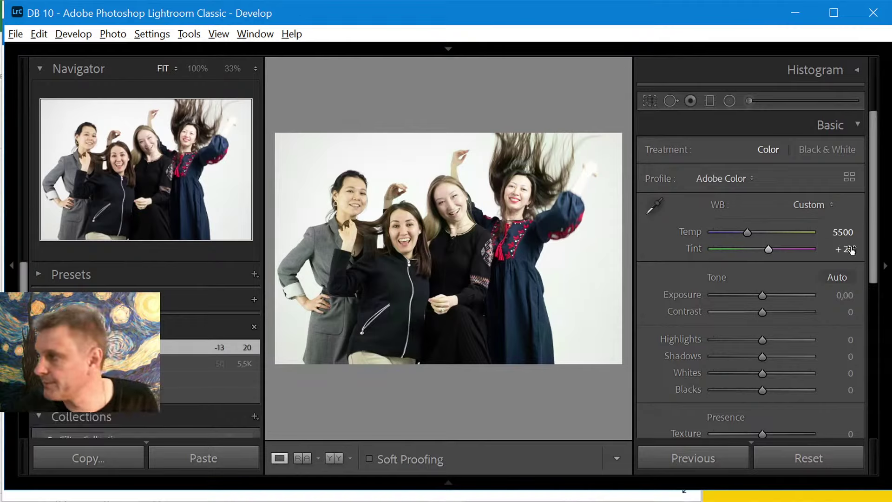
pyautogui.press('Return')
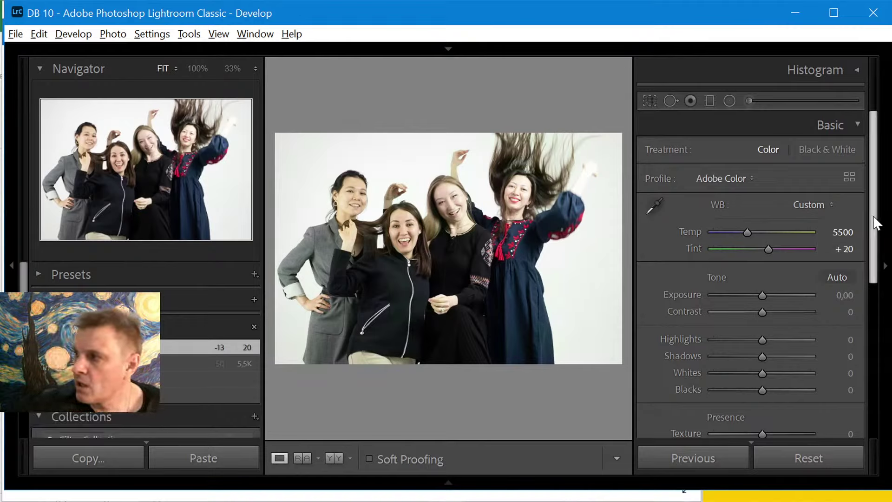
# Look over the available colour profiles and the Calibration settings, returning to the Basic settings.
pyautogui.click(745, 182)
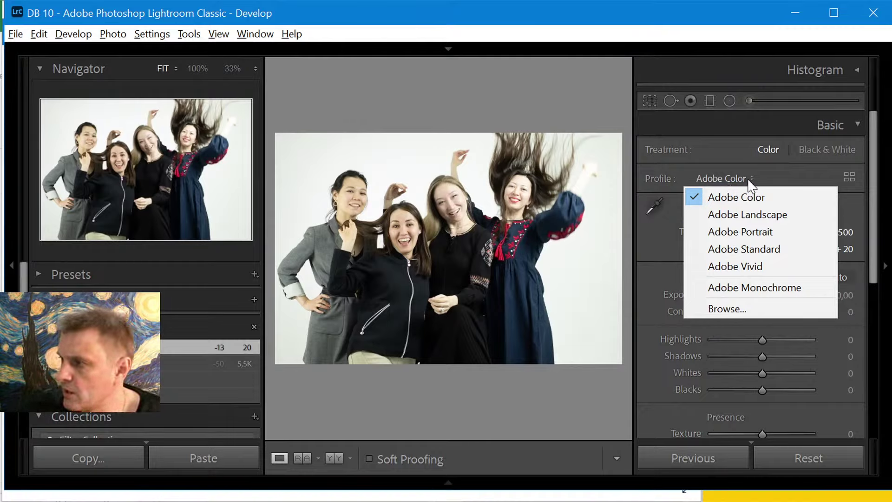
pyautogui.click(720, 178)
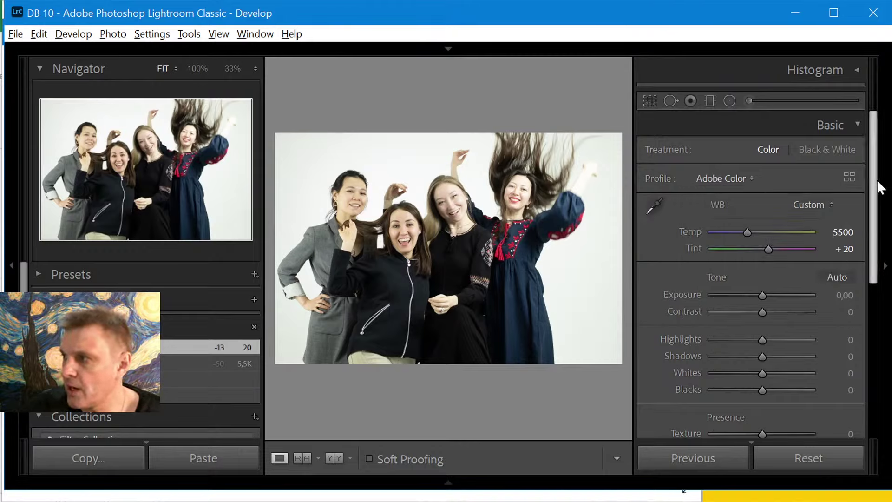
pyautogui.click(854, 123)
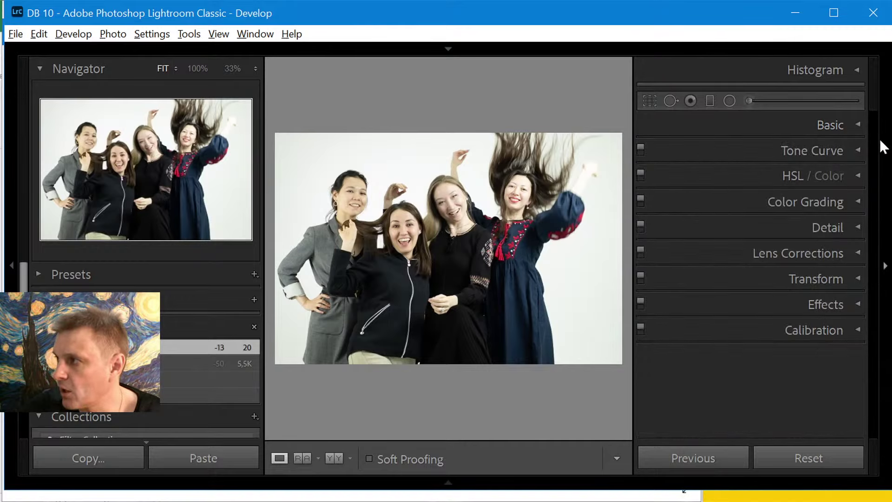
pyautogui.click(858, 330)
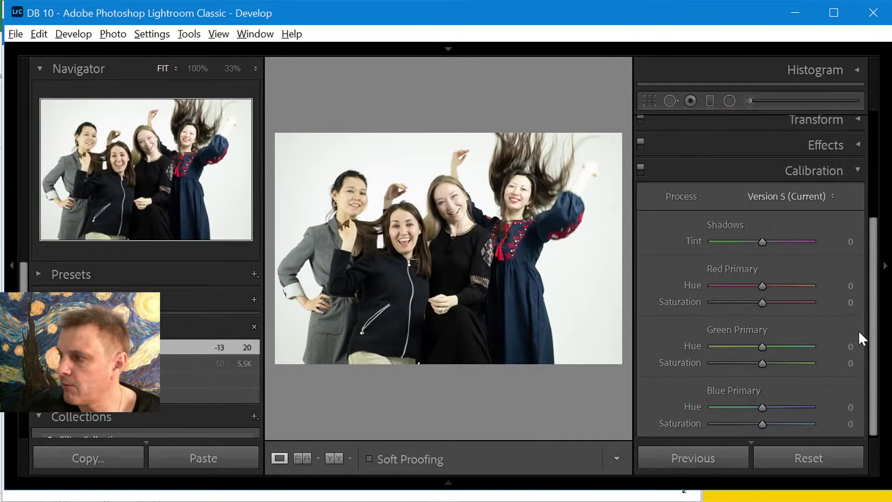
pyautogui.click(858, 169)
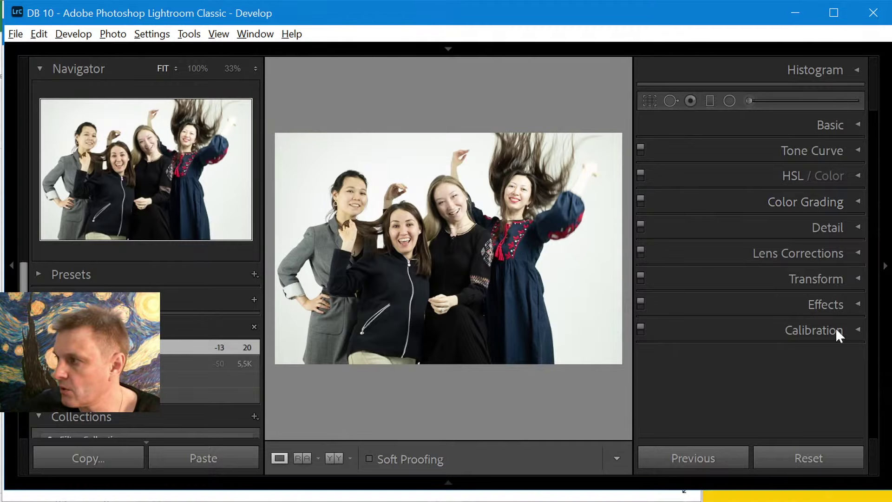
pyautogui.click(854, 125)
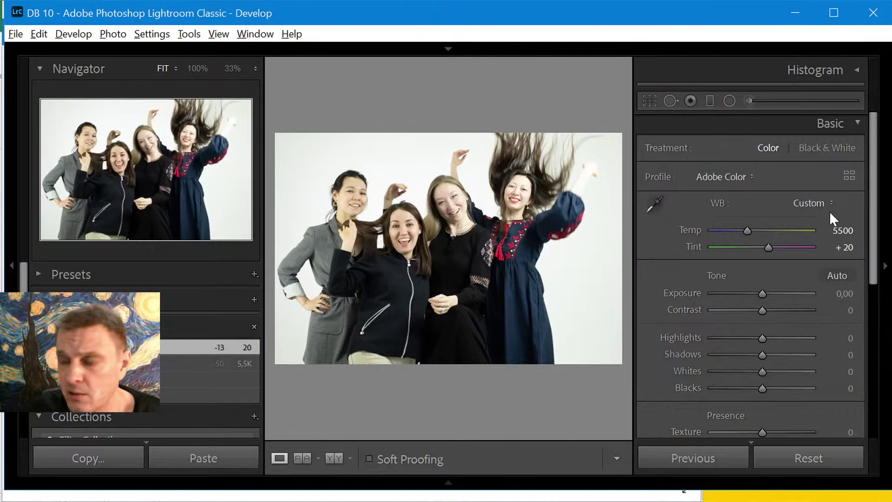
# Enlarge the photo by hiding the Navigator and history side, and set its profile to Adobe Portrait.
pyautogui.click(12, 269)
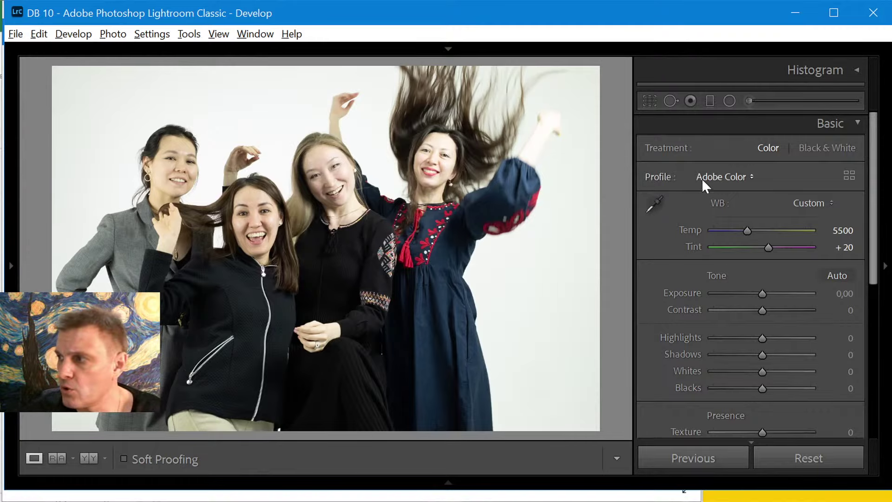
pyautogui.click(721, 179)
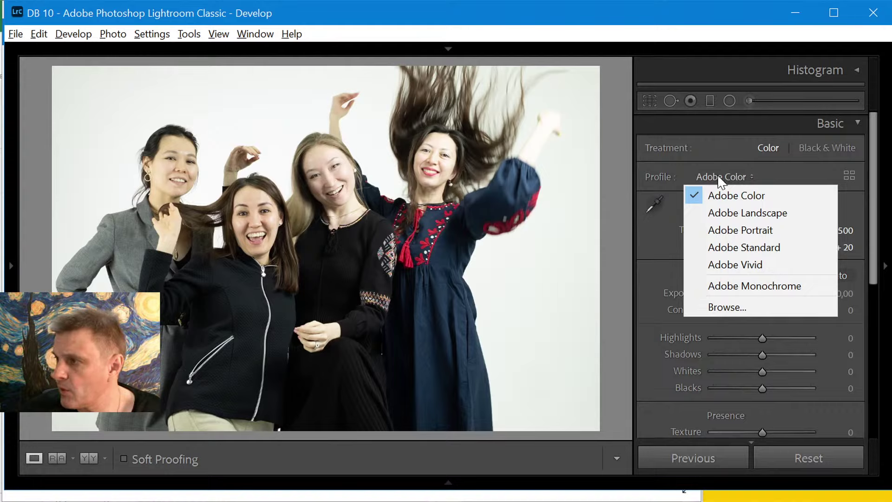
pyautogui.click(726, 233)
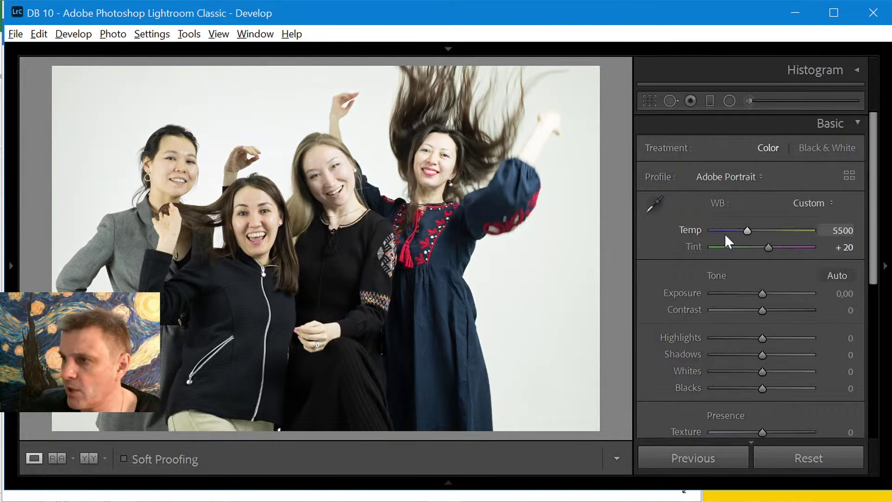
pyautogui.click(736, 179)
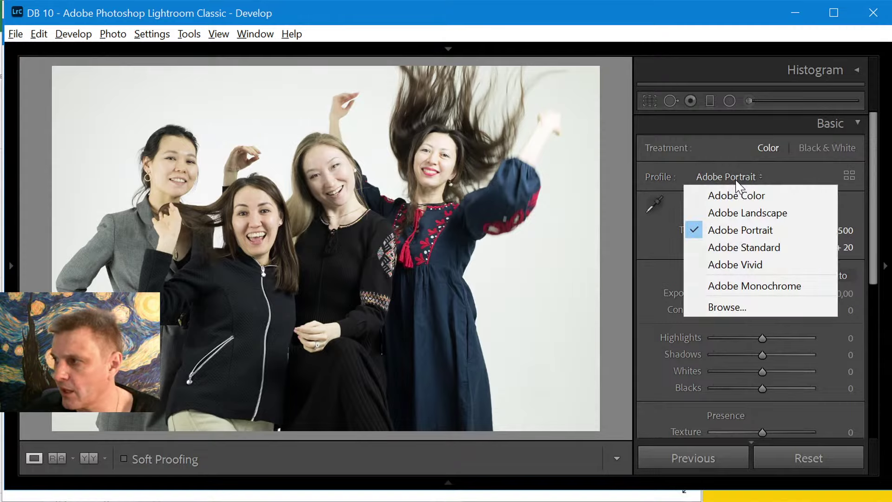
pyautogui.click(723, 231)
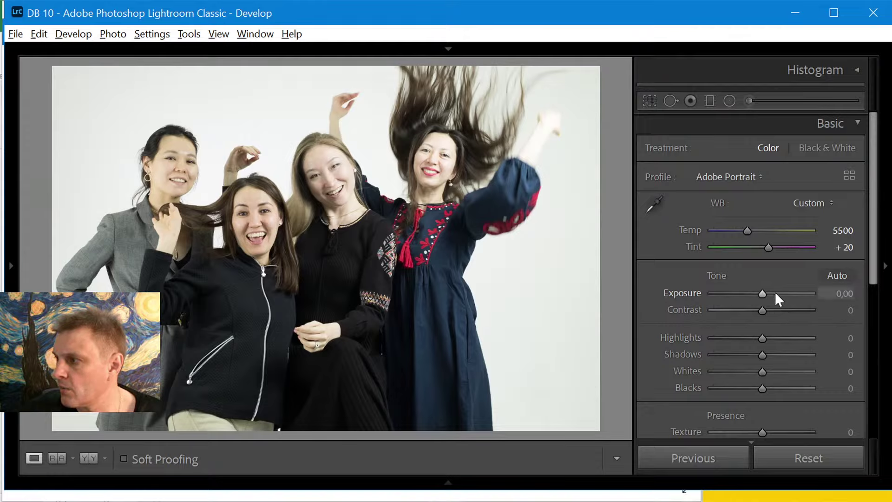
# Apply automatic tone settings to the group portrait and show the Before version for comparison.
pyautogui.moveTo(873, 250); pyautogui.dragTo(875, 277)
pyautogui.scroll(-2, 864, 237)
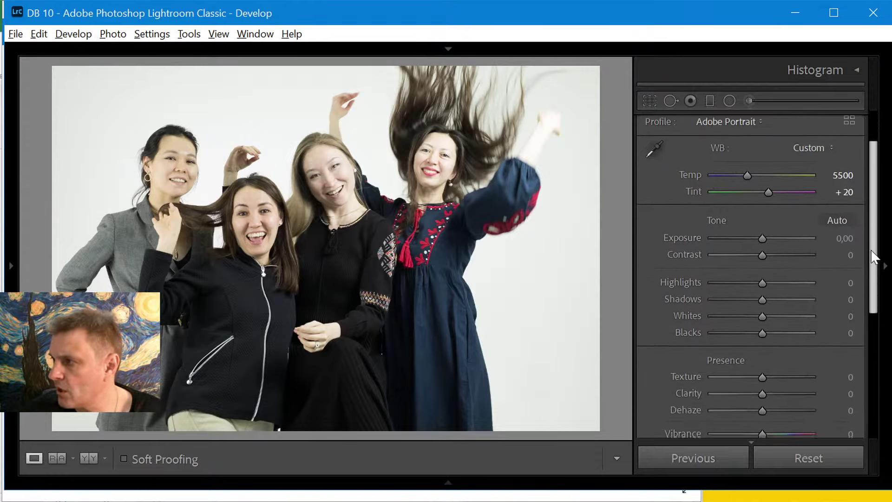
pyautogui.hotkey('ctrl', 'u')
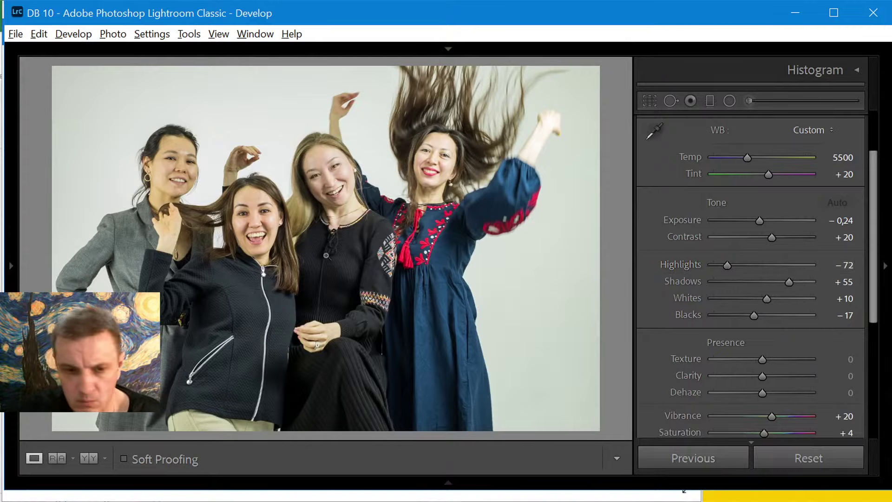
pyautogui.press('\\')
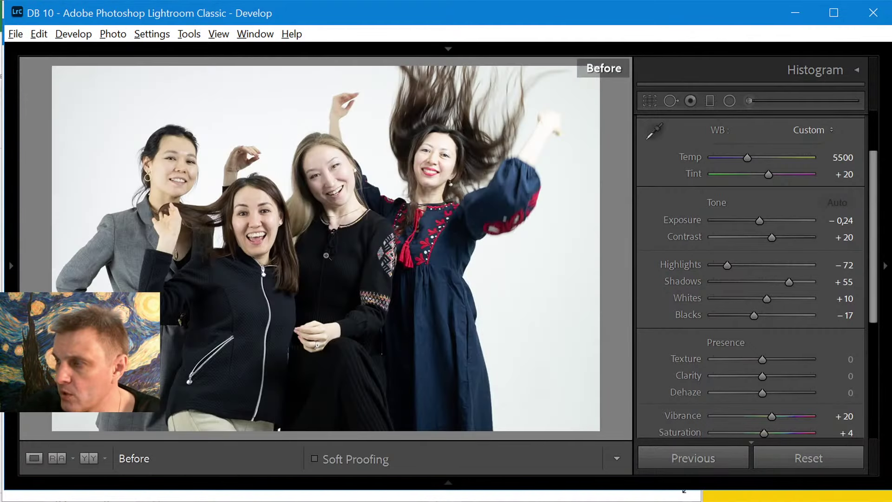
# Compare the automatically toned group portrait repeatedly with its Before version.
pyautogui.press('\\')
pyautogui.press('\\')
pyautogui.press('\\')
pyautogui.press('\\')
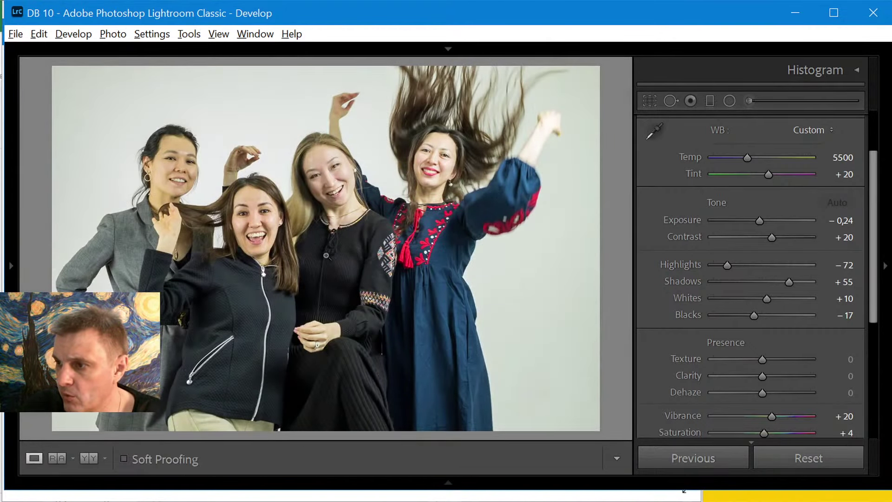
pyautogui.press('\\')
pyautogui.press('\\')
pyautogui.press('\\')
pyautogui.press('\\')
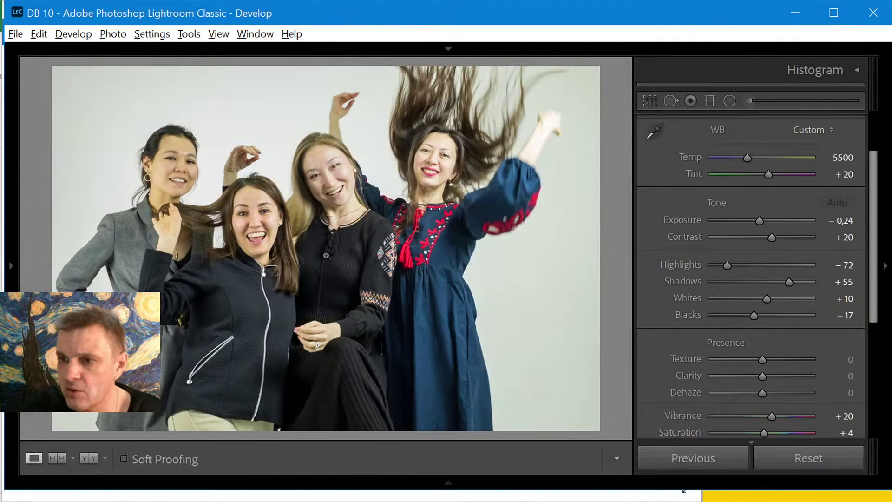
pyautogui.press('\\')
pyautogui.press('\\')
pyautogui.press('\\')
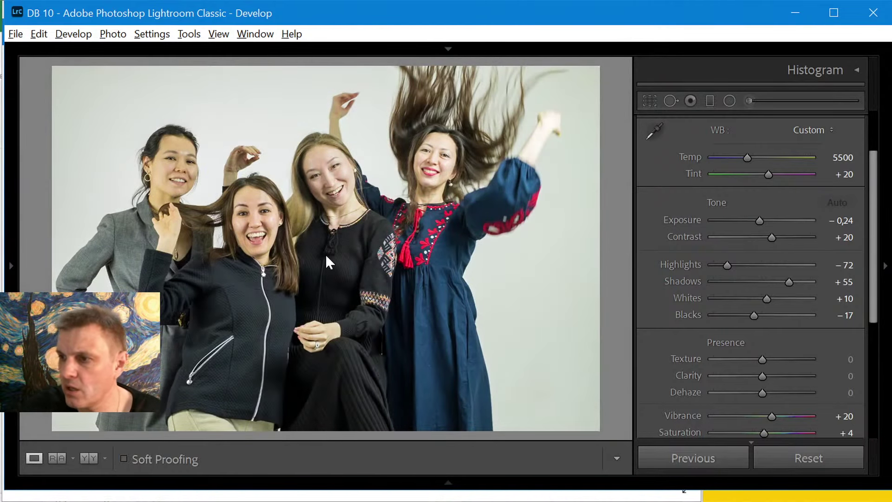
pyautogui.press('\\')
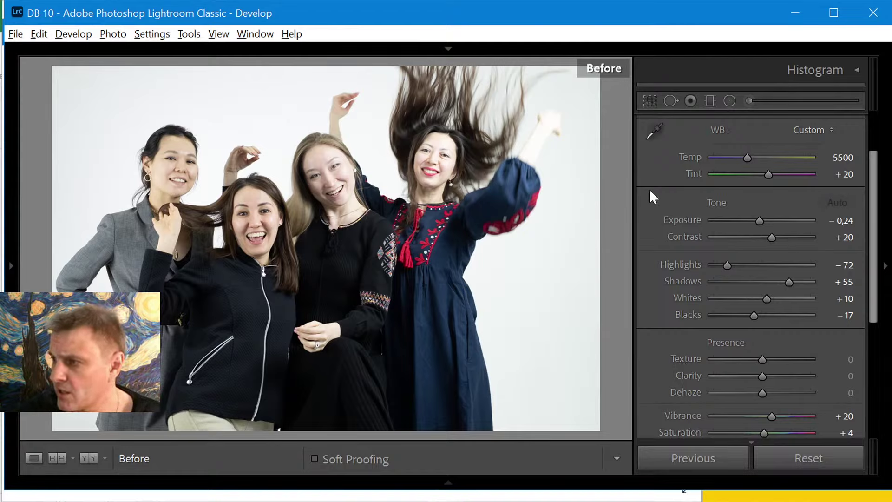
# Set Shadows to +26, Highlights to −17, Exposure to −0,09, Contrast to −5 and Texture to +18.
pyautogui.moveTo(790, 284)
pyautogui.mouseDown()
pyautogui.moveTo(765, 283)
pyautogui.moveTo(775, 281)
pyautogui.mouseUp()
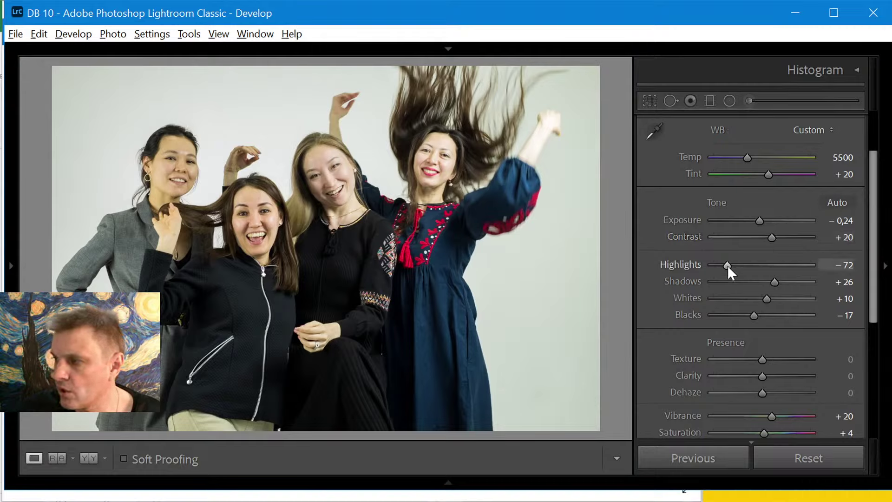
pyautogui.moveTo(728, 267); pyautogui.dragTo(752, 267)
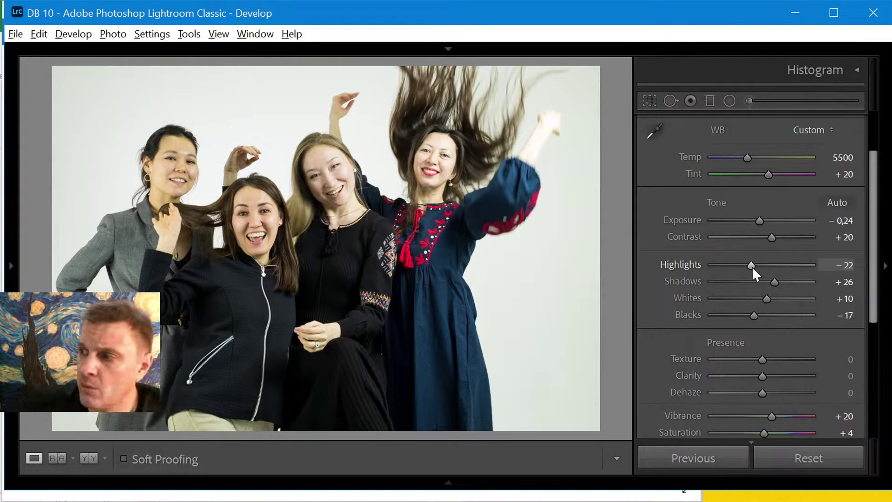
pyautogui.moveTo(752, 266); pyautogui.dragTo(754, 264)
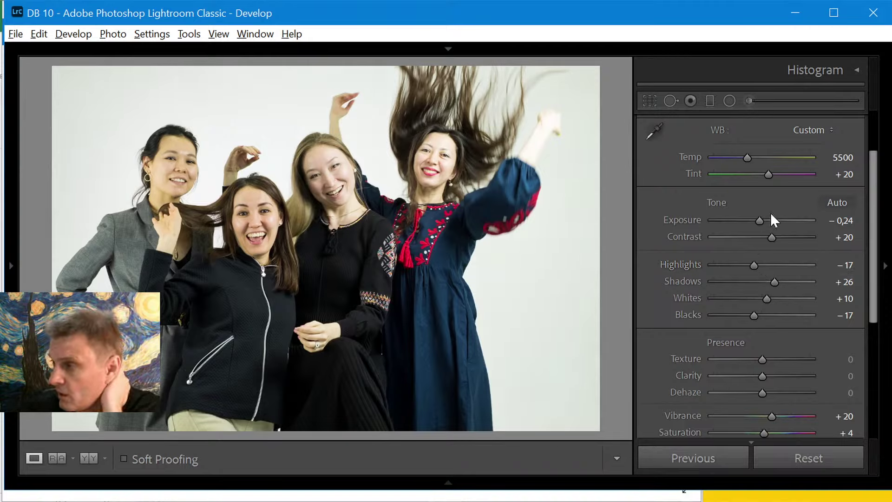
pyautogui.moveTo(761, 219); pyautogui.dragTo(760, 243)
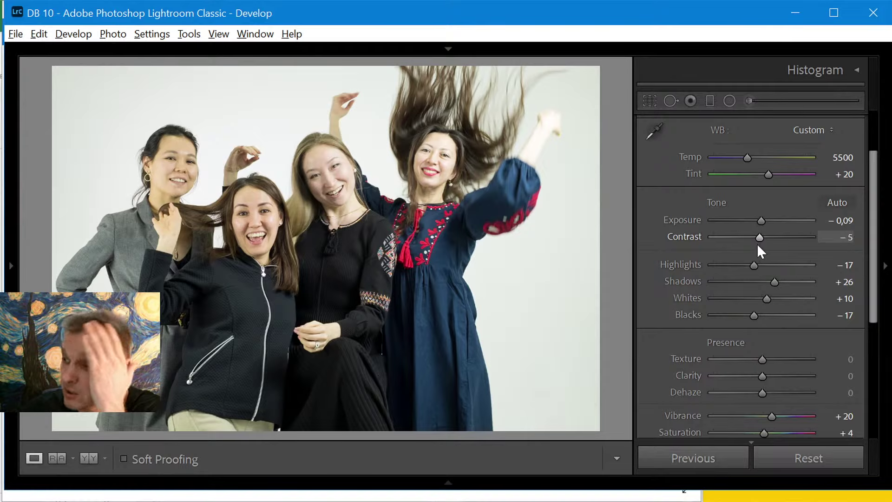
pyautogui.moveTo(768, 361); pyautogui.dragTo(774, 360)
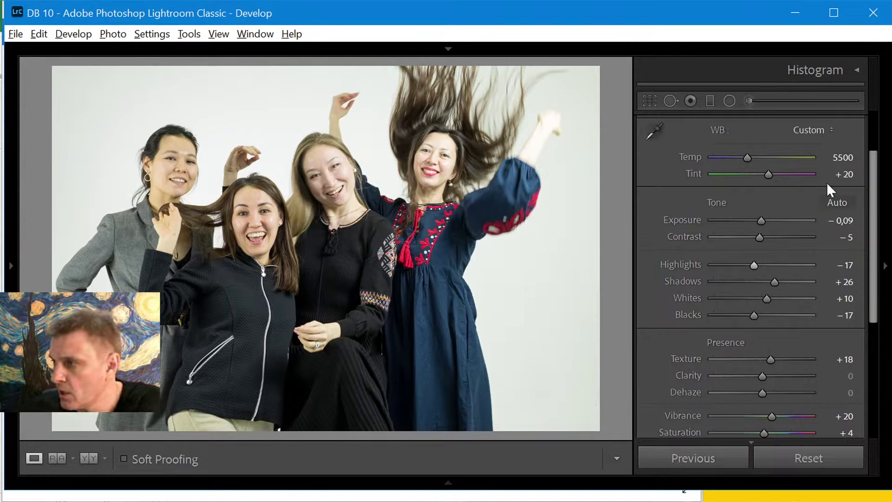
# Cool the white balance to a Temp of 5143 and set the Tint to +28.
pyautogui.moveTo(873, 199); pyautogui.dragTo(875, 147)
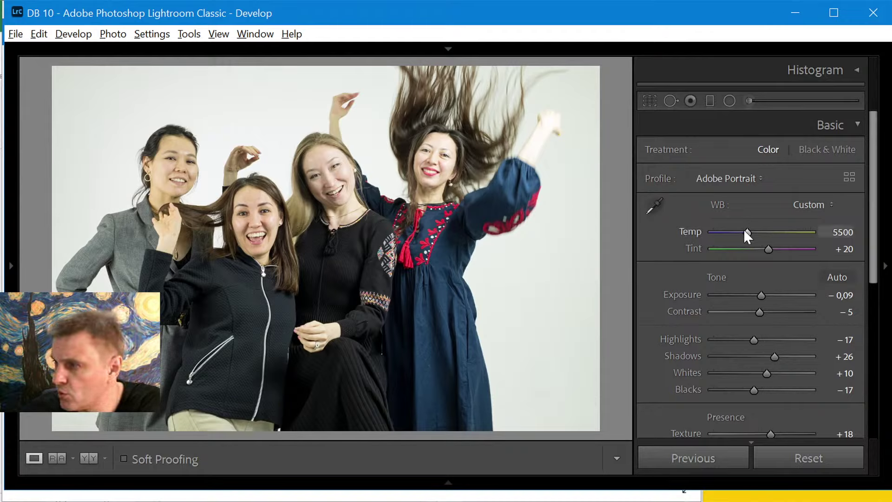
pyautogui.moveTo(746, 231); pyautogui.dragTo(743, 233)
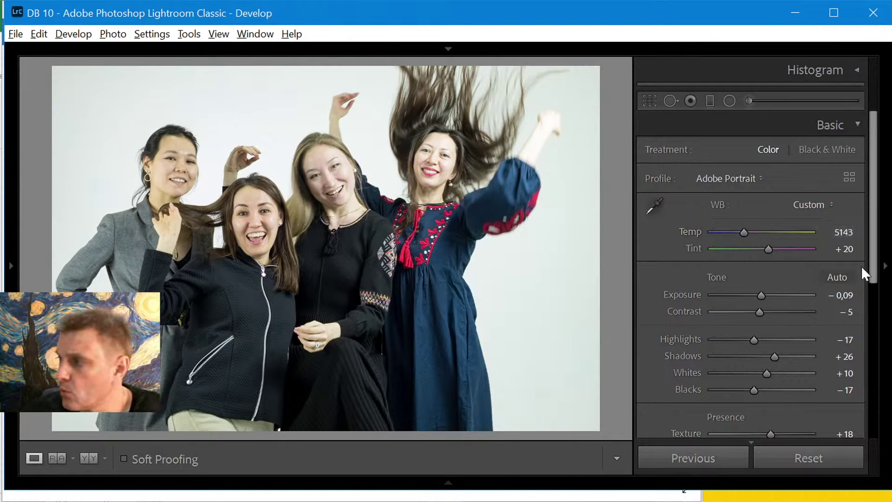
pyautogui.moveTo(771, 249); pyautogui.dragTo(772, 247)
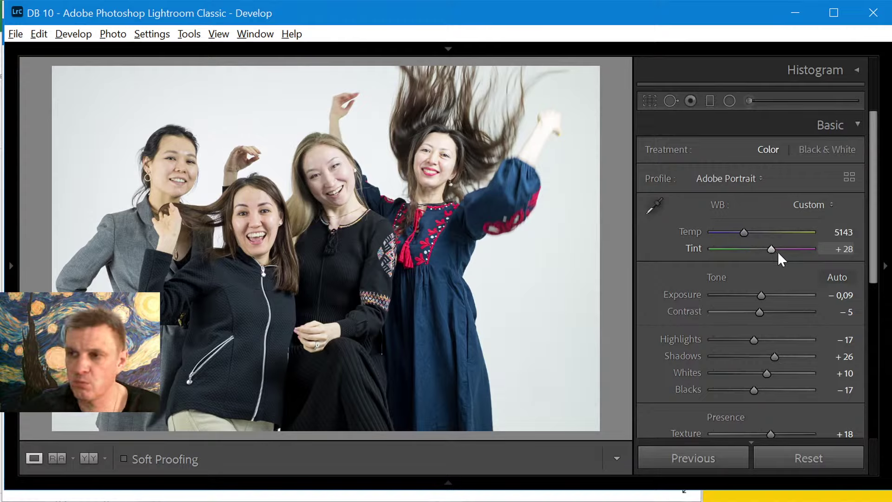
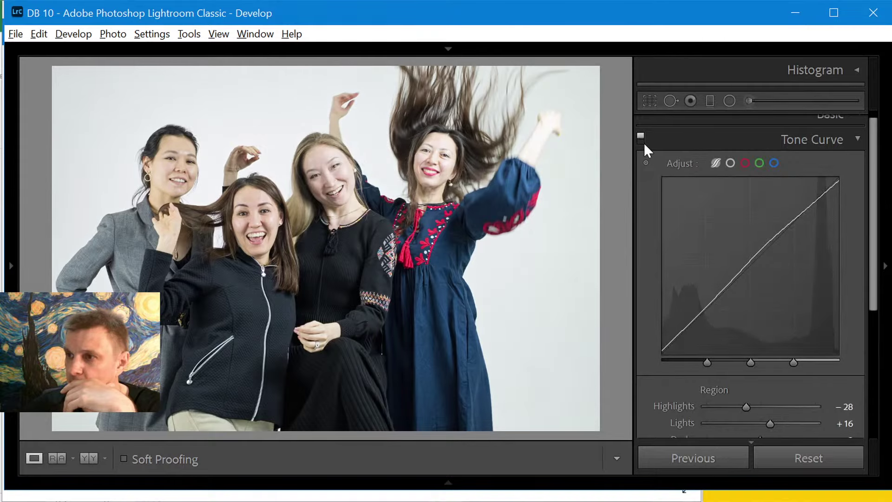
# Compare the portrait with and without the Tone Curve adjustments, and collapse the Tone Curve settings.
pyautogui.click(644, 142)
pyautogui.click(644, 142)
pyautogui.click(643, 142)
pyautogui.click(644, 142)
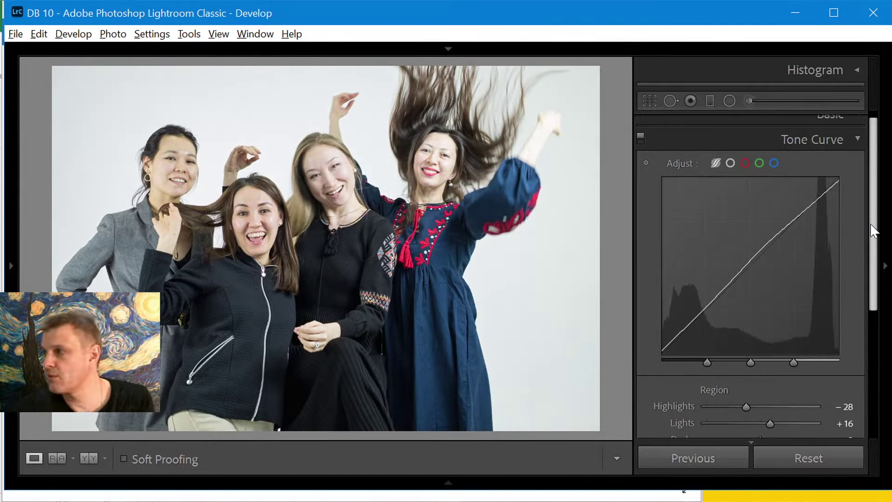
pyautogui.moveTo(873, 241); pyautogui.dragTo(889, 378)
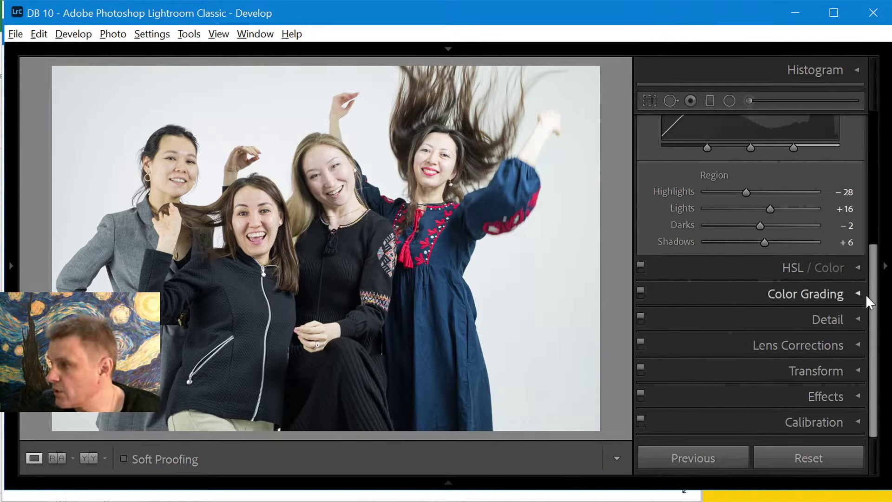
pyautogui.moveTo(868, 267); pyautogui.dragTo(884, 132)
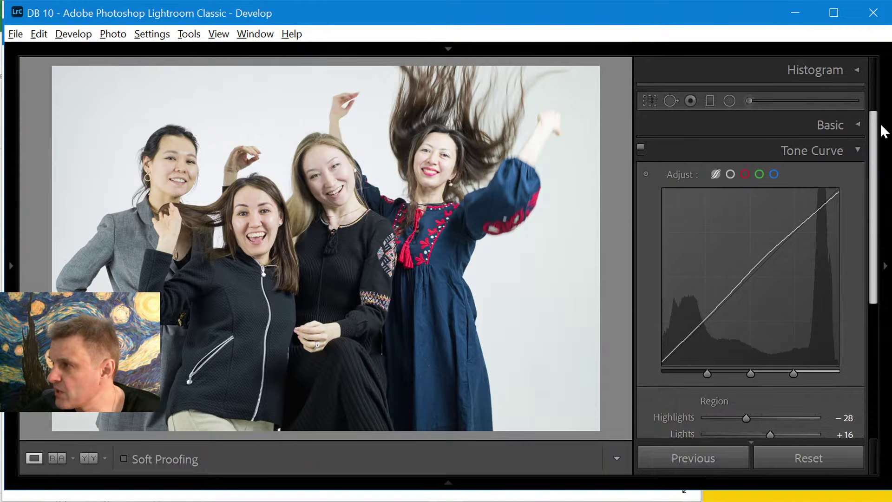
pyautogui.click(859, 150)
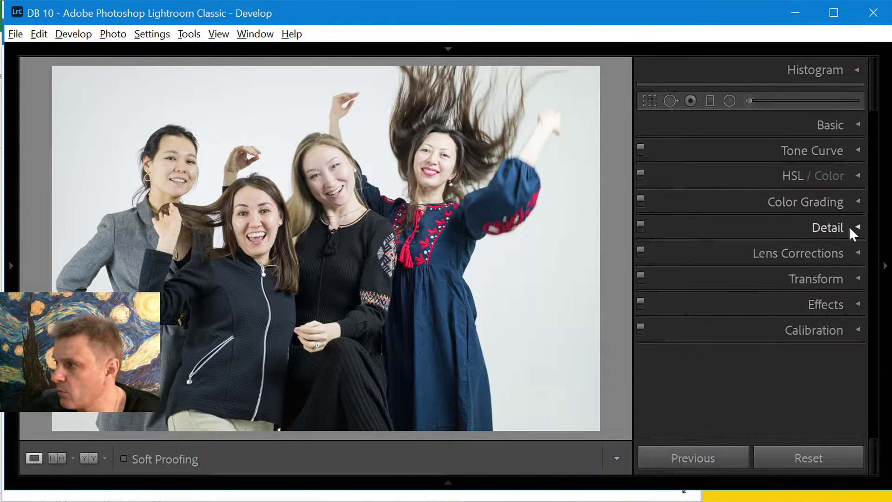
# Open the Detail settings and raise the sharpening Masking to 85.
pyautogui.click(857, 227)
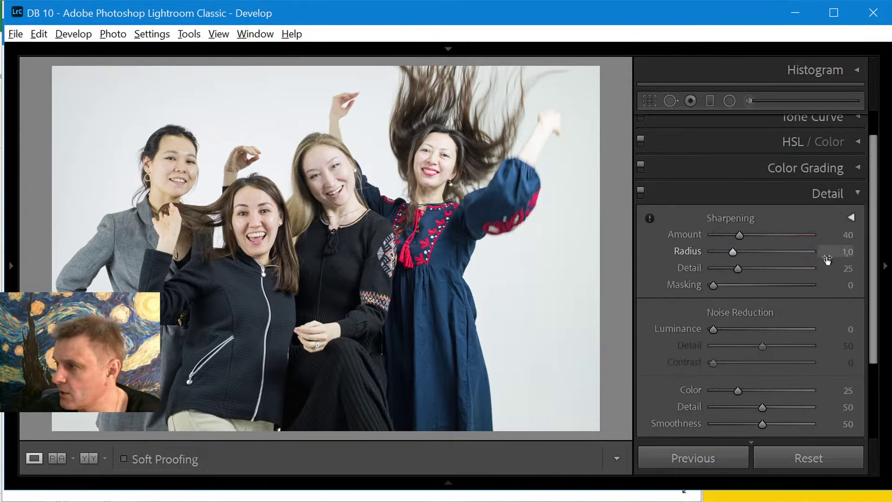
pyautogui.click(848, 235)
pyautogui.click(848, 331)
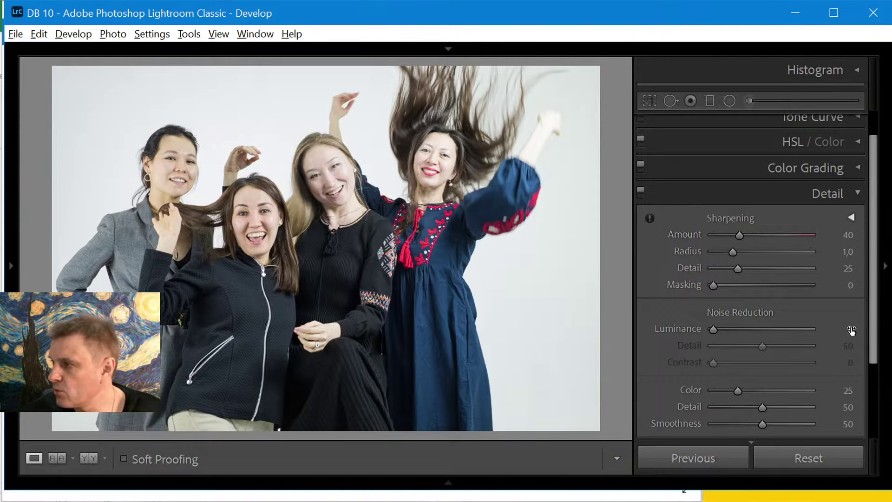
pyautogui.click(850, 330)
pyautogui.click(851, 267)
pyautogui.click(849, 284)
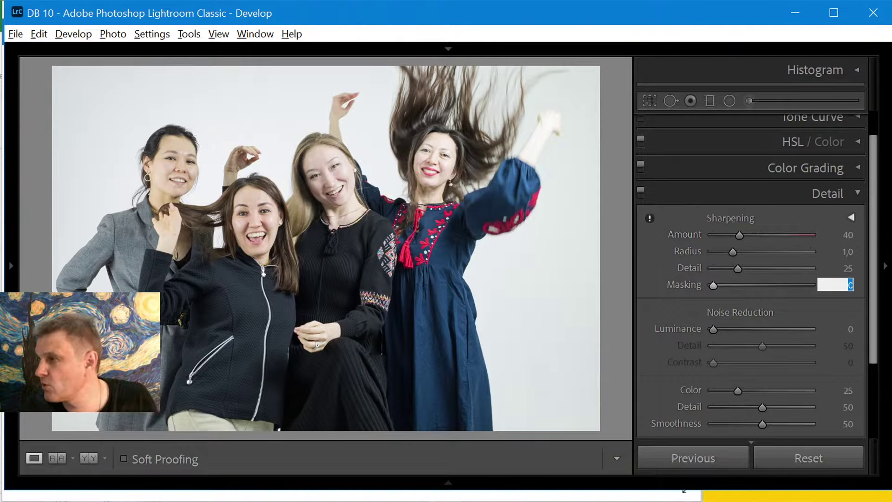
pyautogui.moveTo(720, 284); pyautogui.dragTo(782, 292)
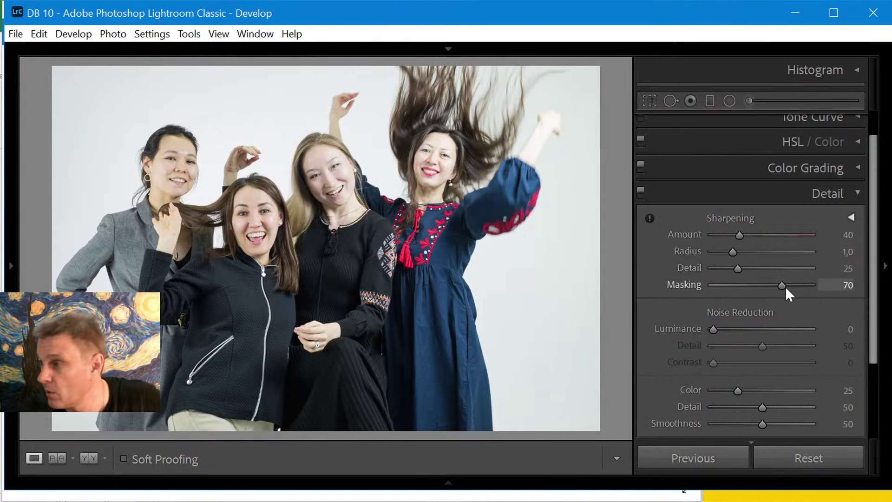
pyautogui.moveTo(782, 285); pyautogui.dragTo(792, 284)
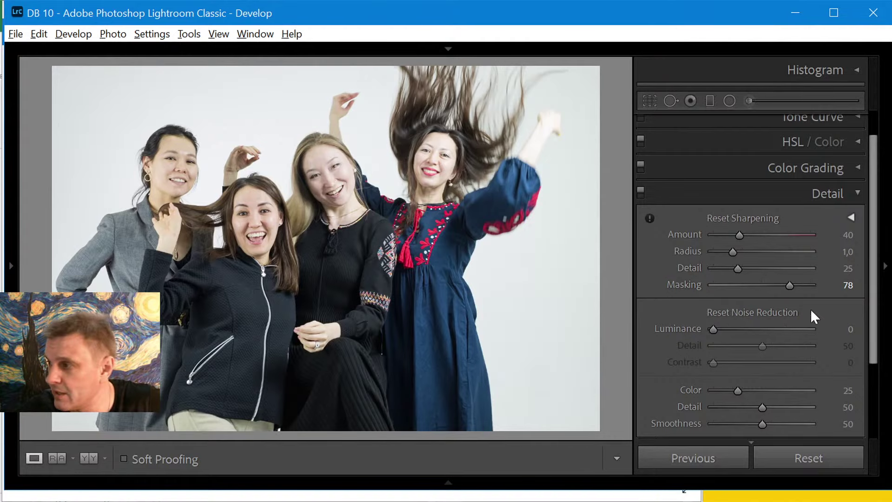
pyautogui.moveTo(790, 285); pyautogui.dragTo(796, 286)
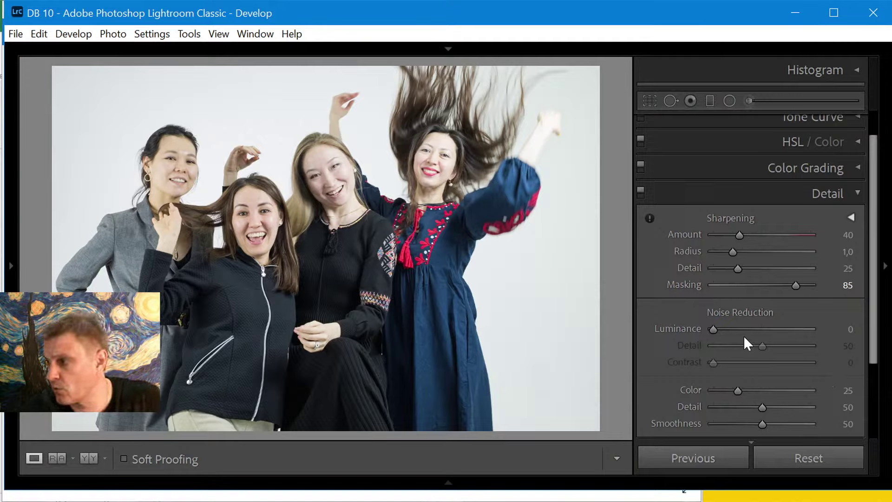
# Set the Luminance noise reduction to 15.
pyautogui.click(848, 329)
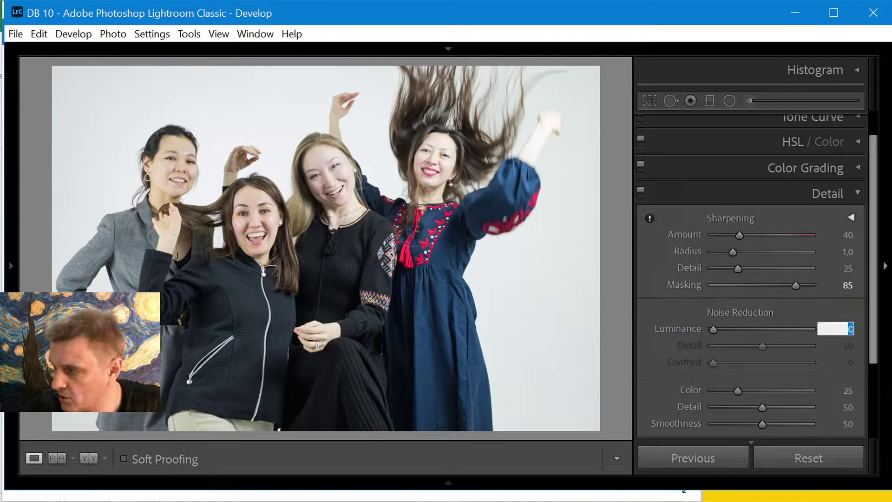
pyautogui.write('15')
pyautogui.press('Return')
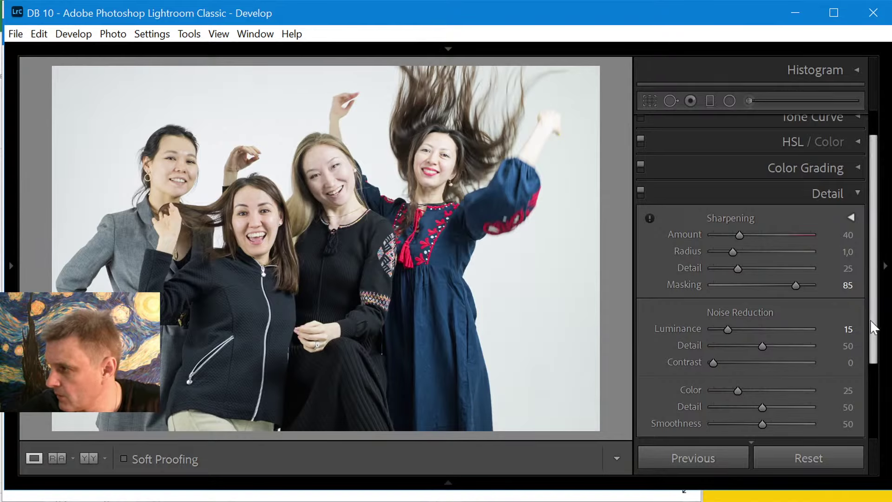
# Show the histogram to check the photo's ISO, and set the Luminance noise reduction to 20.
pyautogui.moveTo(872, 321); pyautogui.dragTo(874, 131)
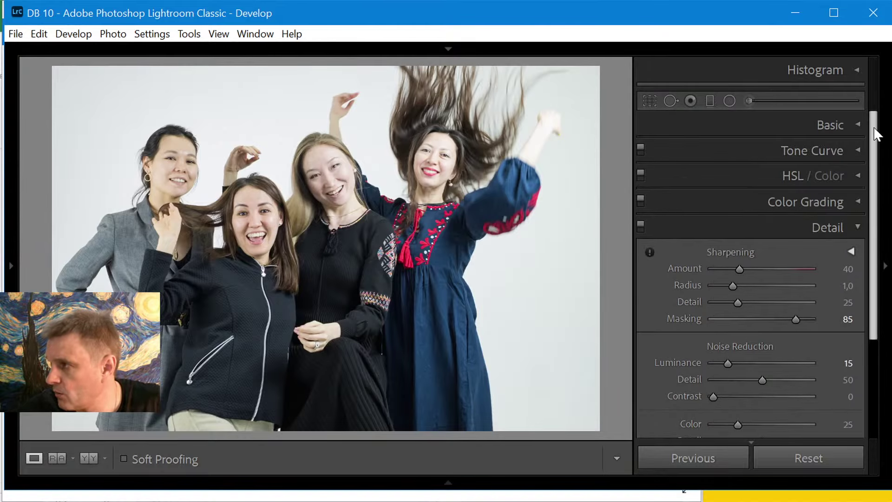
pyautogui.click(858, 69)
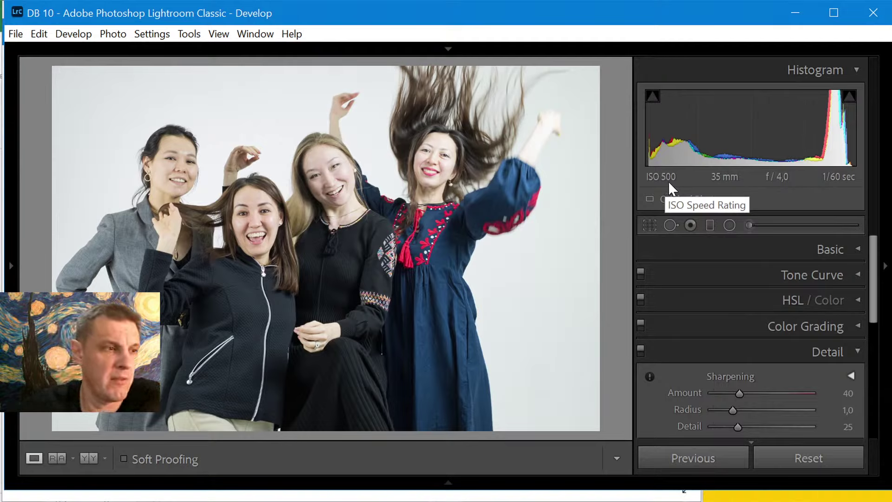
pyautogui.moveTo(871, 261); pyautogui.dragTo(872, 376)
pyautogui.scroll(1, 813, 293)
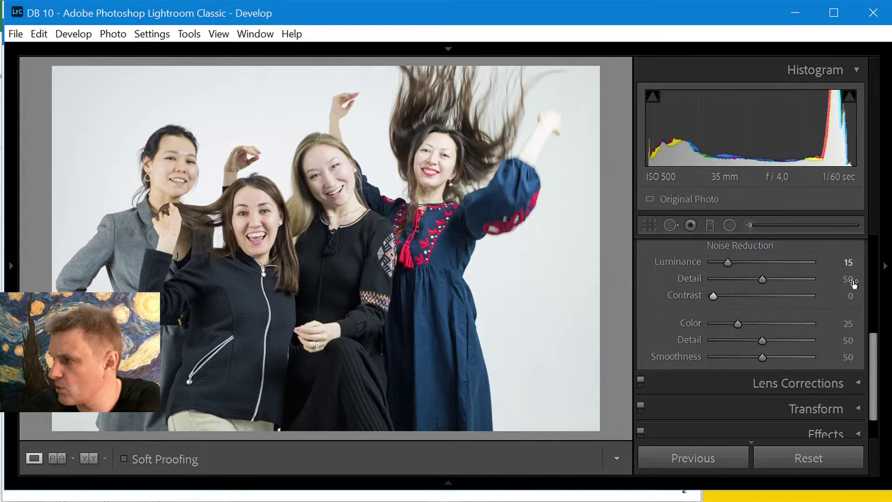
pyautogui.click(848, 261)
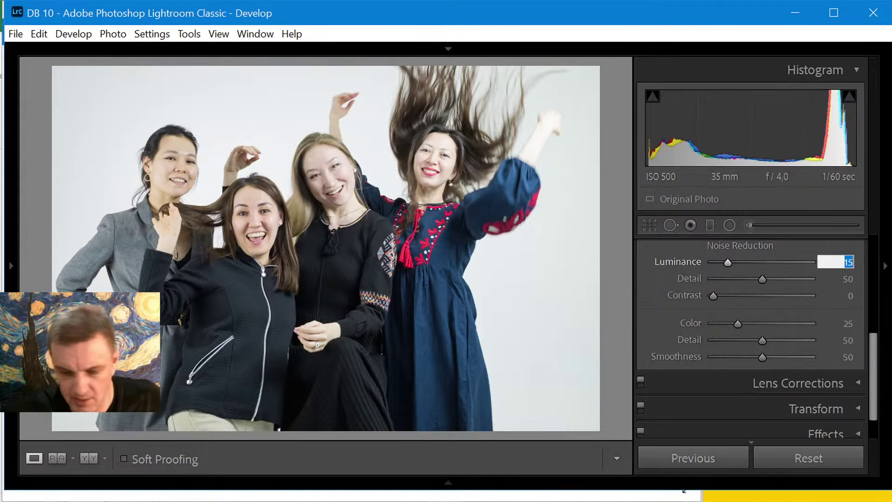
pyautogui.write('20')
pyautogui.press('Return')
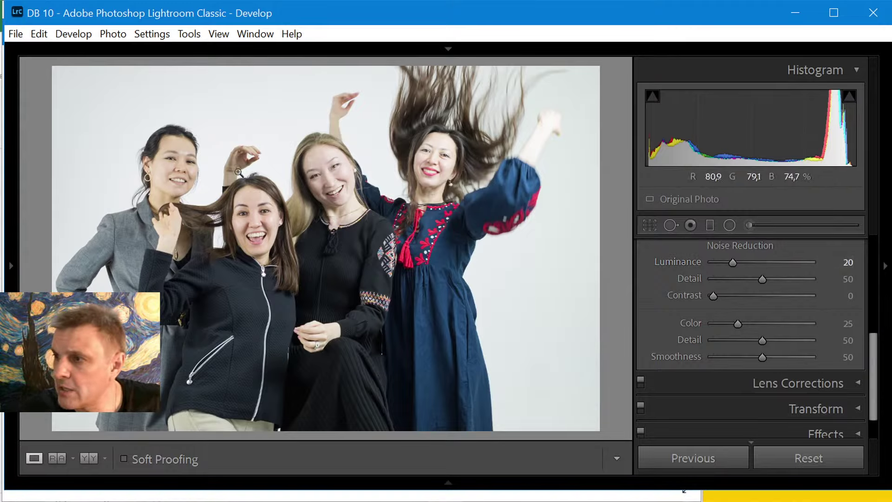
# Zoom in on the face and jacket of the woman in front to inspect the detail, and collapse the Detail settings.
pyautogui.click(239, 172)
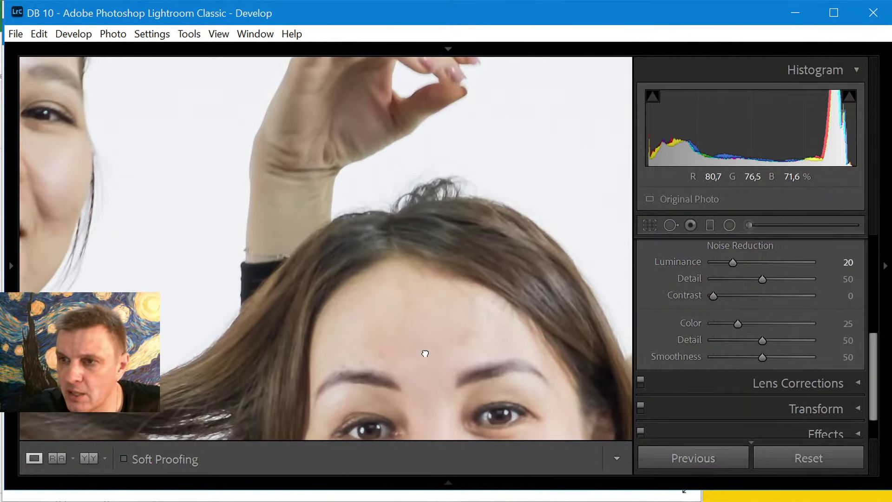
pyautogui.moveTo(426, 354); pyautogui.dragTo(299, 90)
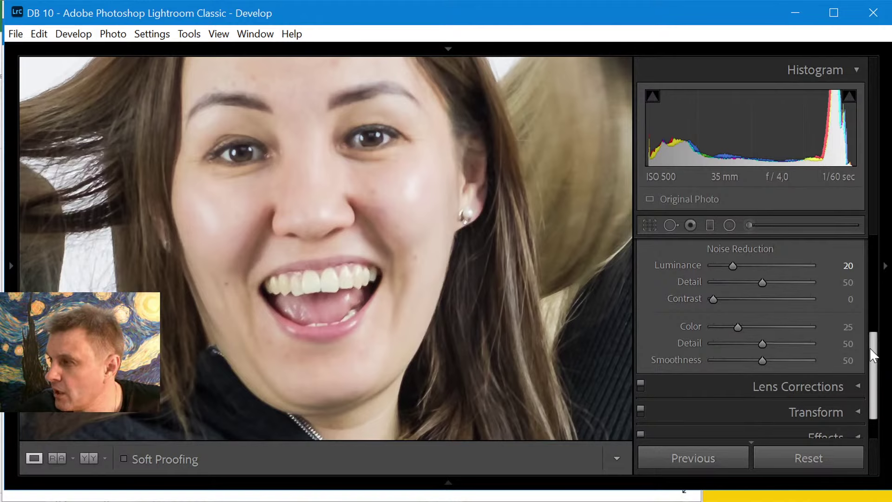
pyautogui.moveTo(869, 347); pyautogui.dragTo(868, 292)
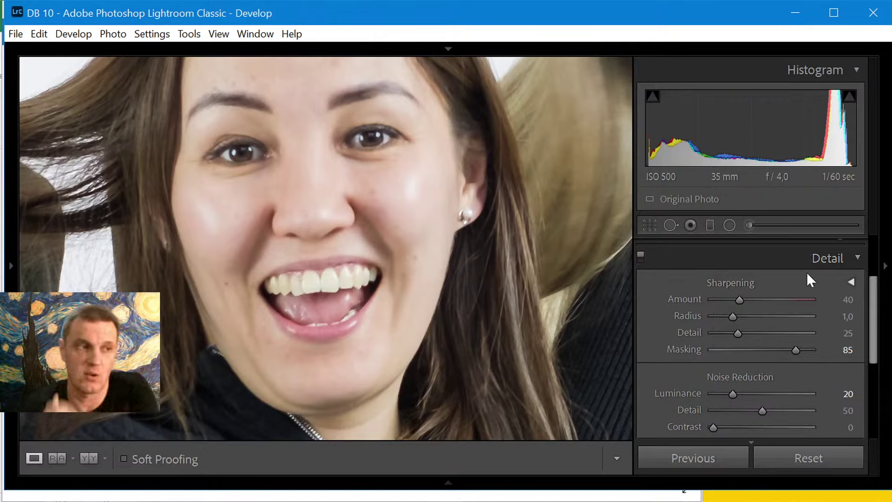
pyautogui.click(858, 257)
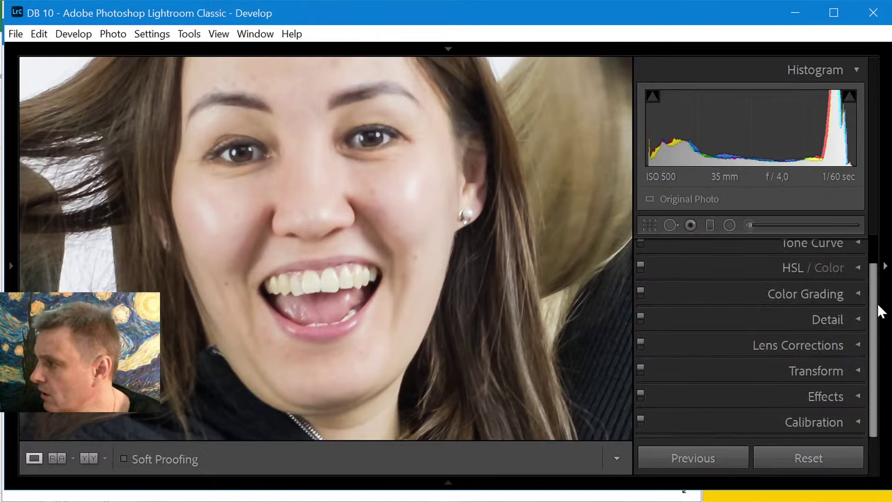
pyautogui.moveTo(231, 410); pyautogui.dragTo(226, 263)
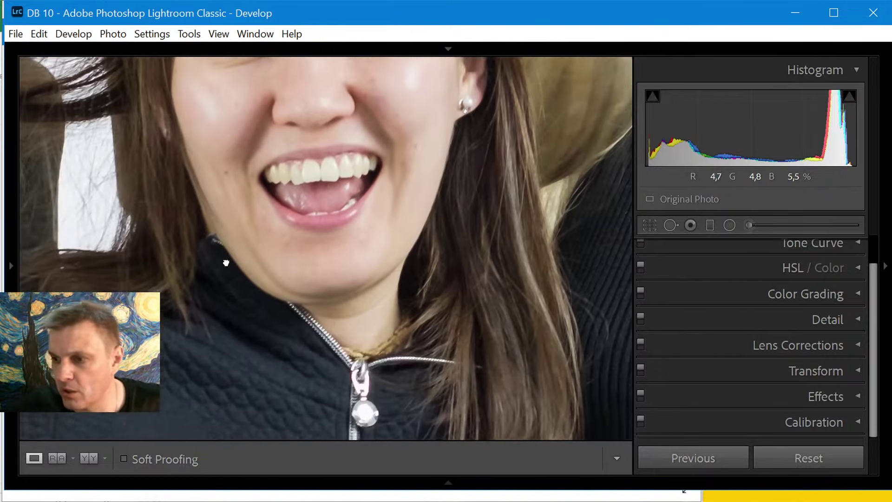
# Return the photo to the full view and set the Grain Amount in the Effects settings to 10.
pyautogui.click(226, 251)
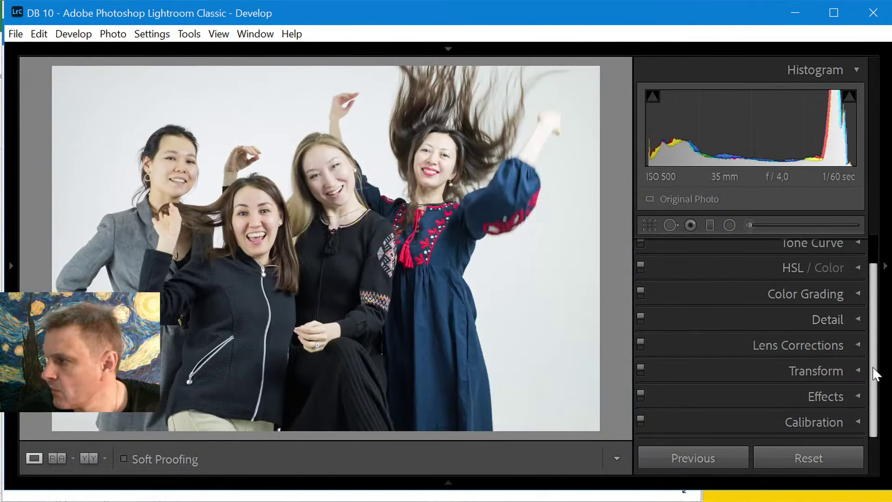
pyautogui.click(858, 396)
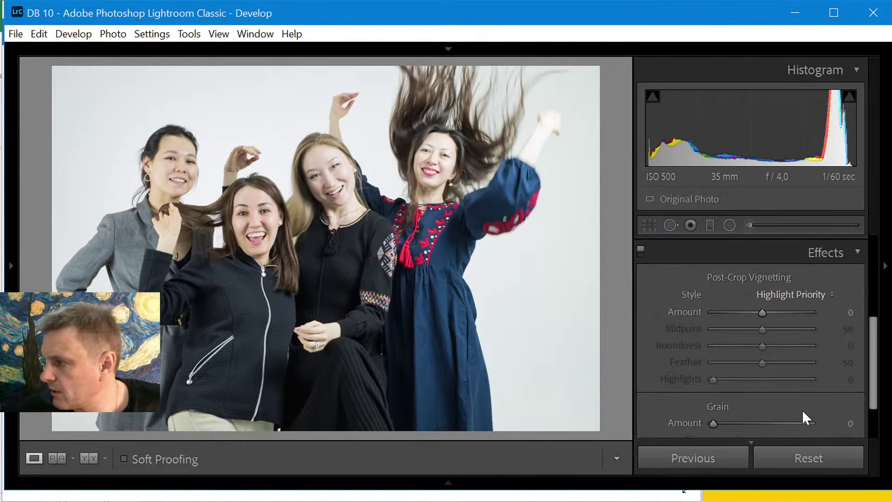
pyautogui.click(823, 424)
pyautogui.write('1')
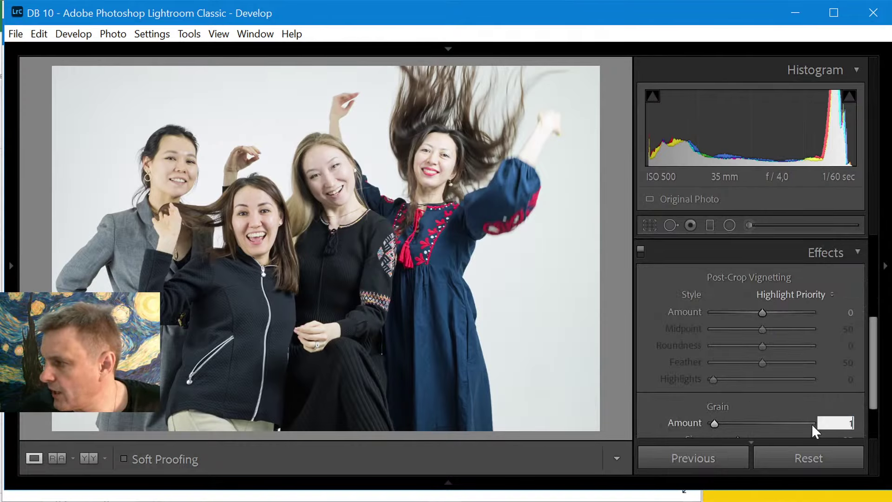
pyautogui.press('Return')
pyautogui.click(887, 360)
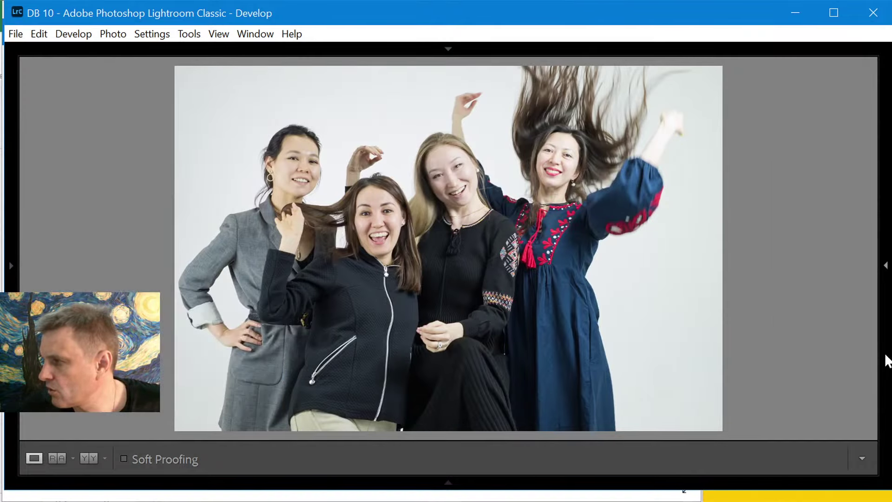
pyautogui.click(886, 265)
pyautogui.moveTo(879, 351); pyautogui.dragTo(877, 413)
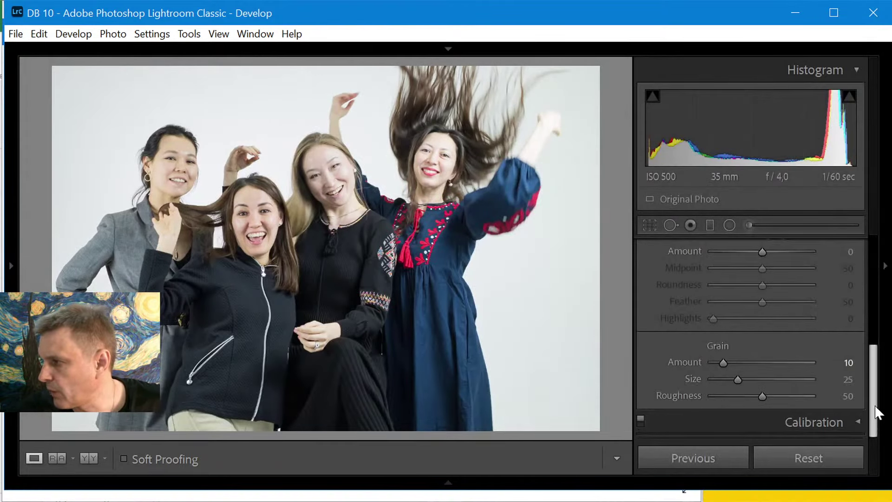
# Turn the blue dress green by targeting its Hue to Blue -41 and Purple -4, and set the Green hue to +30.
pyautogui.keyDown('ctrl'); pyautogui.click(858, 422); pyautogui.keyUp('ctrl')
pyautogui.click(854, 299)
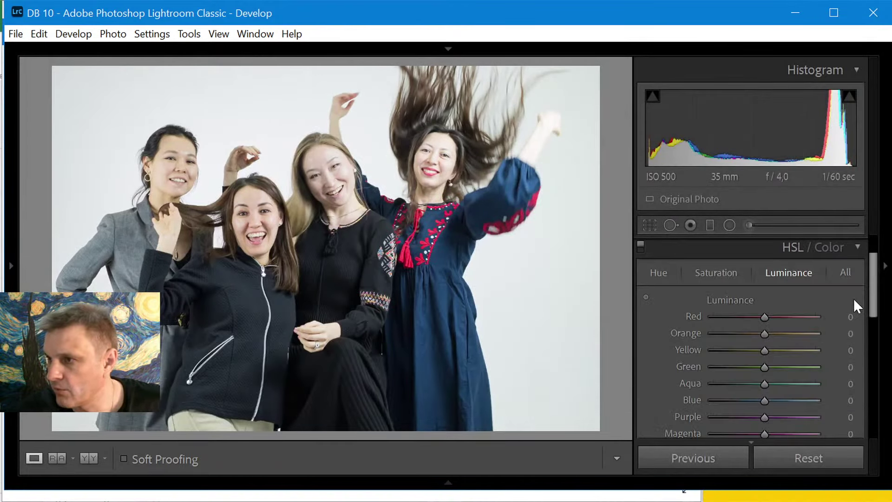
pyautogui.click(658, 276)
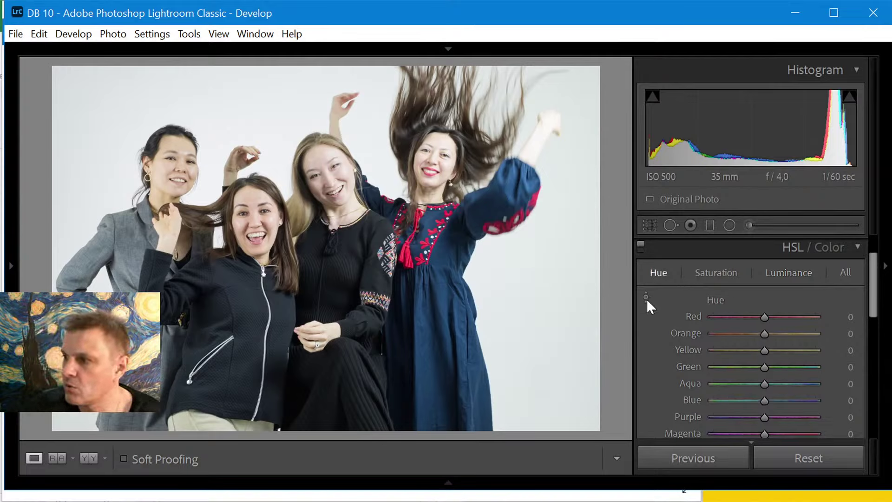
pyautogui.click(646, 297)
pyautogui.moveTo(428, 323); pyautogui.dragTo(428, 379)
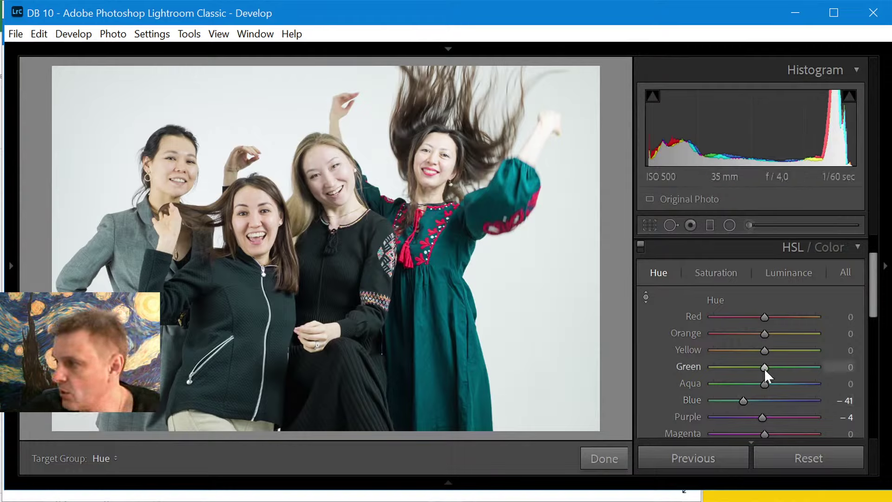
pyautogui.moveTo(768, 368); pyautogui.dragTo(781, 369)
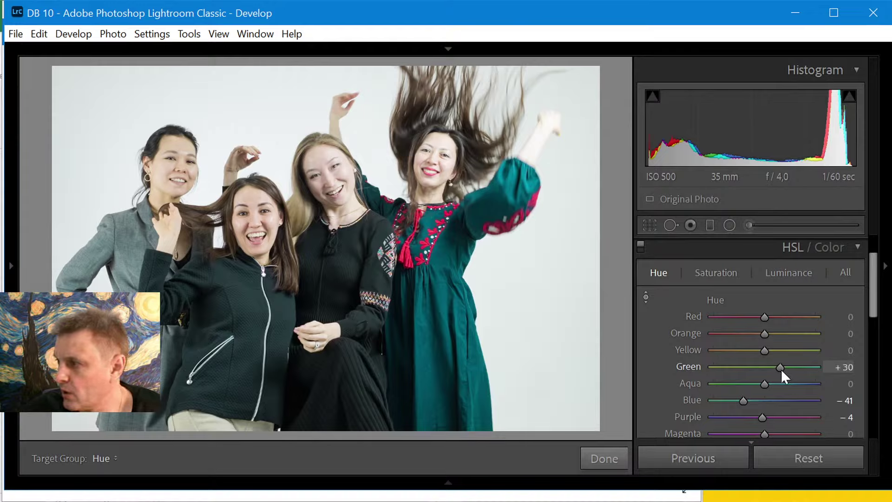
# Reduce the HSL Saturation on the dress to Blue -8 and Purple -1, and on the skin to Orange -9.
pyautogui.click(715, 275)
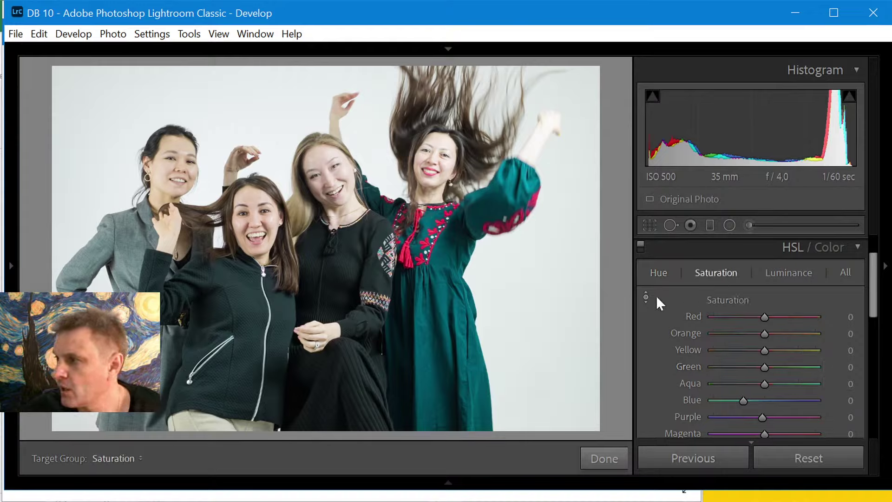
pyautogui.click(646, 296)
pyautogui.click(646, 297)
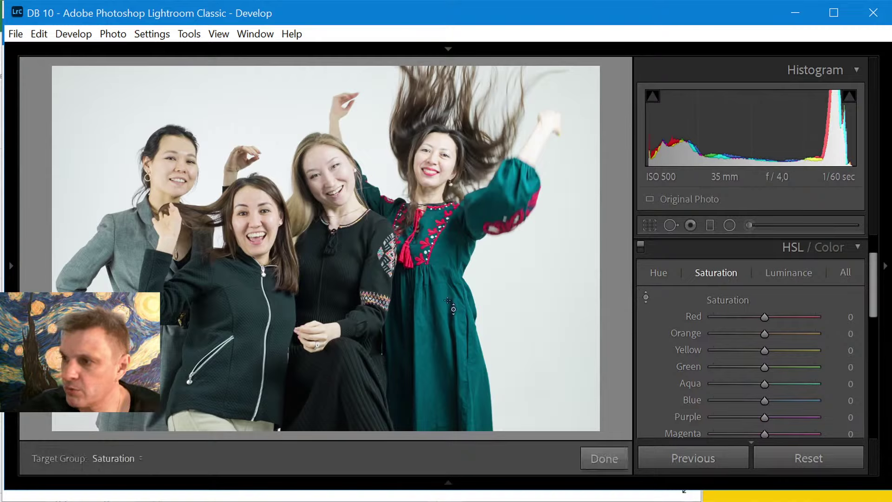
pyautogui.moveTo(457, 333)
pyautogui.mouseDown()
pyautogui.moveTo(457, 347)
pyautogui.moveTo(457, 336)
pyautogui.mouseUp()
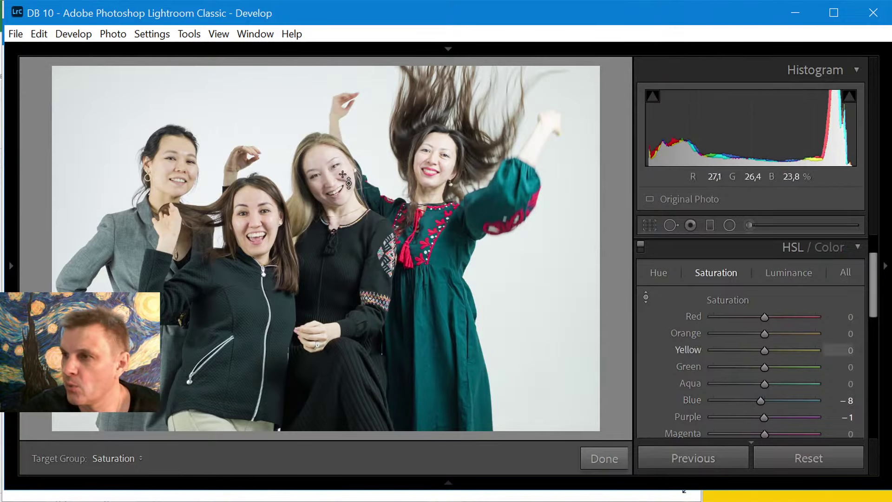
pyautogui.moveTo(325, 156); pyautogui.dragTo(325, 159)
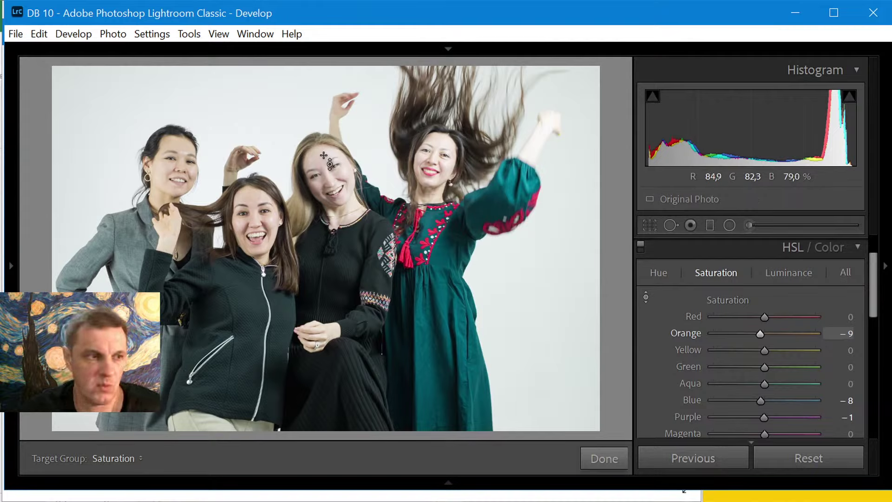
# Set Vibrance to +42 and Saturation to -2 in the Basic adjustments, and collapse them.
pyautogui.moveTo(873, 279); pyautogui.dragTo(866, 233)
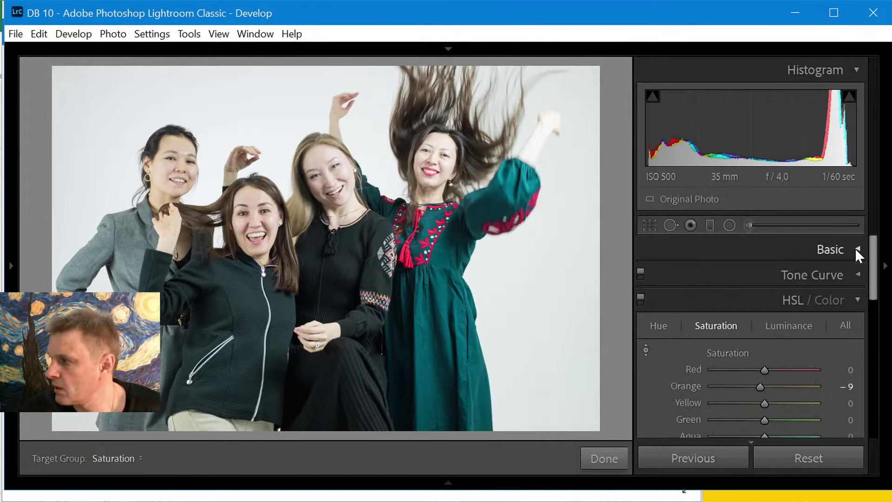
pyautogui.click(855, 247)
pyautogui.scroll(-5, 874, 287)
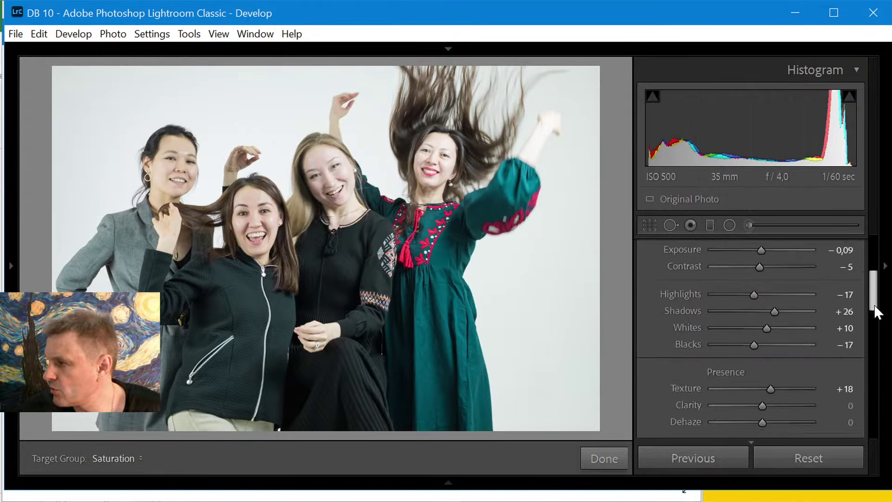
pyautogui.moveTo(773, 373); pyautogui.dragTo(760, 389)
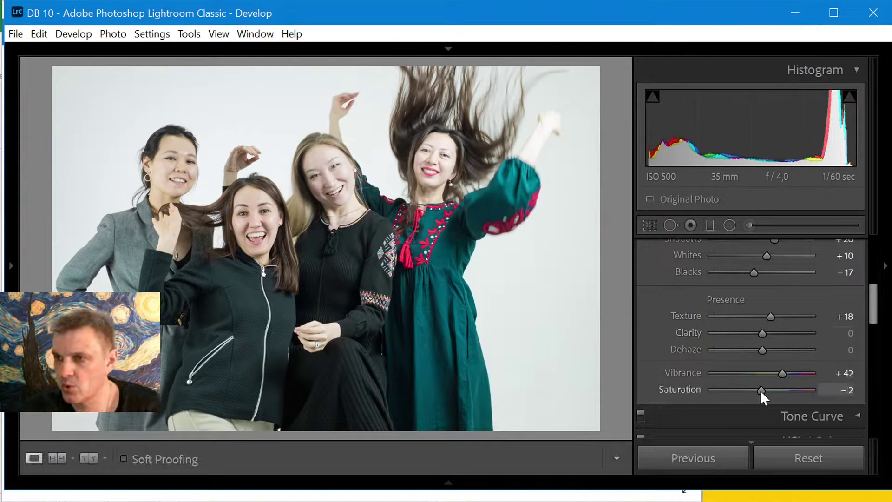
pyautogui.moveTo(876, 311); pyautogui.dragTo(874, 237)
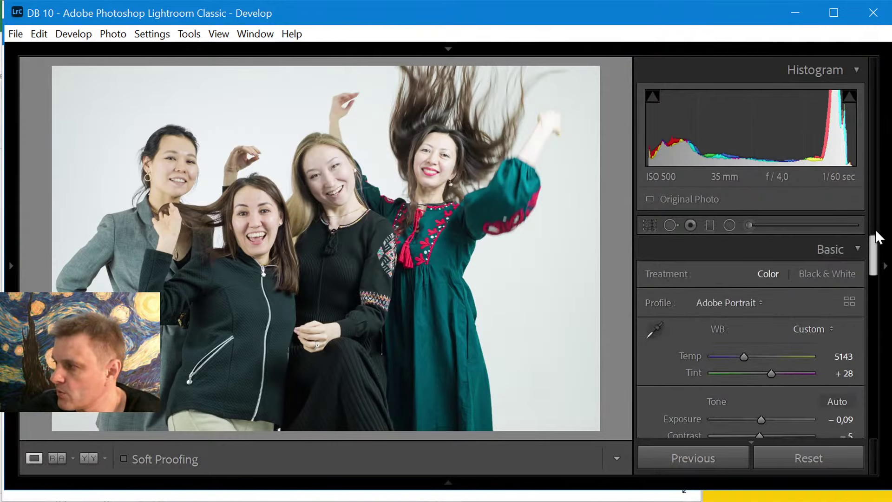
pyautogui.click(856, 247)
# Darken the dress's HSL Luminance to Blue -25 and Purple -2, and brighten the skin to Orange +28 and Yellow +10.
pyautogui.moveTo(872, 274); pyautogui.dragTo(882, 360)
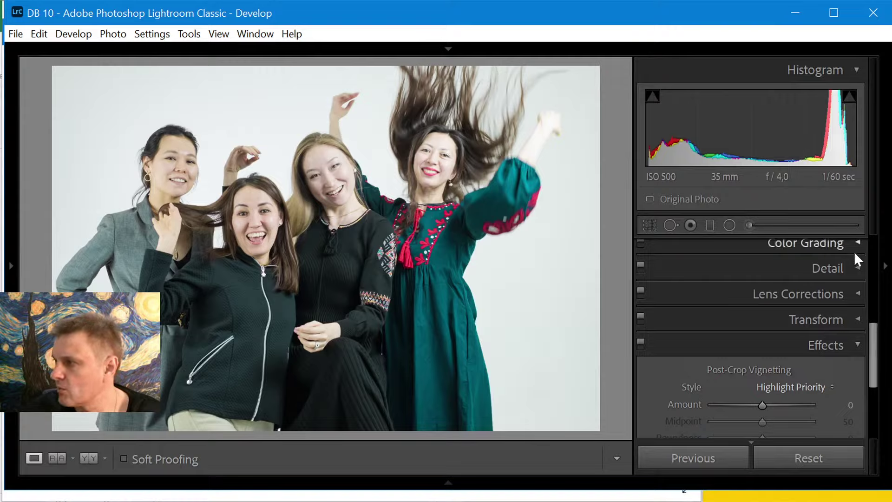
pyautogui.moveTo(877, 321); pyautogui.dragTo(875, 275)
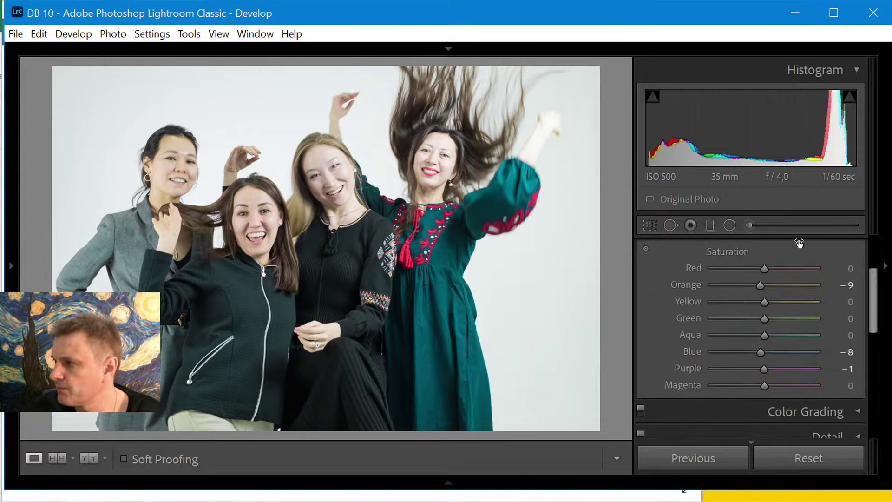
pyautogui.scroll(2, 832, 284)
pyautogui.click(789, 270)
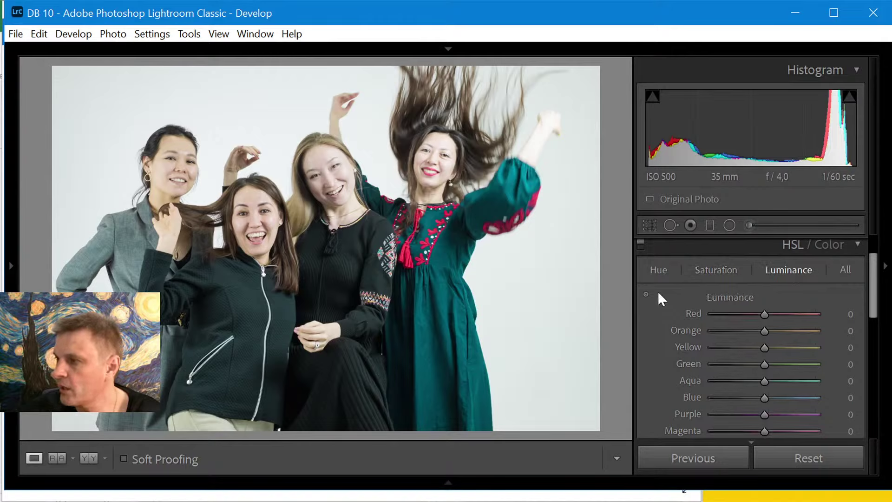
pyautogui.click(646, 294)
pyautogui.moveTo(518, 313); pyautogui.dragTo(517, 334)
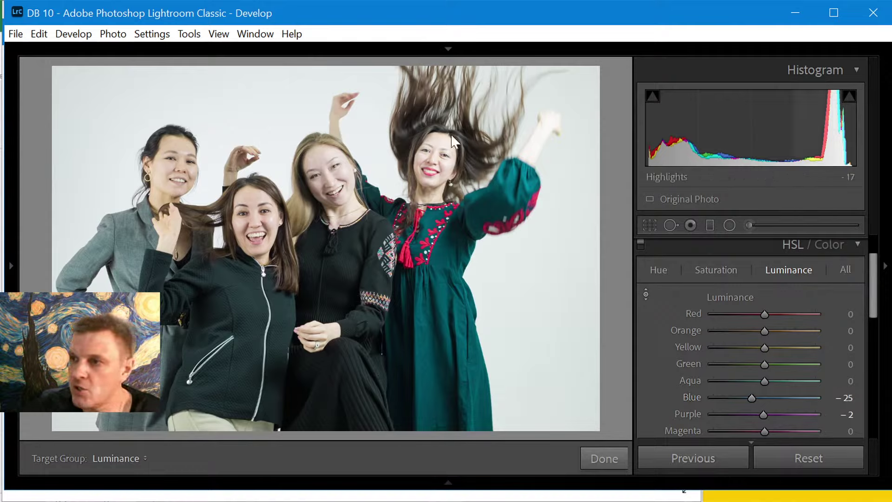
pyautogui.moveTo(315, 165); pyautogui.dragTo(314, 141)
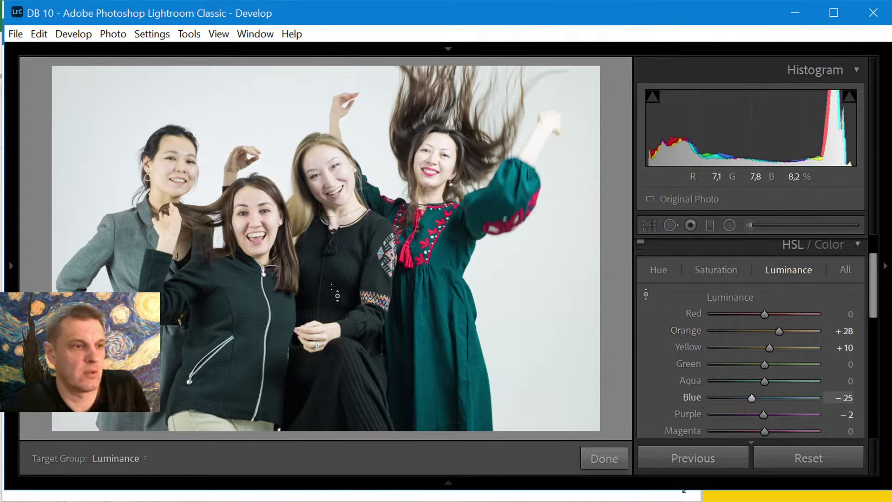
# Switch the HSL adjustments off and on repeatedly to compare the dress and skin colours, leaving them enabled.
pyautogui.click(643, 242)
pyautogui.click(643, 248)
pyautogui.click(642, 248)
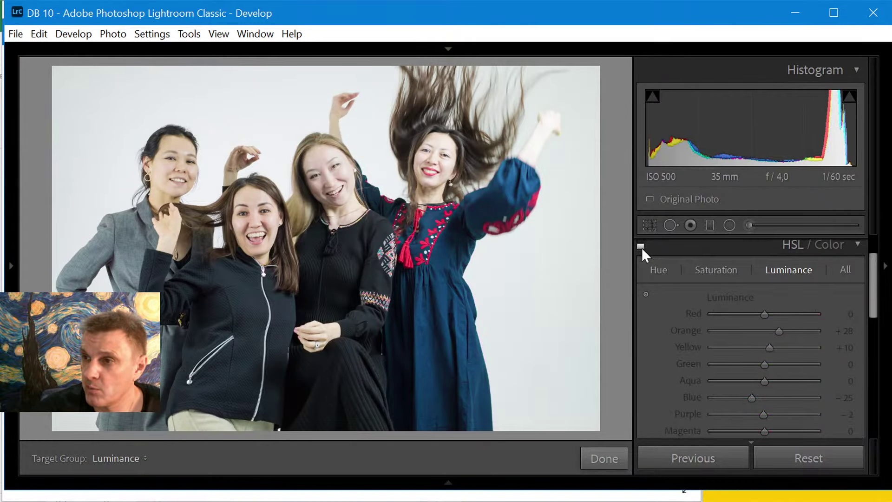
pyautogui.click(642, 248)
pyautogui.click(641, 245)
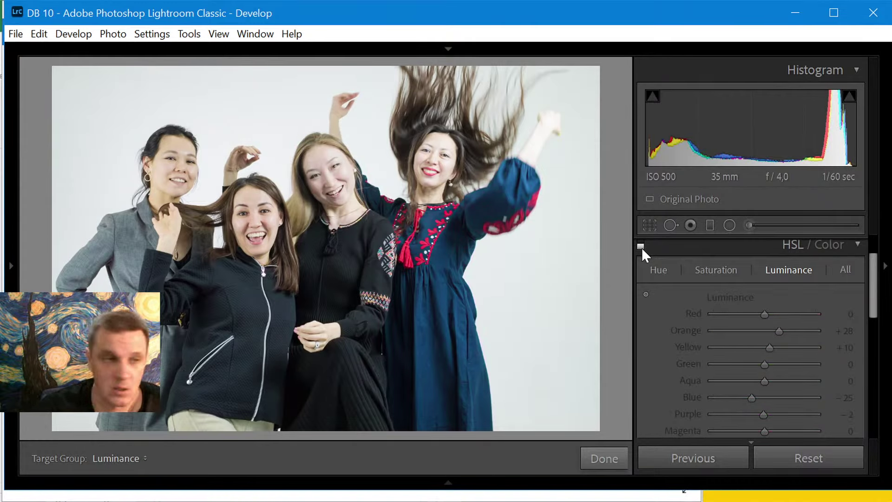
pyautogui.click(642, 248)
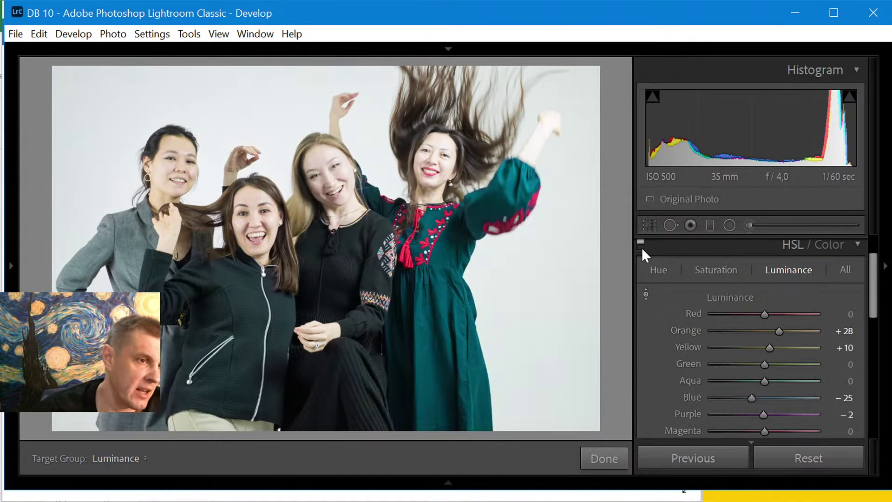
pyautogui.click(642, 248)
pyautogui.click(642, 247)
pyautogui.click(642, 247)
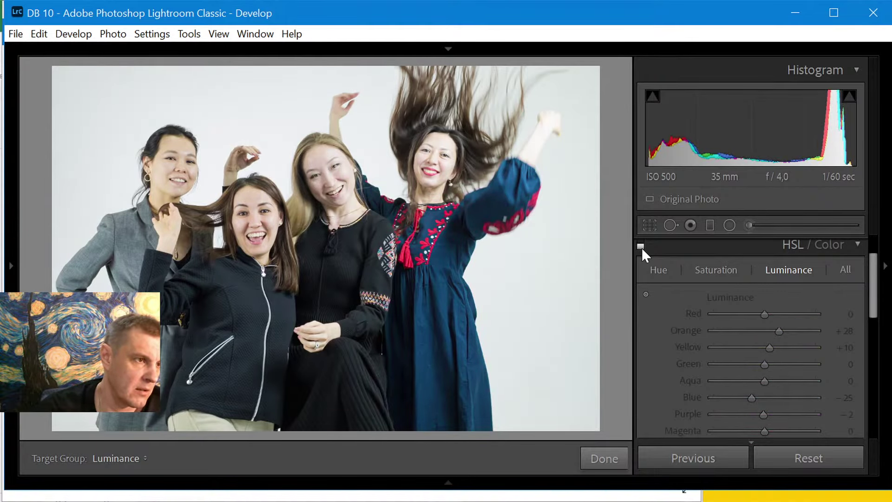
pyautogui.click(643, 247)
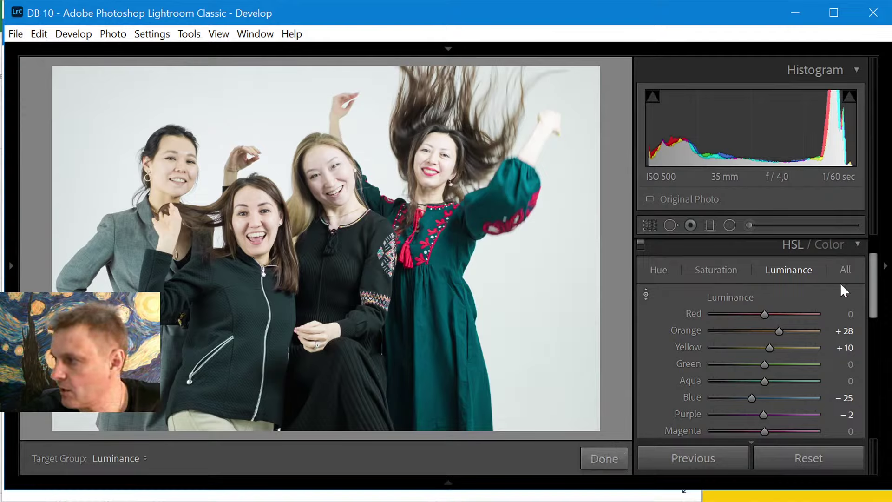
# Collapse the HSL settings and lower the Highlights in the Basic adjustments.
pyautogui.moveTo(875, 295); pyautogui.dragTo(874, 194)
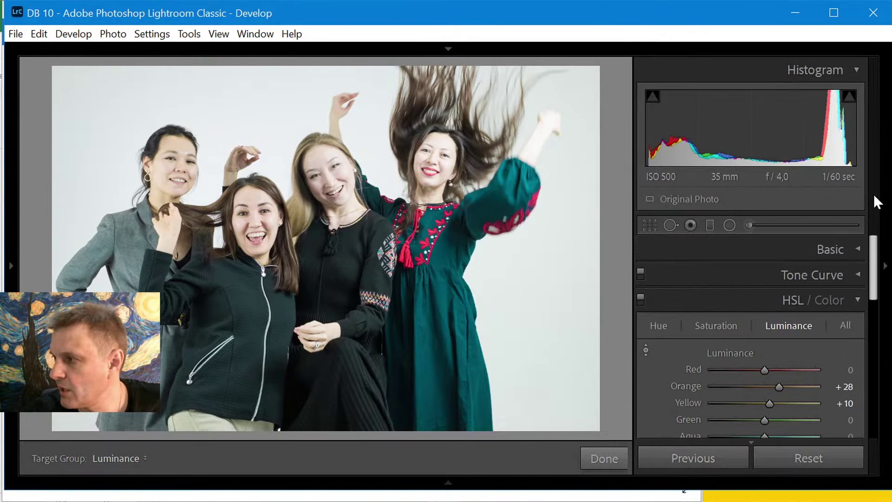
pyautogui.click(859, 301)
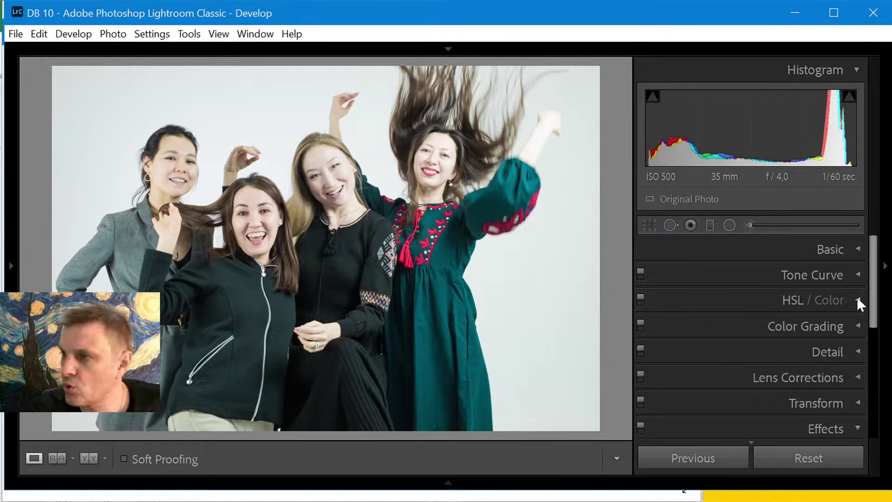
pyautogui.click(859, 249)
pyautogui.moveTo(872, 277); pyautogui.dragTo(875, 305)
pyautogui.moveTo(753, 346); pyautogui.dragTo(738, 344)
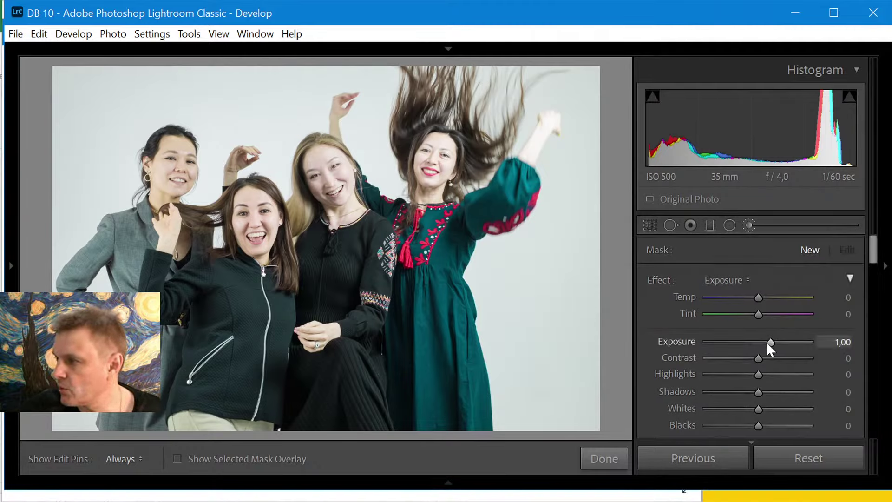
# Set the adjustment brush's Exposure to -4.00, shrink the brush, hide the edit pins and paint over the faces of the two women nearest the left edge.
pyautogui.moveTo(766, 342); pyautogui.dragTo(702, 353)
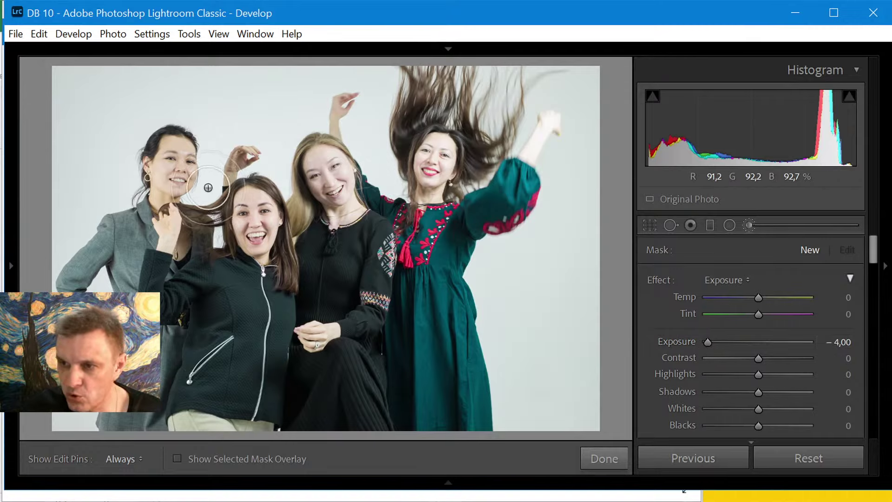
pyautogui.scroll(-3, 119, 202)
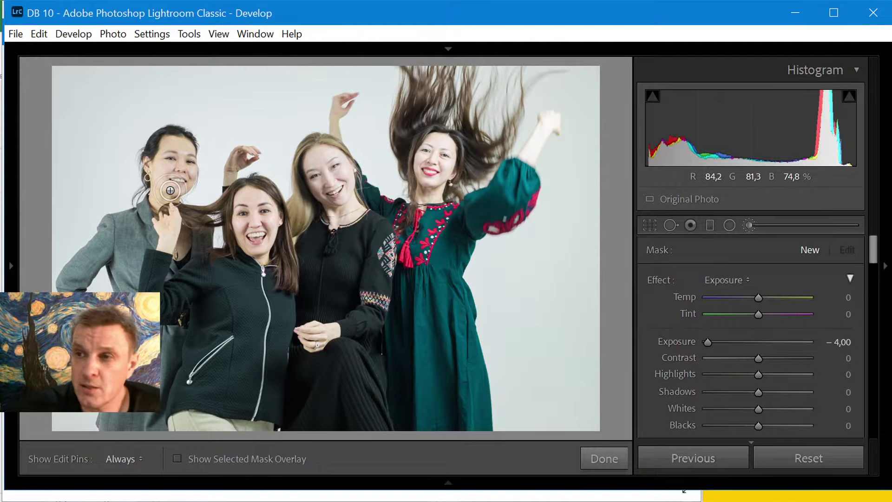
pyautogui.press('h')
pyautogui.moveTo(170, 191)
pyautogui.mouseDown()
pyautogui.moveTo(157, 183)
pyautogui.moveTo(155, 160)
pyautogui.moveTo(167, 135)
pyautogui.moveTo(181, 135)
pyautogui.moveTo(197, 149)
pyautogui.moveTo(199, 169)
pyautogui.moveTo(187, 195)
pyautogui.moveTo(173, 191)
pyautogui.mouseUp()
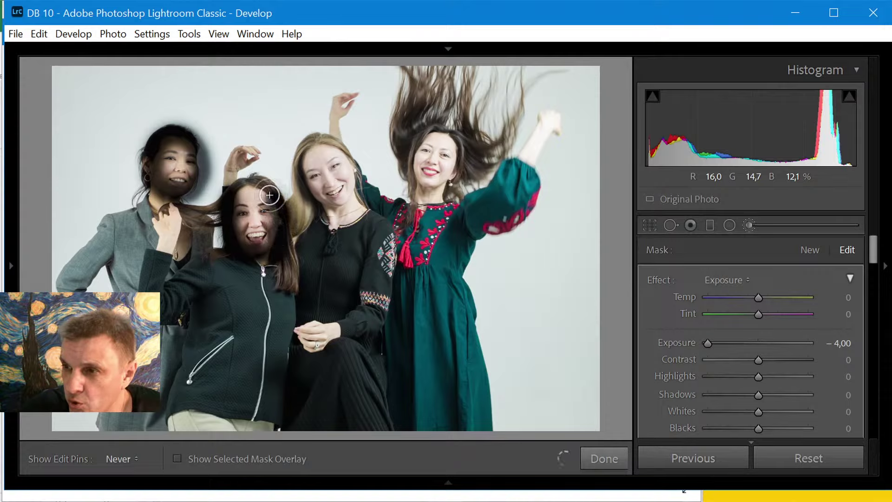
# Brush the −4.00 exposure mask over the hair and face contours of the blonde woman and the woman in the green dress.
pyautogui.press('h')
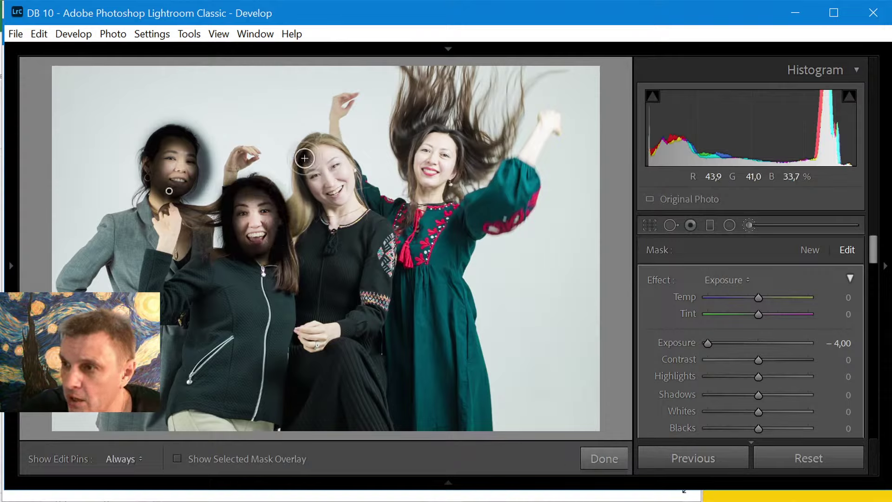
pyautogui.press('h')
pyautogui.moveTo(305, 158)
pyautogui.mouseDown()
pyautogui.moveTo(304, 189)
pyautogui.moveTo(324, 205)
pyautogui.moveTo(352, 197)
pyautogui.moveTo(349, 159)
pyautogui.moveTo(302, 147)
pyautogui.mouseUp()
pyautogui.press('h')
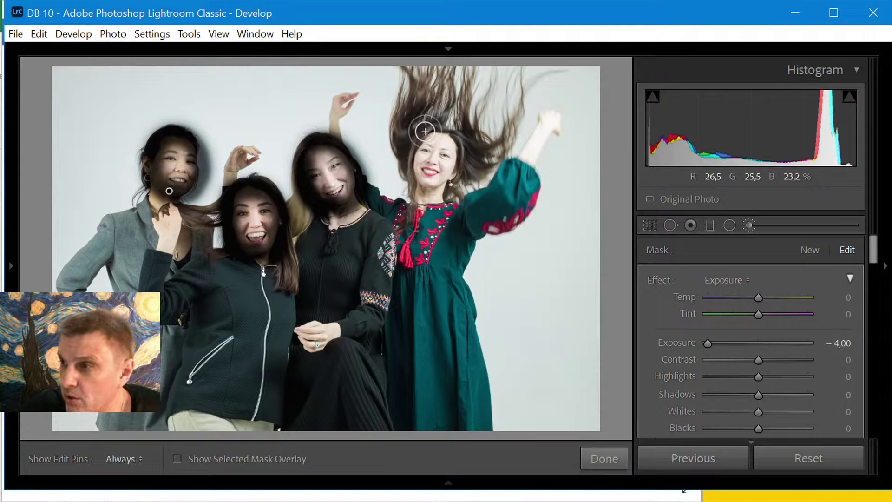
pyautogui.press('h')
pyautogui.moveTo(425, 132)
pyautogui.mouseDown()
pyautogui.moveTo(413, 152)
pyautogui.moveTo(419, 188)
pyautogui.moveTo(444, 187)
pyautogui.moveTo(450, 133)
pyautogui.moveTo(434, 133)
pyautogui.moveTo(437, 155)
pyautogui.mouseUp()
pyautogui.press('h')
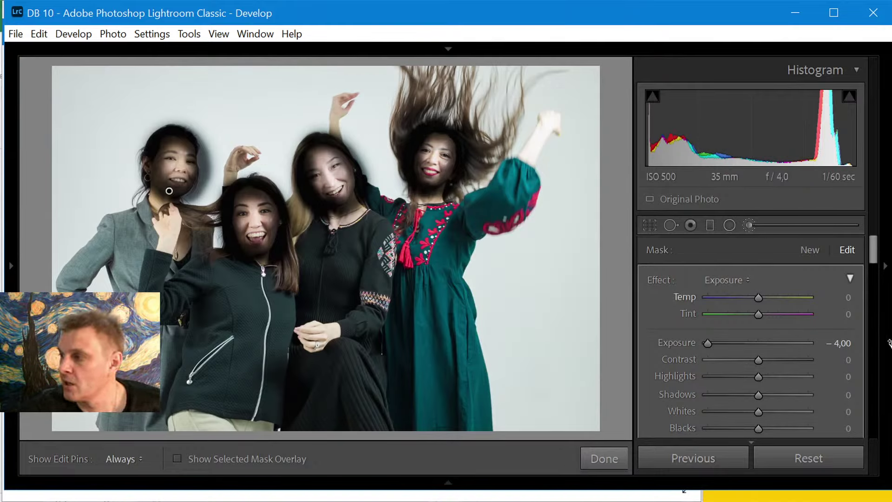
# Set the face-contour brush mask's Exposure to 0.
pyautogui.click(835, 346)
pyautogui.write('0')
pyautogui.press('Return')
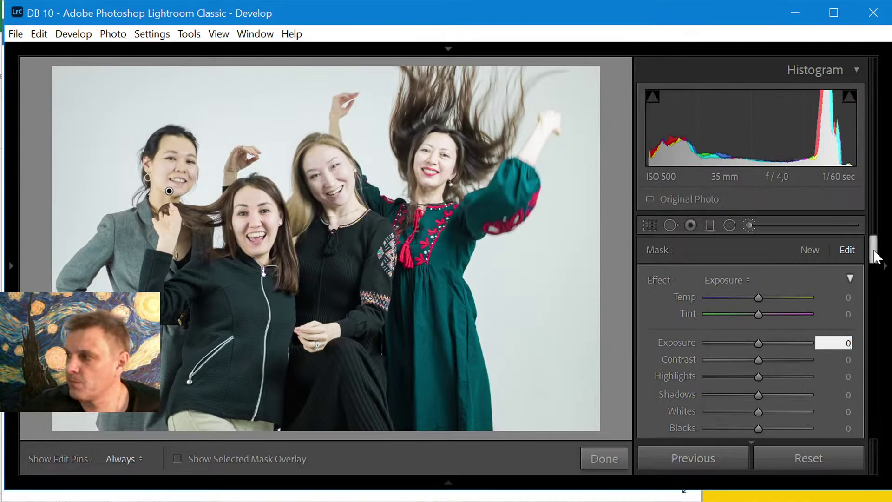
pyautogui.moveTo(874, 256); pyautogui.dragTo(874, 258)
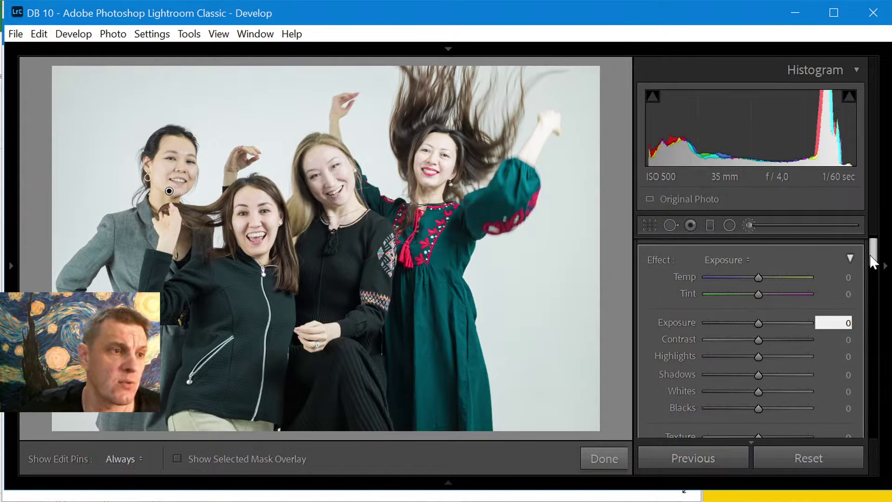
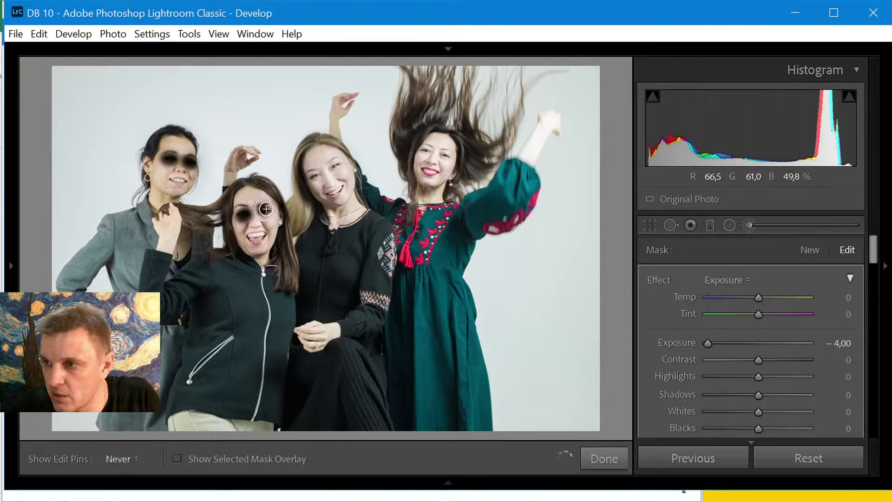
# Brush the −4.00 exposure mask over both eyes of the blonde woman and the woman in the green dress.
pyautogui.moveTo(309, 178); pyautogui.dragTo(335, 166)
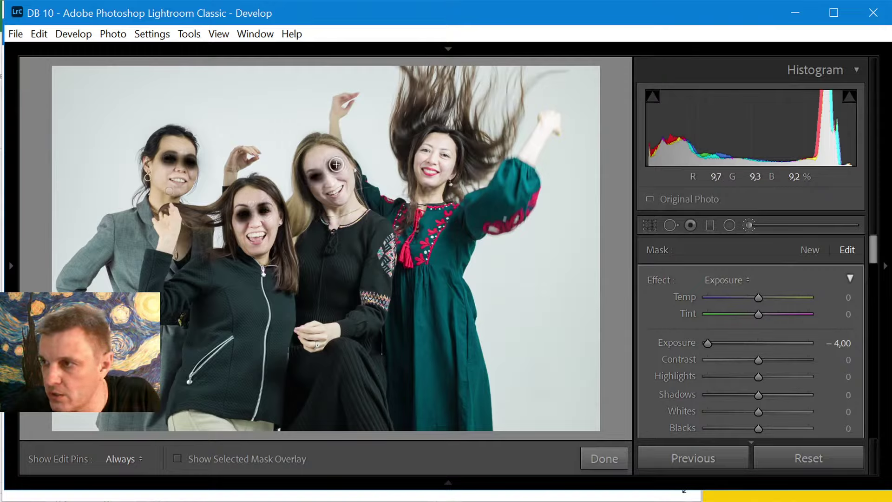
pyautogui.moveTo(426, 151); pyautogui.dragTo(449, 157)
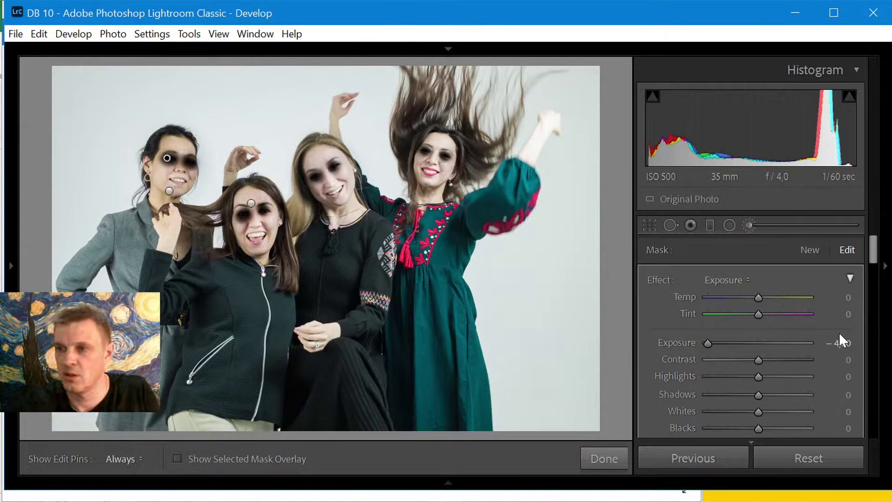
pyautogui.press('h')
pyautogui.press('h')
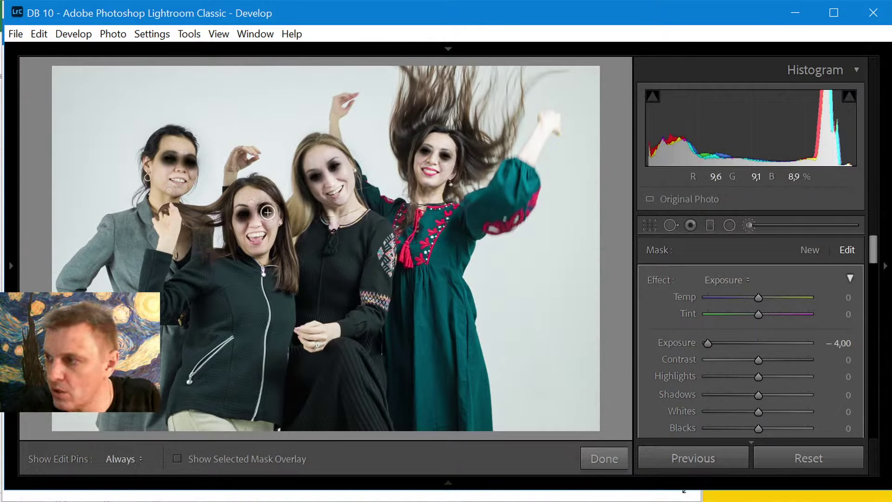
# Set the eye brush mask to Exposure 0.11, Contrast 24 and Texture 24.
pyautogui.click(838, 343)
pyautogui.write('0')
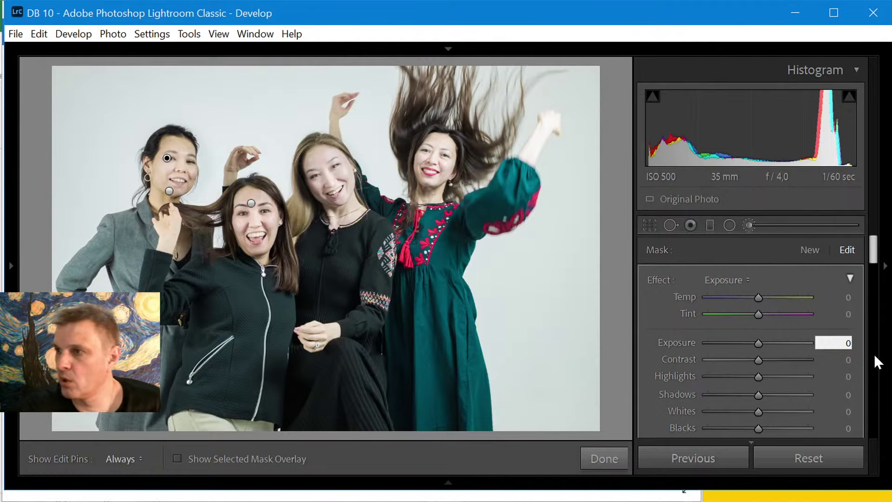
pyautogui.press('Return')
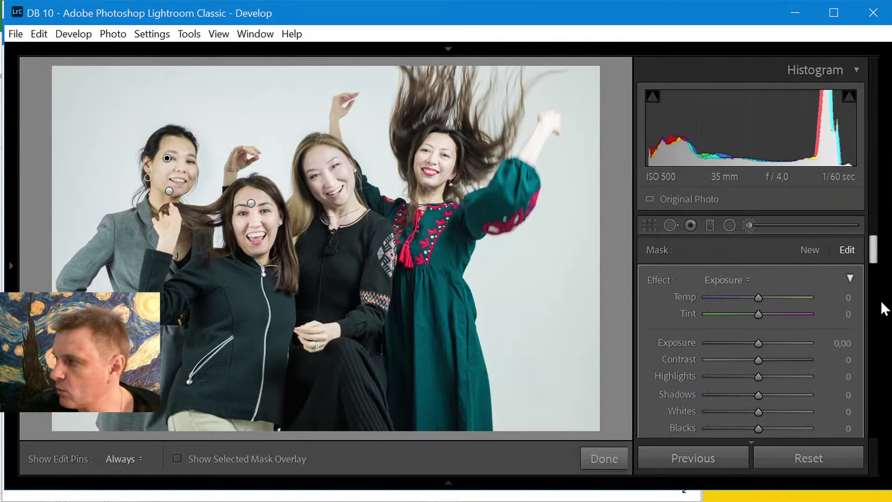
pyautogui.scroll(-2, 875, 253)
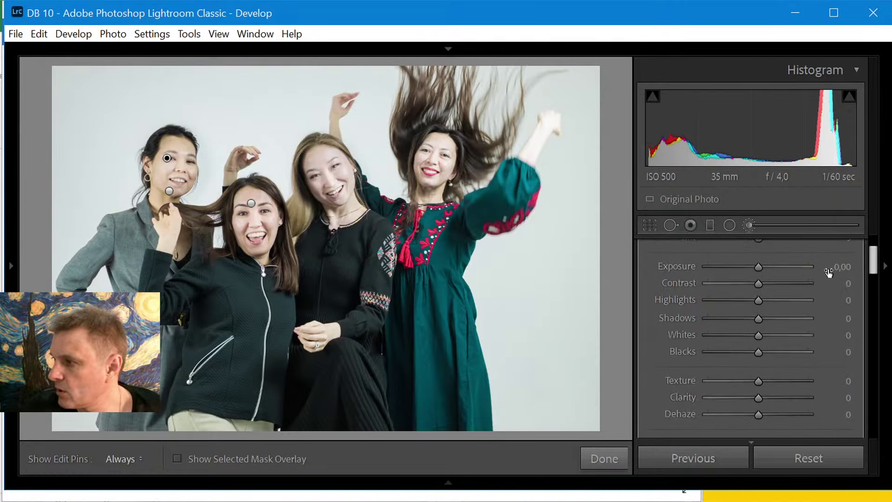
pyautogui.click(769, 284)
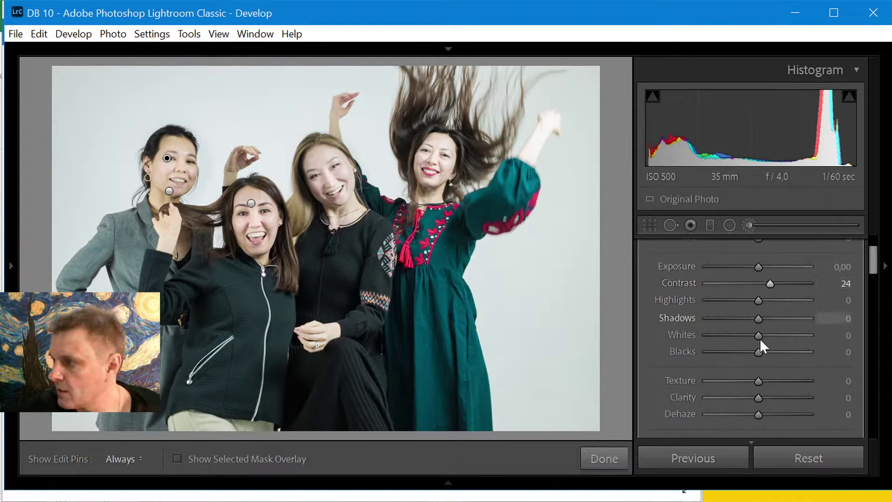
pyautogui.click(762, 267)
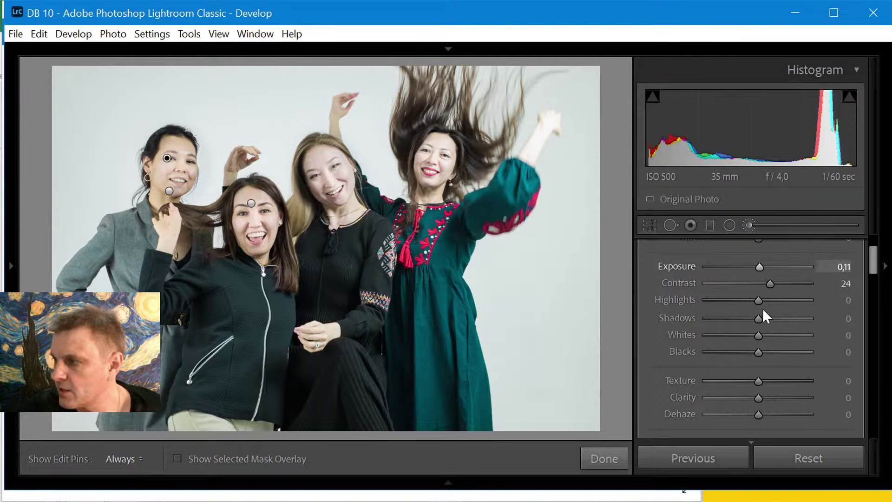
pyautogui.moveTo(759, 380); pyautogui.dragTo(771, 378)
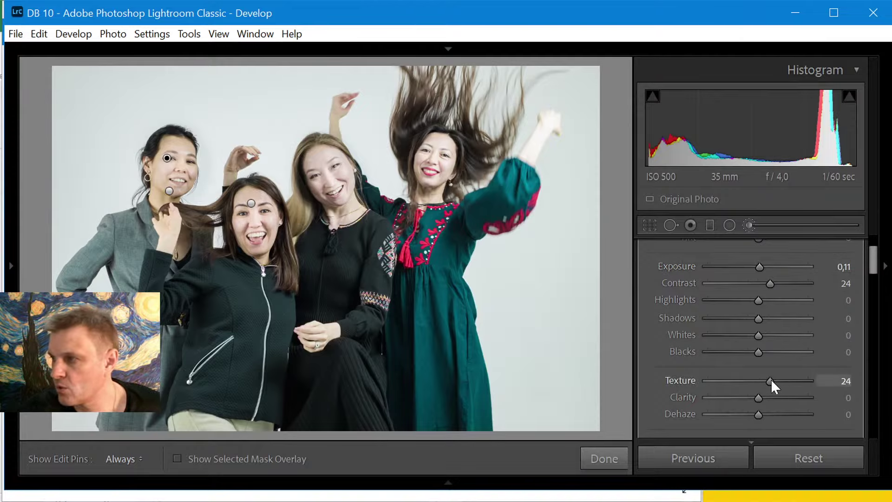
# At 100% zoom on the front woman's face, refine the eye mask to Contrast 15, Exposure 0.38 and Texture 49.
pyautogui.click(11, 266)
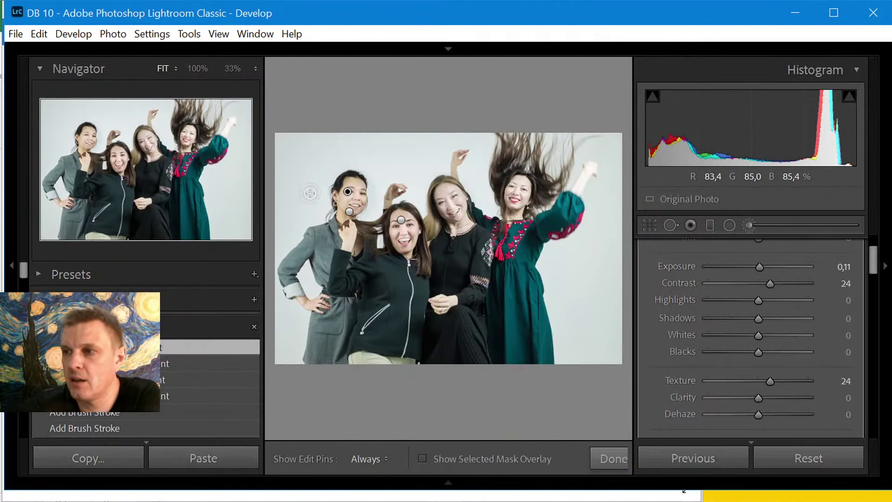
pyautogui.click(198, 68)
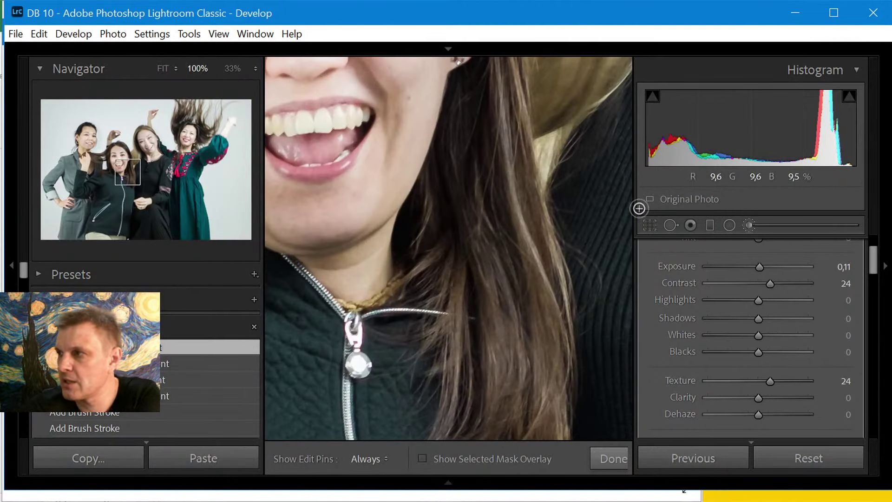
pyautogui.moveTo(382, 183); pyautogui.dragTo(490, 409)
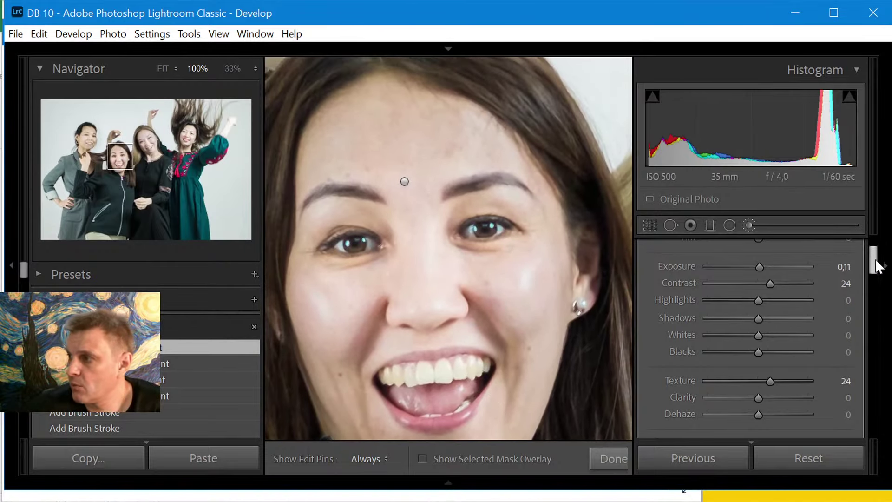
pyautogui.moveTo(871, 265)
pyautogui.mouseDown()
pyautogui.moveTo(869, 305)
pyautogui.moveTo(869, 236)
pyautogui.mouseUp()
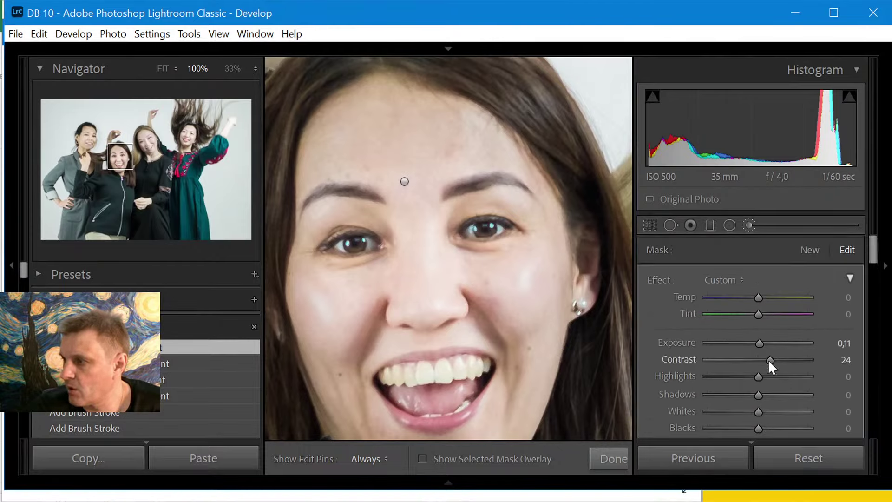
pyautogui.moveTo(768, 360); pyautogui.dragTo(766, 341)
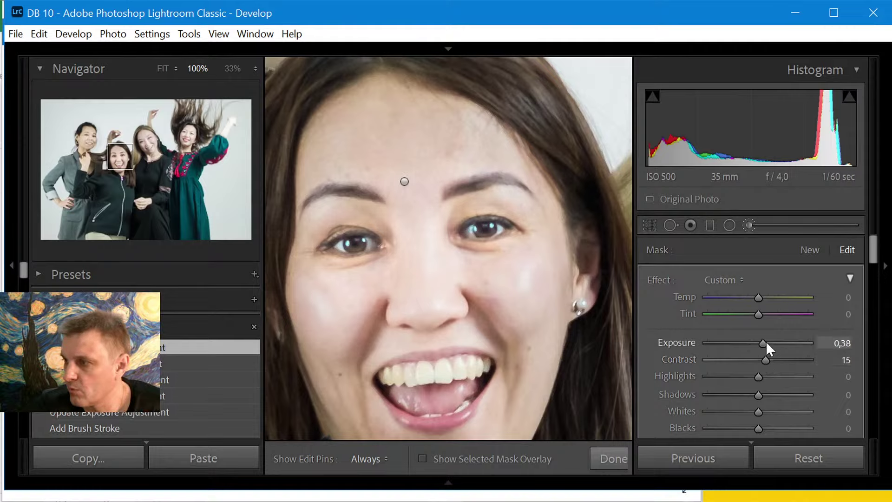
pyautogui.scroll(-5, 875, 252)
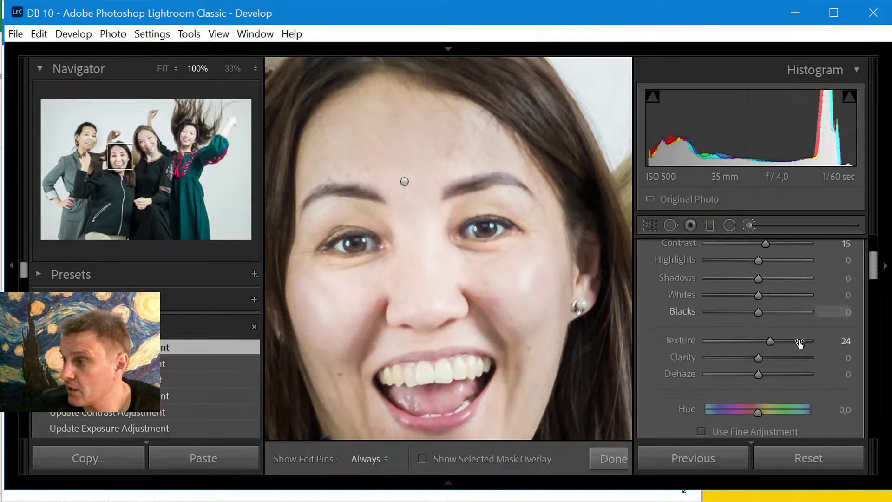
pyautogui.moveTo(768, 342); pyautogui.dragTo(786, 344)
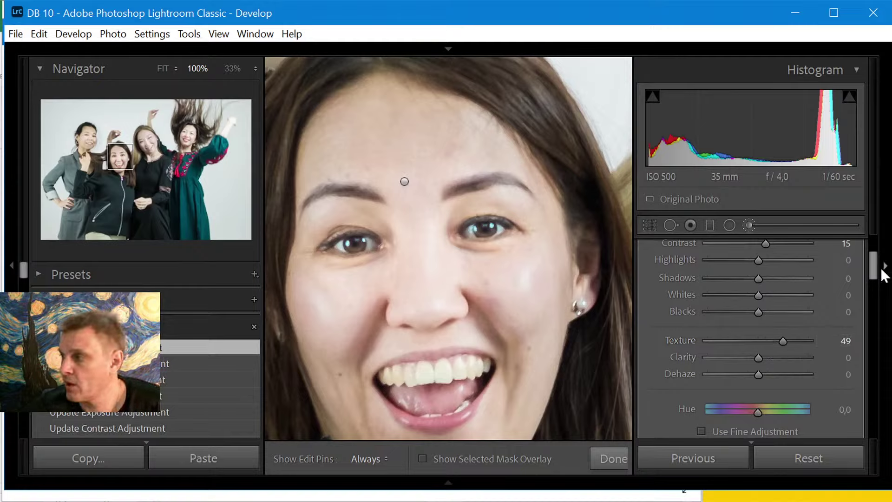
# Compare the front woman's face with the brush adjustments repeatedly switched off and on.
pyautogui.moveTo(873, 279)
pyautogui.mouseDown()
pyautogui.moveTo(873, 344)
pyautogui.moveTo(877, 297)
pyautogui.moveTo(875, 325)
pyautogui.mouseUp()
pyautogui.click(652, 364)
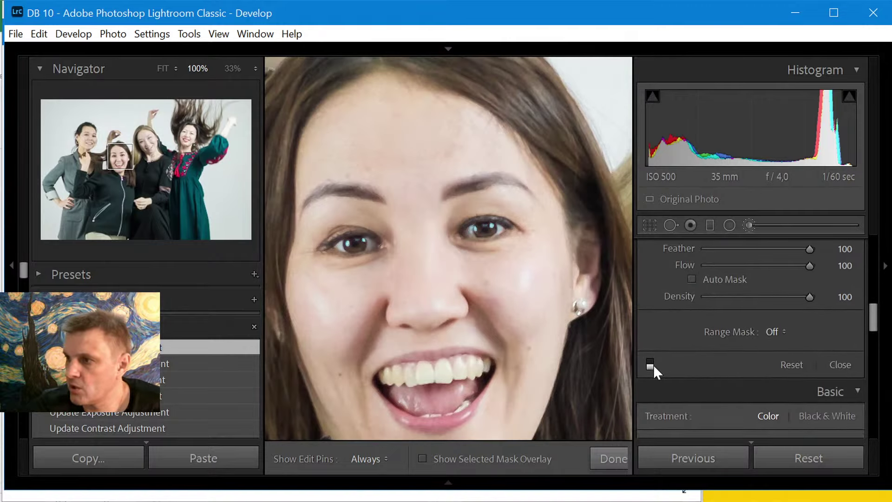
pyautogui.click(652, 365)
pyautogui.click(651, 365)
pyautogui.click(651, 364)
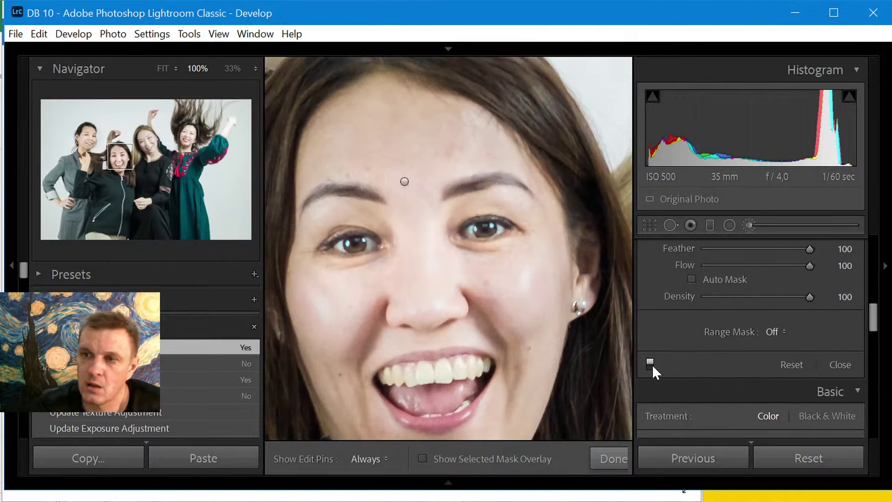
pyautogui.click(651, 365)
pyautogui.click(652, 364)
pyautogui.click(651, 364)
pyautogui.click(652, 364)
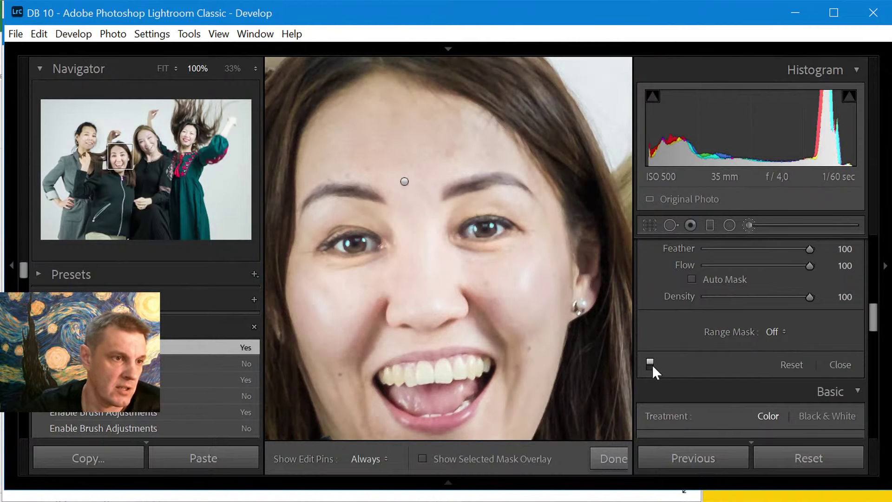
pyautogui.click(652, 364)
pyautogui.click(652, 364)
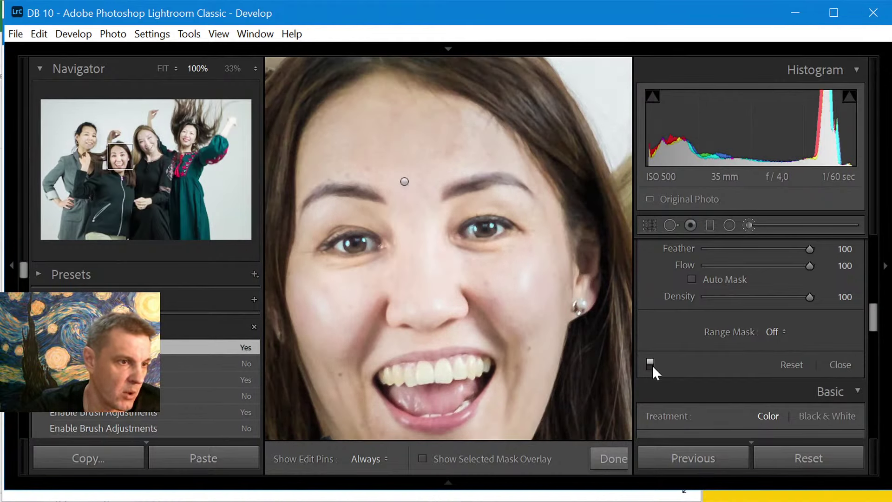
pyautogui.click(651, 364)
pyautogui.click(652, 364)
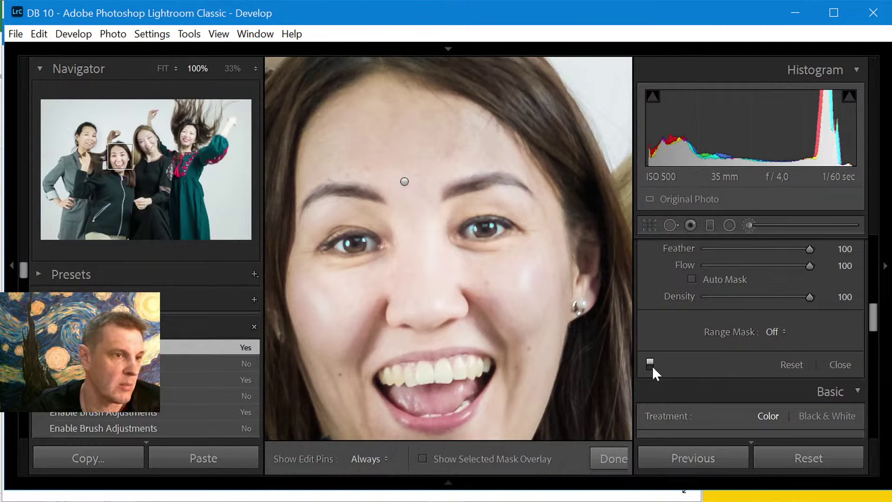
pyautogui.click(651, 364)
pyautogui.click(651, 364)
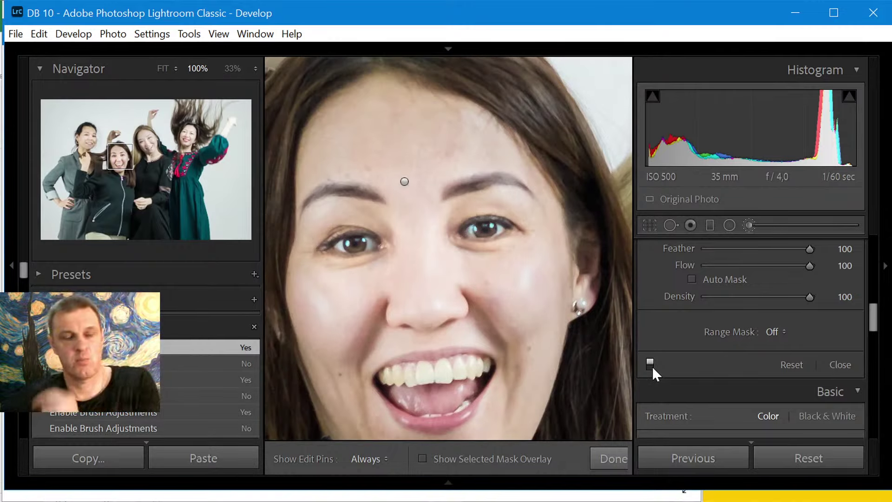
# Finish the brush editing and inspect the face of the woman in the green dress at 100% zoom.
pyautogui.click(597, 461)
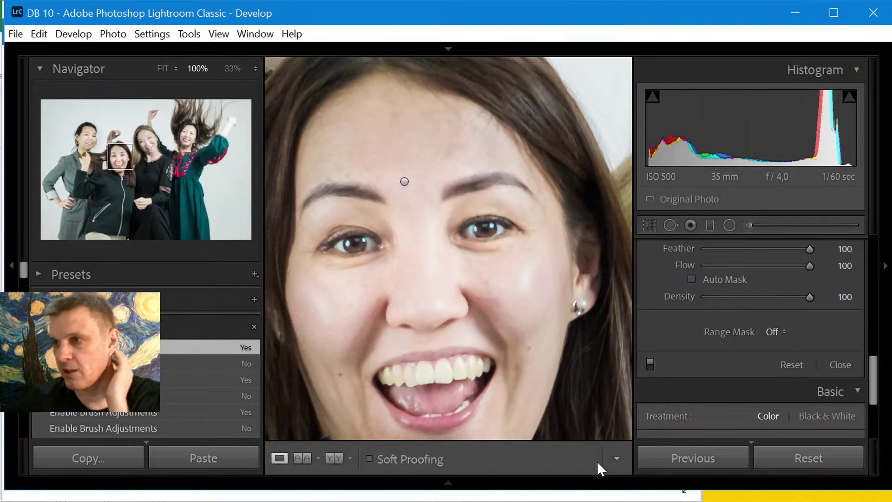
pyautogui.click(518, 300)
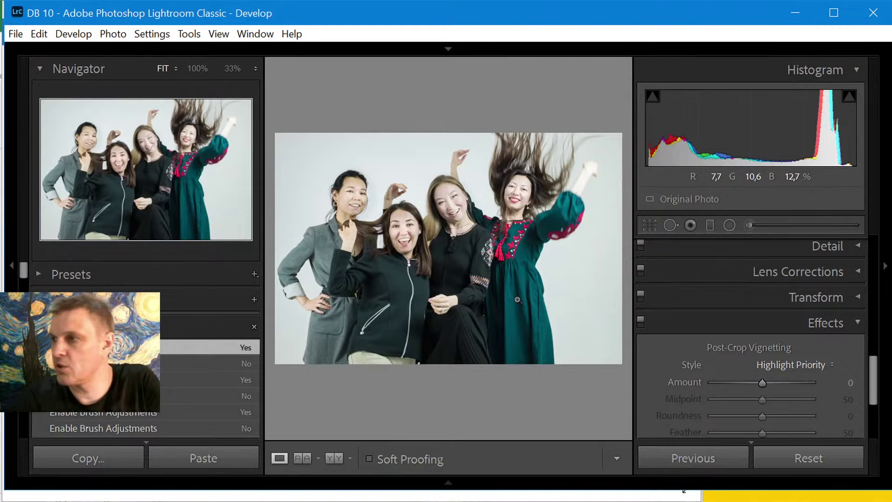
pyautogui.click(519, 194)
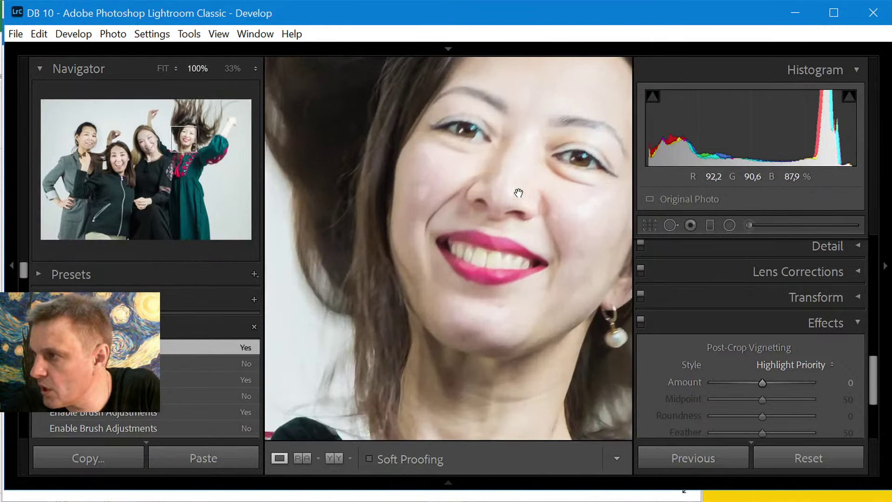
pyautogui.moveTo(517, 195); pyautogui.dragTo(491, 234)
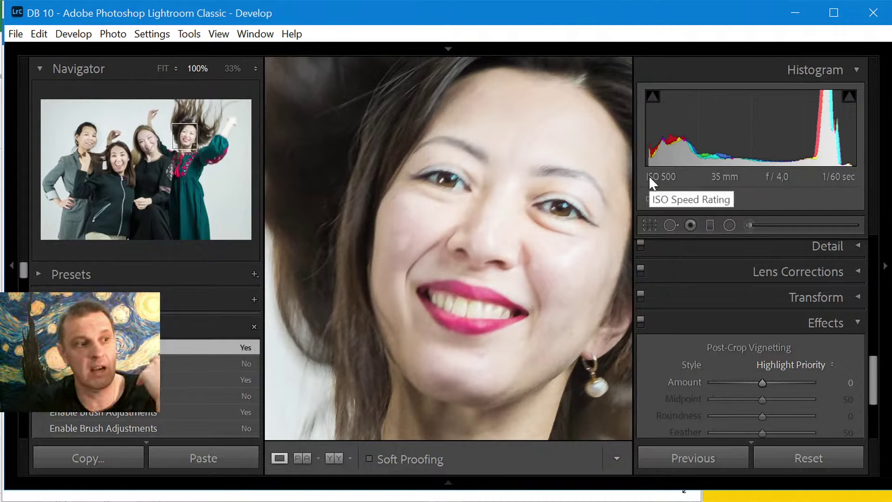
# Create a new brush mask with Exposure −4.00 and paint it over the face skin of the woman in the green dress.
pyautogui.click(749, 225)
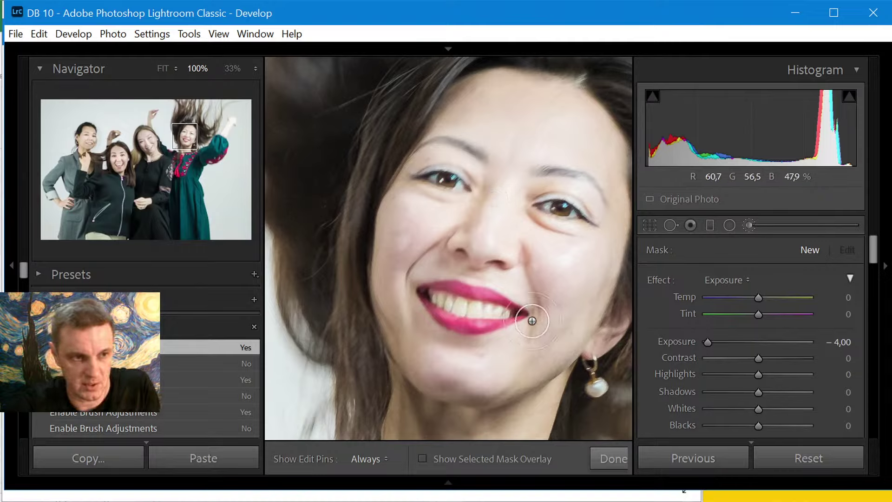
pyautogui.click(511, 355)
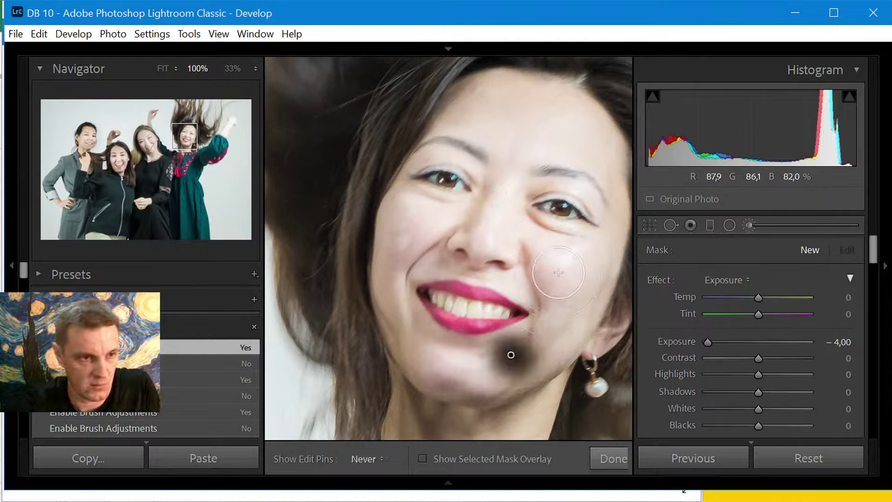
pyautogui.moveTo(559, 273)
pyautogui.mouseDown()
pyautogui.moveTo(563, 200)
pyautogui.moveTo(498, 119)
pyautogui.moveTo(429, 219)
pyautogui.moveTo(450, 324)
pyautogui.moveTo(433, 340)
pyautogui.moveTo(448, 182)
pyautogui.moveTo(522, 121)
pyautogui.moveTo(597, 150)
pyautogui.moveTo(552, 300)
pyautogui.moveTo(486, 335)
pyautogui.moveTo(492, 223)
pyautogui.mouseUp()
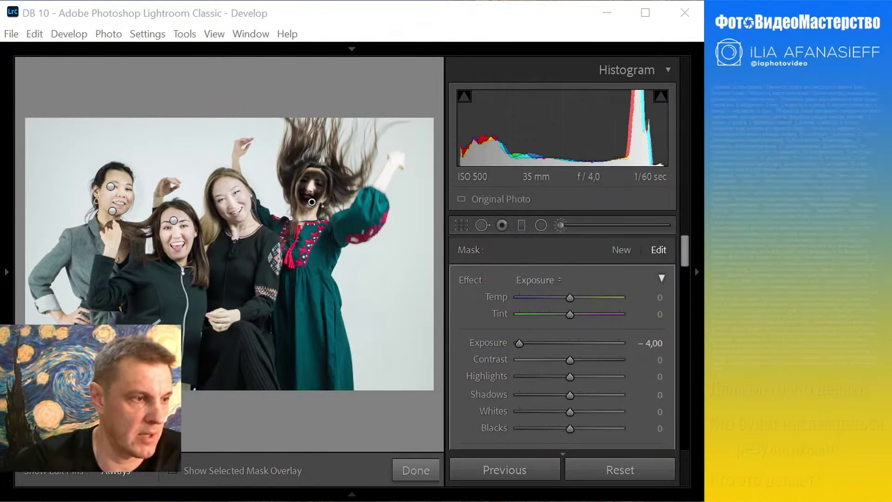
# Maximise the window and set the face mask of the woman in the green dress to Exposure −0.02, Highlights −50 and Shadows −6.
pyautogui.click(646, 13)
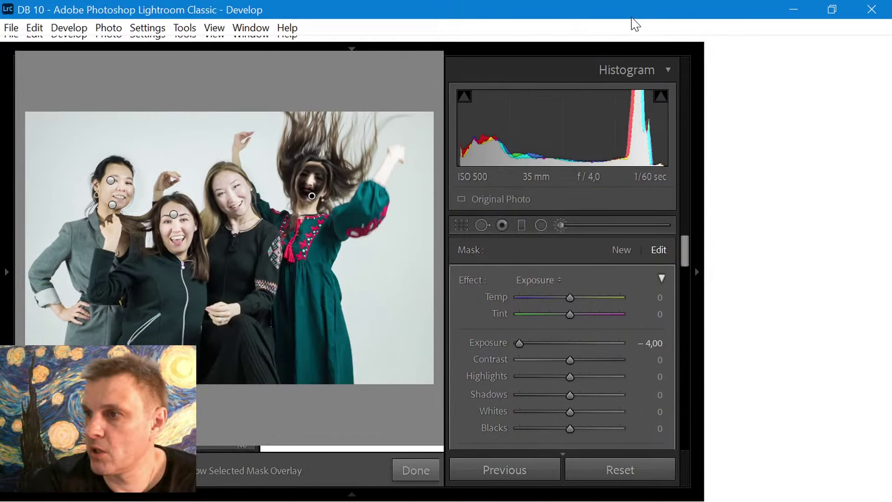
pyautogui.moveTo(440, 178)
pyautogui.mouseDown()
pyautogui.moveTo(457, 187)
pyautogui.moveTo(441, 152)
pyautogui.moveTo(435, 176)
pyautogui.moveTo(435, 154)
pyautogui.mouseUp()
pyautogui.moveTo(717, 333); pyautogui.dragTo(757, 342)
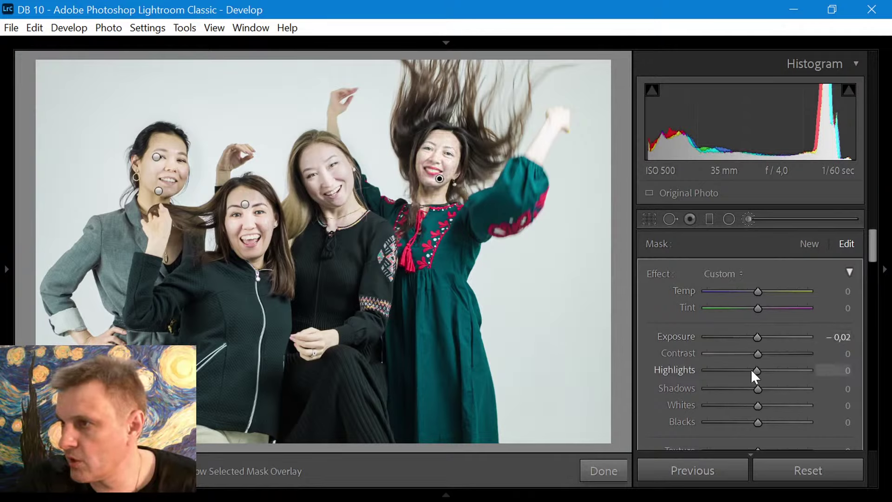
pyautogui.moveTo(735, 374); pyautogui.dragTo(751, 390)
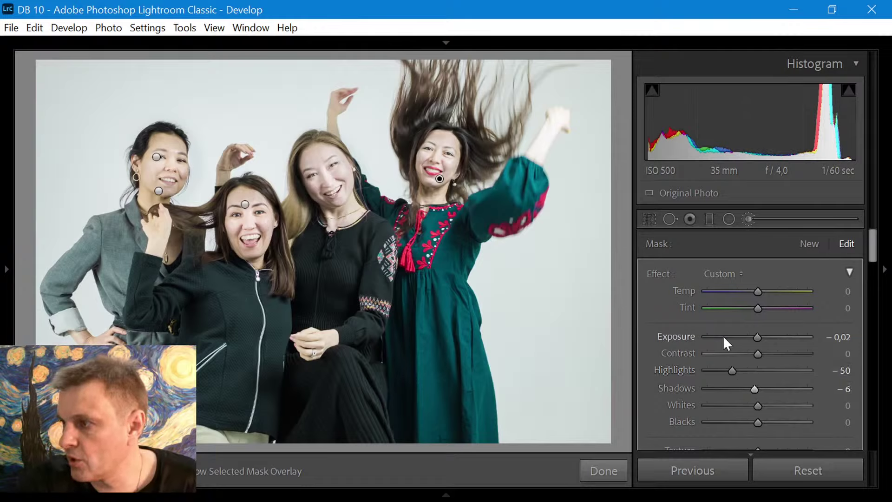
# Compare the whole group portrait with the brush adjustments repeatedly switched off and on.
pyautogui.scroll(-3, 724, 339)
pyautogui.scroll(-4, 723, 336)
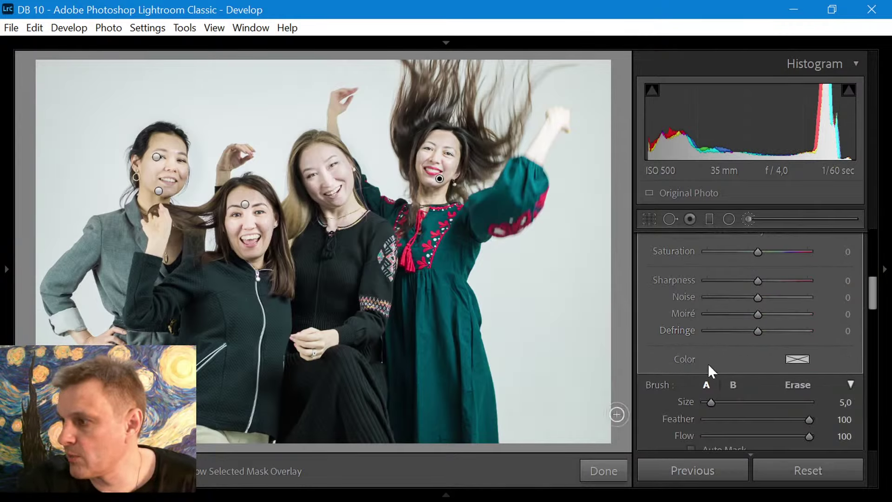
pyautogui.scroll(-3, 697, 372)
pyautogui.click(650, 408)
pyautogui.click(650, 408)
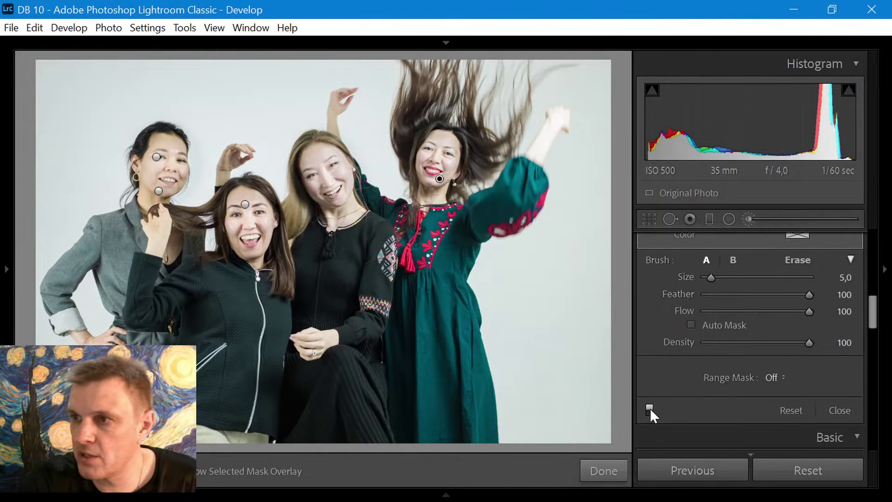
pyautogui.doubleClick(650, 408)
pyautogui.click(649, 408)
pyautogui.click(649, 408)
pyautogui.click(649, 408)
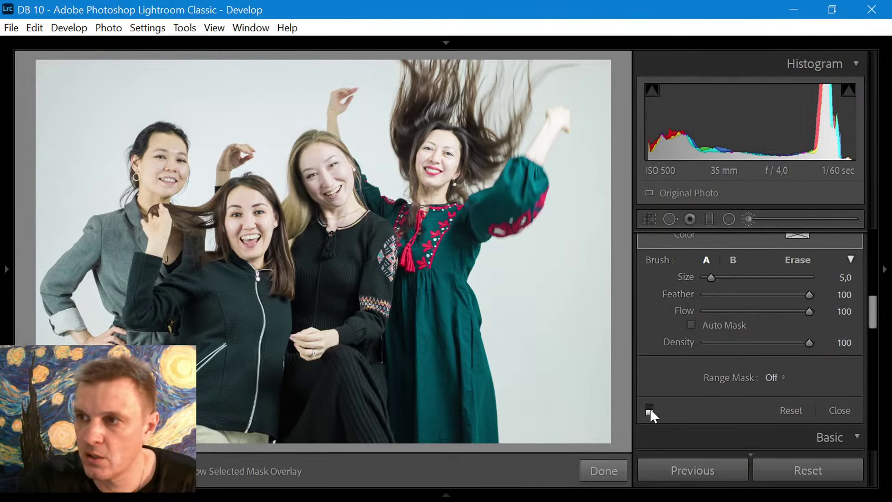
pyautogui.click(650, 408)
pyautogui.click(650, 408)
pyautogui.click(649, 408)
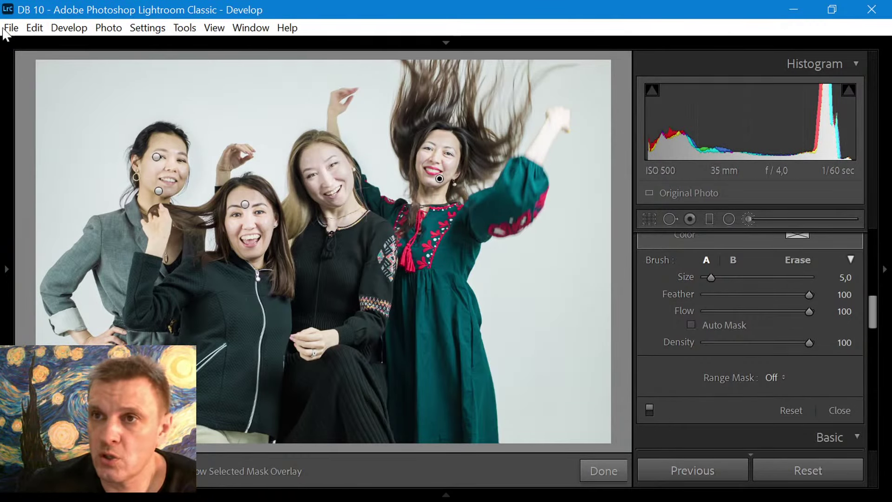
pyautogui.click(9, 28)
pyautogui.click(76, 239)
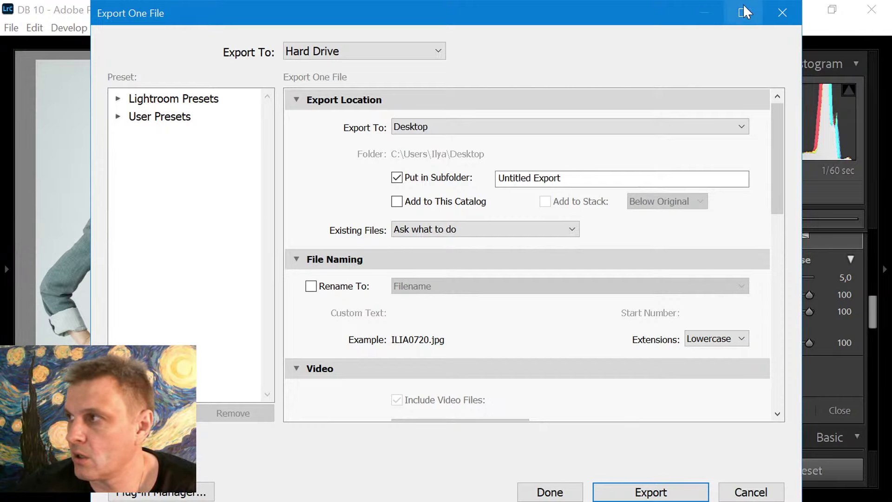
pyautogui.click(783, 13)
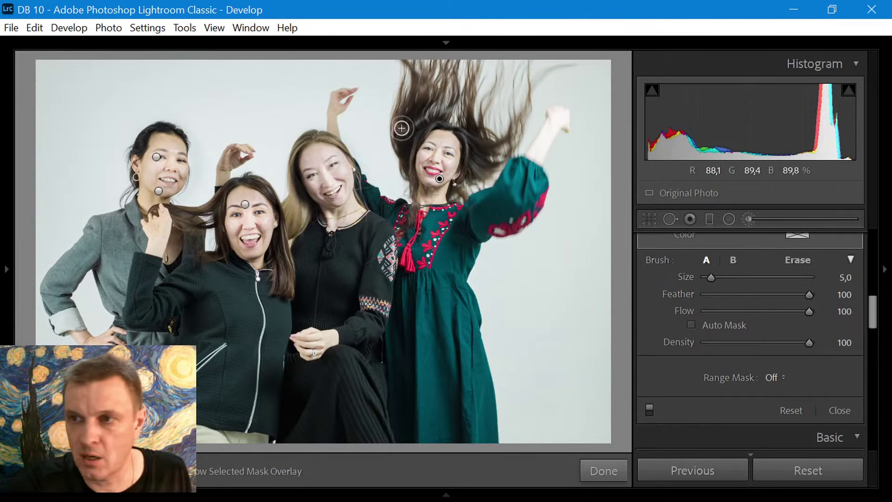
# Show the unedited portrait, open the finished ILIA0720 from the version folder without plastic retouching in Photos, and enlarge its window.
pyautogui.press('\\')
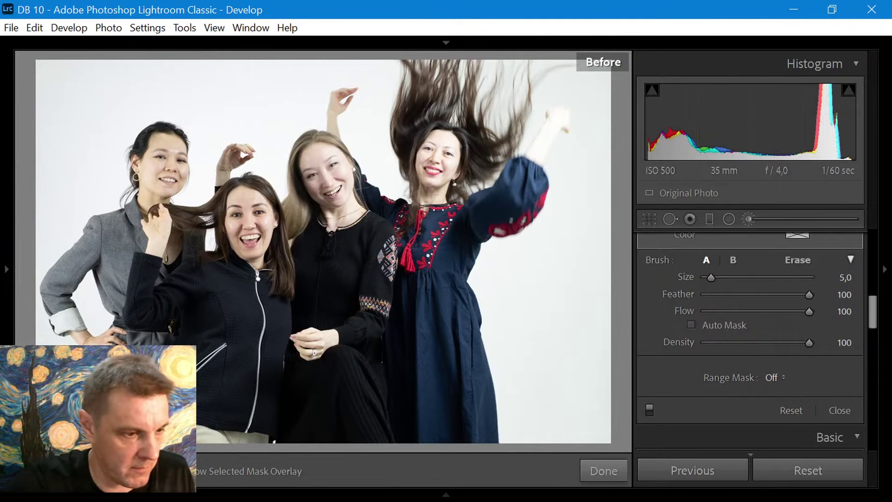
pyautogui.press('super+e')
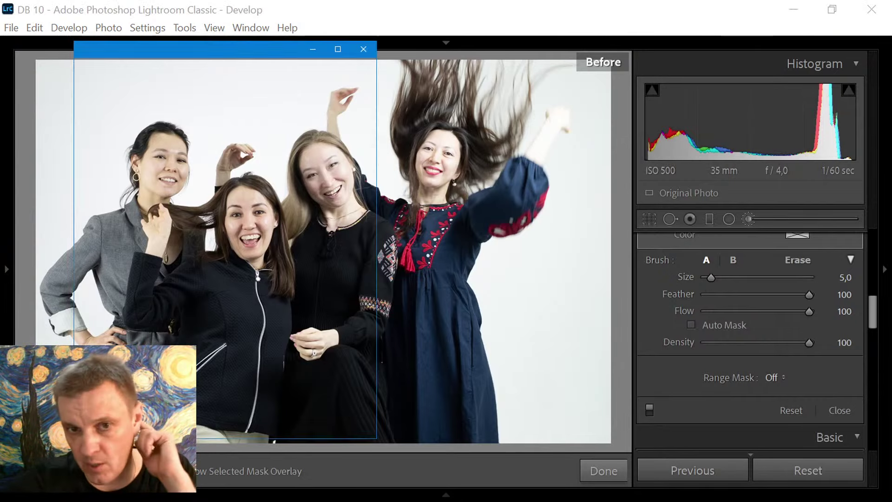
pyautogui.scroll(-4, 216, 253)
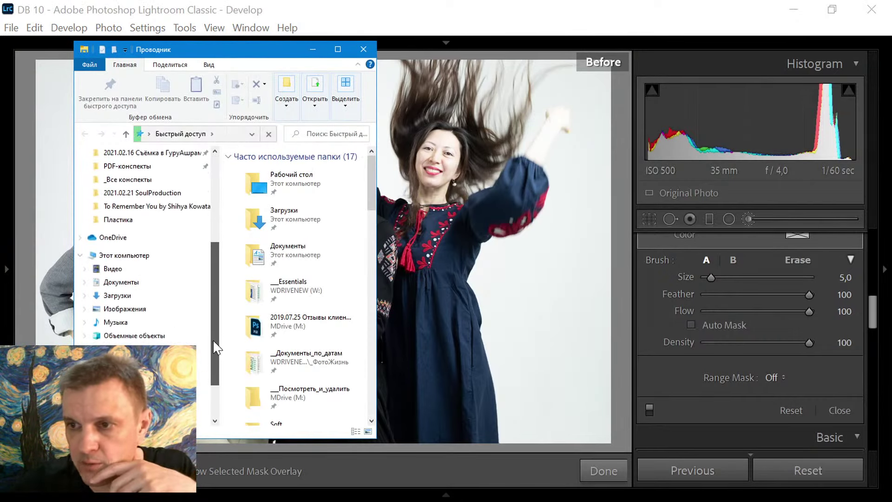
pyautogui.click(138, 221)
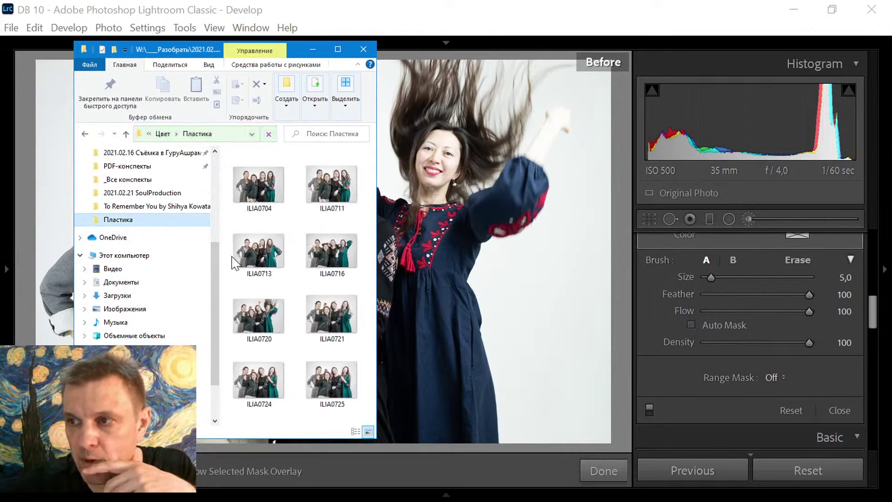
pyautogui.click(173, 133)
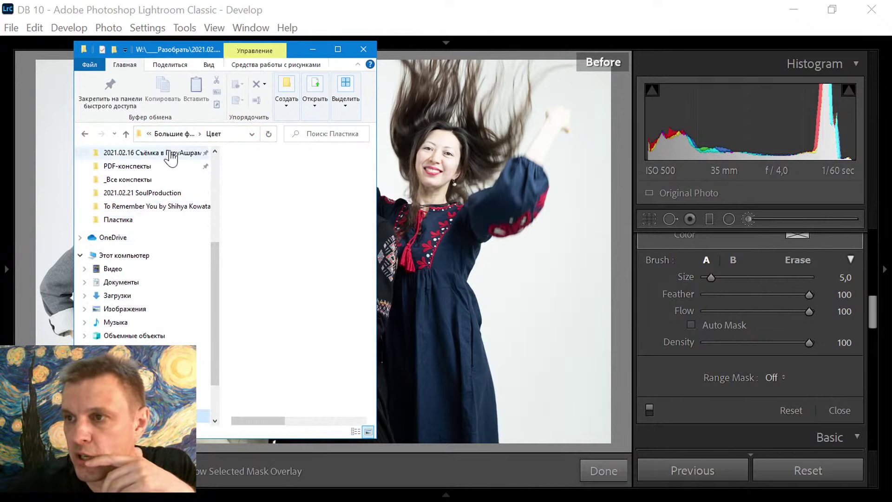
pyautogui.click(268, 169)
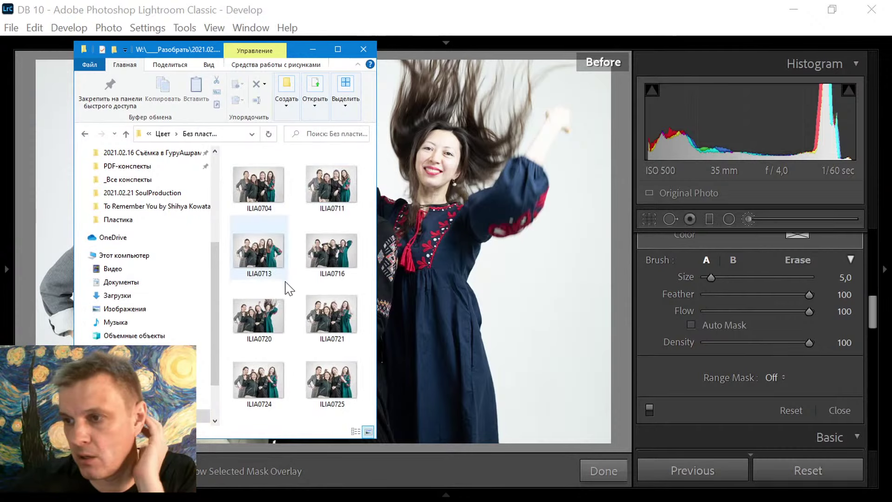
pyautogui.click(259, 316)
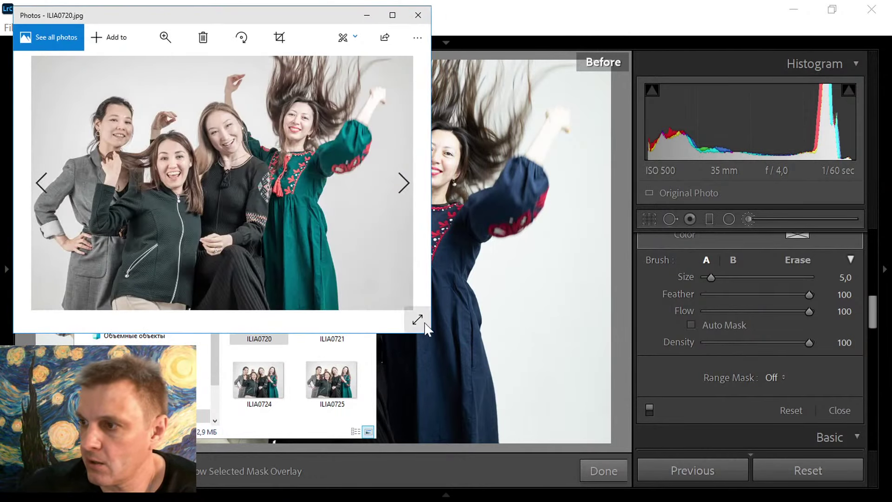
pyautogui.moveTo(430, 332); pyautogui.dragTo(628, 497)
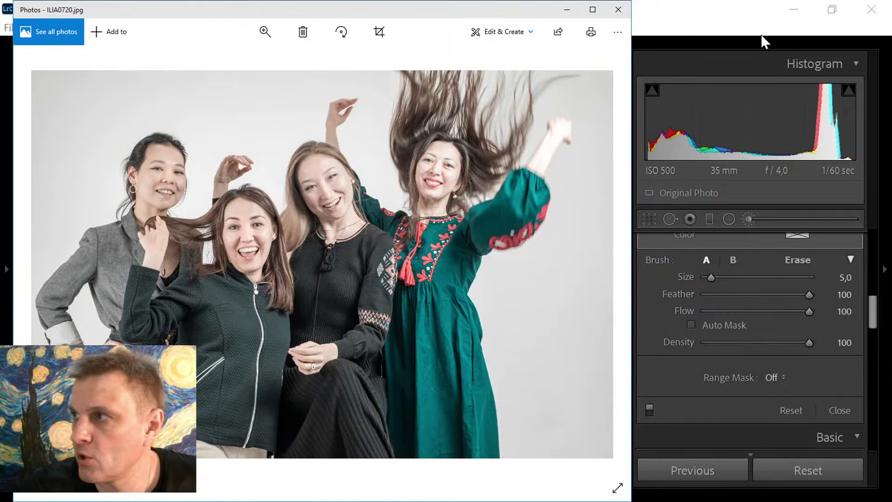
# Back in Lightroom, close the brush editing and compare the edited portrait with its before view and the ILIA0720 version in Photos.
pyautogui.click(712, 24)
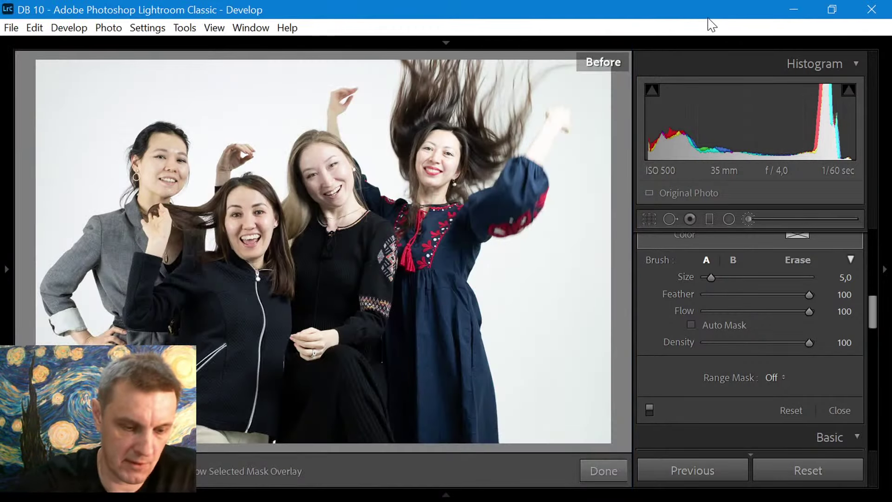
pyautogui.press('\\')
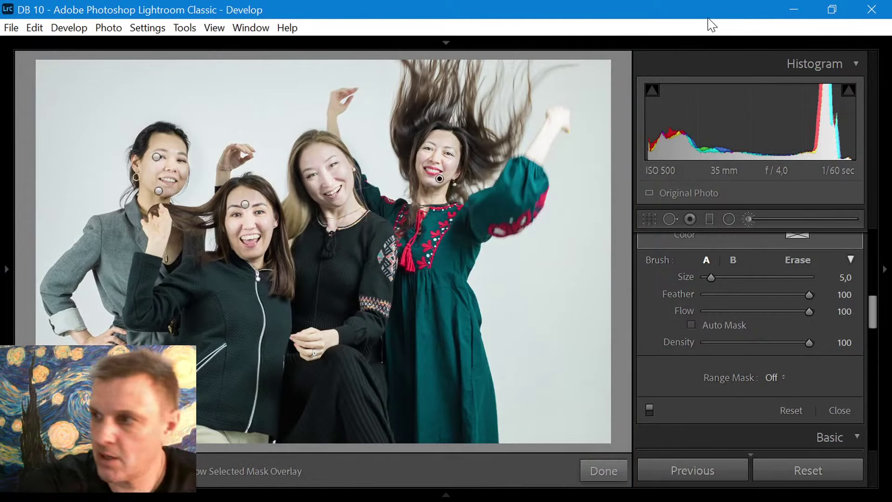
pyautogui.click(839, 411)
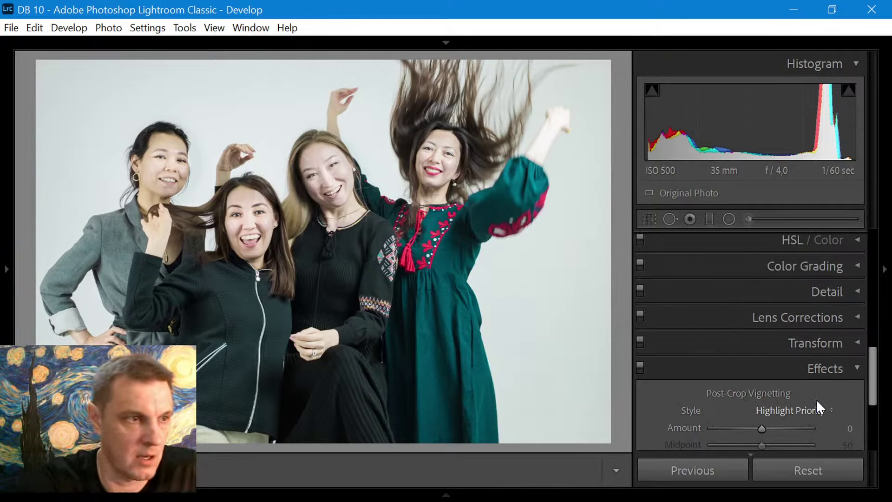
pyautogui.press('\\')
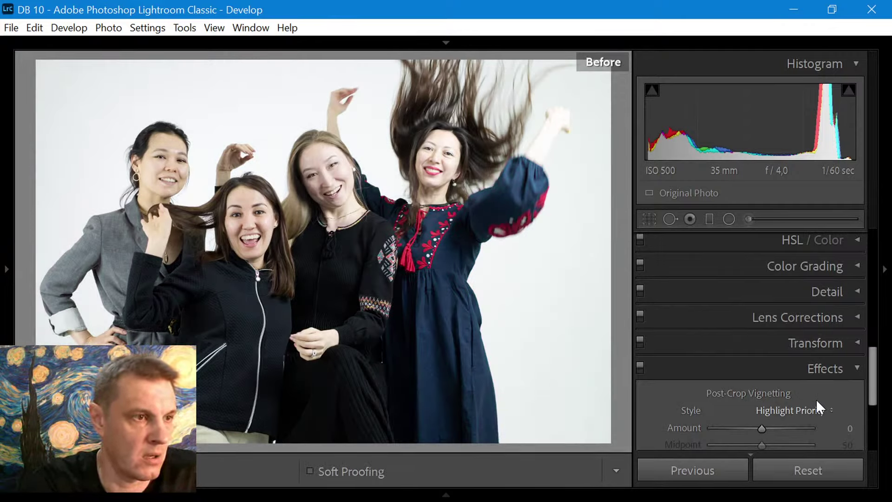
pyautogui.hotkey('alt', 'Tab')
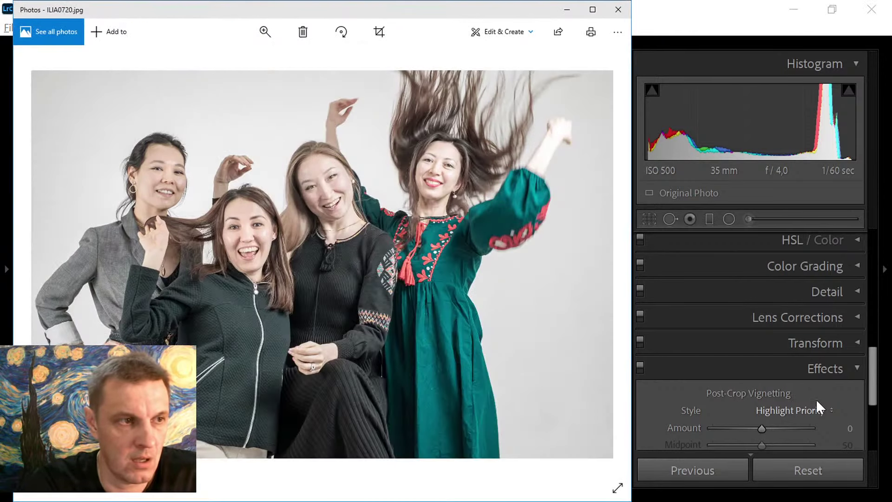
pyautogui.hotkey('alt', 'Tab')
pyautogui.press('\\')
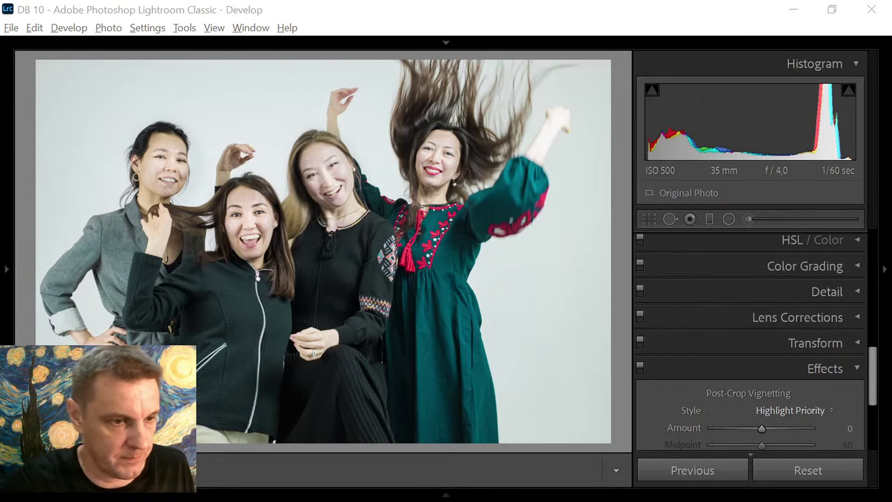
# Switch to the video contents workbook in Excel and select the hours cell C9 for the topic about quitting smoking.
pyautogui.hotkey('alt', 'Tab')
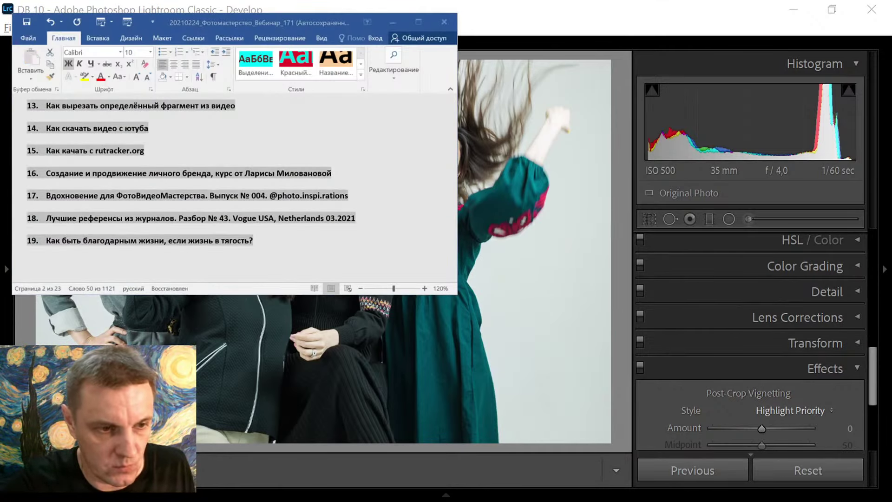
pyautogui.hotkey('alt', 'Tab')
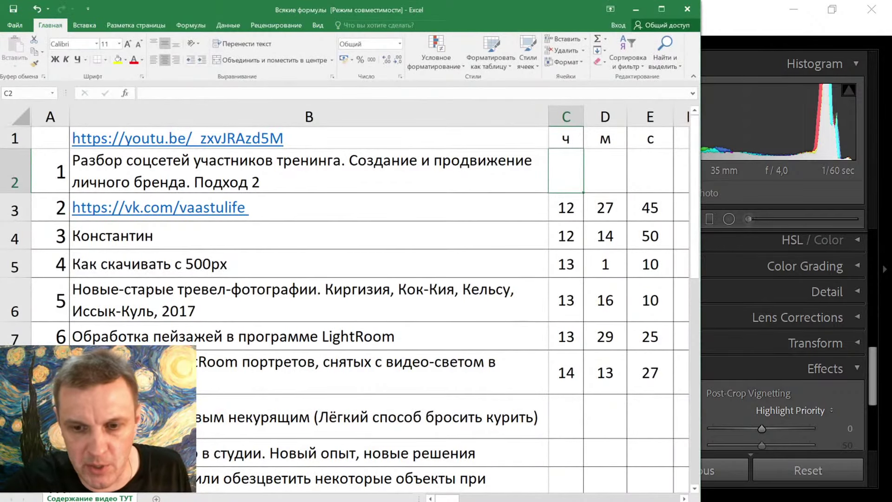
pyautogui.hotkey('alt', 'Tab')
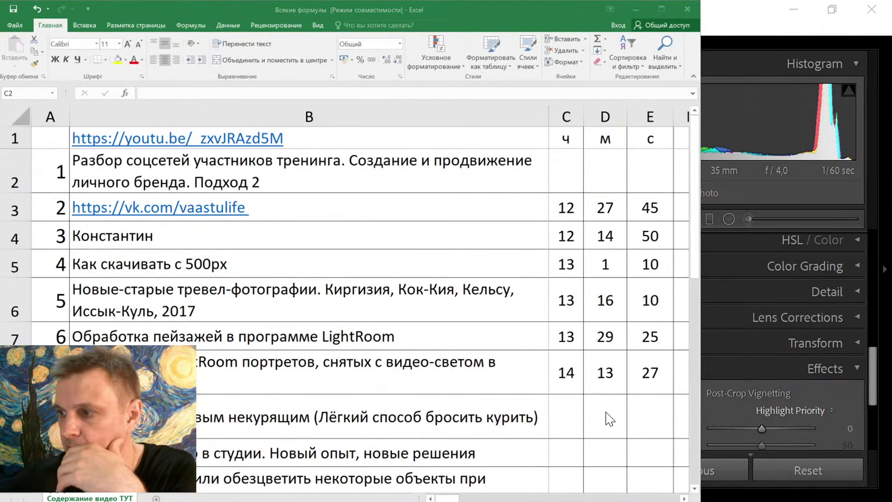
pyautogui.click(562, 420)
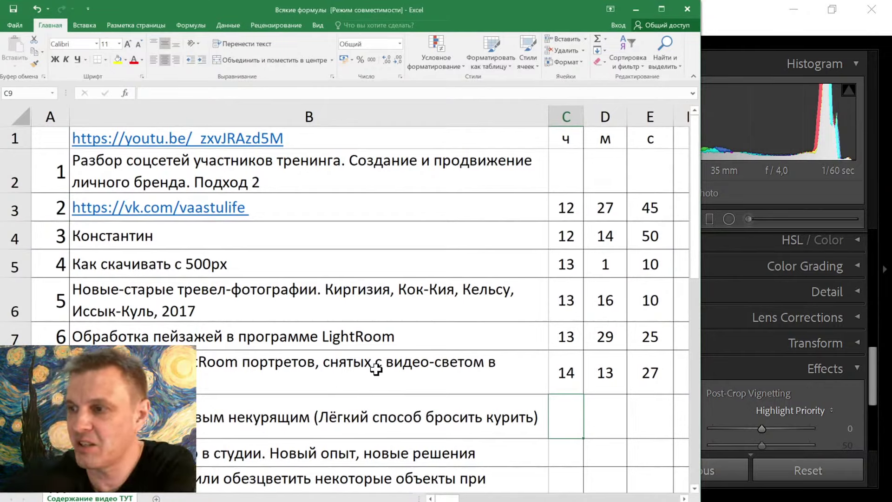
pyautogui.click(320, 427)
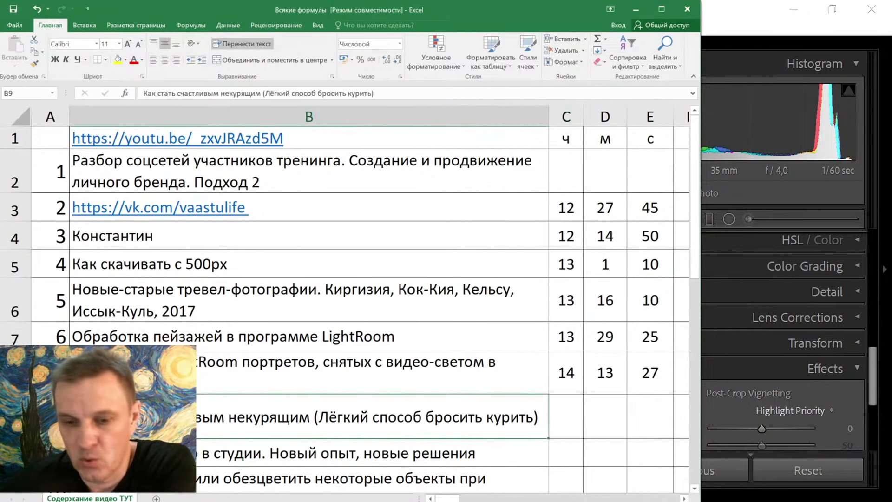
pyautogui.hotkey('alt', 'Tab')
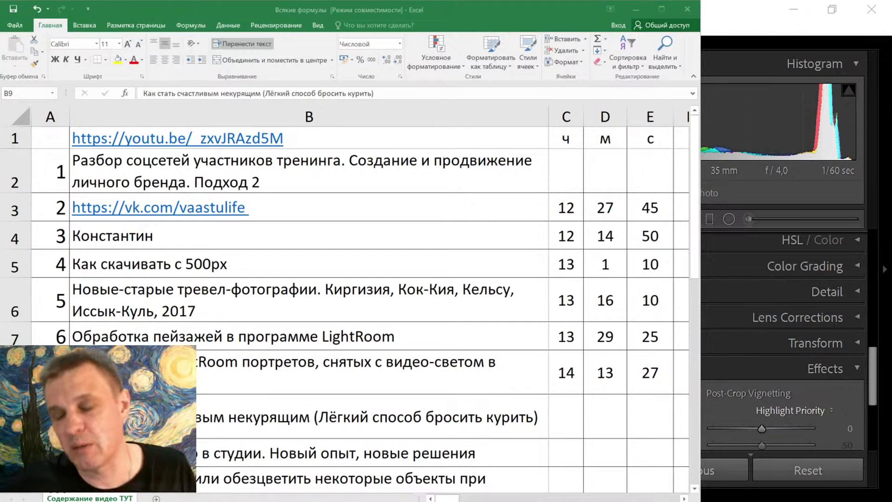
pyautogui.click(571, 418)
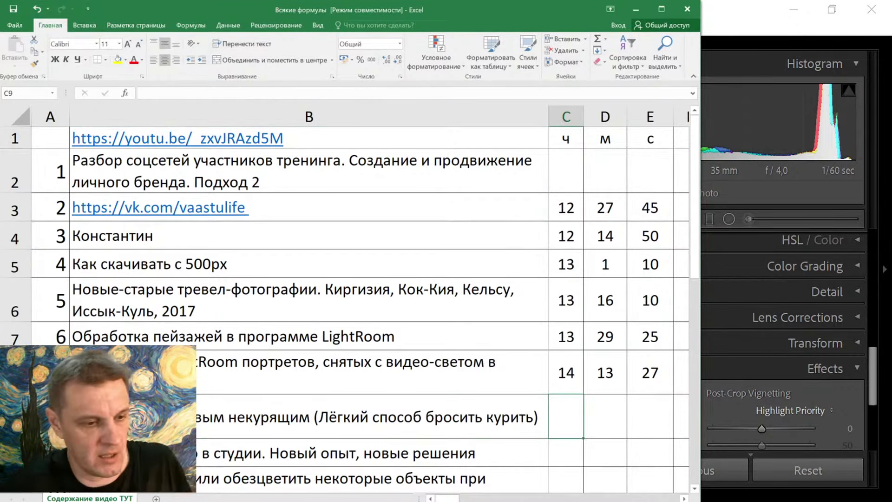
# Open the video 20210223 Курильщик в2 from the Ready7 folder in File Explorer with MPC-HC (x64).
pyautogui.press('super+e')
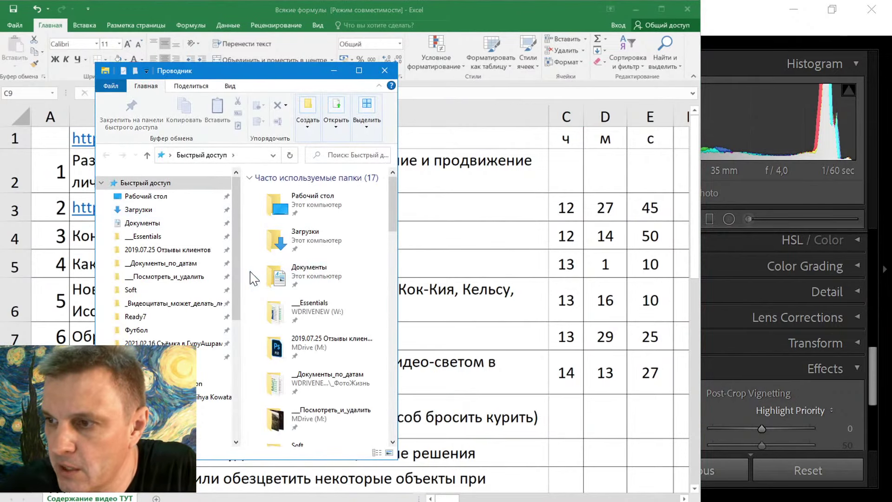
pyautogui.moveTo(236, 288)
pyautogui.mouseDown()
pyautogui.moveTo(235, 412)
pyautogui.moveTo(237, 290)
pyautogui.mouseUp()
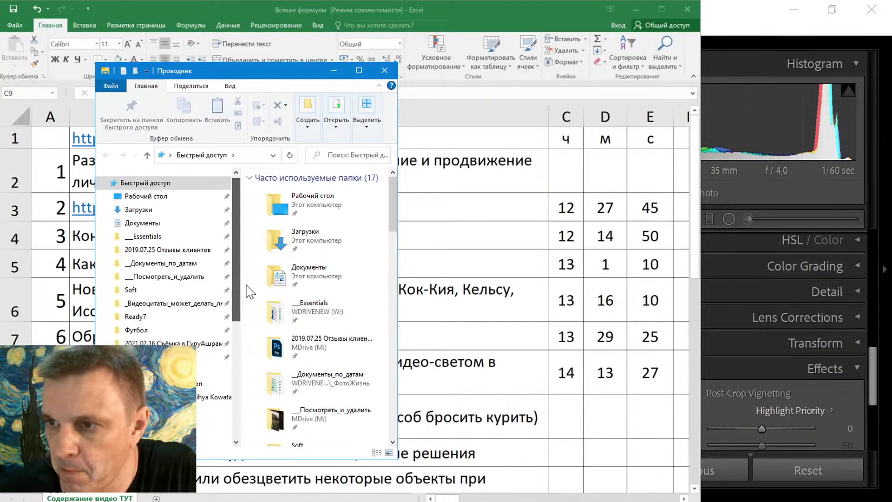
pyautogui.click(140, 316)
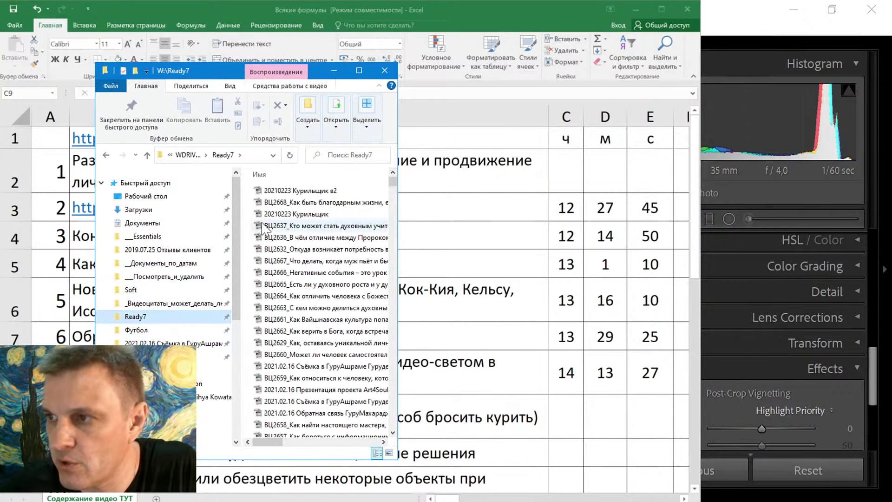
pyautogui.doubleClick(288, 190)
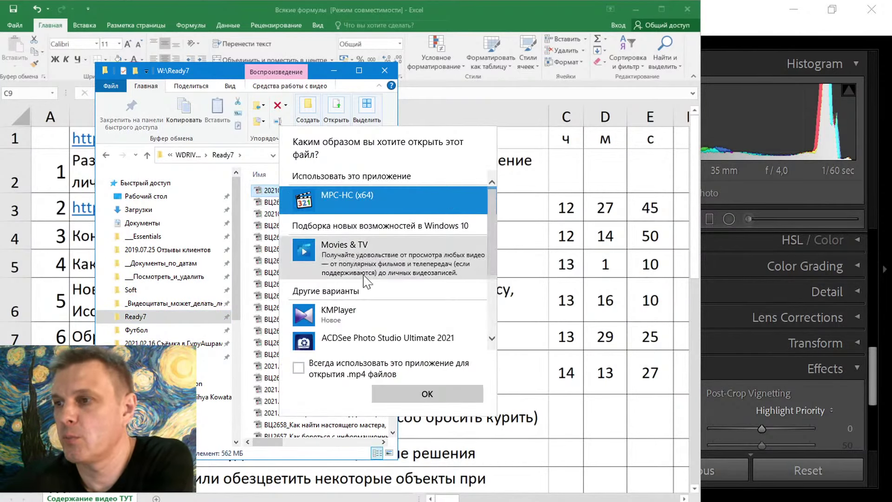
pyautogui.doubleClick(385, 195)
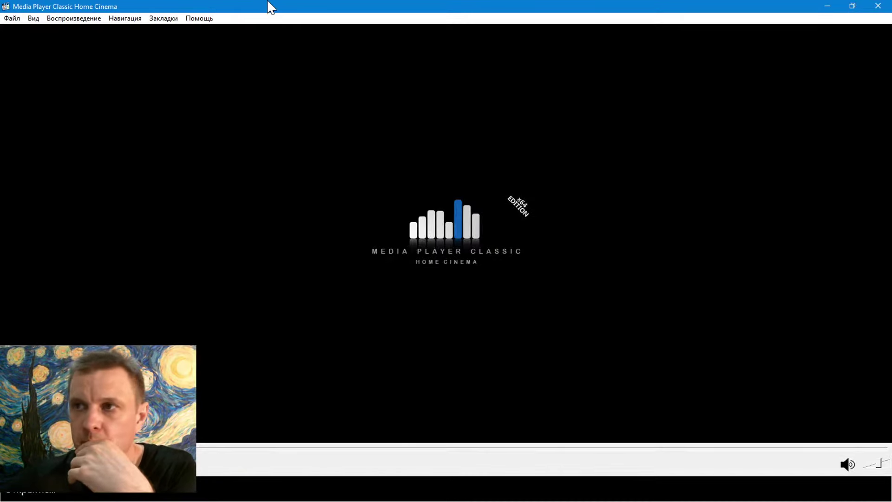
# Reposition the restored player window over the workbook and return the video 20210223 Курильщик в2 to its start.
pyautogui.doubleClick(278, 7)
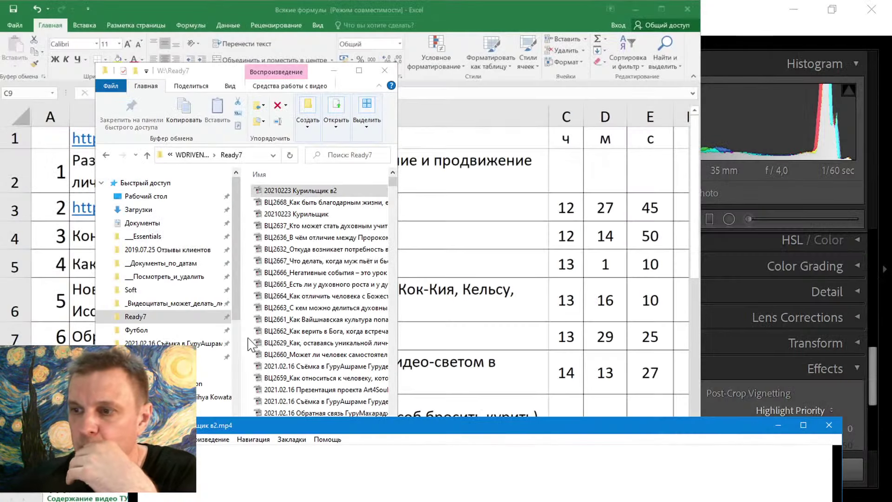
pyautogui.moveTo(395, 430); pyautogui.dragTo(307, 17)
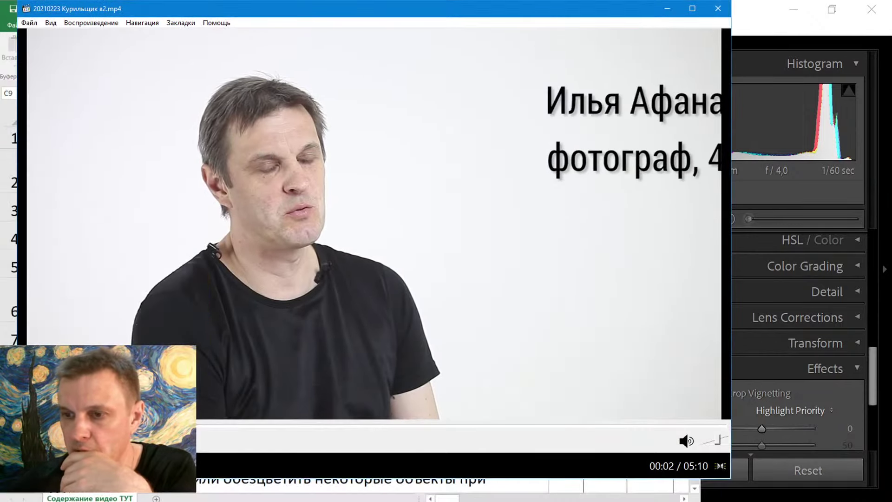
pyautogui.press('.')
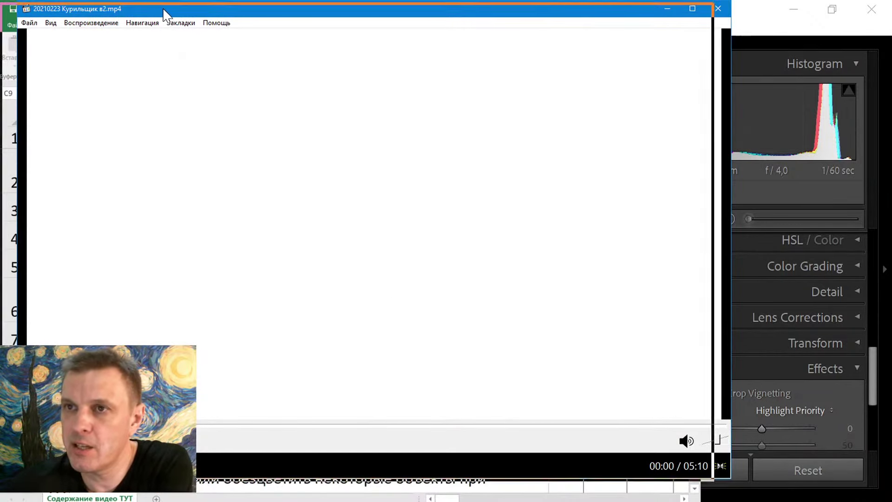
pyautogui.moveTo(163, 13); pyautogui.dragTo(163, 8)
pyautogui.doubleClick(324, 116)
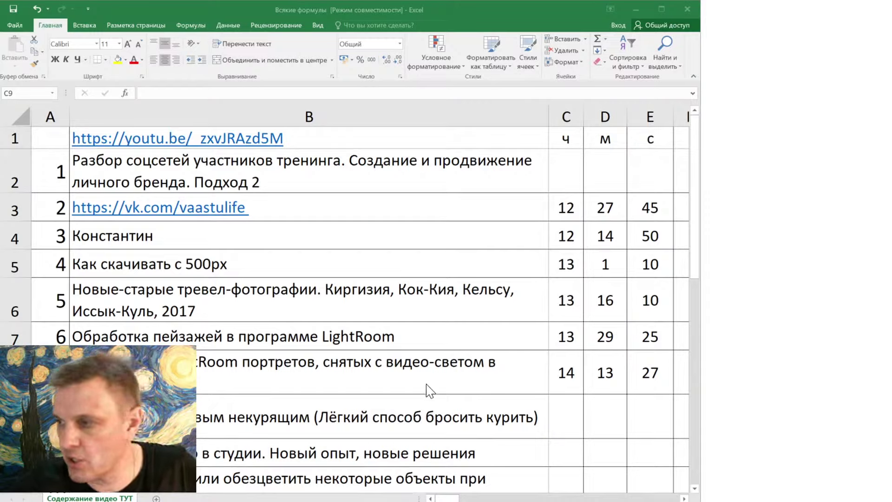
# Enter the start time 14 h 36 m 55 s in row 9 for the topic about quitting smoking.
pyautogui.click(574, 421)
pyautogui.write('14')
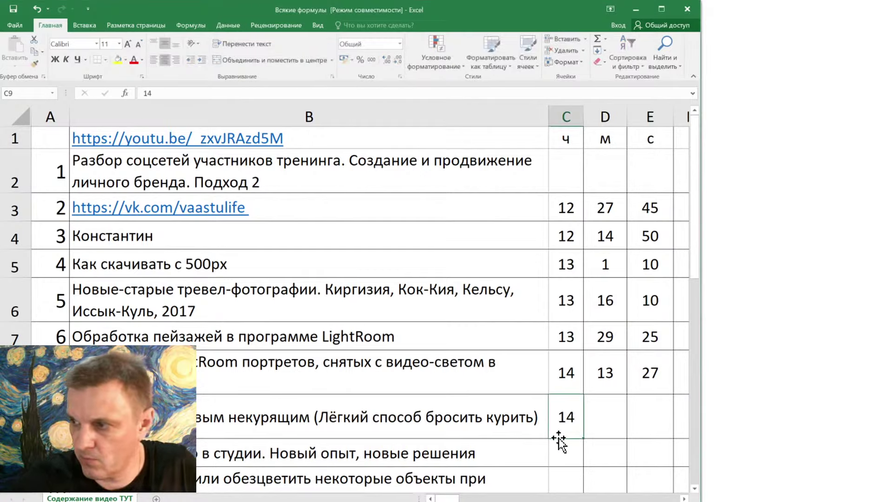
pyautogui.press('Tab')
pyautogui.write('36')
pyautogui.press('Tab')
pyautogui.write('55')
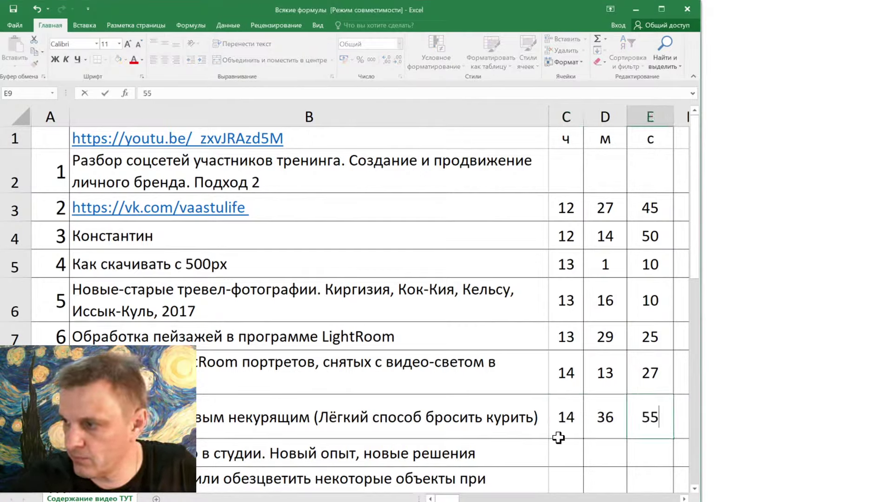
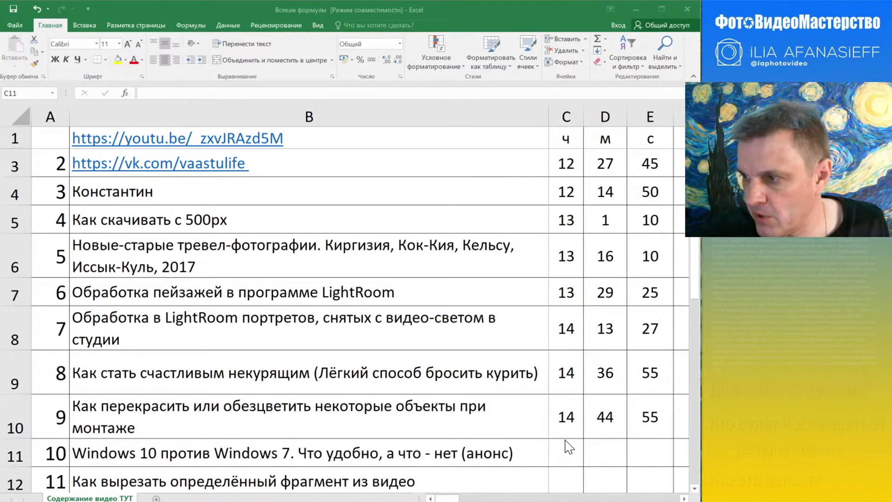
# Enter the start time 14 h 54 m 52 s in row 11 for the topic Windows 10 против Windows 7.
pyautogui.click(566, 451)
pyautogui.write('14')
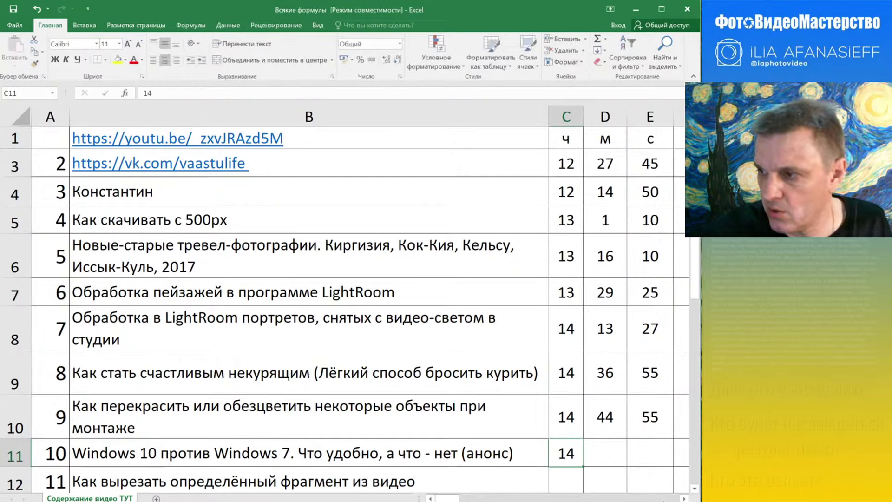
pyautogui.press('Tab')
pyautogui.write('54')
pyautogui.press('Tab')
pyautogui.write('52')
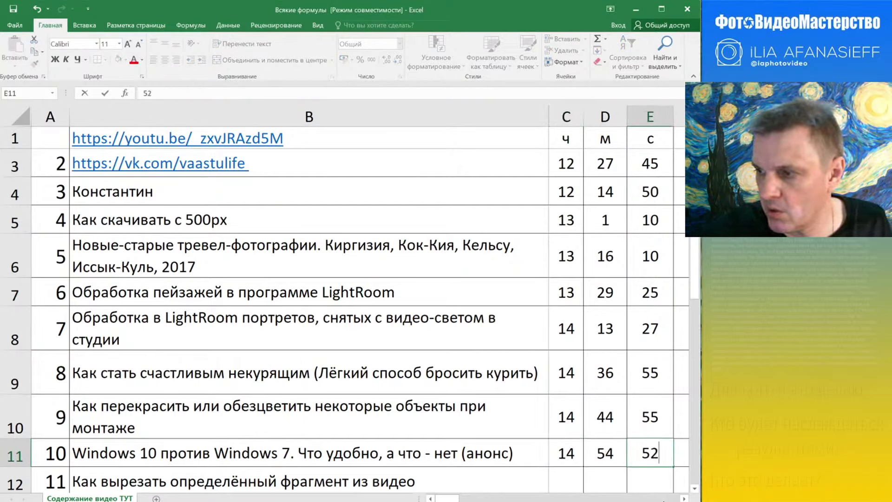
pyautogui.hotkey('ctrl', 'Return')
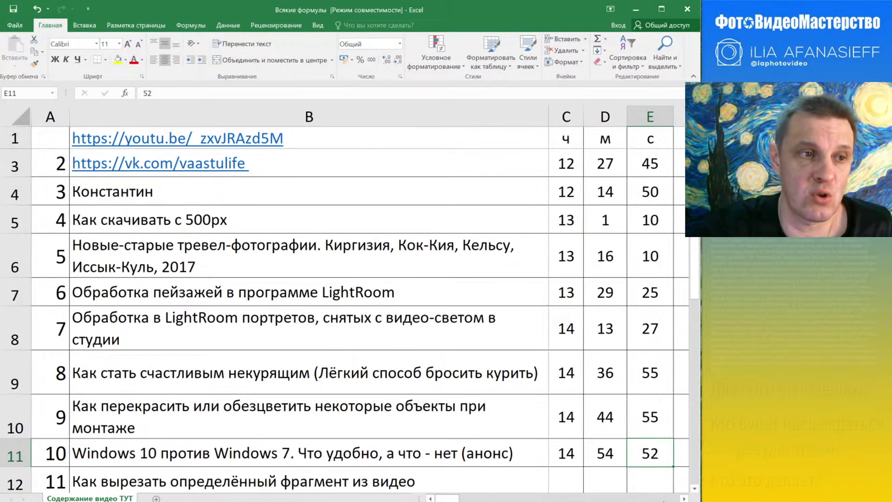
# Review the numbered topic list in the workbook, selecting topics 8, 7 and 5 in column B.
pyautogui.click(249, 372)
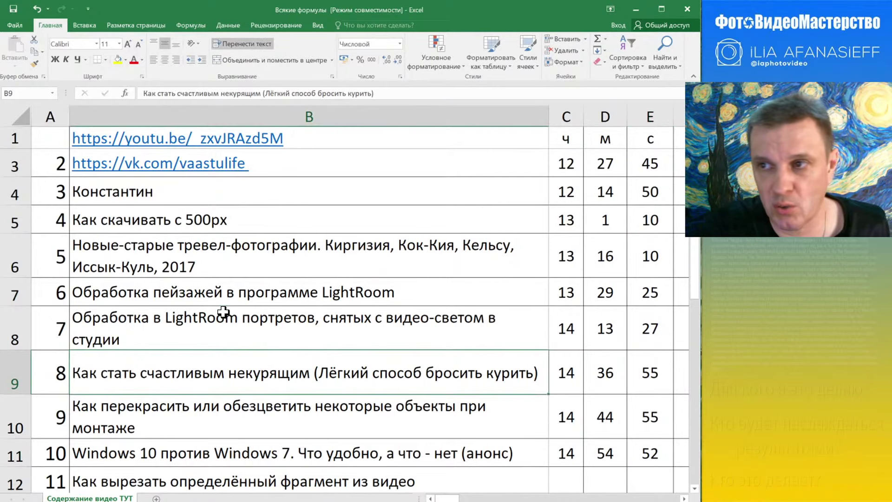
pyautogui.click(223, 313)
pyautogui.scroll(1, 207, 292)
pyautogui.scroll(-4, 218, 295)
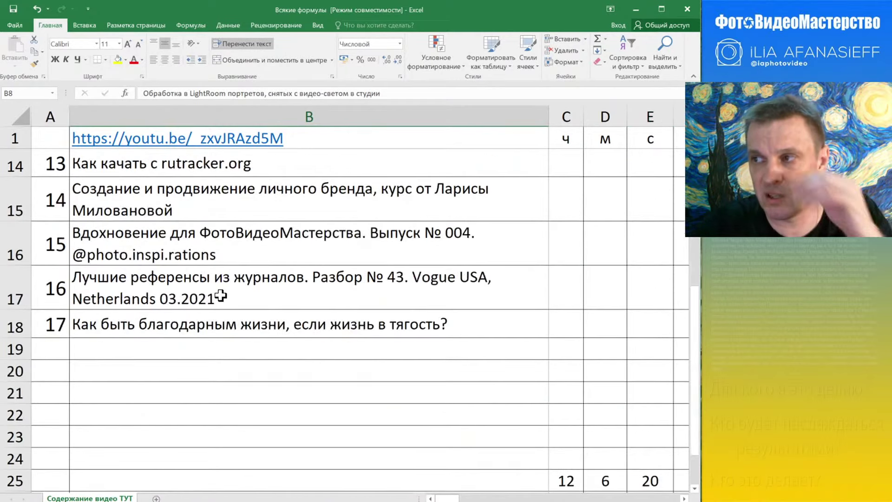
pyautogui.scroll(4, 220, 296)
pyautogui.scroll(-1, 226, 294)
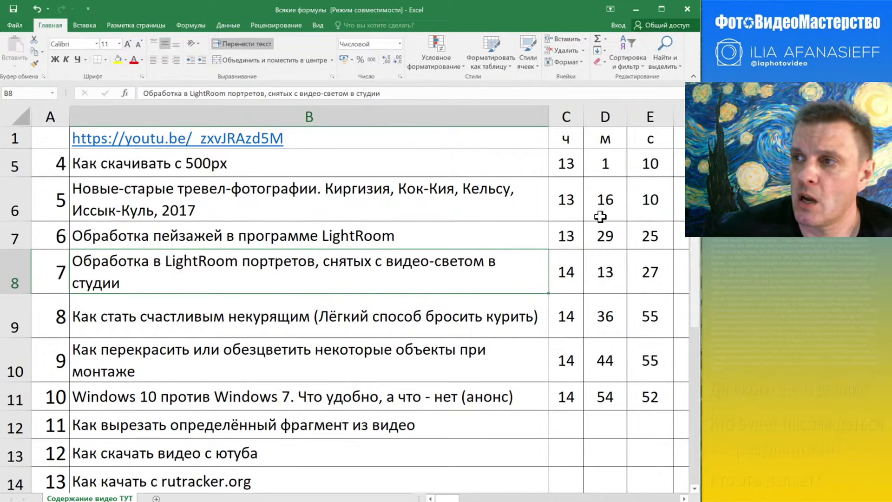
pyautogui.click(479, 198)
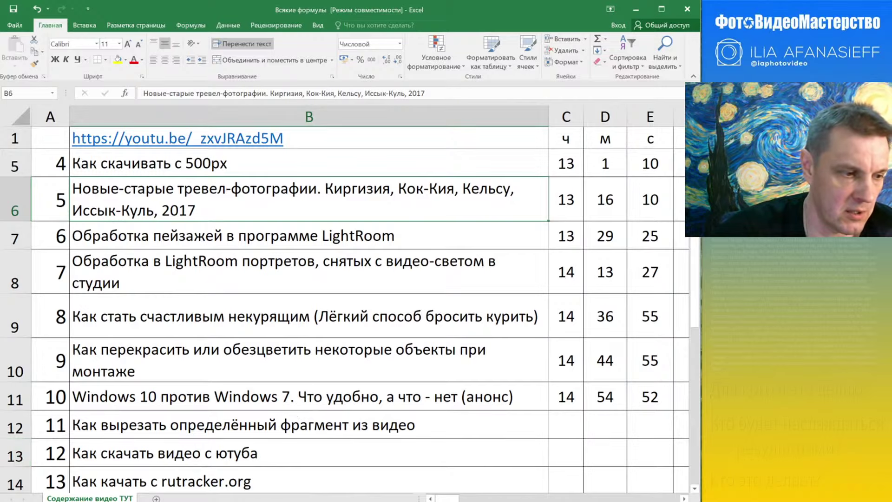
# Switch to the Word document Документ1, clear its text selection, and view its document information down to the management section.
pyautogui.hotkey('alt', 'Tab')
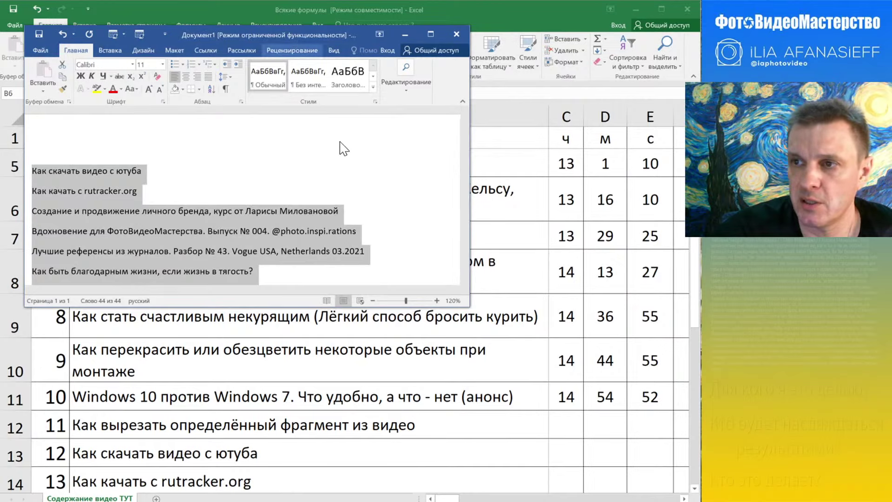
pyautogui.click(290, 221)
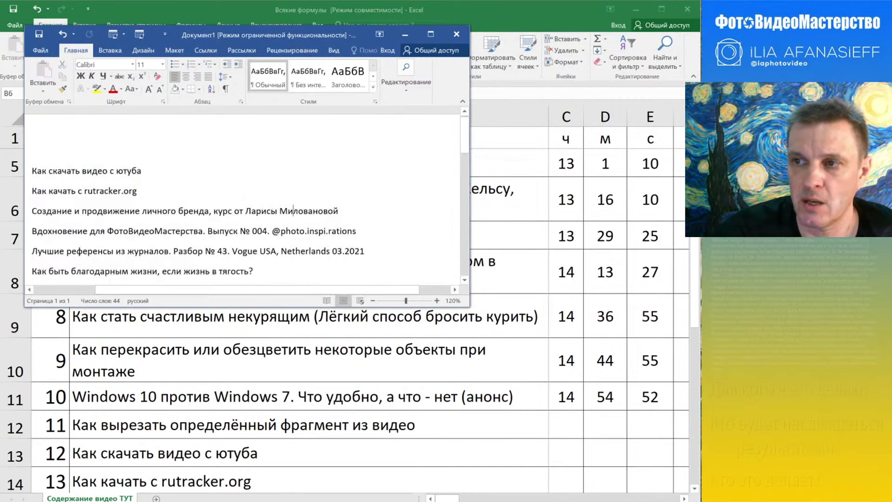
pyautogui.click(40, 50)
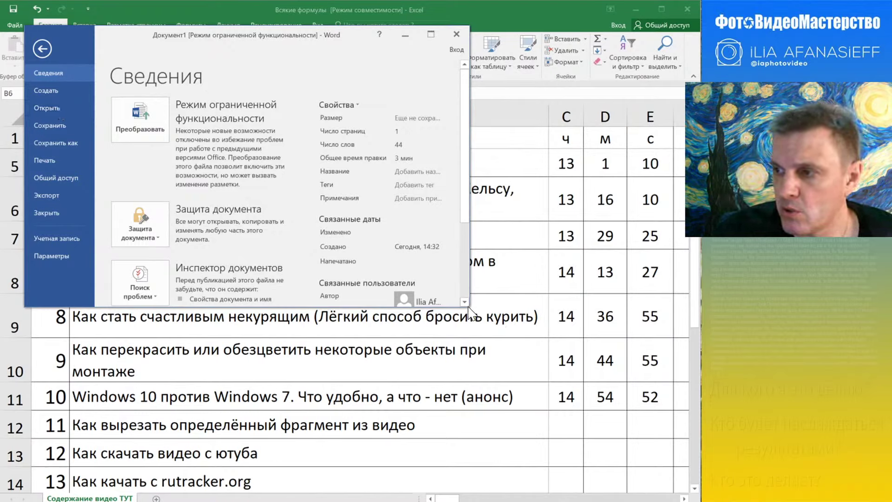
pyautogui.moveTo(463, 181); pyautogui.dragTo(467, 262)
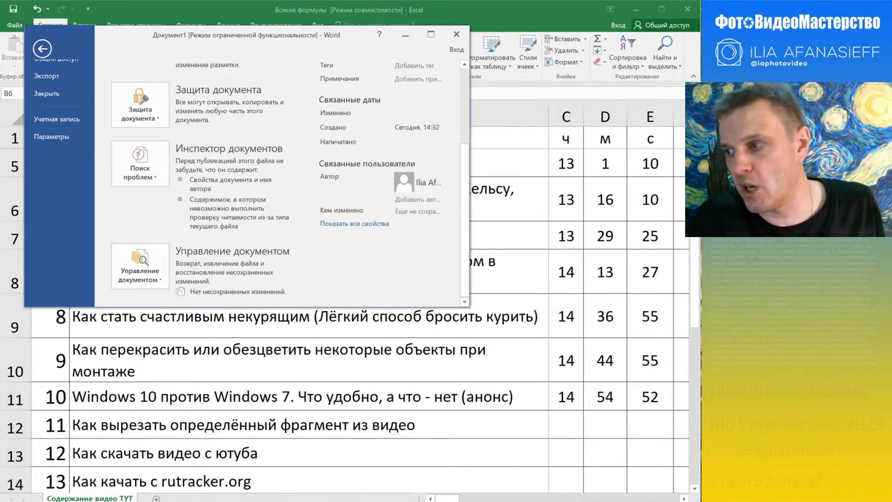
# Return to the Excel workbook and point out row 12 for topic 11, Как вырезать определённый фрагмент из видео, and its empty time cells.
pyautogui.click(619, 435)
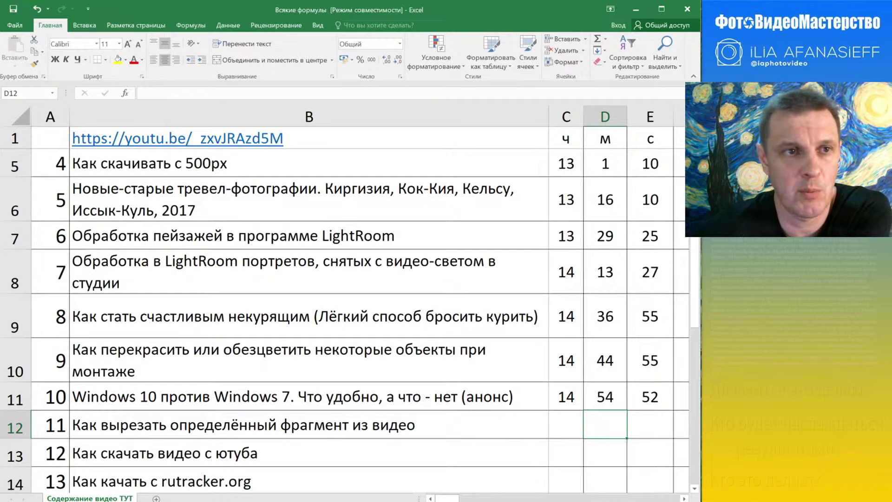
pyautogui.hotkey('alt', 'Tab')
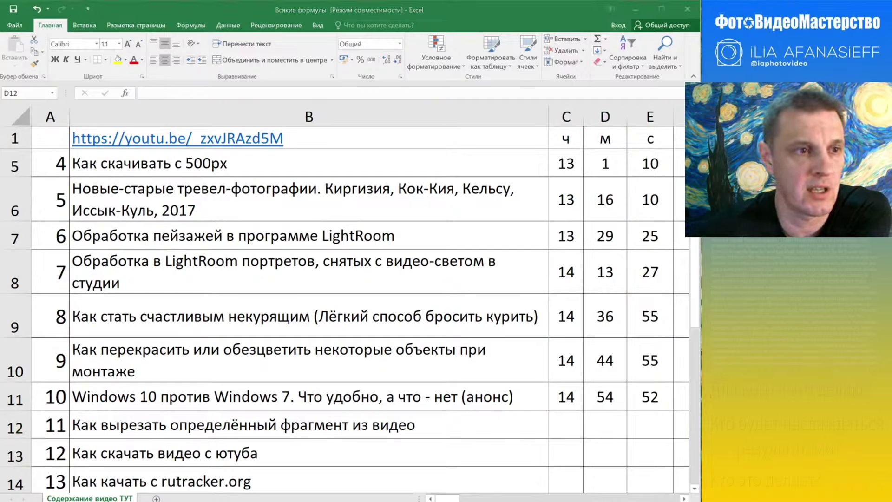
pyautogui.click(565, 424)
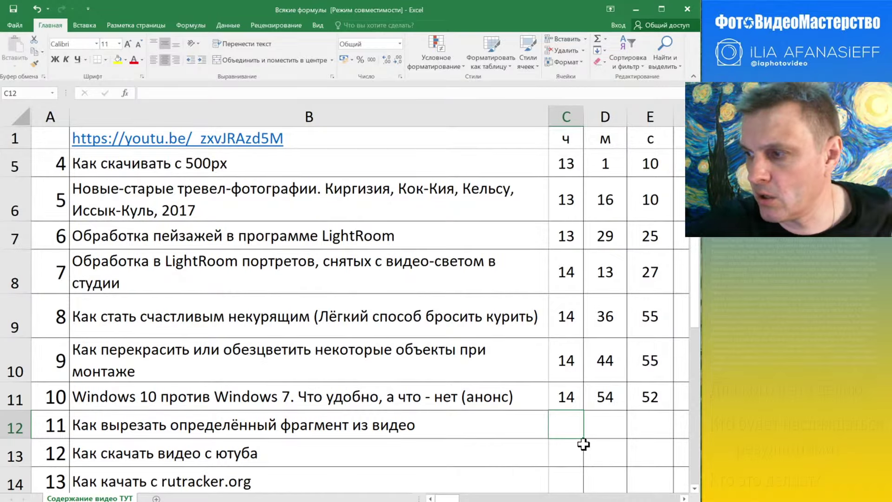
pyautogui.click(604, 417)
pyautogui.click(434, 431)
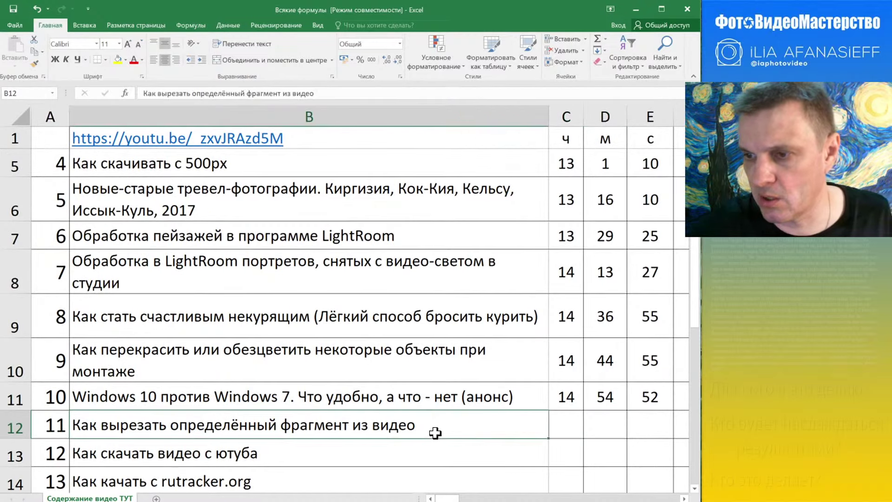
pyautogui.click(580, 424)
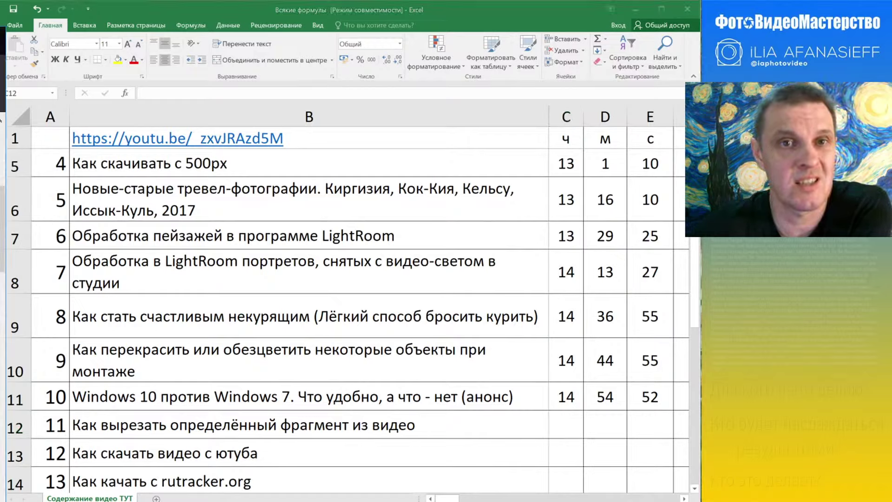
pyautogui.click(569, 417)
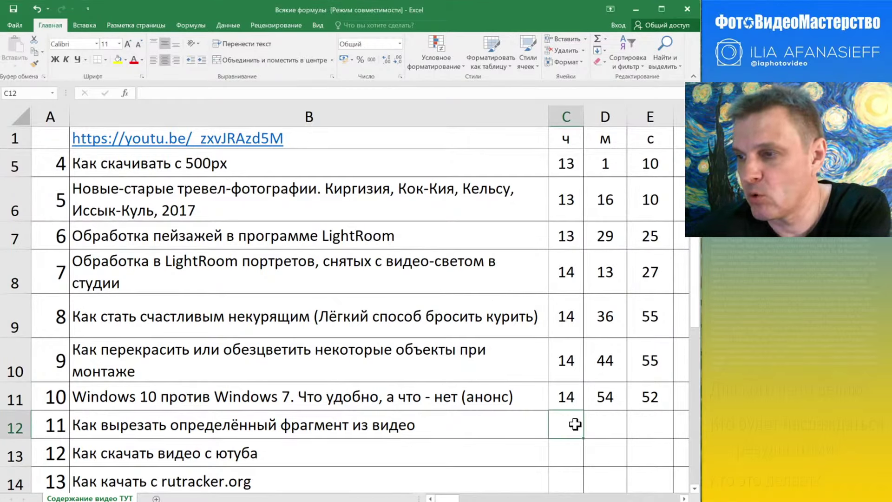
pyautogui.click(604, 422)
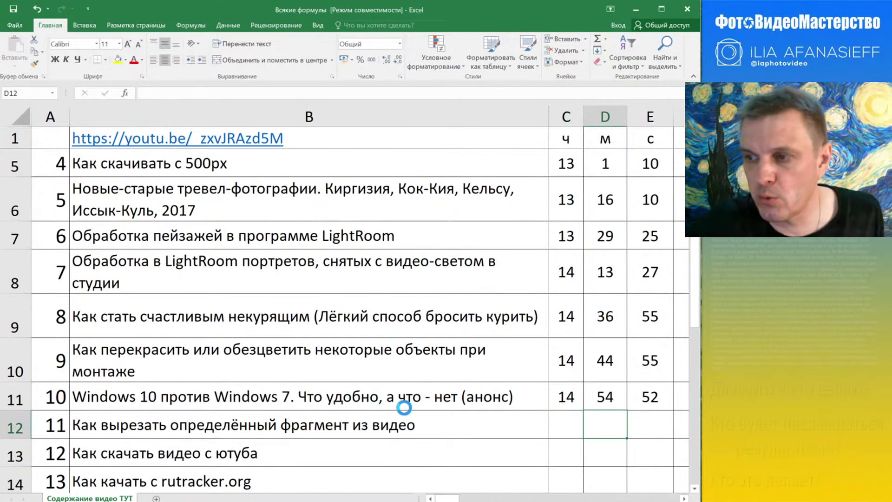
pyautogui.click(315, 428)
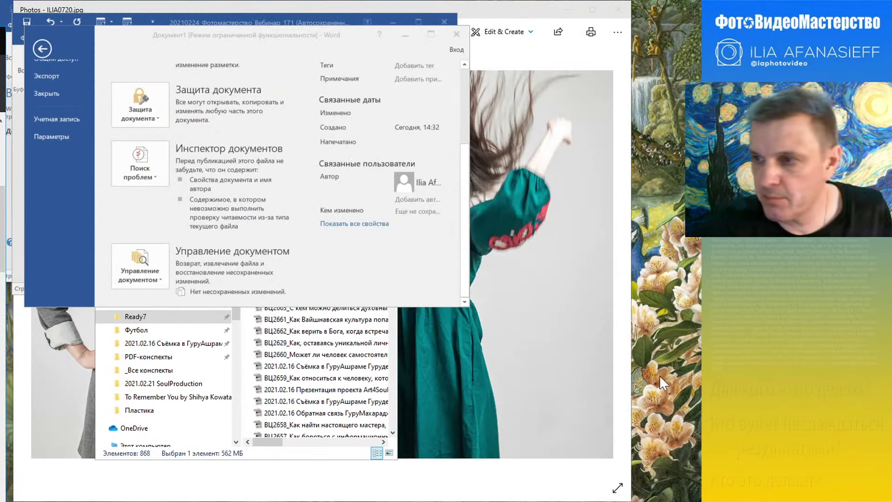
# Minimize Документ1 and enlarge the window of the Word document 20210224_Фотомастерство_Вебинар_171.
pyautogui.click(405, 38)
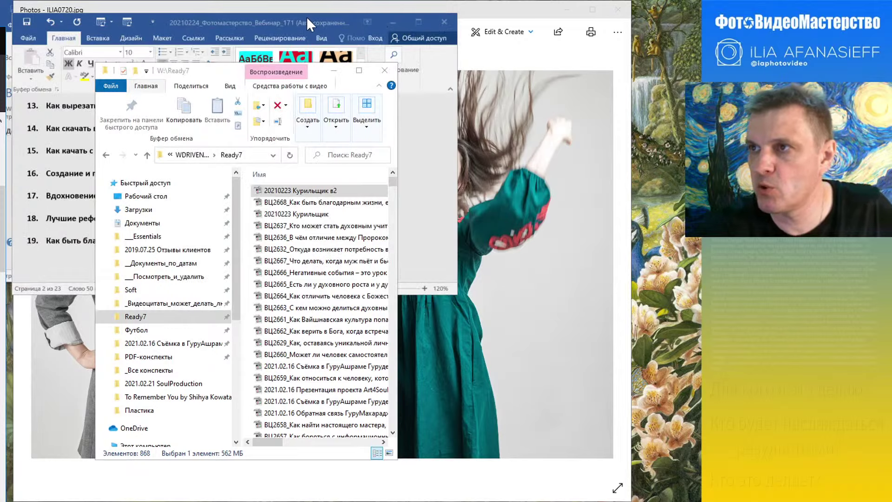
pyautogui.moveTo(308, 16)
pyautogui.mouseDown()
pyautogui.moveTo(328, 7)
pyautogui.moveTo(296, 7)
pyautogui.mouseUp()
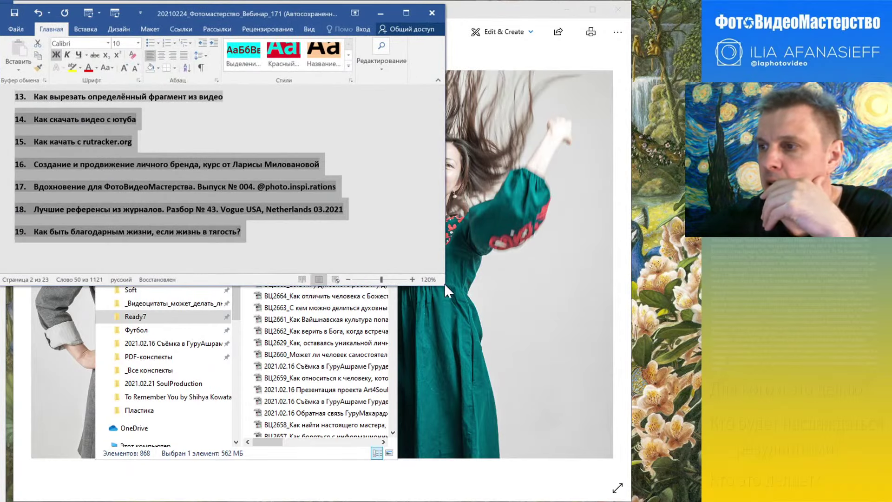
pyautogui.moveTo(445, 286); pyautogui.dragTo(650, 501)
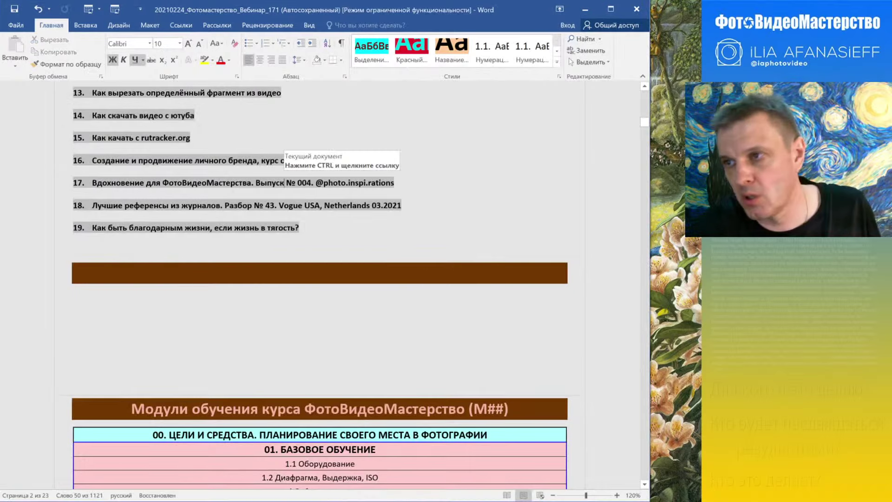
# Follow the contents link to topic 17, Вдохновение для ФотоВидеоМастерства, and set its issue number to 005 in the heading.
pyautogui.keyDown('ctrl'); pyautogui.click(288, 183); pyautogui.keyUp('ctrl')
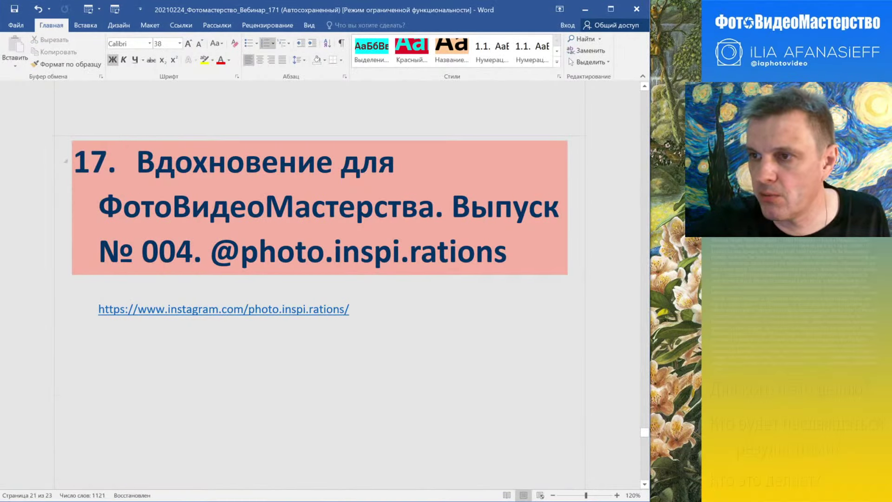
pyautogui.hotkey('shift', 'Left')
pyautogui.write('5')
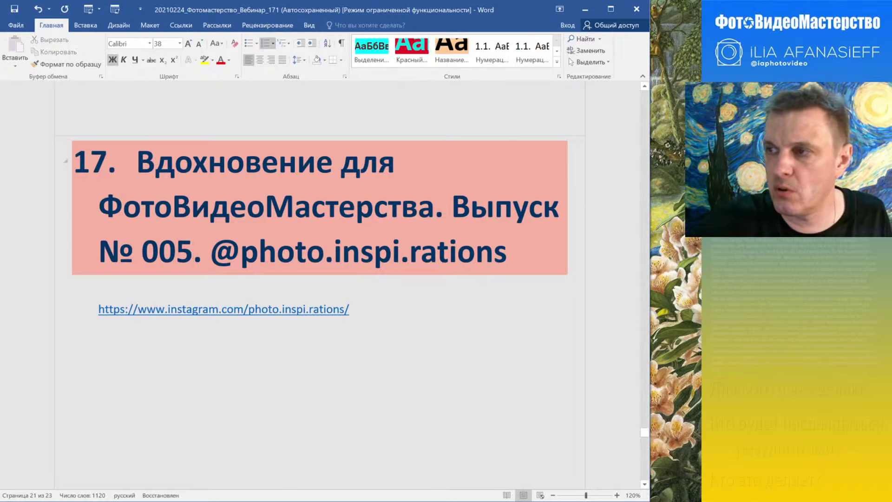
# Look back through the webinar document's topic headings from topic 17 up to topic 12, Windows 10 против Windows 7.
pyautogui.scroll(3, 289, 185)
pyautogui.scroll(15, 289, 185)
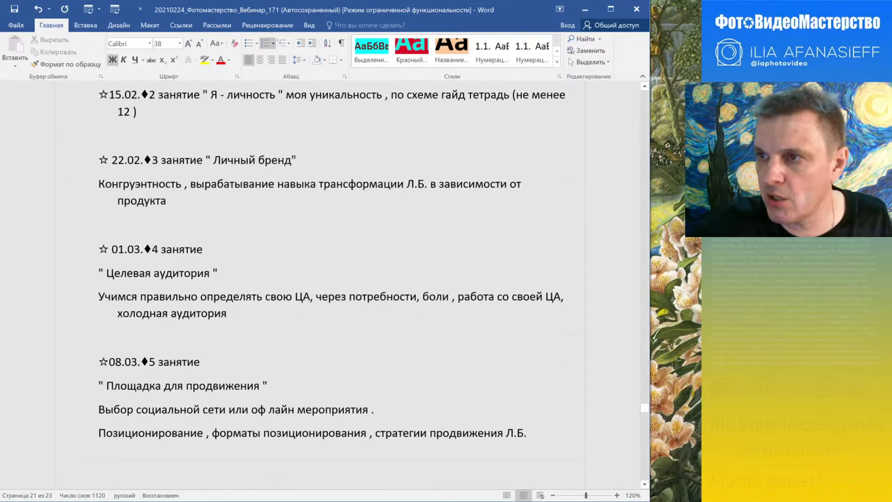
pyautogui.scroll(20, 292, 185)
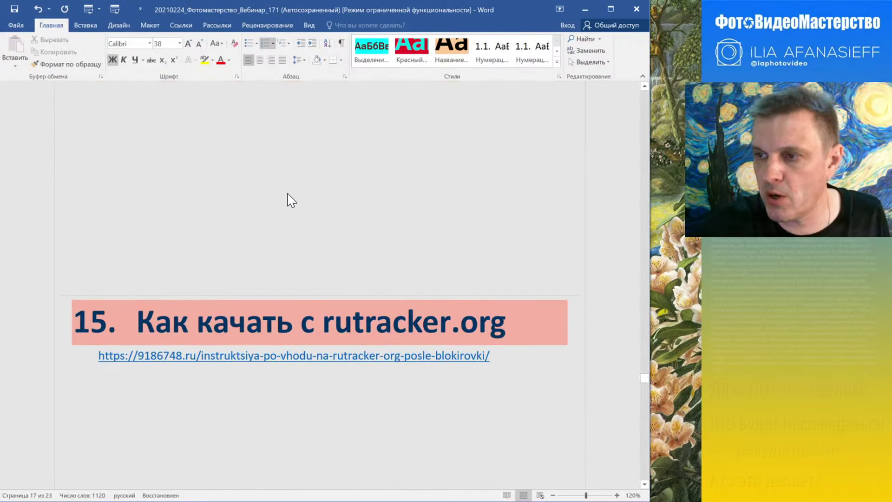
pyautogui.scroll(15, 281, 228)
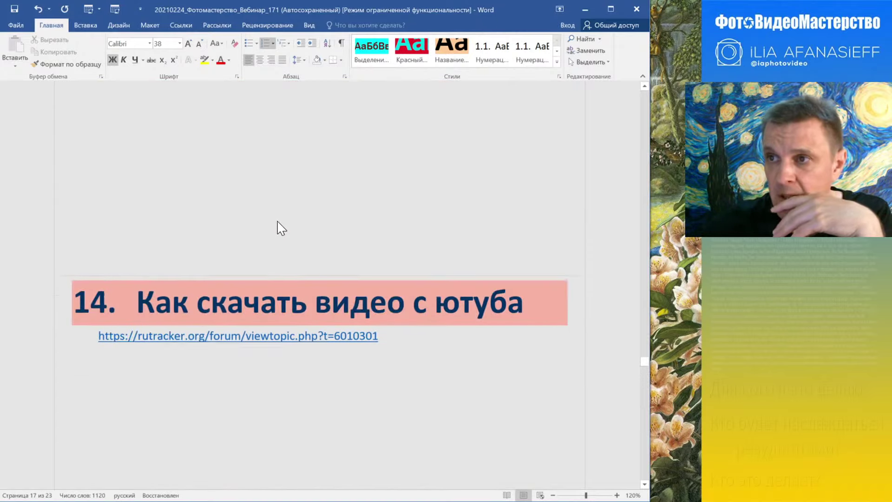
pyautogui.scroll(15, 281, 228)
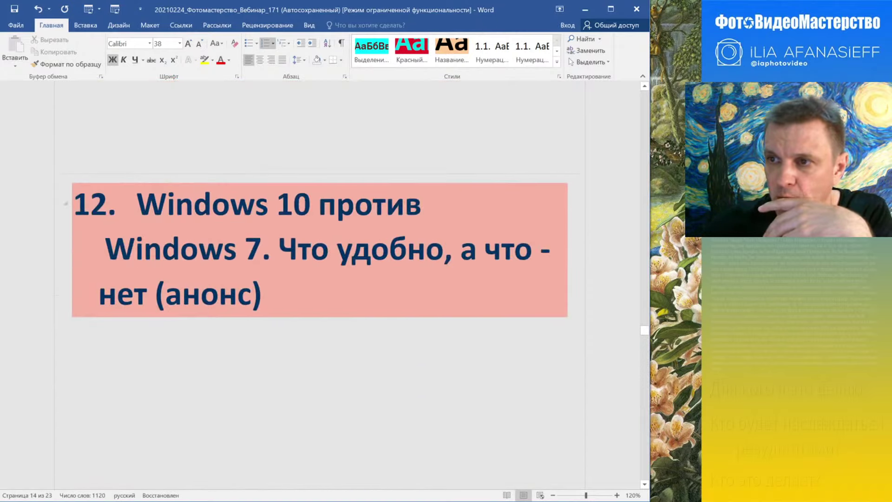
# Look at topic 13, return to the contents list and follow its link to topic 17, Вдохновение для ФотоВидеоМастерства.
pyautogui.scroll(-6, 297, 227)
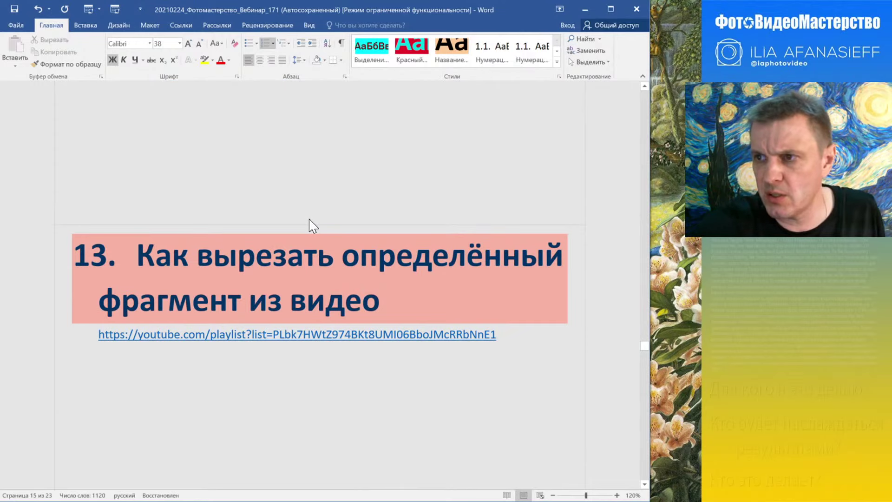
pyautogui.hotkey('ctrl', 'End')
pyautogui.hotkey('ctrl', 'Home')
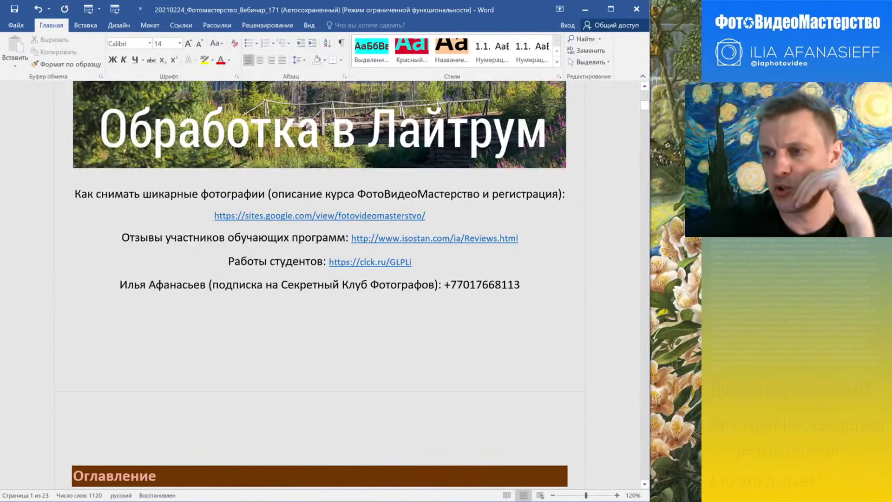
pyautogui.scroll(-10, 310, 223)
pyautogui.scroll(-1, 319, 269)
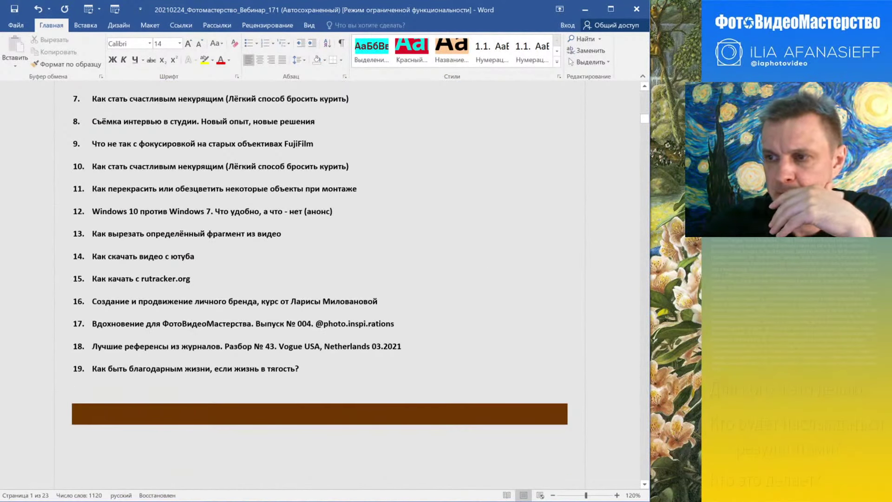
pyautogui.keyDown('ctrl'); pyautogui.click(283, 325); pyautogui.keyUp('ctrl')
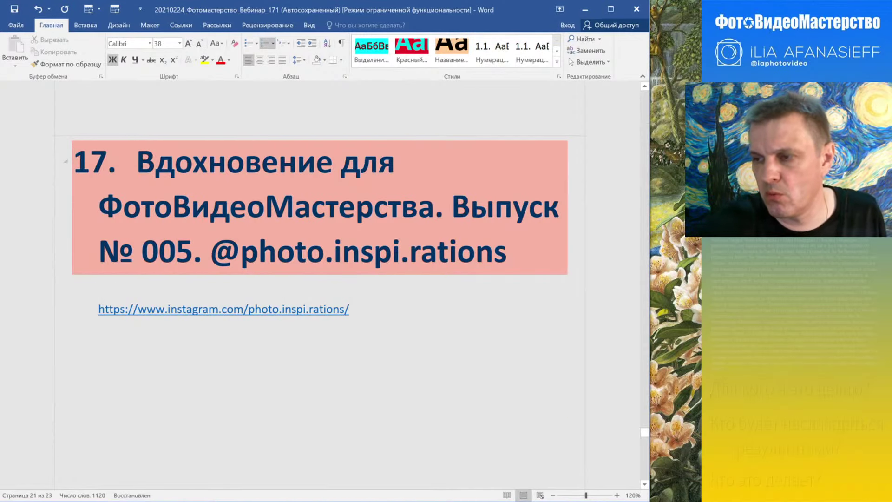
# Switch to the other recovered copy of the webinar's Word document, close its document recovery list and enlarge its window.
pyautogui.hotkey('alt', 'Tab')
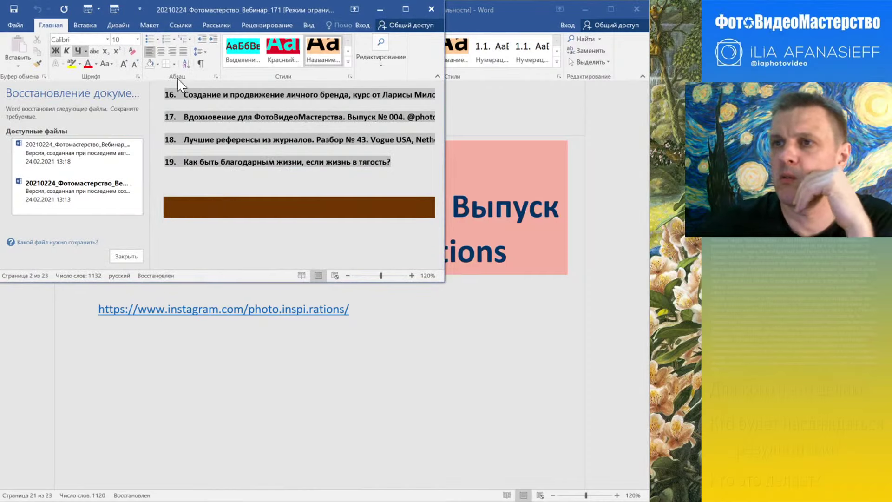
pyautogui.click(126, 256)
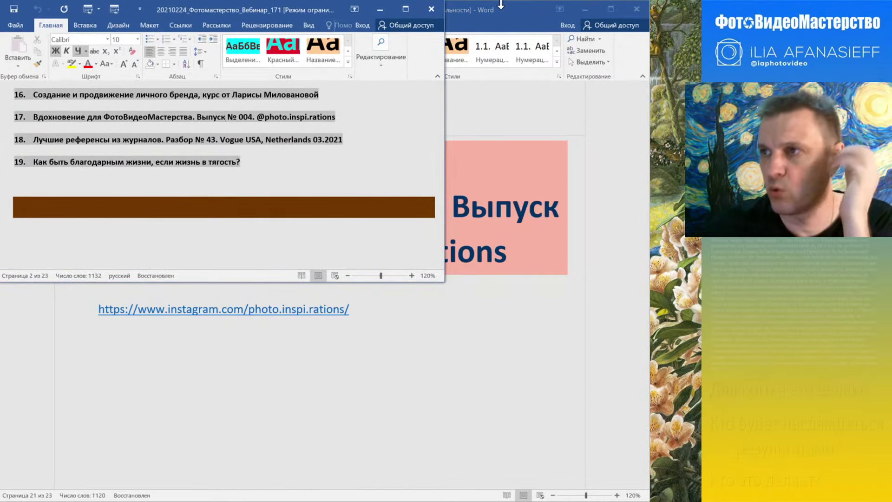
pyautogui.moveTo(445, 281); pyautogui.dragTo(696, 486)
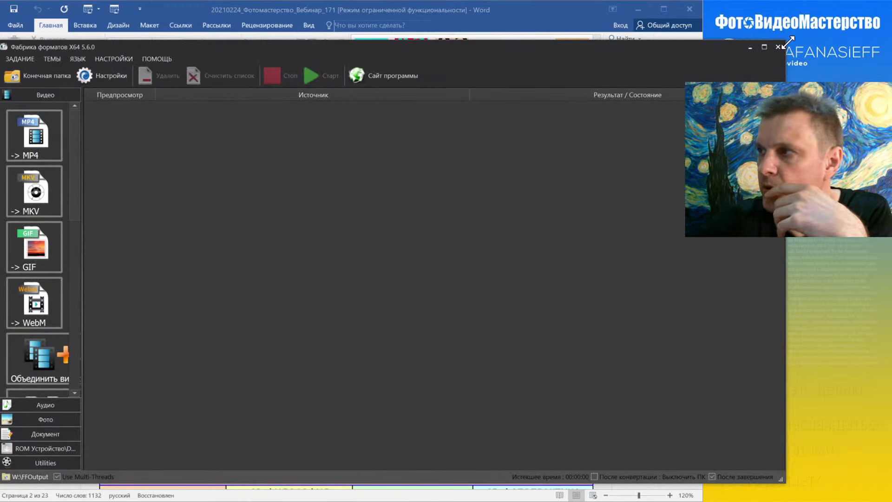
# Move and resize the Фабрика форматов window so it fills the area beside the webinar banner.
pyautogui.moveTo(787, 43); pyautogui.dragTo(675, 23)
pyautogui.moveTo(256, 22)
pyautogui.mouseDown()
pyautogui.moveTo(289, 5)
pyautogui.moveTo(264, 4)
pyautogui.moveTo(270, 24)
pyautogui.moveTo(259, 12)
pyautogui.mouseUp()
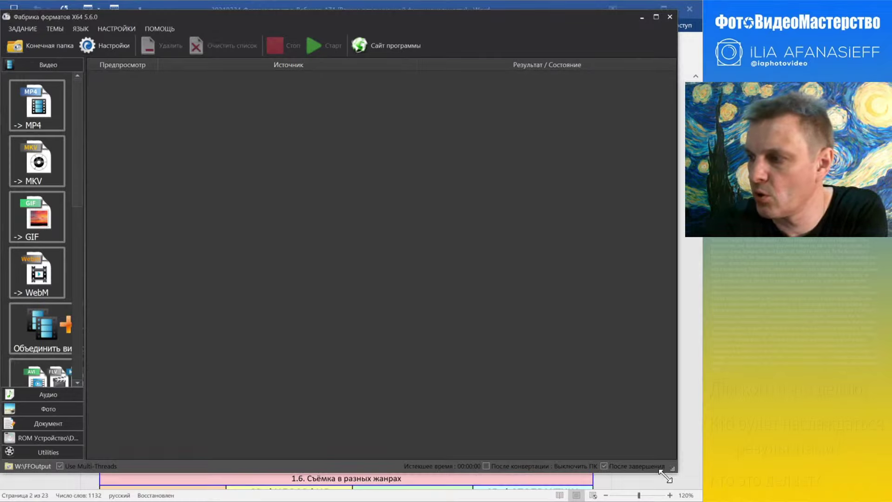
pyautogui.moveTo(703, 501); pyautogui.dragTo(688, 497)
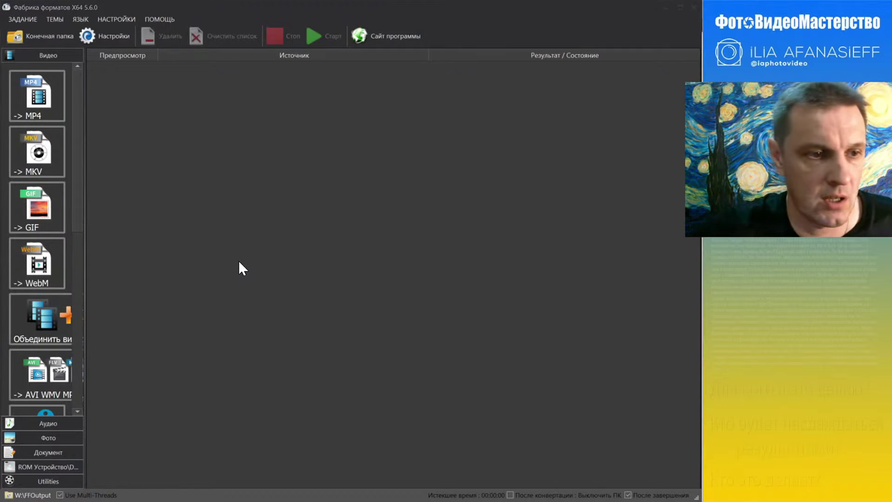
# Return to the Word outline and look back from topic 17 to topic 13, Как вырезать определённый фрагмент из видео.
pyautogui.hotkey('alt', 'Tab')
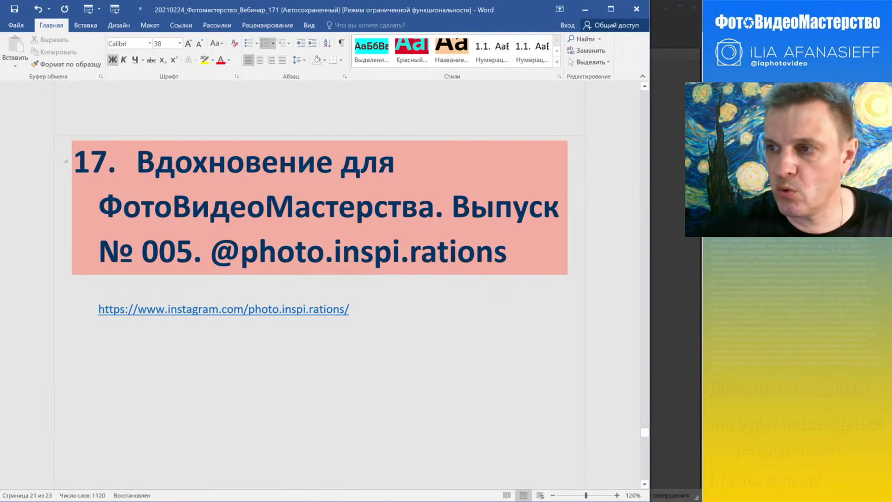
pyautogui.scroll(10, 384, 263)
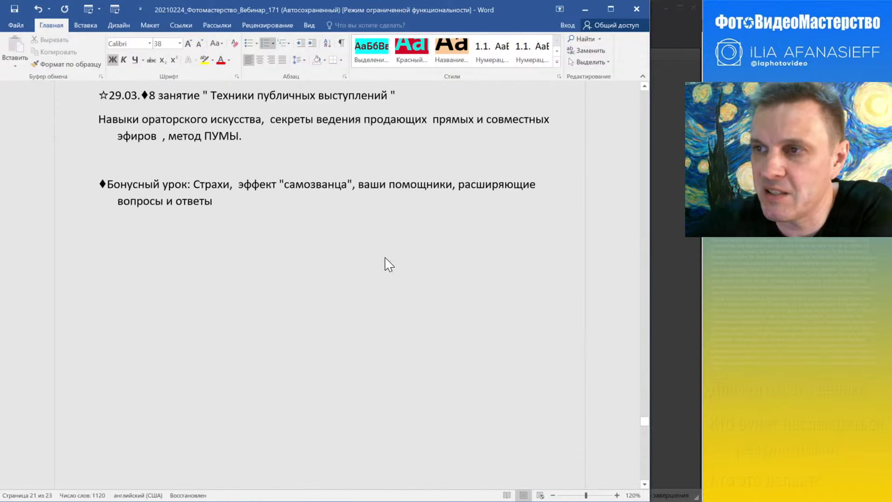
pyautogui.scroll(15, 385, 263)
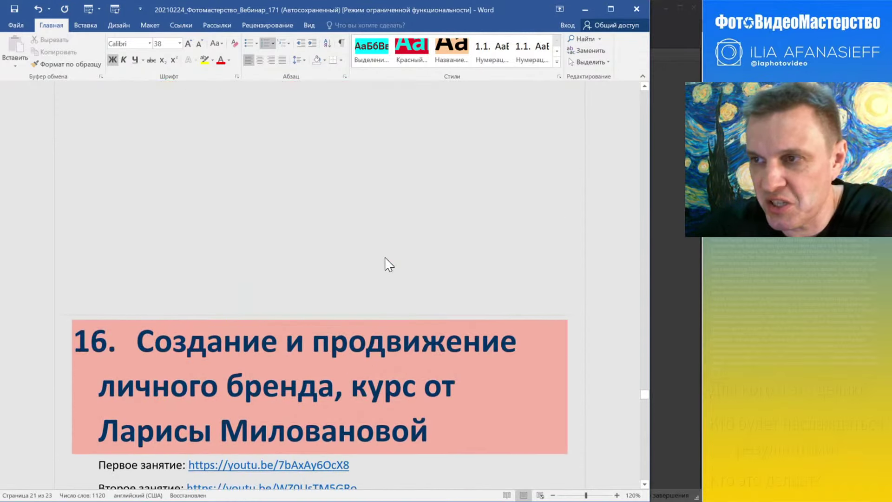
pyautogui.scroll(15, 389, 265)
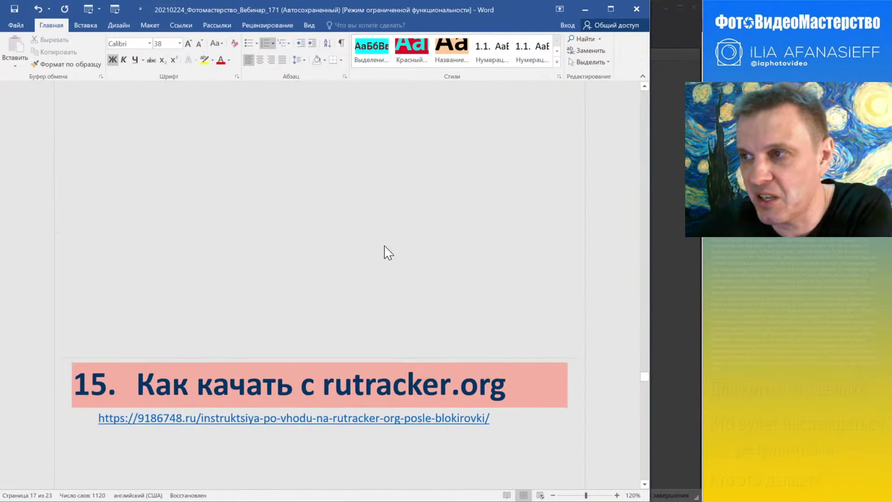
pyautogui.scroll(15, 385, 249)
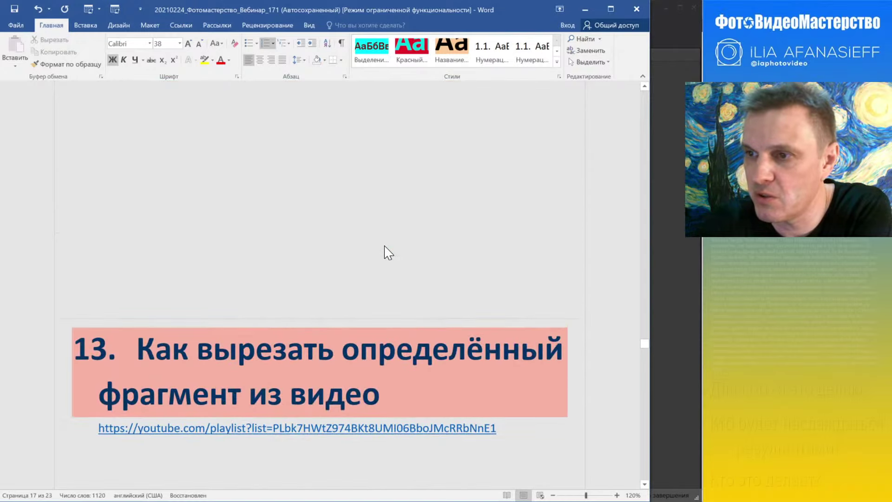
pyautogui.scroll(-1, 385, 246)
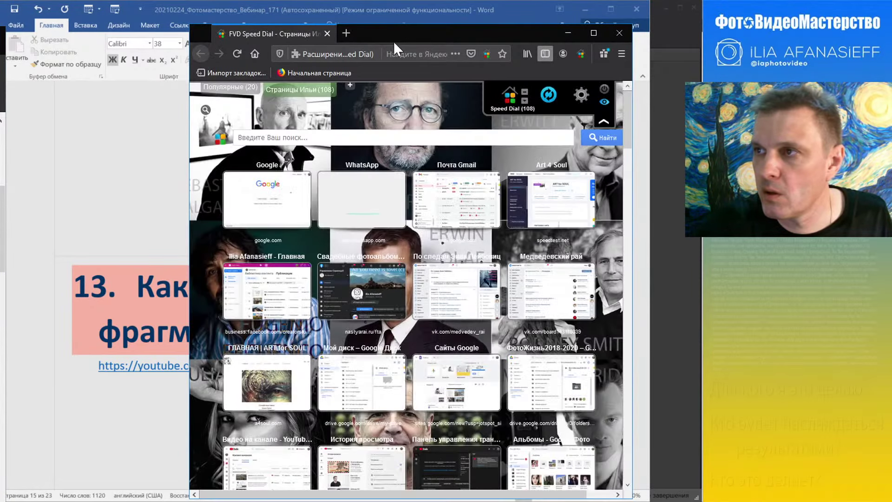
# Move the Firefox window to the screen corner and widen it up to the webinar banner, and return to the Word outline.
pyautogui.moveTo(394, 41); pyautogui.dragTo(206, 17)
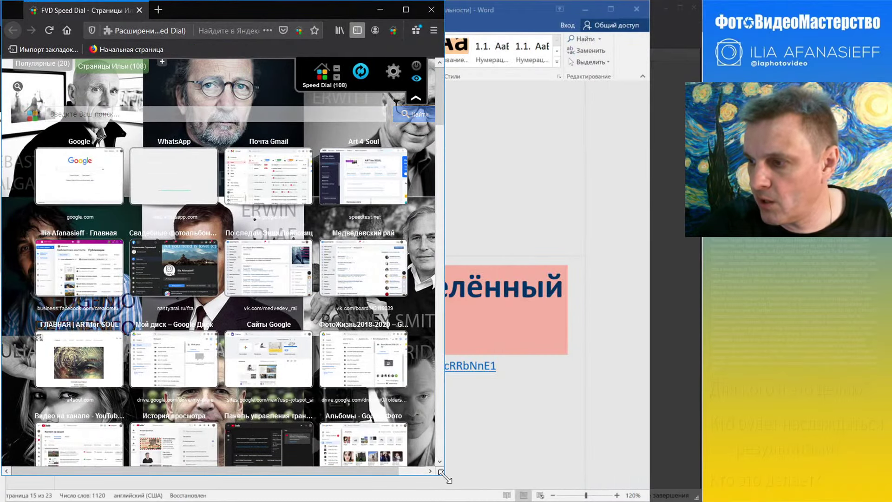
pyautogui.doubleClick(322, 9)
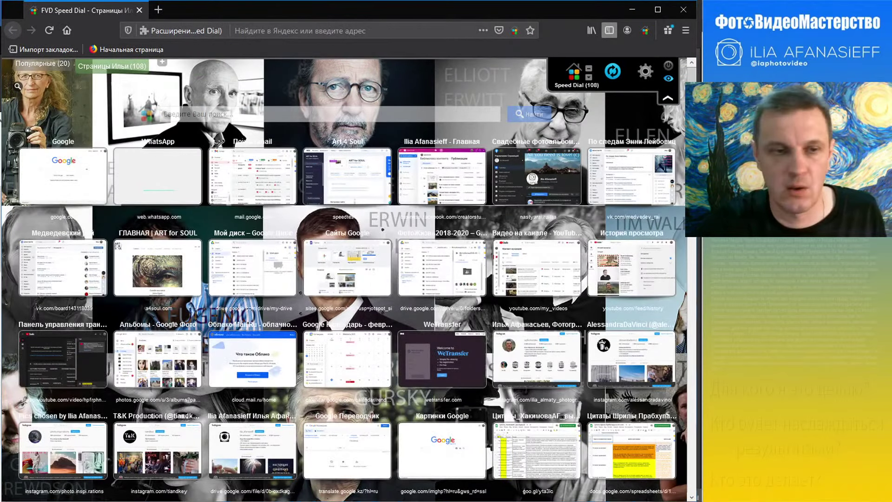
pyautogui.hotkey('alt', 'Tab')
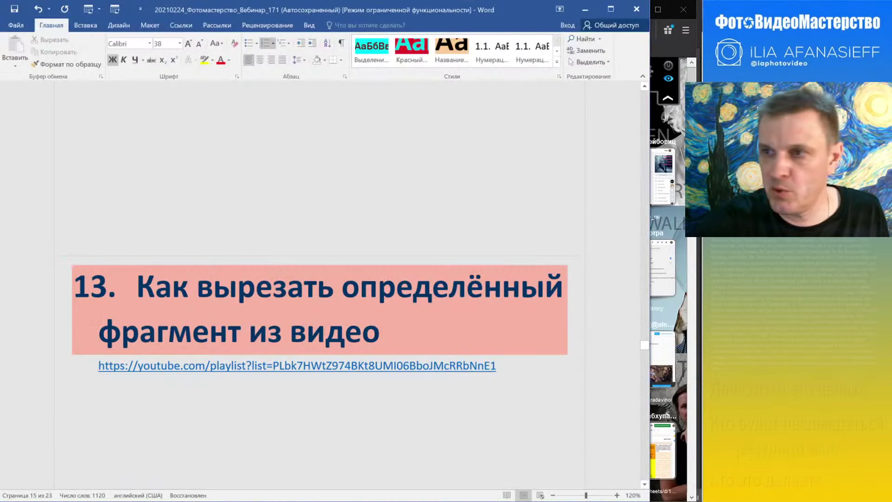
# Copy topic 15's heading, Как качать с rutracker.org, together with its link and look it up in Firefox.
pyautogui.scroll(-15, 321, 279)
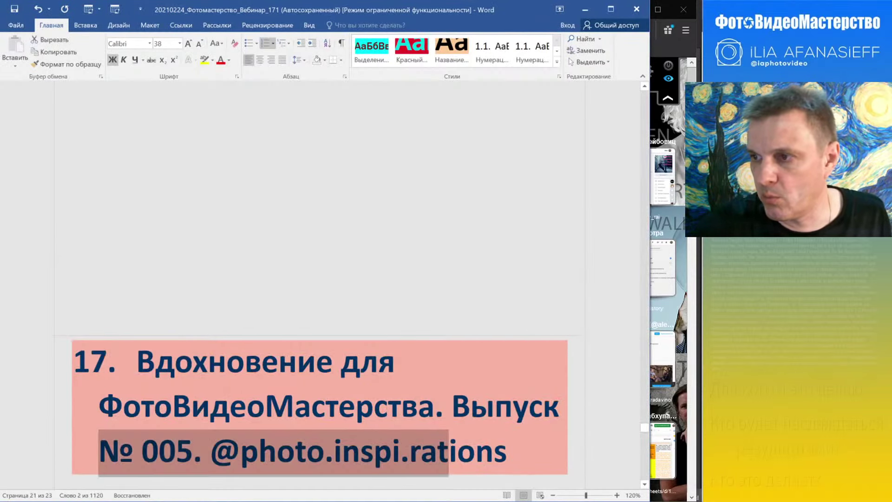
pyautogui.click(235, 126)
pyautogui.scroll(10, 235, 140)
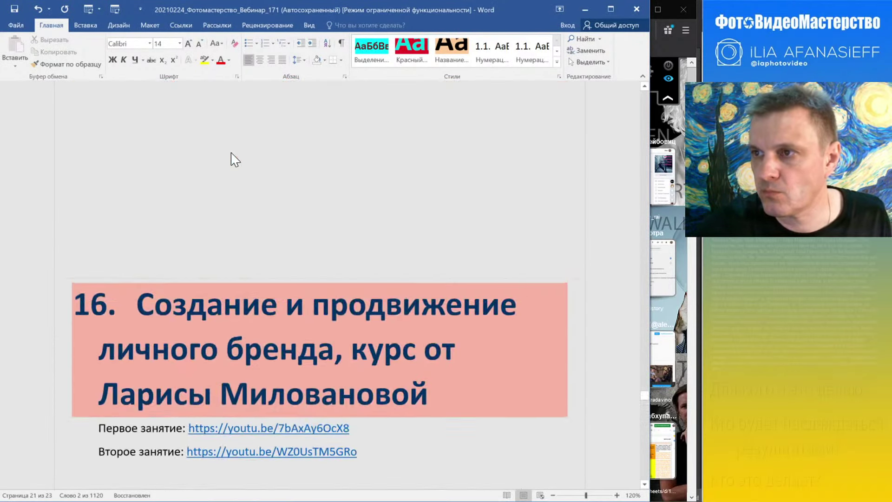
pyautogui.scroll(5, 232, 158)
pyautogui.hotkey('ctrl', 'shift', 'Up')
pyautogui.hotkey('ctrl', 'shift', 'Up')
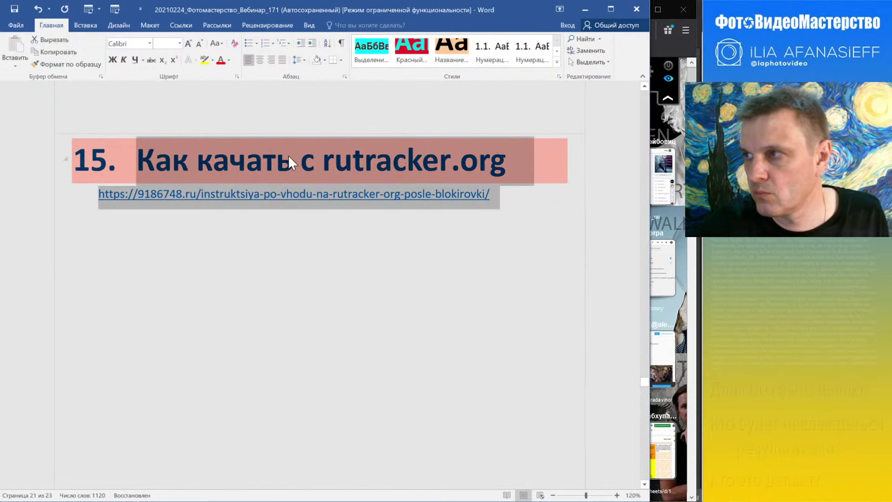
pyautogui.hotkey('ctrl', 'c')
pyautogui.click(657, 43)
pyautogui.hotkey('ctrl', 'l')
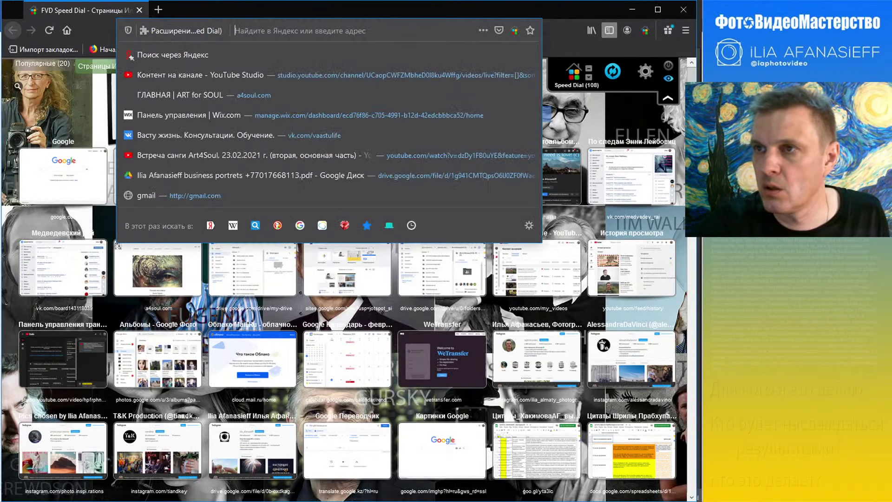
pyautogui.hotkey('ctrl', 'v')
pyautogui.press('Return')
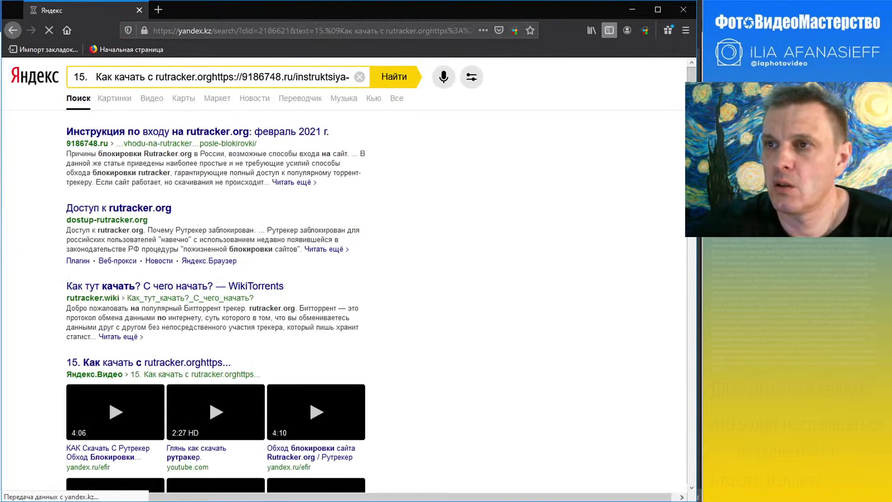
pyautogui.hotkey('ctrl', 'l')
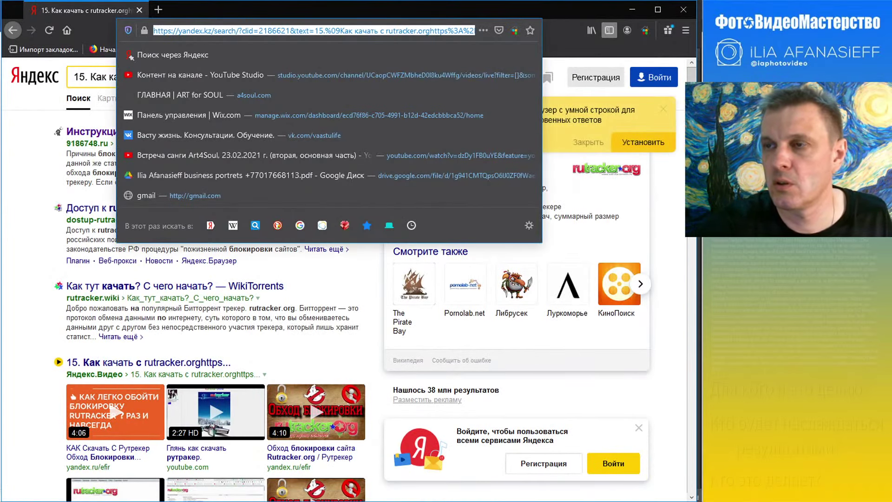
pyautogui.hotkey('ctrl', 'v')
pyautogui.moveTo(138, 30); pyautogui.dragTo(233, 30)
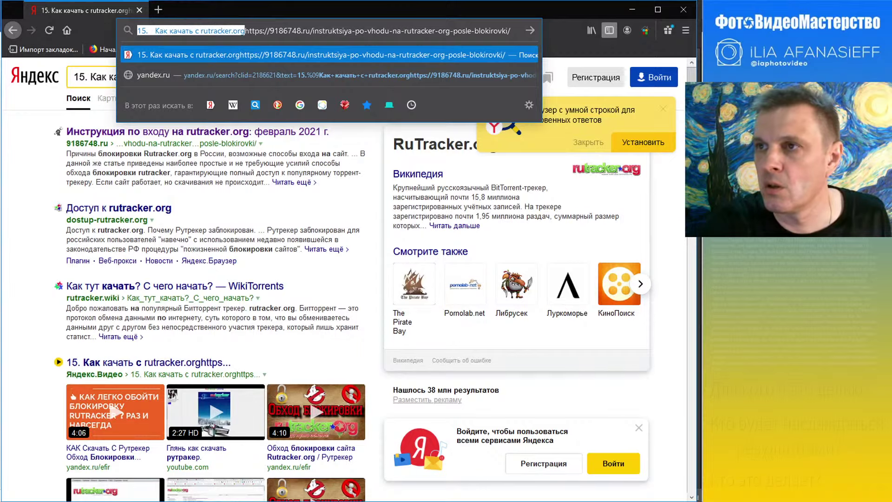
pyautogui.press('BackSpace')
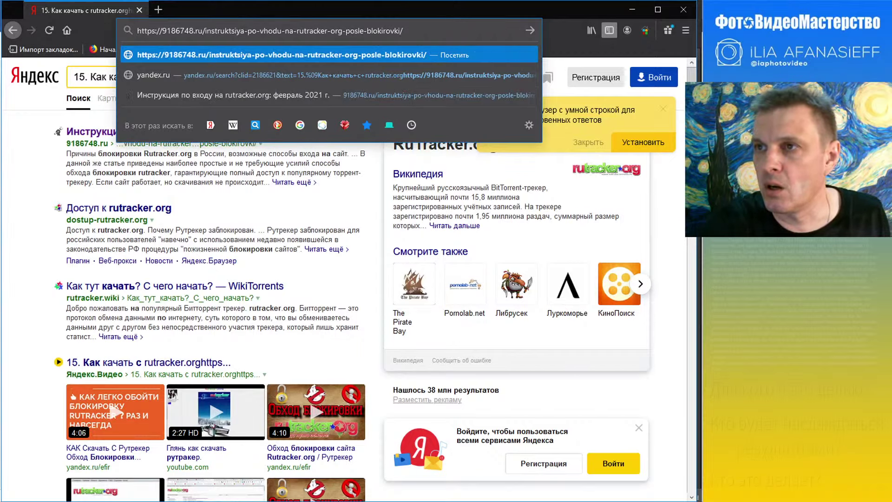
pyautogui.press('Escape')
pyautogui.press('Escape')
# Copy the rutracker.org link under topic 14, Как скачать видео с ютуба, from the Word outline and load it in Firefox.
pyautogui.hotkey('alt', 'Tab')
pyautogui.click(344, 194)
pyautogui.scroll(4, 343, 317)
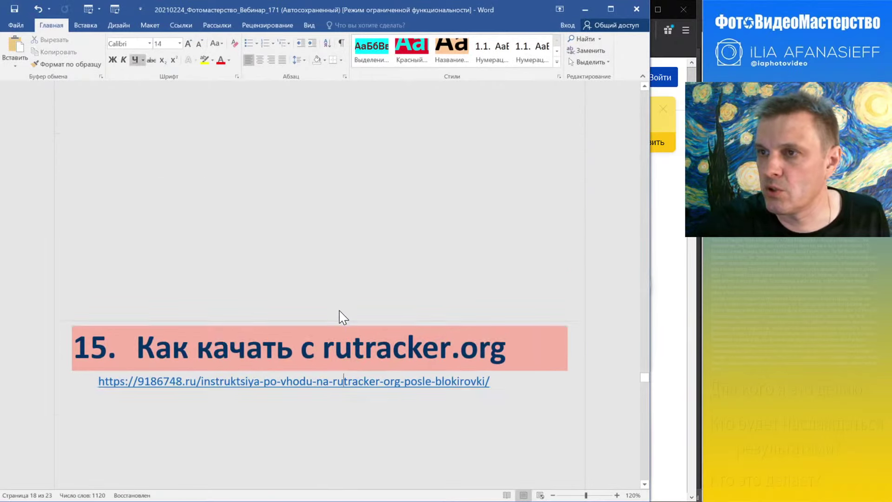
pyautogui.scroll(10, 343, 317)
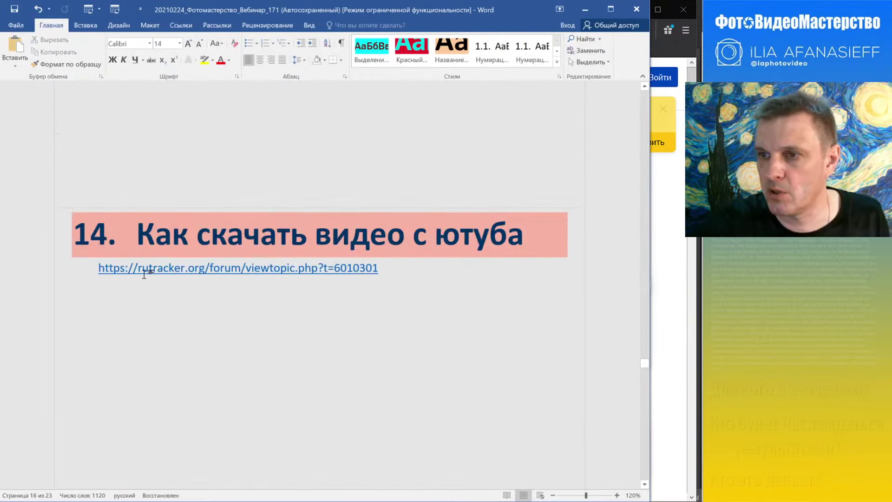
pyautogui.tripleClick(144, 273)
pyautogui.click(671, 223)
pyautogui.click(440, 31)
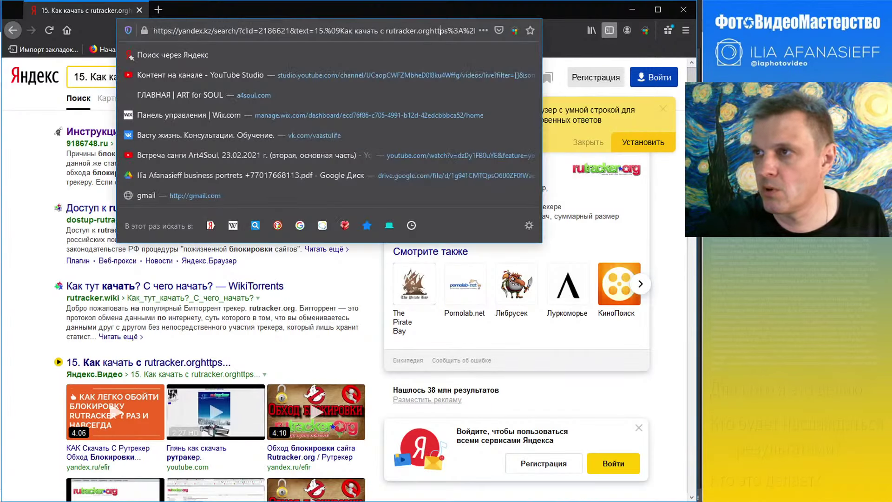
pyautogui.hotkey('ctrl', 'a')
pyautogui.hotkey('ctrl', 'v')
pyautogui.press('Return')
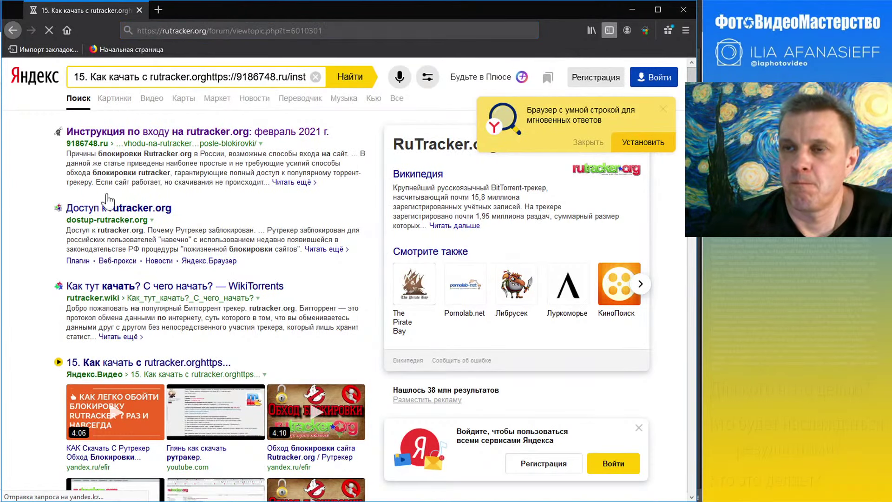
pyautogui.click(304, 28)
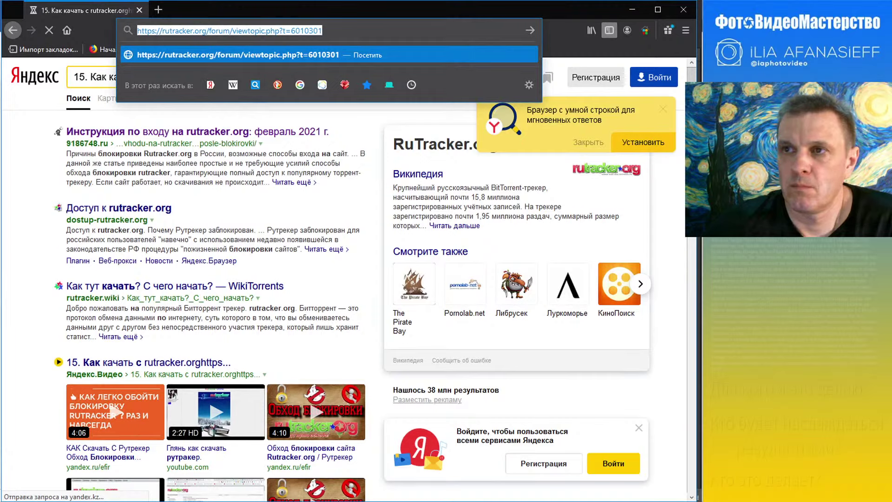
pyautogui.click(304, 30)
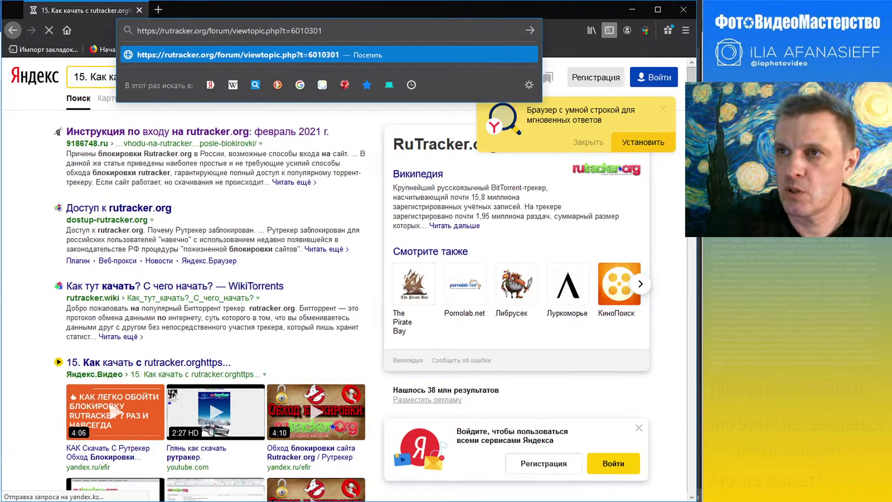
pyautogui.press('Escape')
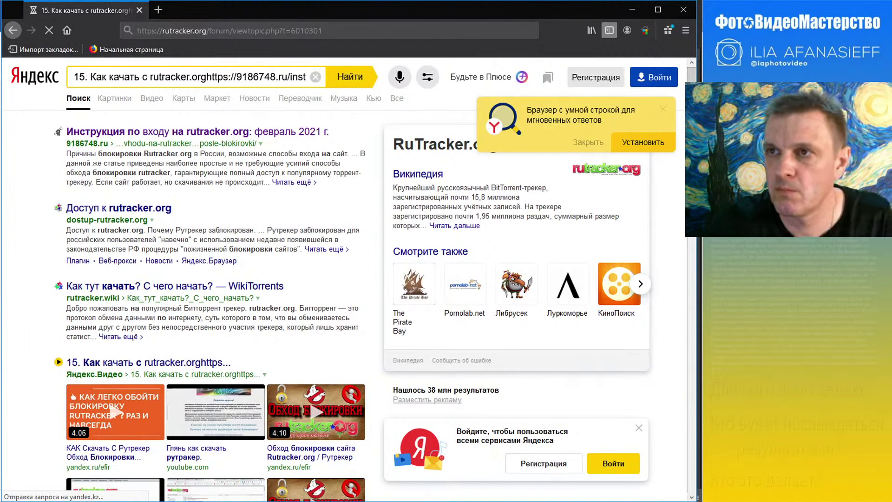
pyautogui.click(160, 7)
pyautogui.hotkey('ctrl', 'v')
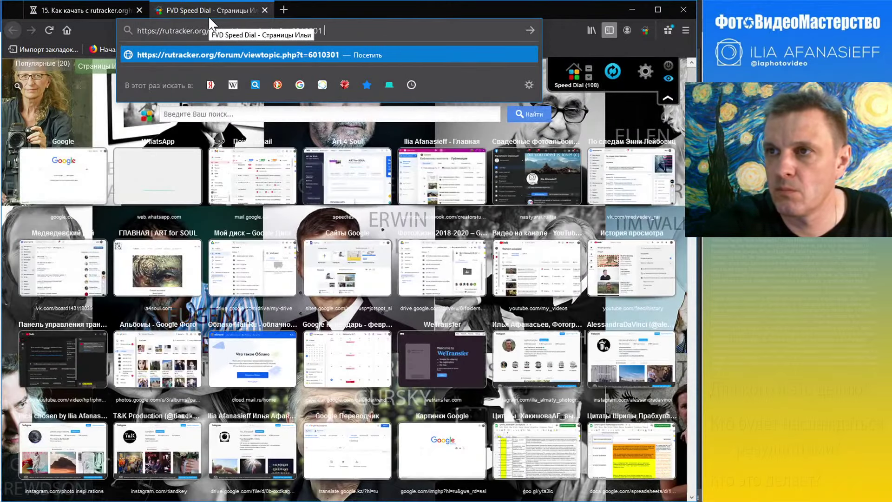
pyautogui.press('Return')
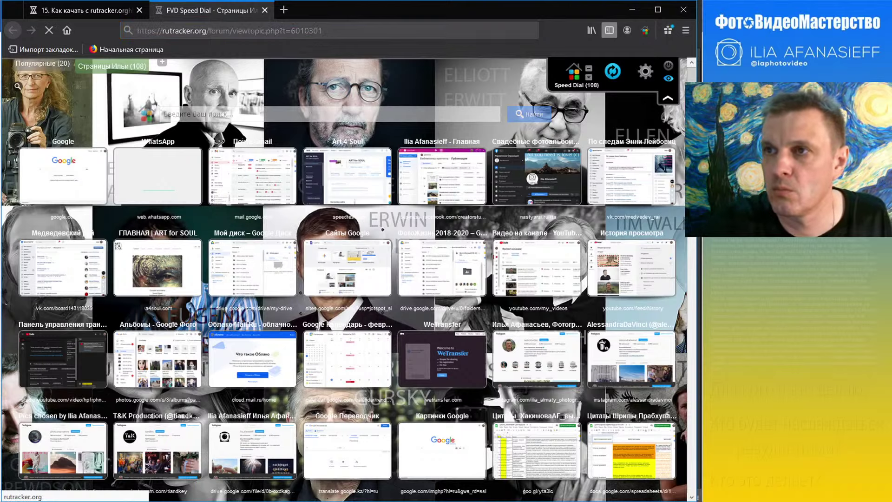
# Close the extra Firefox tab, and load the YouTube playlist link copied from topic 13 of the Word outline in the remaining one.
pyautogui.click(264, 10)
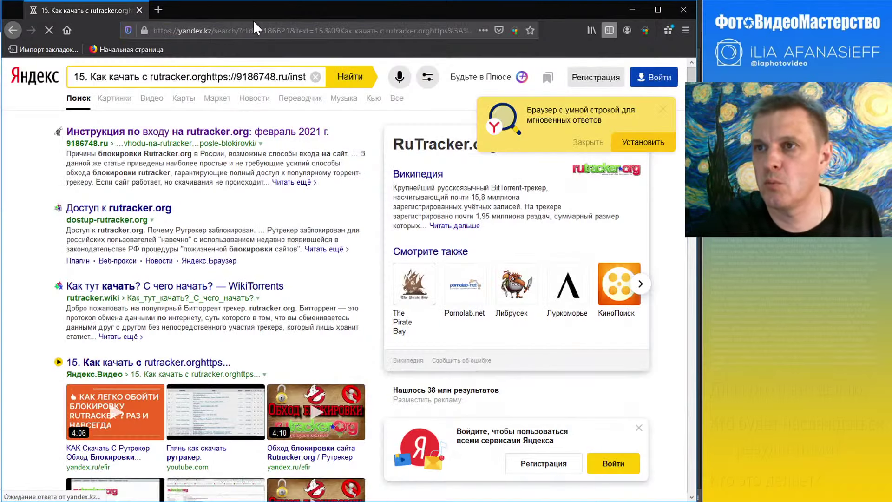
pyautogui.hotkey('alt', 'Tab')
pyautogui.click(439, 279)
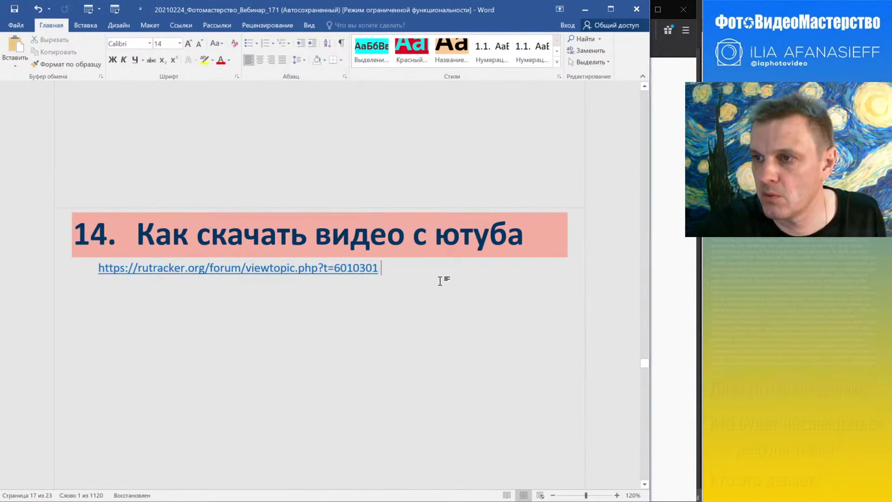
pyautogui.scroll(6, 374, 237)
pyautogui.scroll(3, 375, 237)
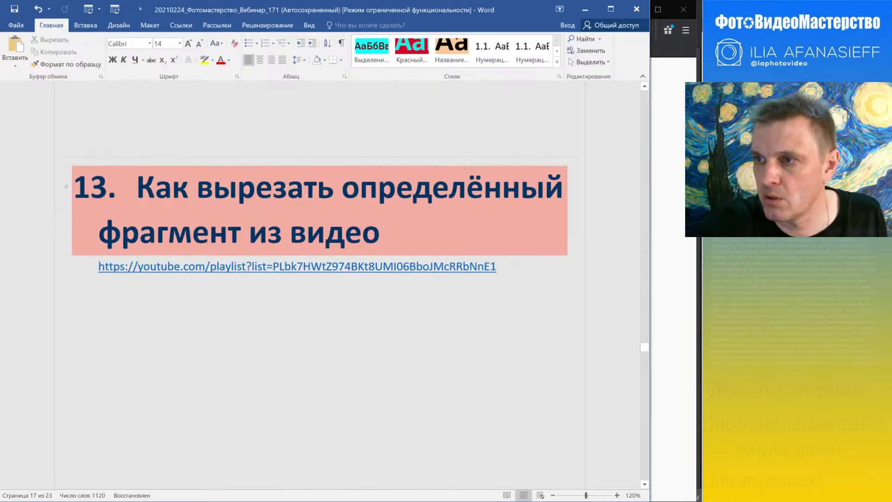
pyautogui.tripleClick(542, 266)
pyautogui.hotkey('ctrl', 'c')
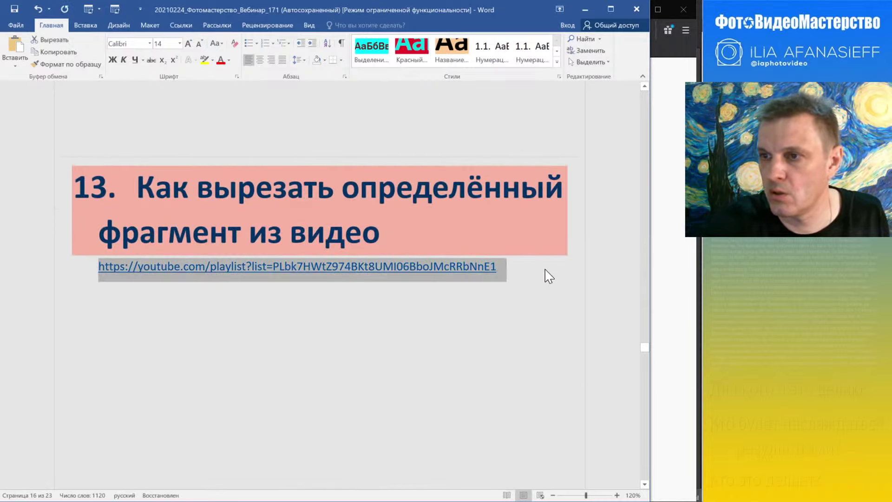
pyautogui.hotkey('alt', 'Tab')
pyautogui.click(352, 34)
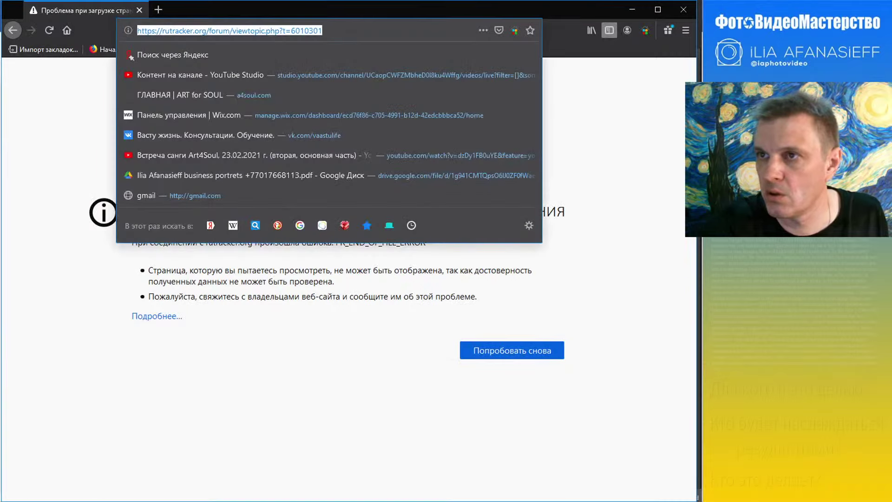
pyautogui.hotkey('ctrl', 'v')
pyautogui.press('Return')
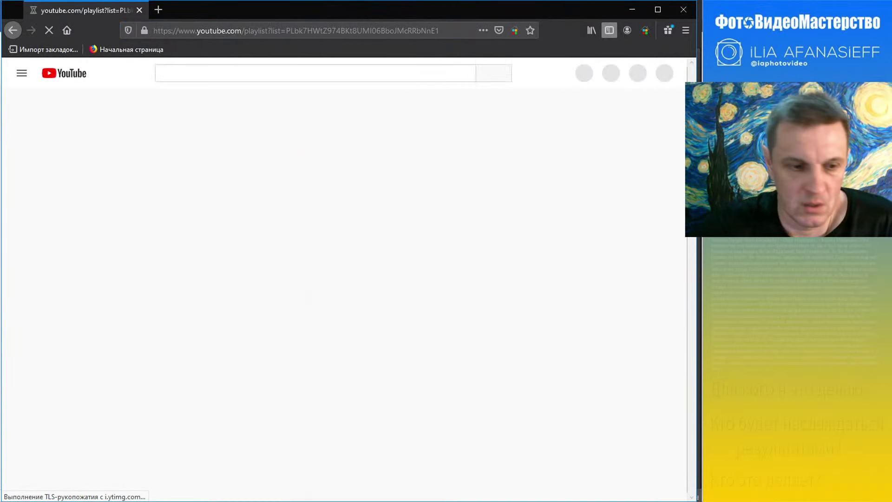
# Log the start time of topic 11, Как вырезать определённый фрагмент из видео, in Excel as 15 h, 0 min, 45 s.
pyautogui.hotkey('alt', 'Tab')
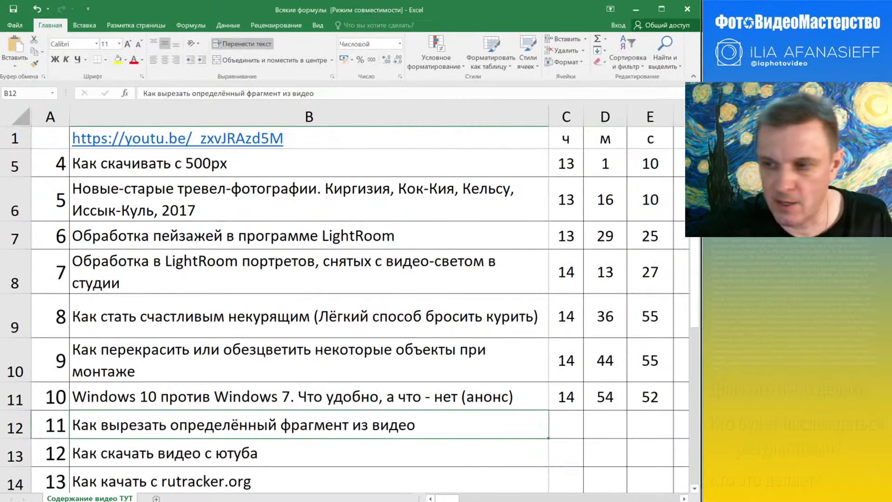
pyautogui.hotkey('alt', 'Tab')
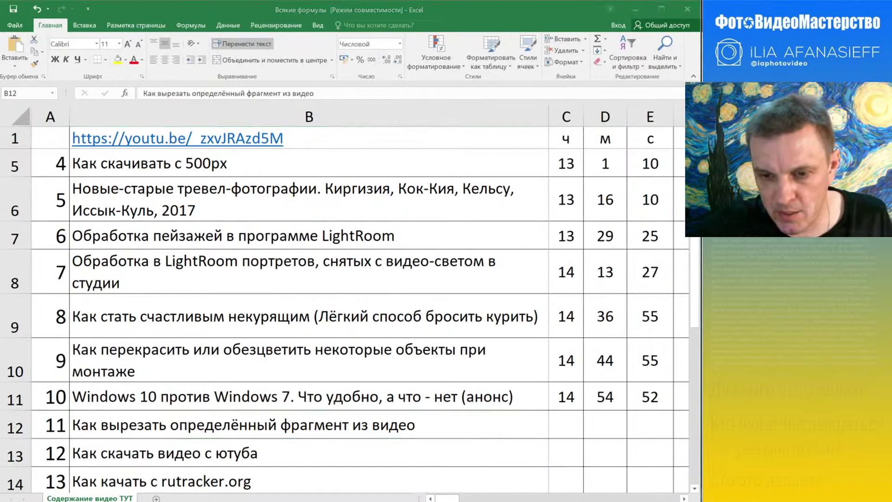
pyautogui.doubleClick(571, 420)
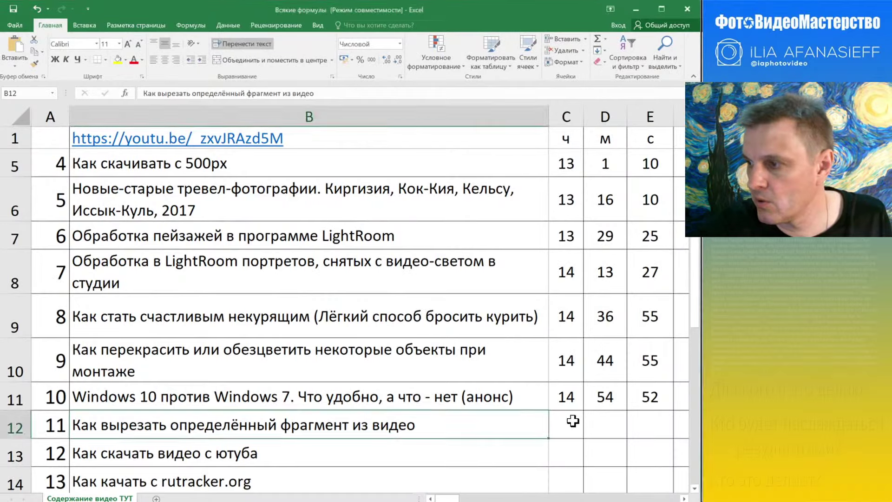
pyautogui.write('15')
pyautogui.press('Tab')
pyautogui.write('0')
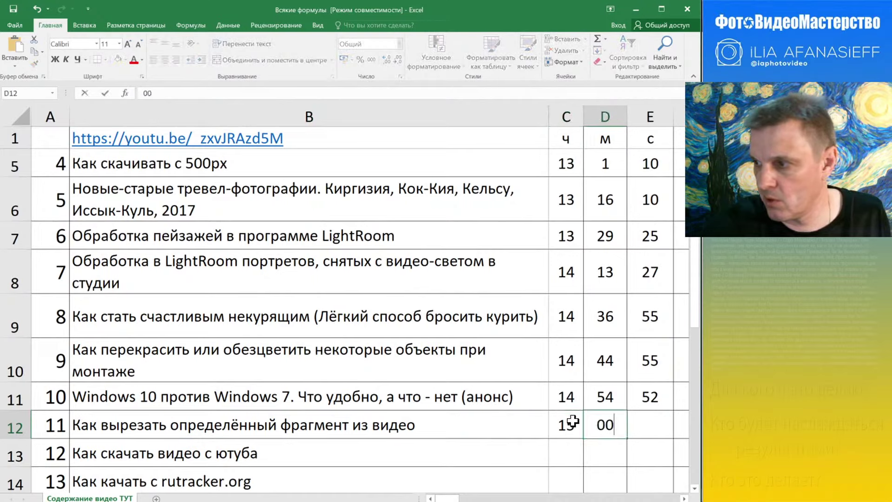
pyautogui.press('Tab')
pyautogui.write('45')
pyautogui.hotkey('ctrl', 'Return')
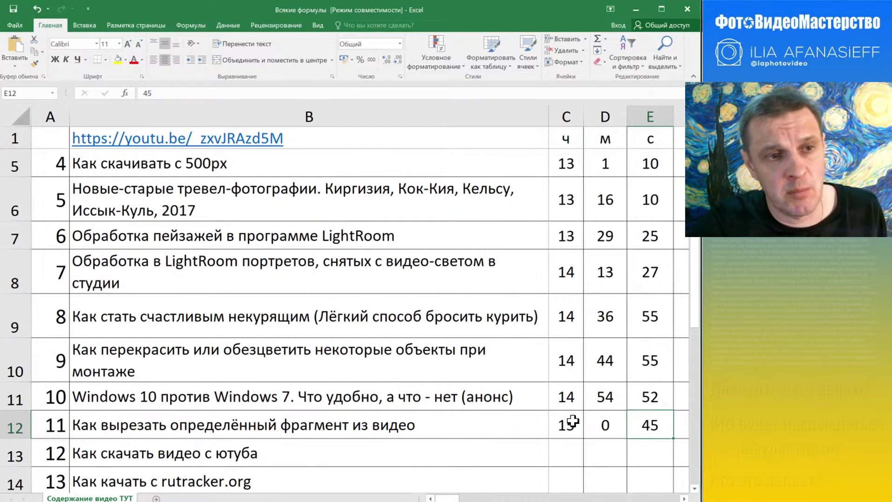
# Show the Adobe Premiere Pro CS6 training playlist in Firefox, highlighting its title and going through the list of lessons.
pyautogui.hotkey('alt', 'Tab')
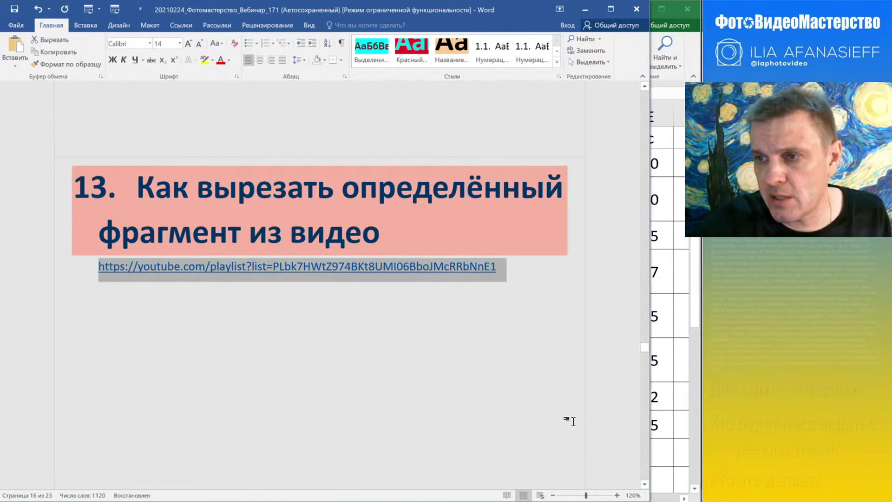
pyautogui.hotkey('alt', 'Tab')
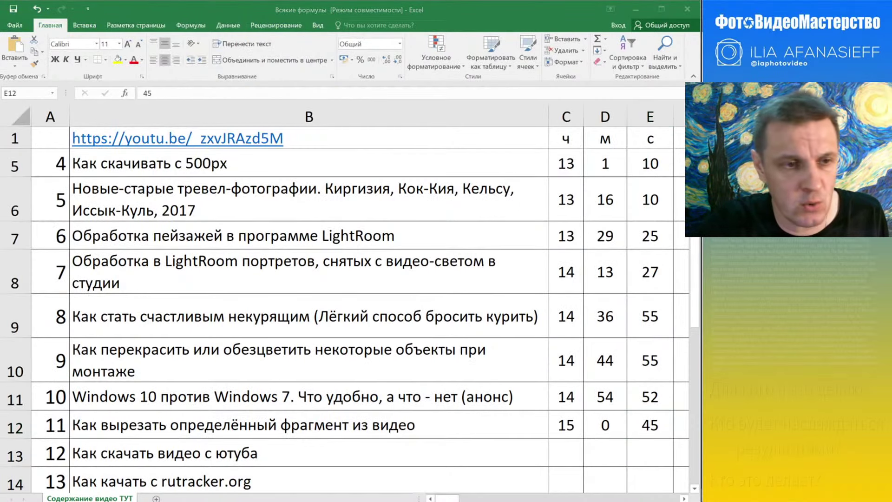
pyautogui.hotkey('alt', 'Tab')
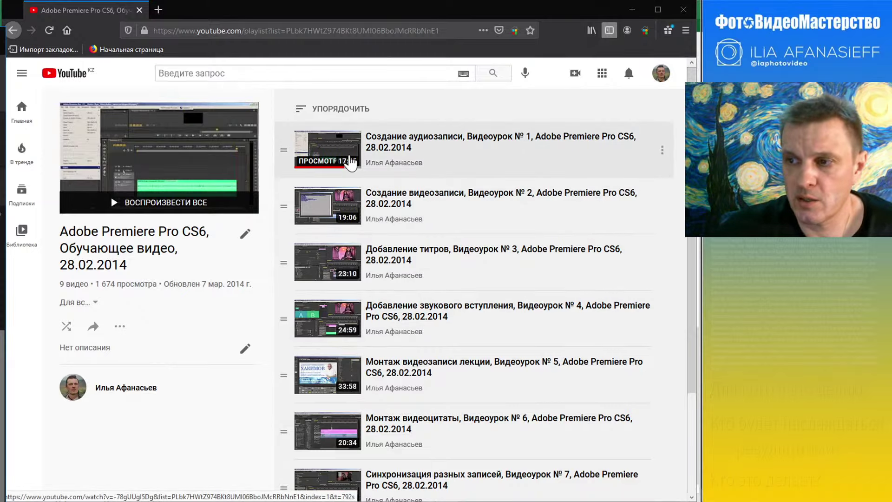
pyautogui.scroll(-3, 432, 215)
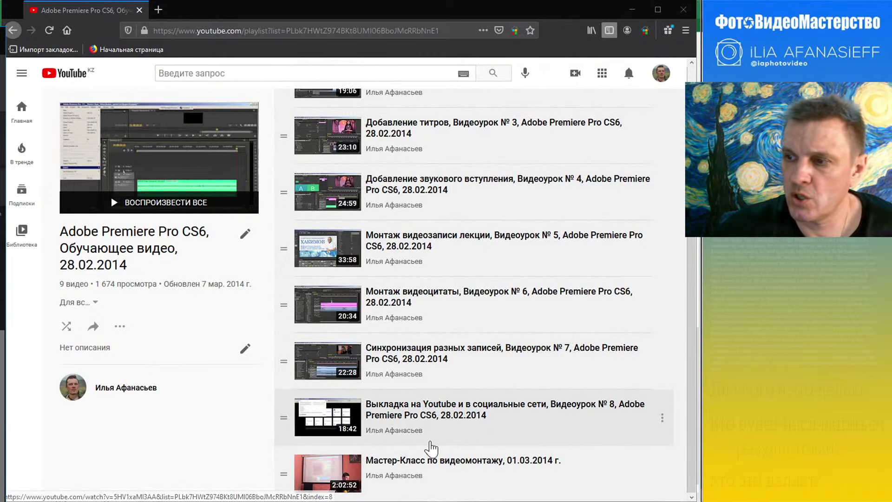
pyautogui.scroll(3, 400, 362)
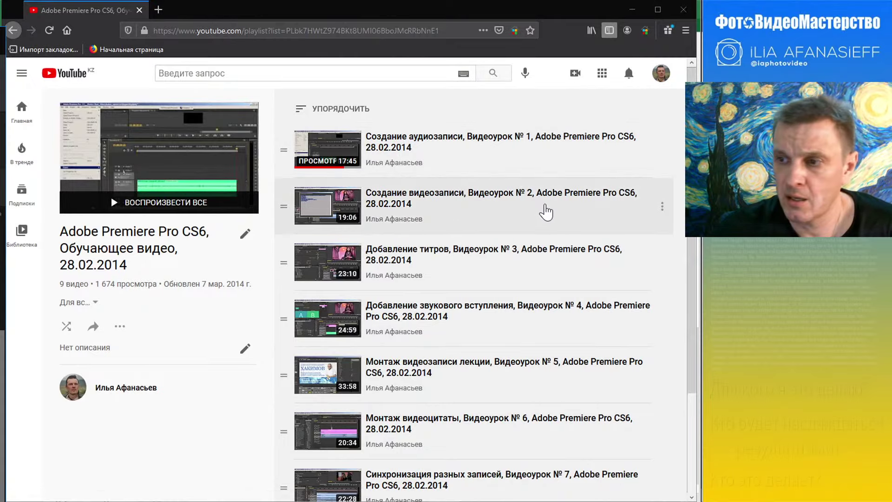
pyautogui.moveTo(148, 266); pyautogui.dragTo(58, 244)
pyautogui.scroll(-3, 486, 264)
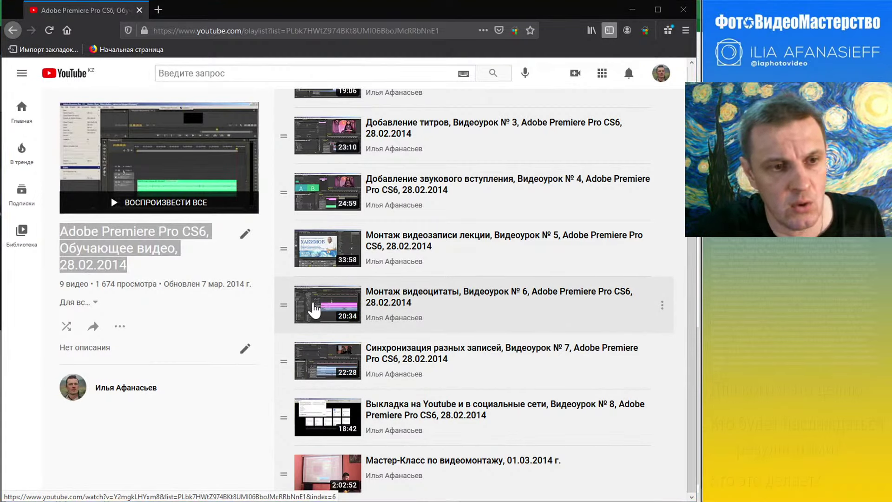
# Copy the rutracker.org link under topic 14, Как скачать видео с ютуба, from the Word outline and load it in Chrome.
pyautogui.scroll(-5, 383, 324)
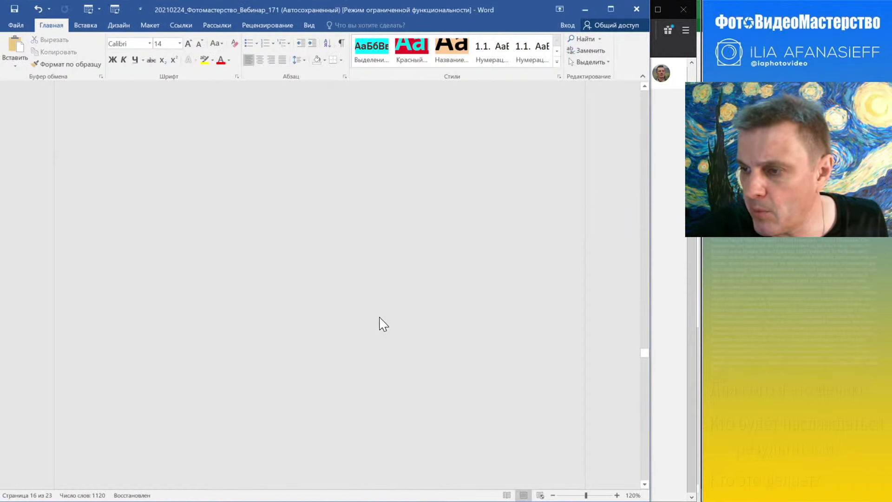
pyautogui.scroll(-5, 383, 324)
pyautogui.scroll(10, 384, 324)
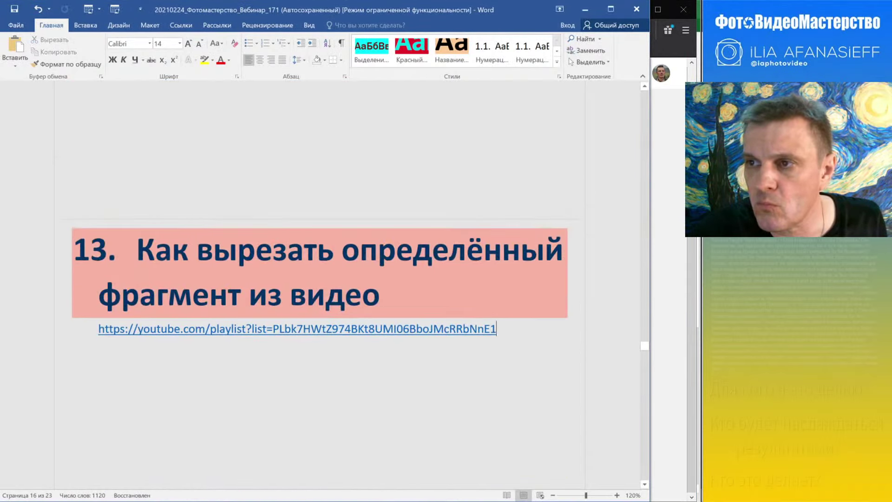
pyautogui.scroll(-7, 374, 340)
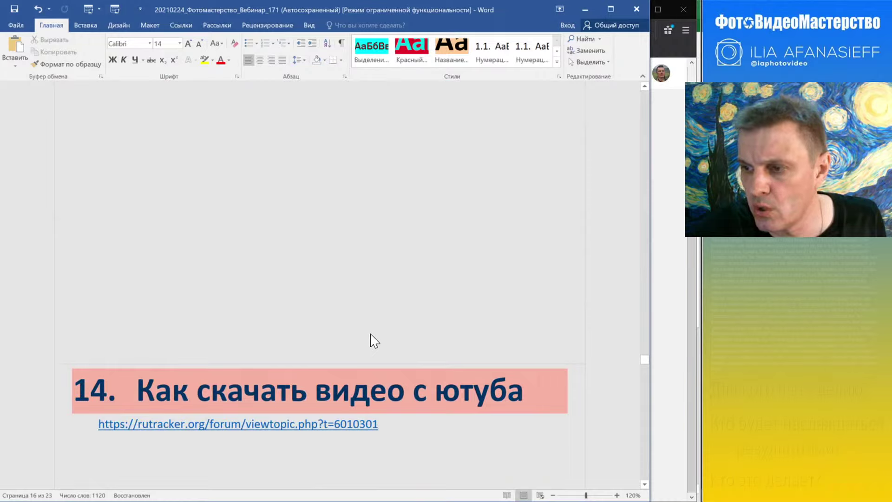
pyautogui.scroll(-1, 374, 341)
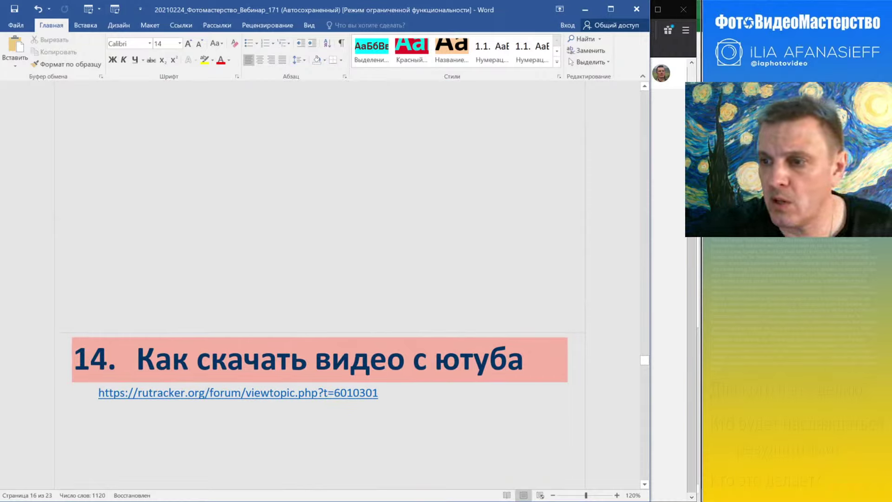
pyautogui.hotkey('shift', 'Down')
pyautogui.hotkey('ctrl', 'c')
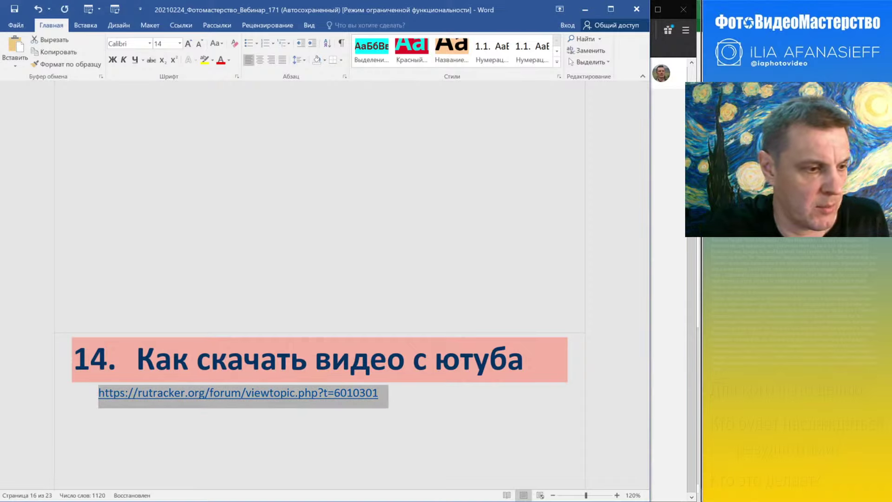
pyautogui.hotkey('alt', 'Tab')
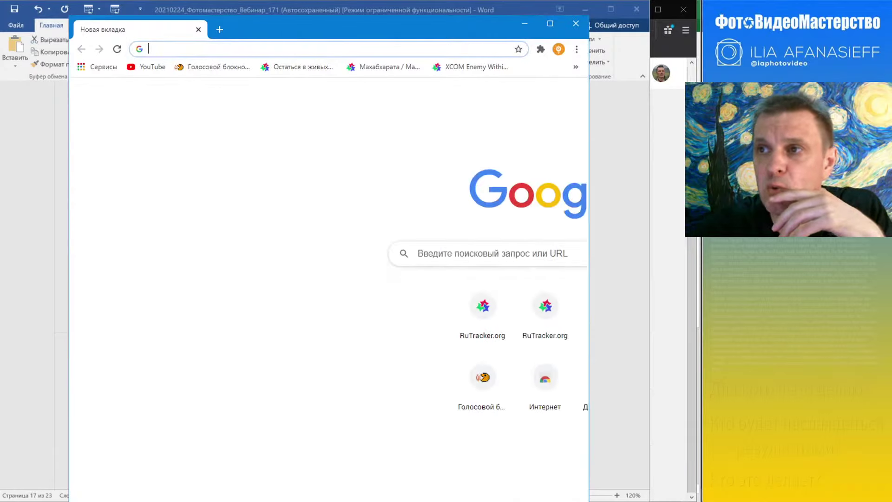
pyautogui.hotkey('ctrl', 'v')
pyautogui.press('Return')
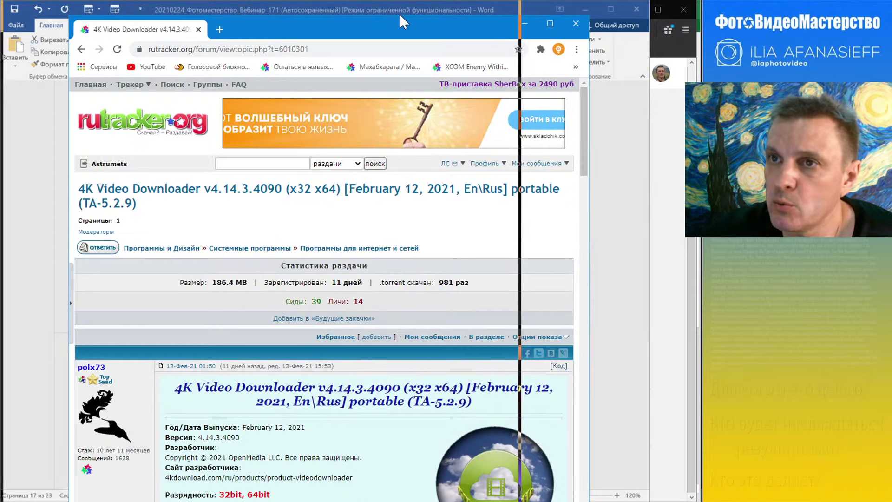
# Move the Chrome window to the screen corner, widen it up to the webinar banner, and bring up Format Factory (Фабрика форматов).
pyautogui.moveTo(400, 15); pyautogui.dragTo(332, 0)
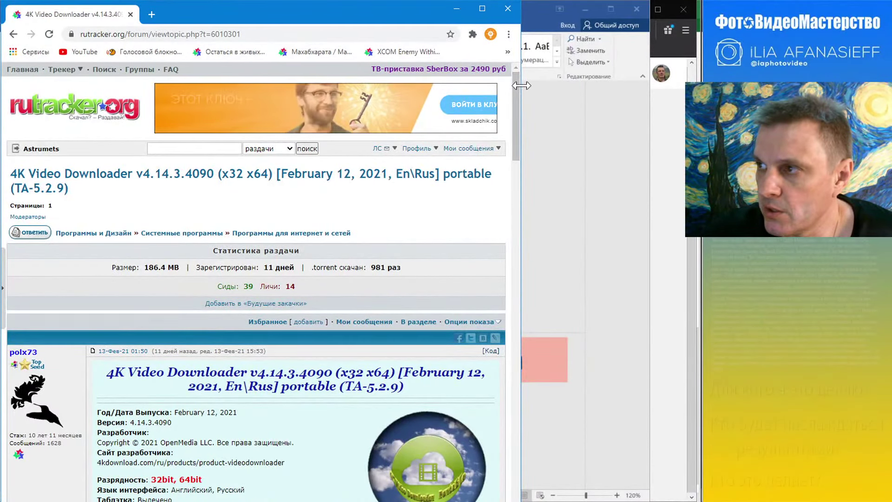
pyautogui.moveTo(521, 85); pyautogui.dragTo(704, 77)
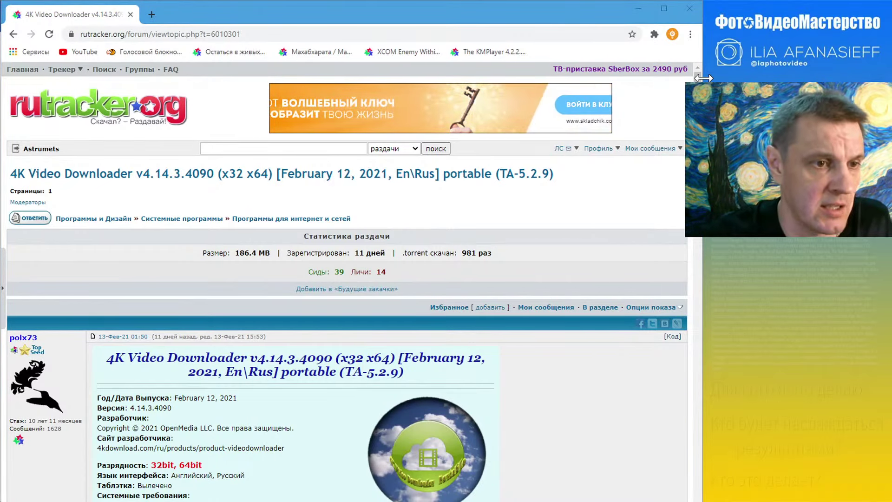
pyautogui.hotkey('alt', 'Tab')
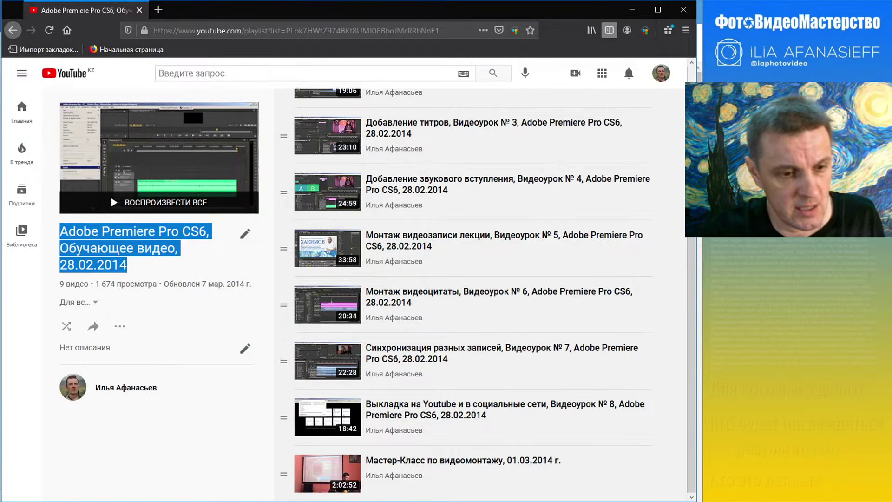
pyautogui.hotkey('alt', 'Tab')
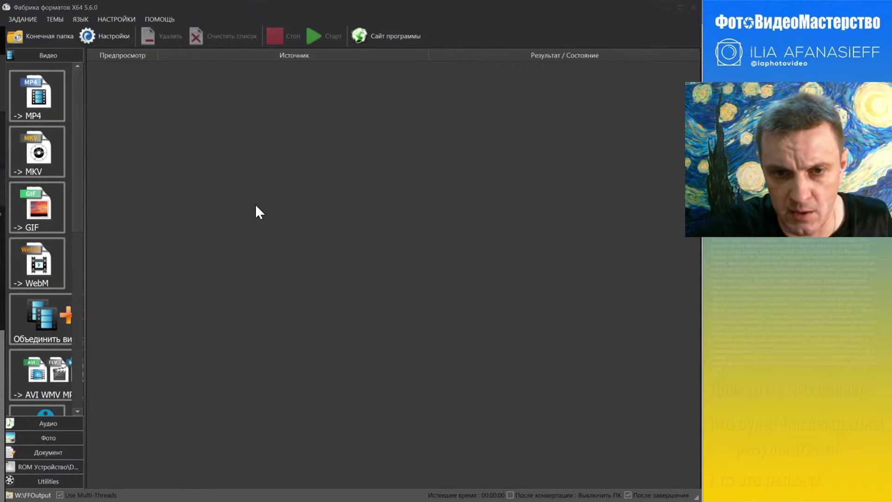
# Insert an empty row in the Excel topic list above topic 12, Как скачать видео с ютуба.
pyautogui.hotkey('alt', 'Tab')
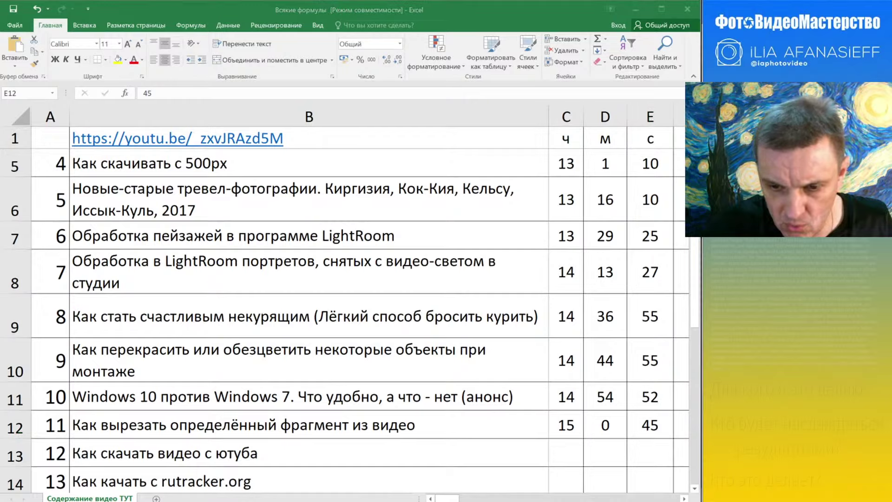
pyautogui.click(468, 454)
pyautogui.hotkey('shift', 'space')
pyautogui.hotkey('ctrl', '+')
pyautogui.click(469, 453)
pyautogui.press('Right')
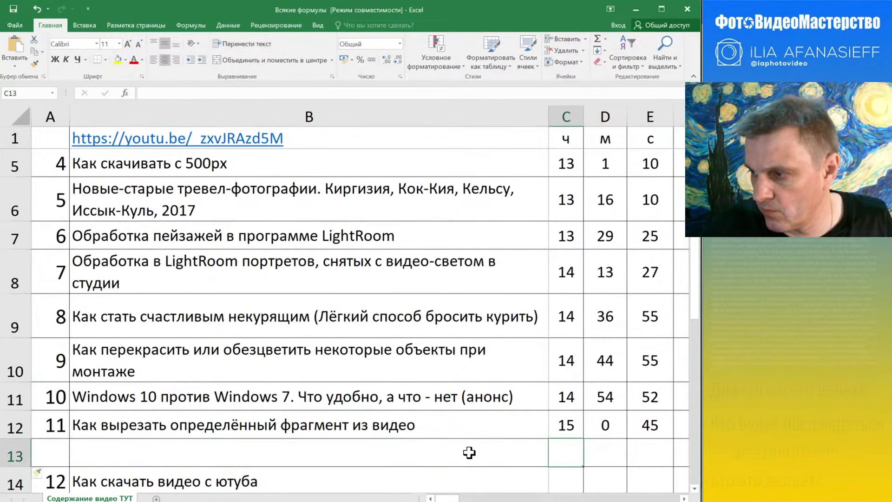
# Enter the start time 15 h, 4 min, 12 s in the empty row 13.
pyautogui.write('15')
pyautogui.press('Tab')
pyautogui.press('Down')
pyautogui.press('Up')
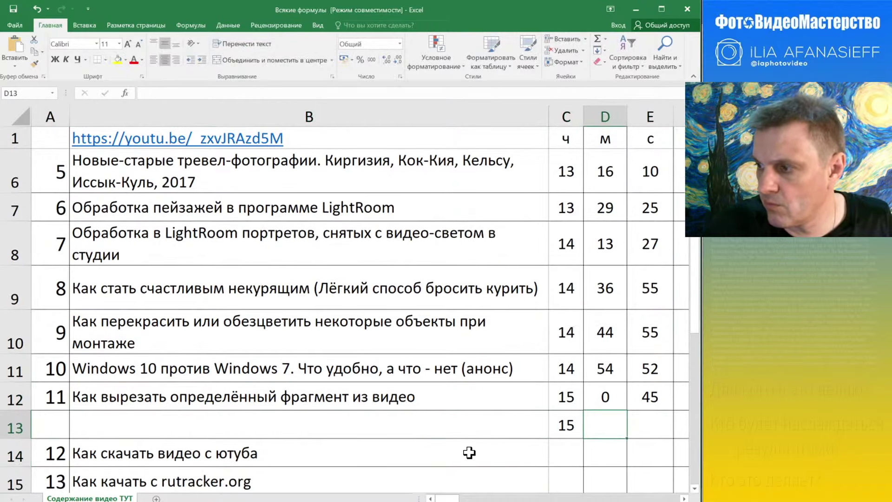
pyautogui.write('4')
pyautogui.press('Tab')
pyautogui.write('12')
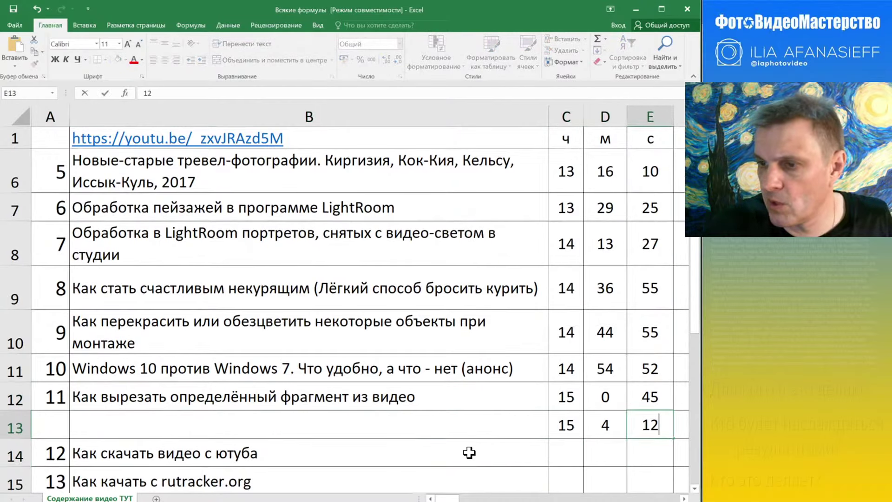
# Title row 13 of the topic list Format Factory in column B, correcting any misspelling in the cell.
pyautogui.press('Left')
pyautogui.press('Left')
pyautogui.press('Left')
pyautogui.write('A')
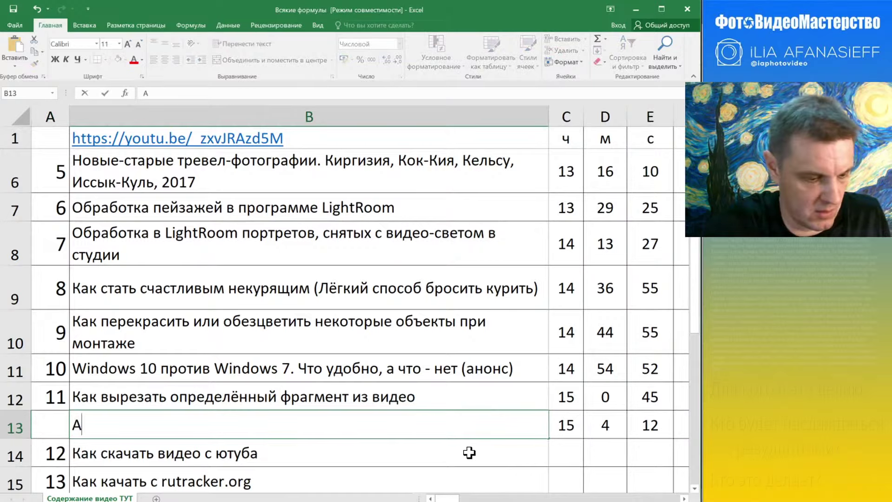
pyautogui.press('BackSpace')
pyautogui.write('Fo')
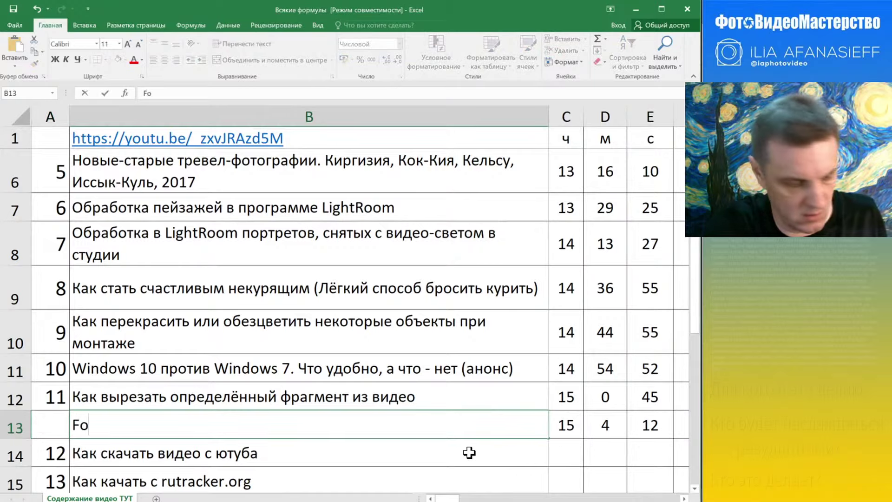
pyautogui.write('r,at F')
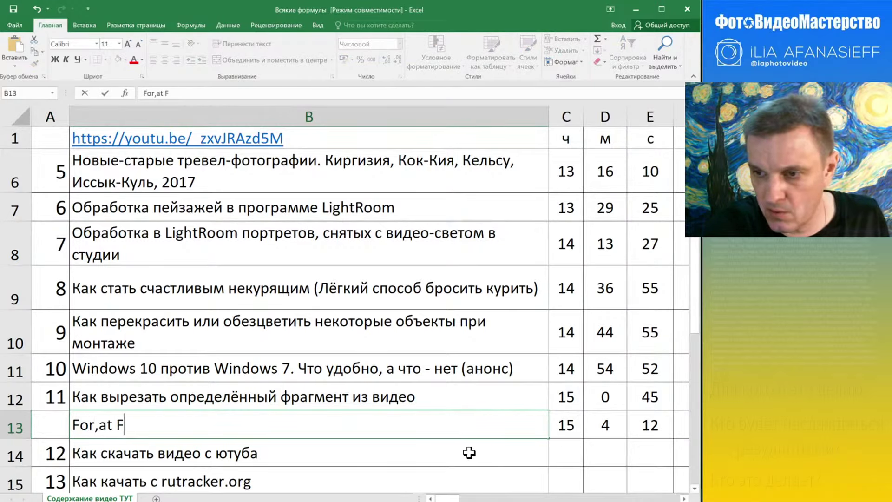
pyautogui.press('BackSpace')
pyautogui.press('BackSpace')
pyautogui.press('BackSpace')
pyautogui.press('BackSpace')
pyautogui.press('BackSpace')
pyautogui.write(',a')
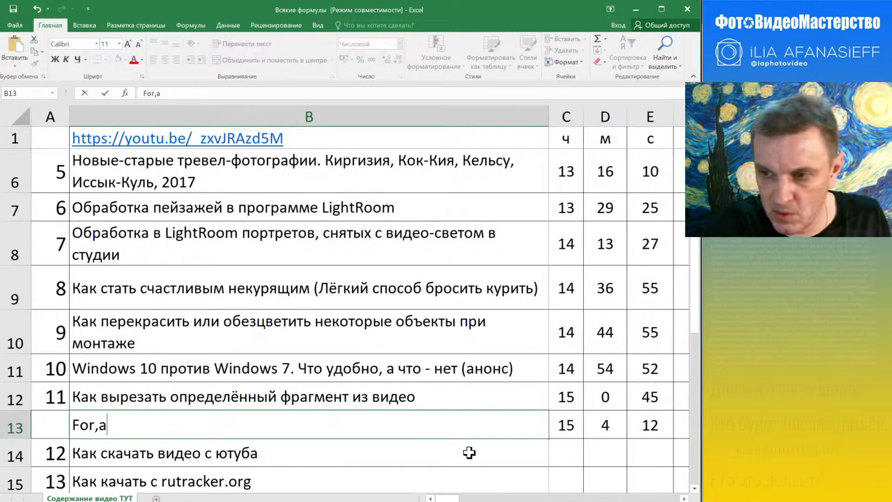
pyautogui.write('t')
pyautogui.press('BackSpace')
pyautogui.press('BackSpace')
pyautogui.press('BackSpace')
pyautogui.write(',')
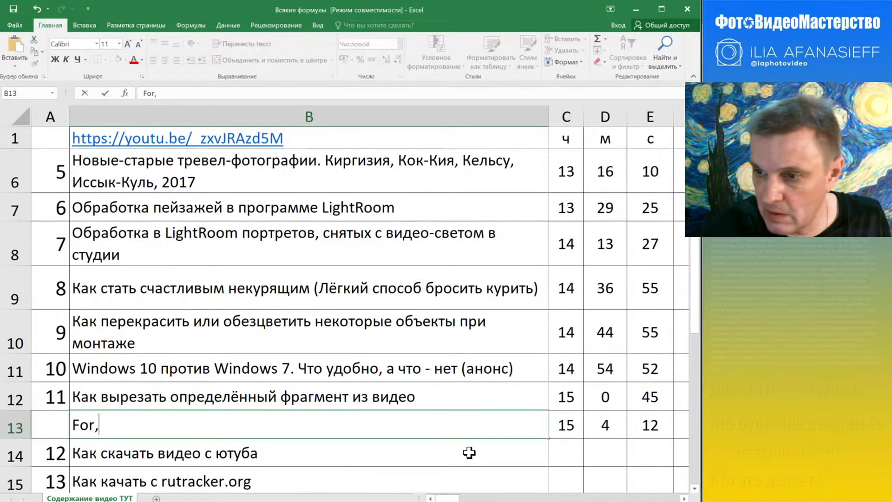
pyautogui.press('BackSpace')
pyautogui.write('mat Fac')
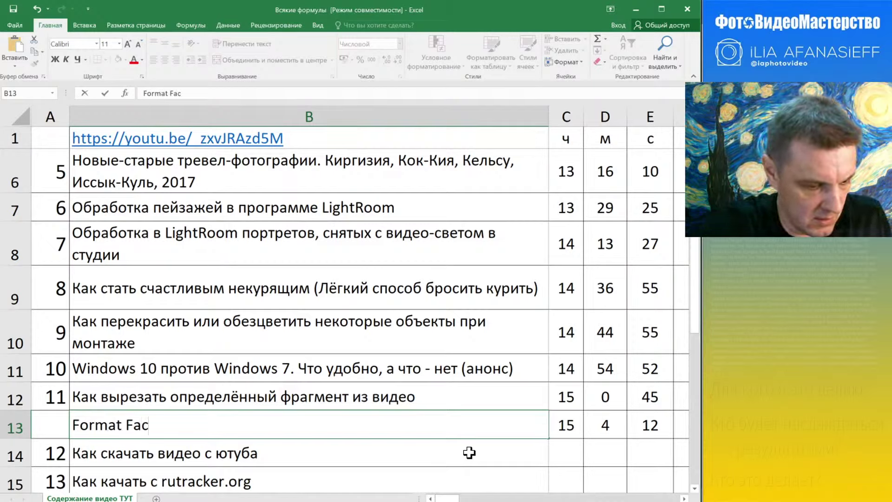
pyautogui.write('tpry')
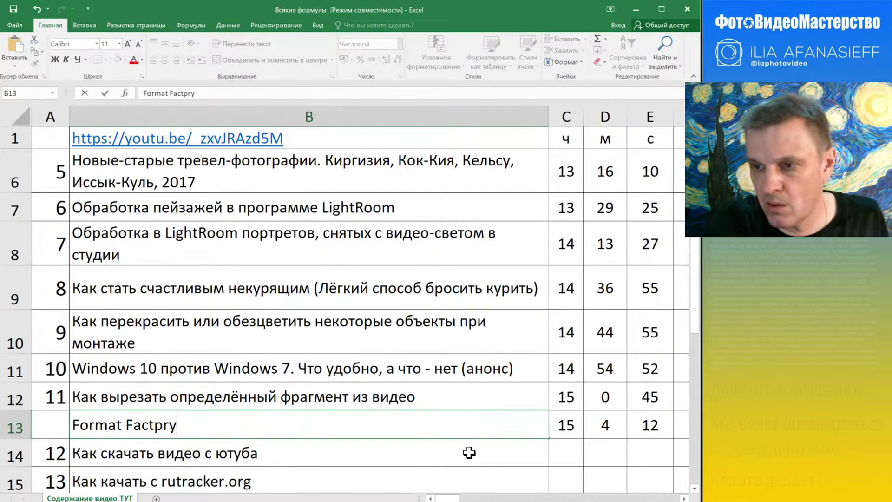
pyautogui.press('Left')
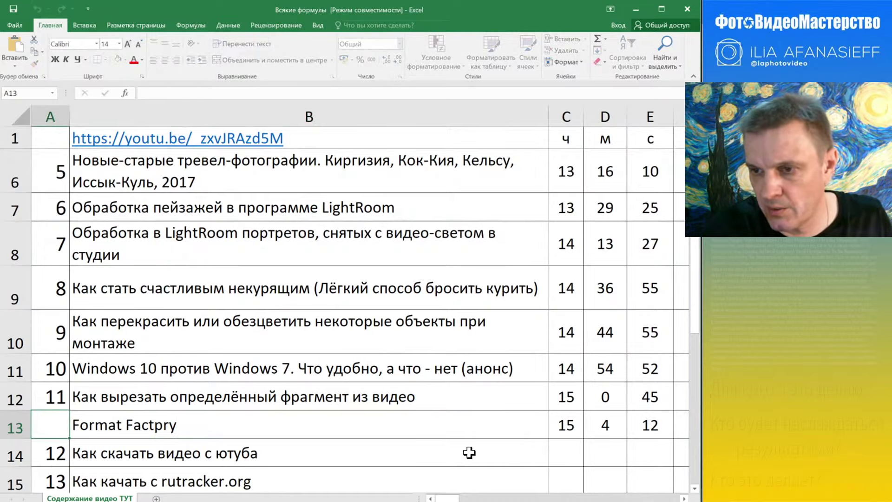
pyautogui.press('Right')
pyautogui.press('F2')
pyautogui.press('Left')
pyautogui.press('Left')
pyautogui.press('BackSpace')
pyautogui.write('o')
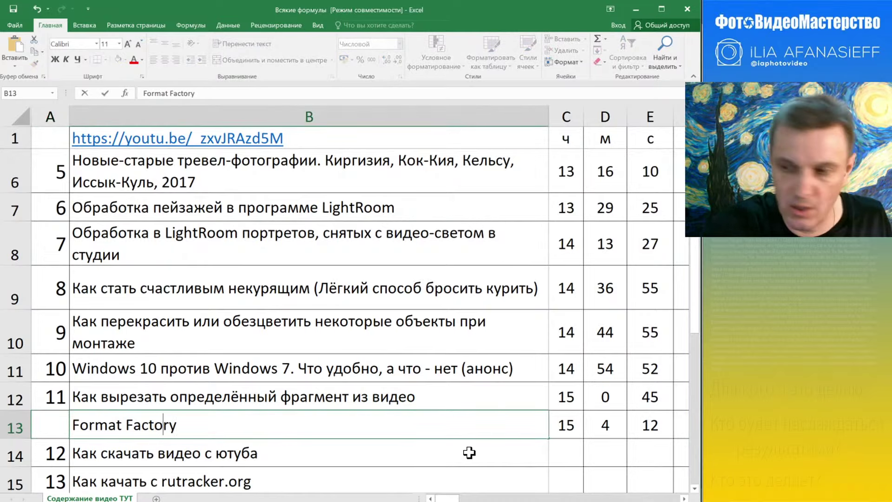
pyautogui.hotkey('ctrl', 'Return')
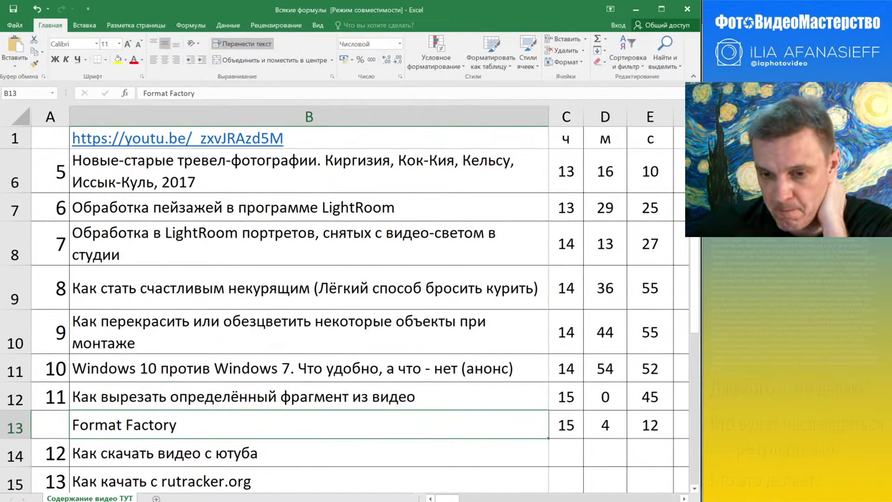
# Set the seconds of the Format Factory start time in row 13 to 40.
pyautogui.hotkey('alt', 'Tab')
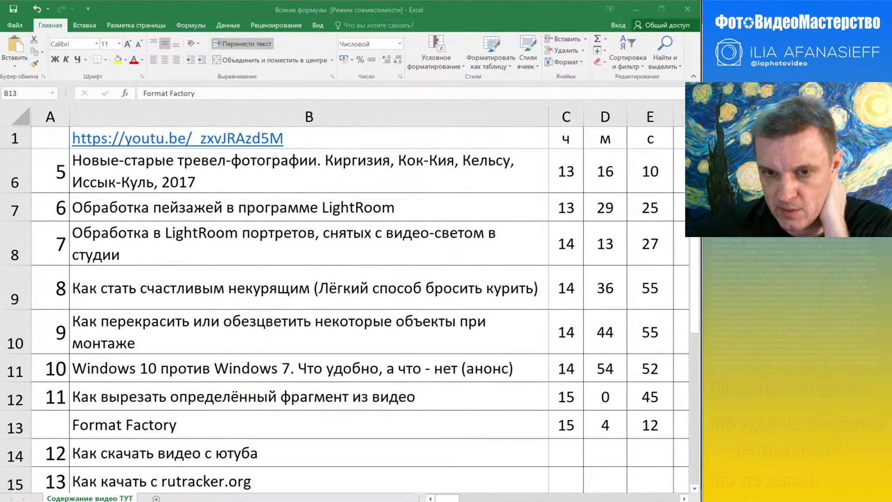
pyautogui.click(646, 425)
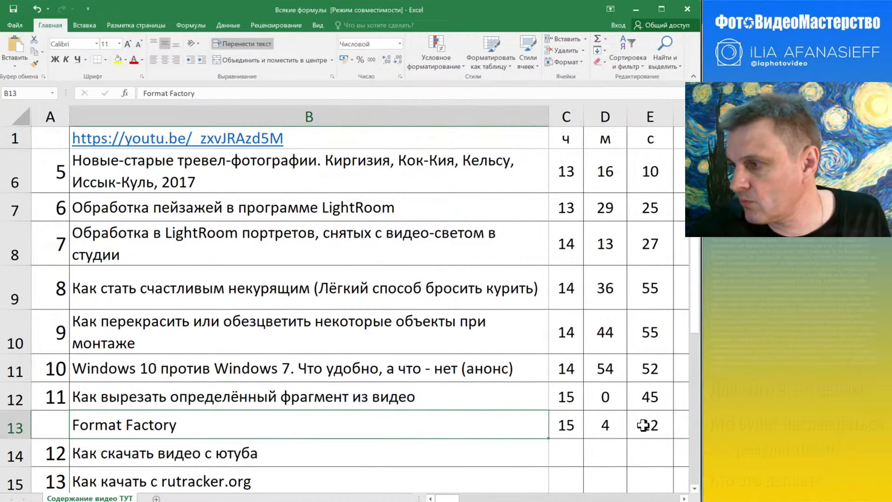
pyautogui.write('40')
pyautogui.hotkey('ctrl', 'Return')
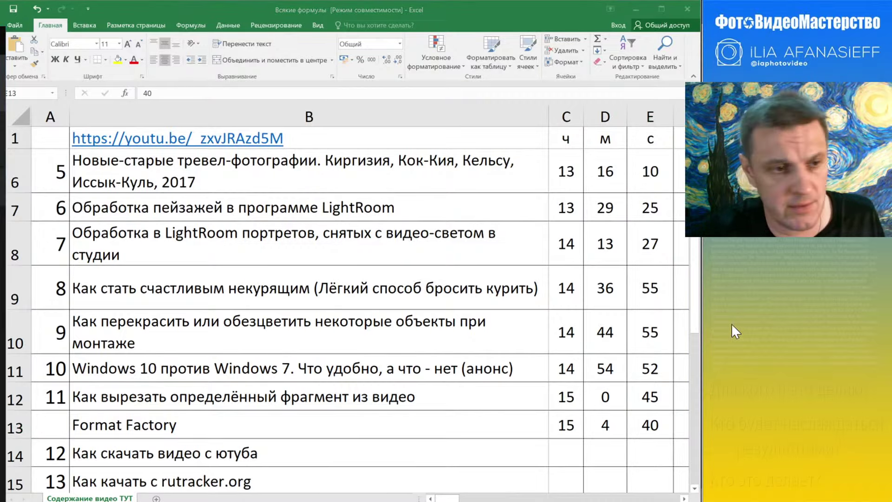
# Switch to File Explorer over Format Factory, shift its window aside, and open the ___Исходники цитат folder inside the pinned _Видеоцитаты folder.
pyautogui.hotkey('alt', 'Tab')
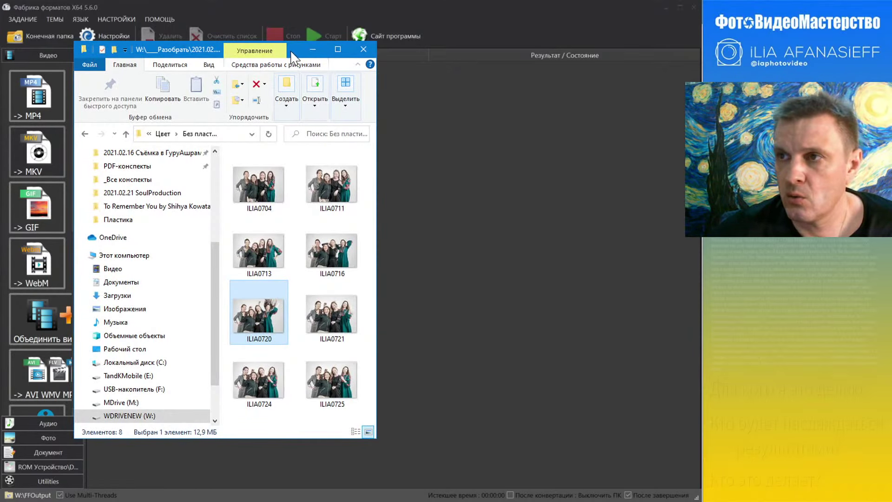
pyautogui.moveTo(294, 51); pyautogui.dragTo(257, 72)
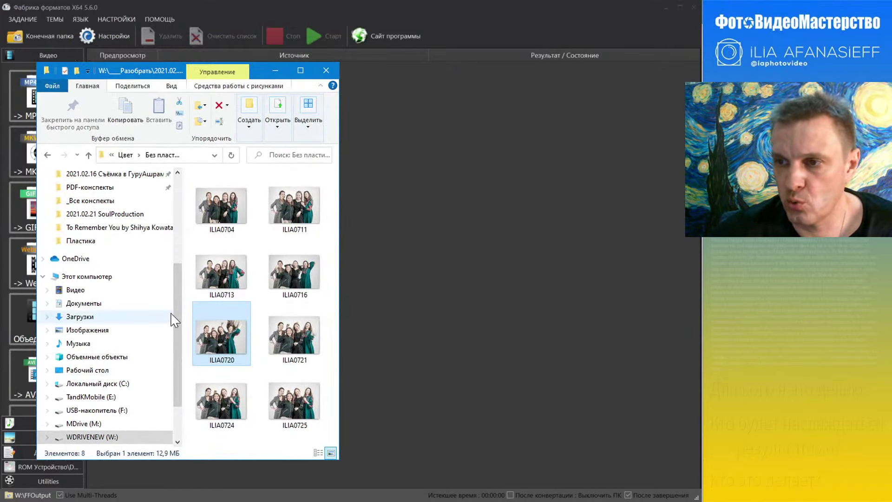
pyautogui.scroll(1, 180, 302)
pyautogui.moveTo(180, 303); pyautogui.dragTo(169, 193)
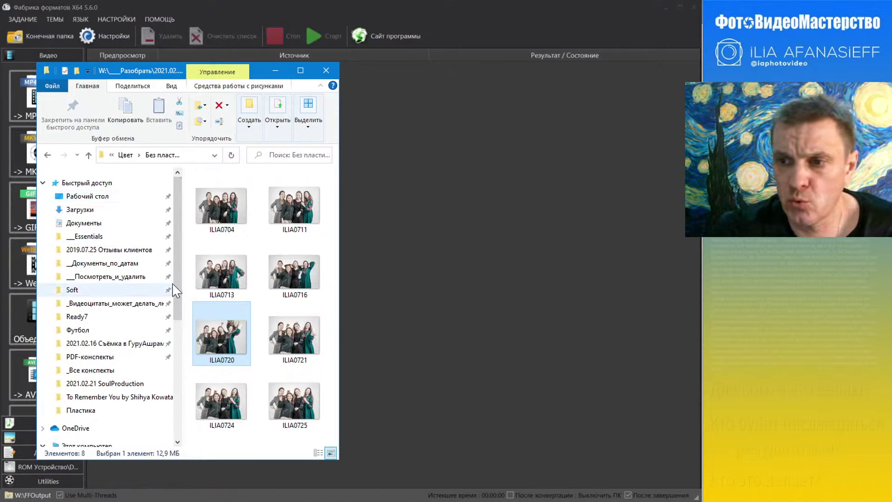
pyautogui.click(87, 304)
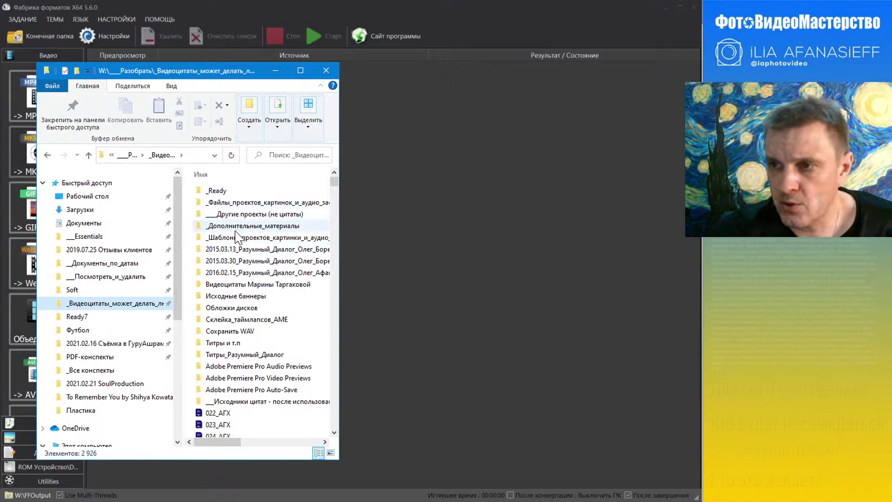
pyautogui.click(236, 287)
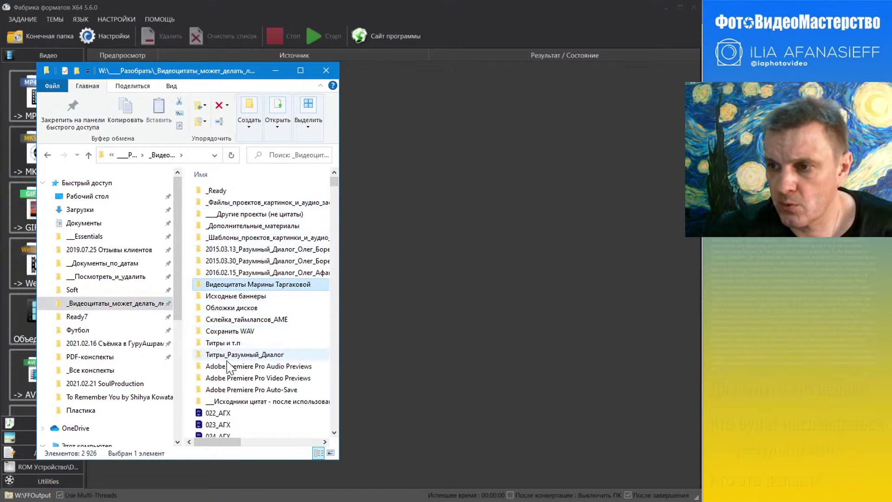
pyautogui.doubleClick(230, 401)
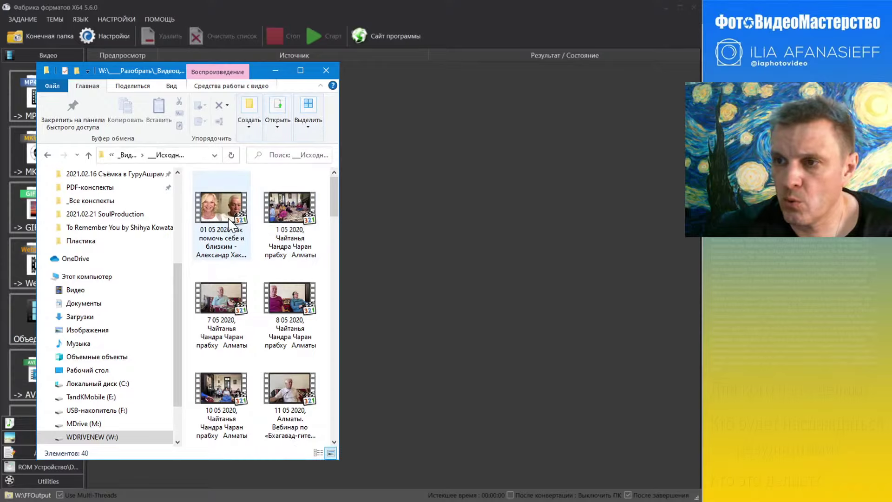
# Load the video 01 05 2020 Как помочь себе и близким into Format Factory, compare output formats, and choose MP4.
pyautogui.click(229, 225)
pyautogui.moveTo(229, 224); pyautogui.dragTo(450, 206)
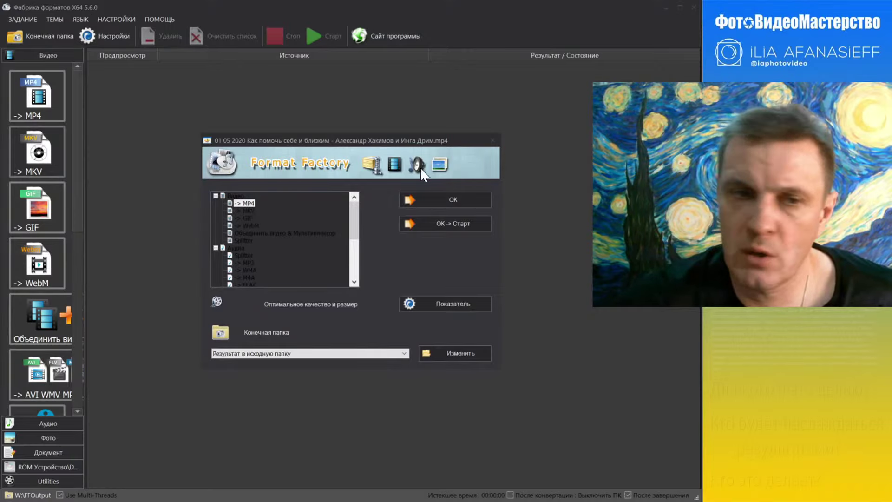
pyautogui.click(247, 210)
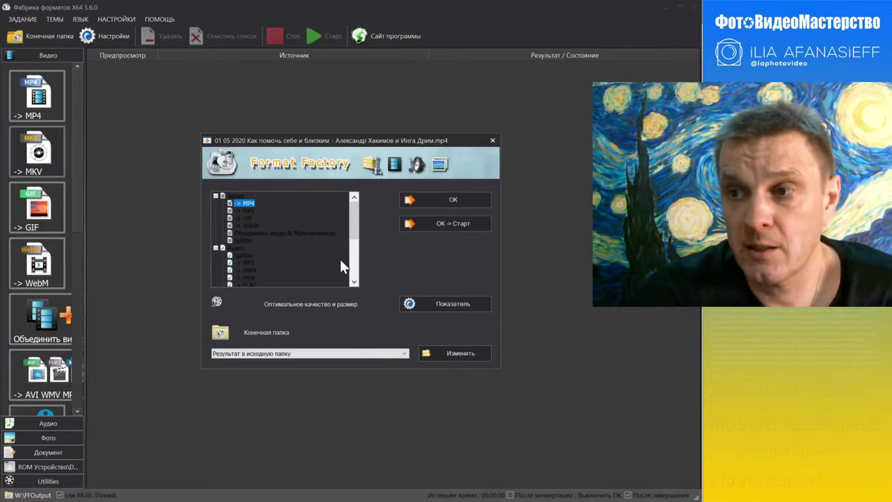
pyautogui.click(252, 263)
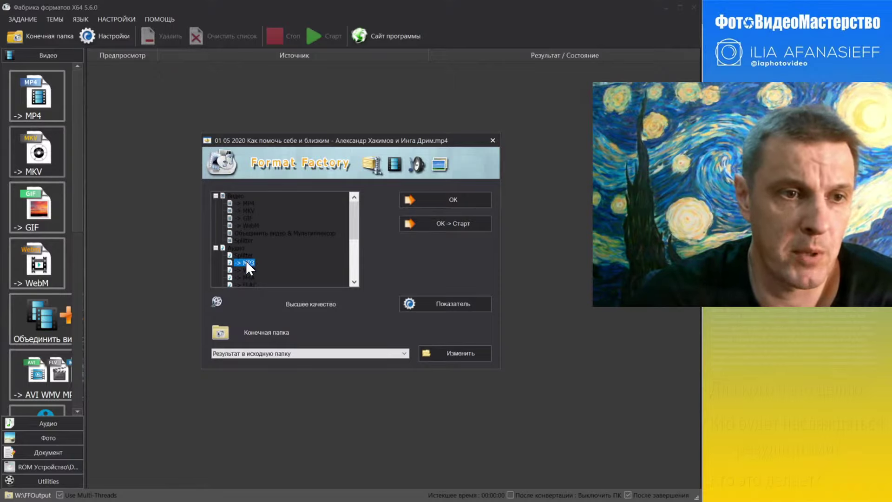
pyautogui.click(244, 204)
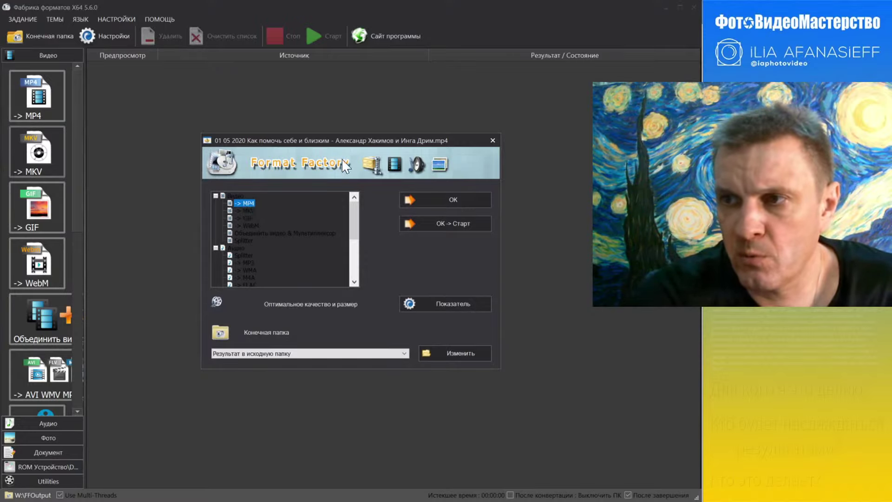
# Move the conversion dialog up and aside, and open the video settings for the MP4 output.
pyautogui.moveTo(353, 140); pyautogui.dragTo(285, 91)
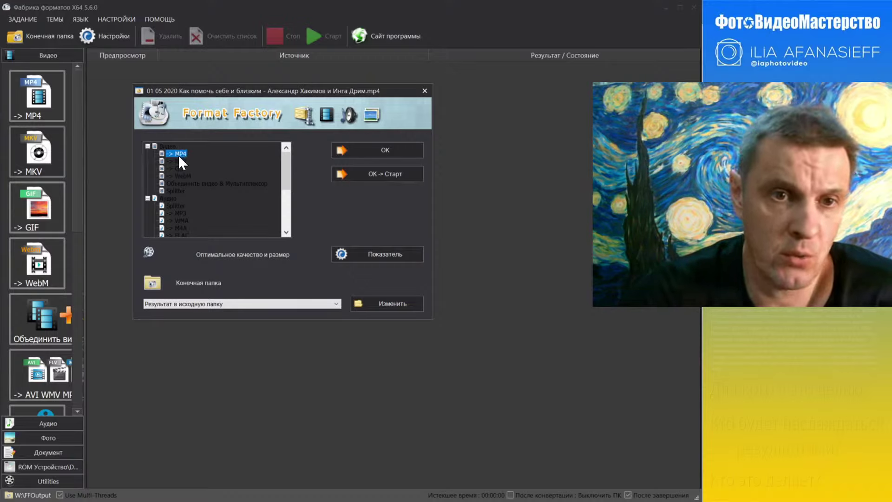
pyautogui.click(386, 254)
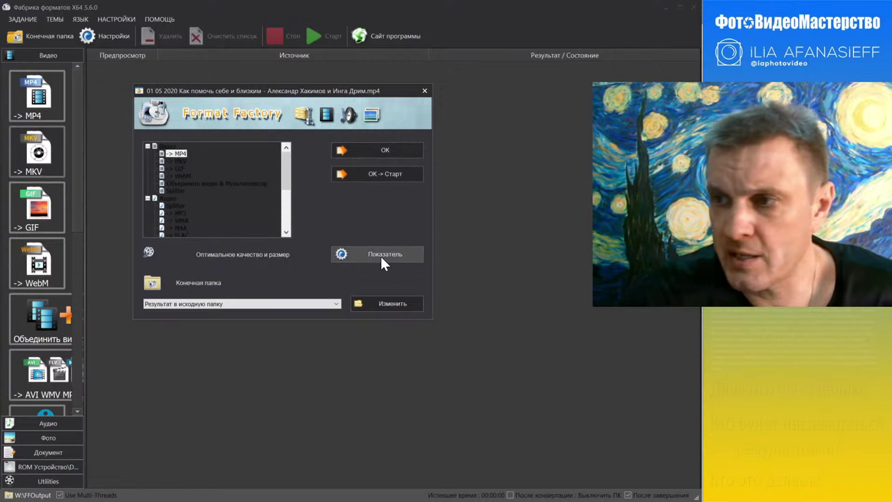
pyautogui.click(380, 255)
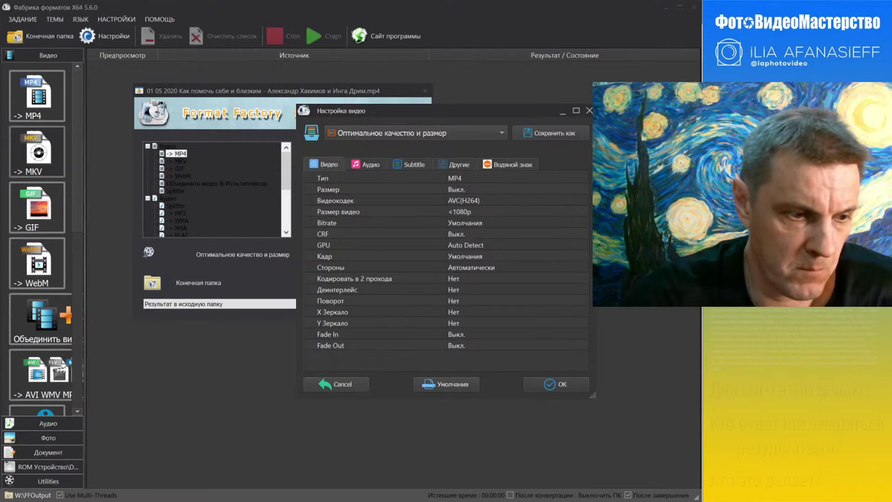
# Return to File Explorer and go from Ready7 to the ___Исходники цитат folder inside the pinned _Видеоцитаты folder.
pyautogui.hotkey('alt', 'Tab')
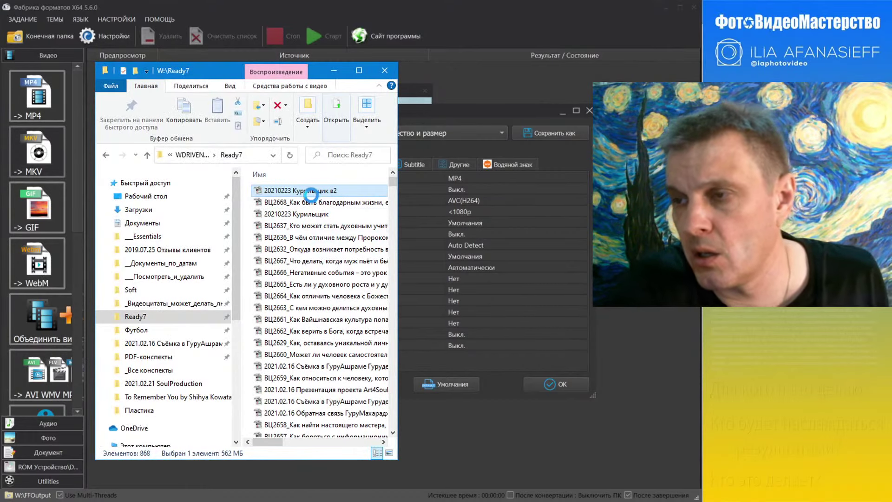
pyautogui.rightClick(319, 191)
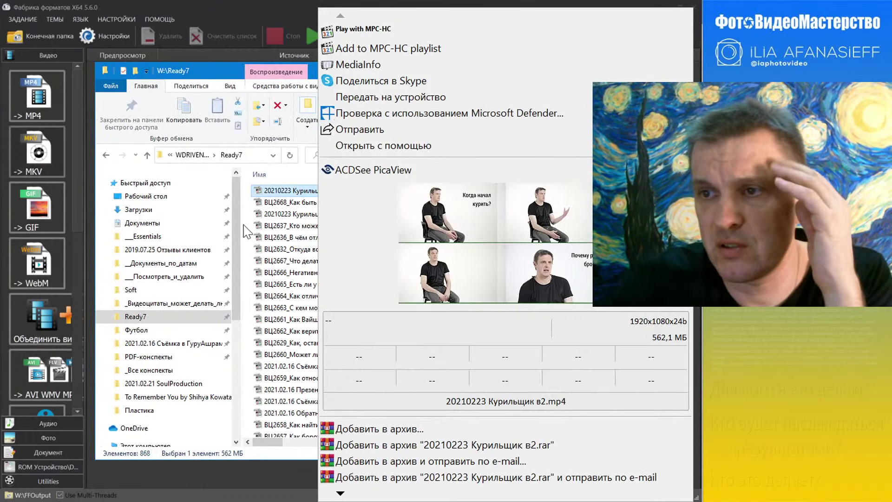
pyautogui.click(222, 291)
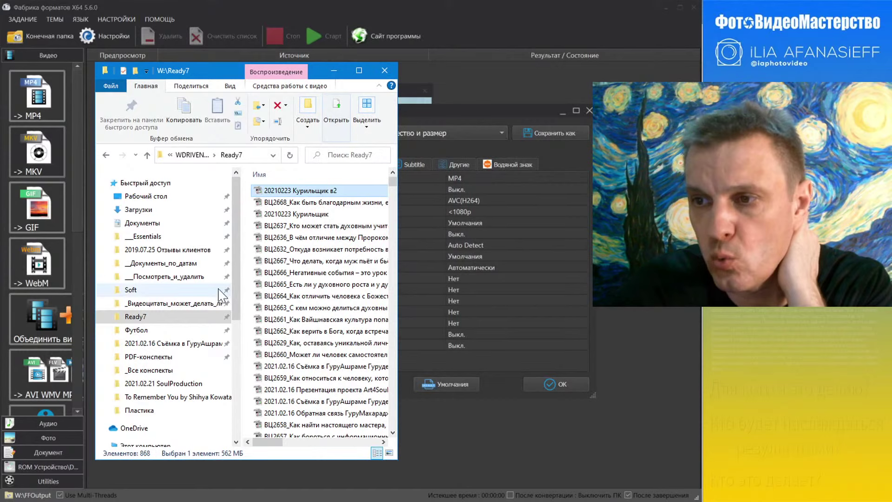
pyautogui.click(188, 304)
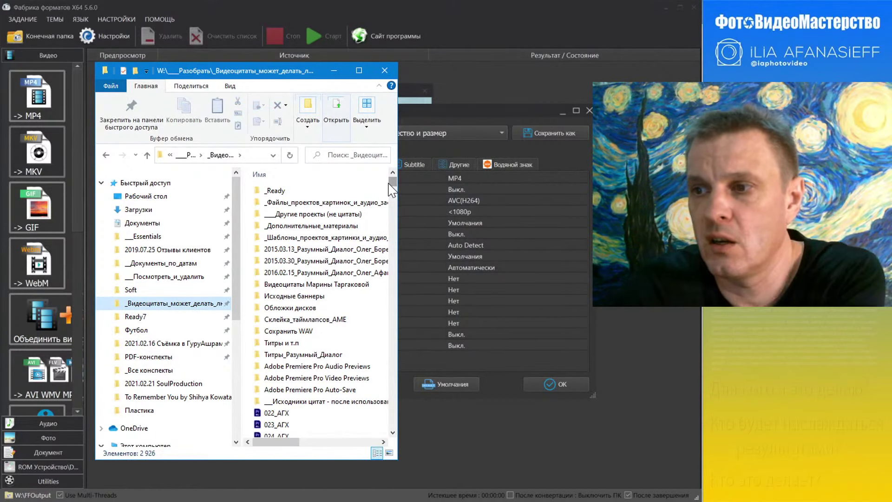
pyautogui.scroll(-6, 393, 188)
pyautogui.scroll(6, 363, 279)
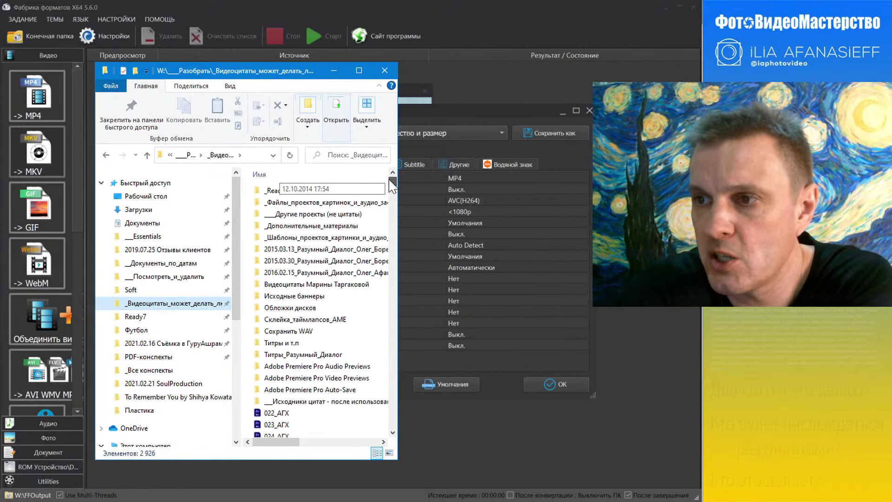
pyautogui.doubleClick(319, 402)
# Open the file properties of the source video 01 05 2020 Как помочь себе и близким.
pyautogui.click(302, 239)
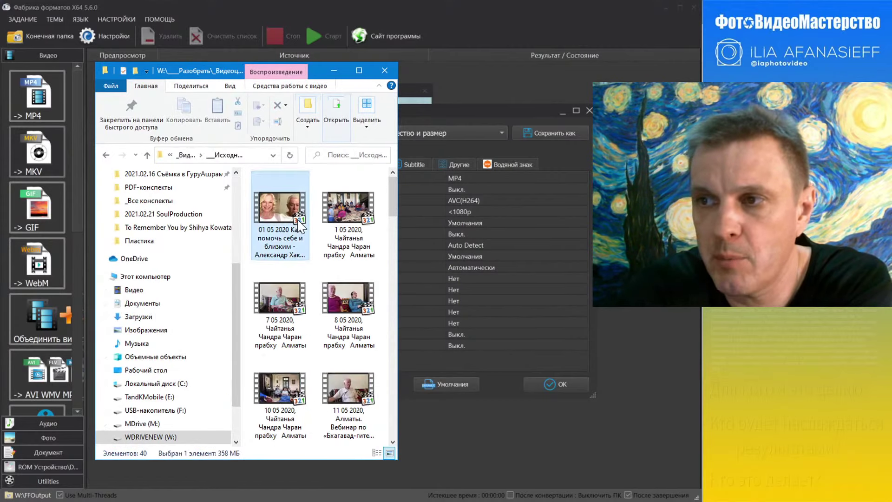
pyautogui.rightClick(298, 215)
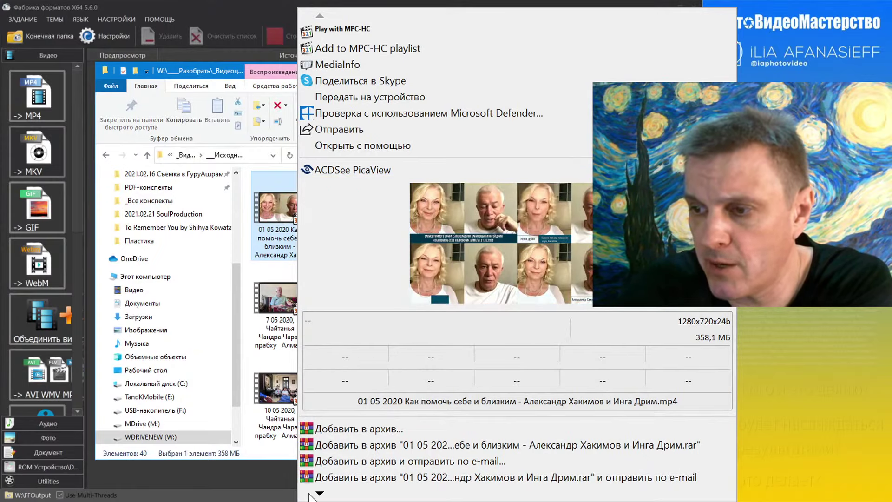
pyautogui.moveTo(320, 494)
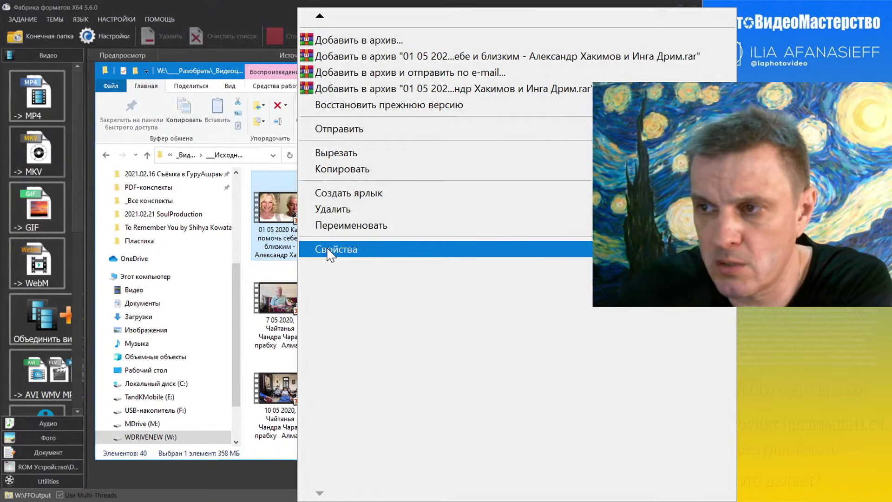
pyautogui.click(334, 249)
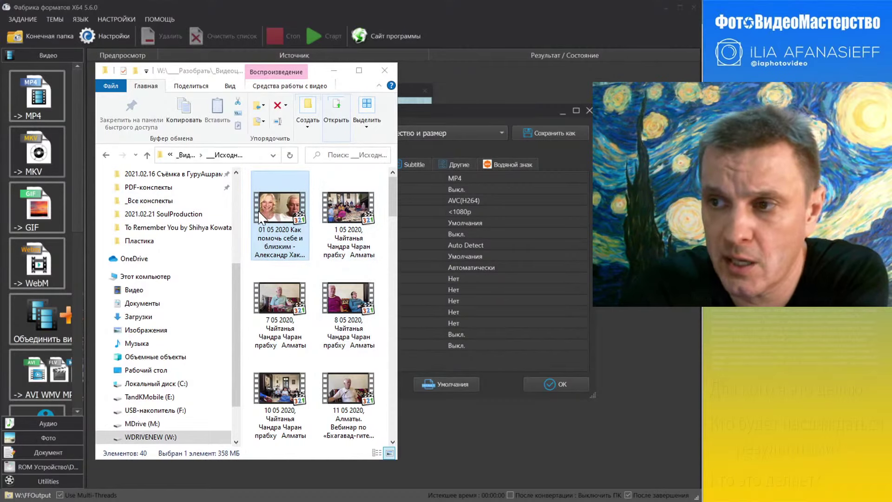
# Examine the source video's frame width and height, video data rates, audio bitrate and sampling rate in its detailed file properties.
pyautogui.hotkey('alt', 'Return')
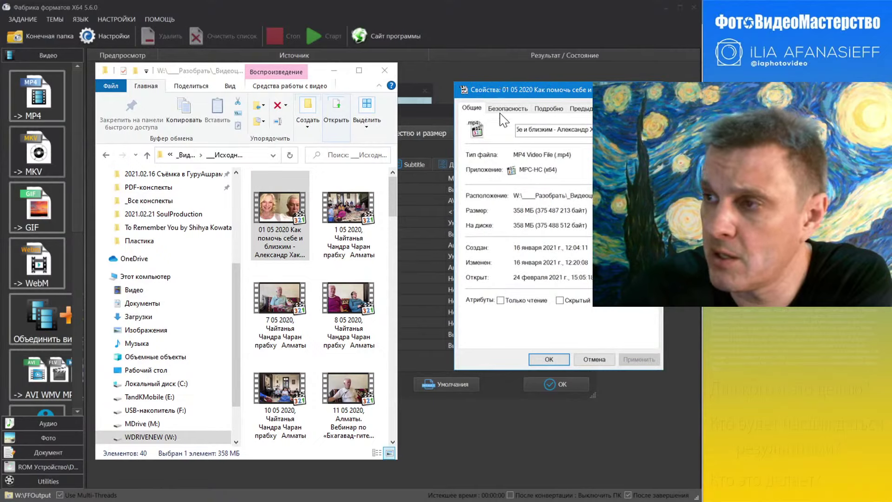
pyautogui.click(548, 108)
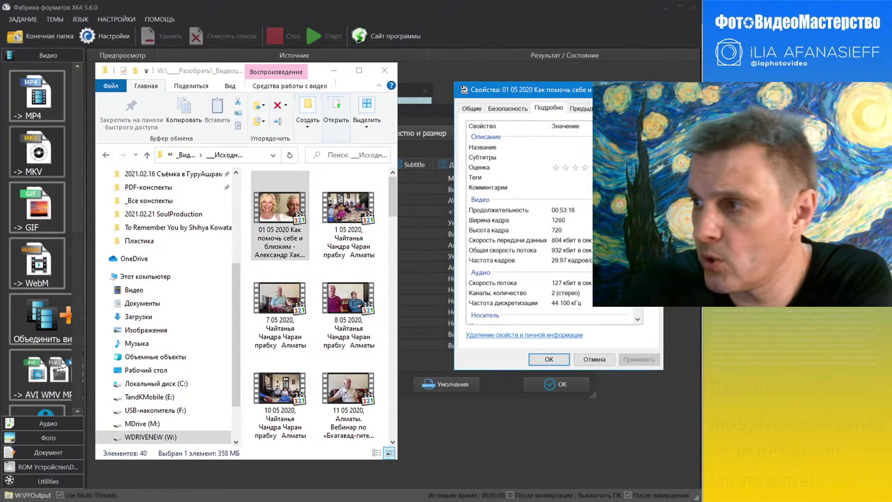
pyautogui.click(564, 220)
pyautogui.click(560, 228)
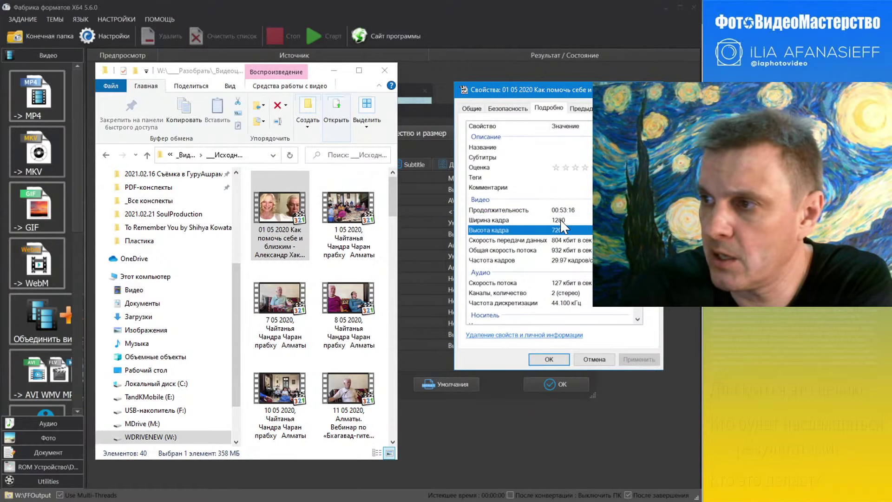
pyautogui.click(557, 222)
pyautogui.click(560, 231)
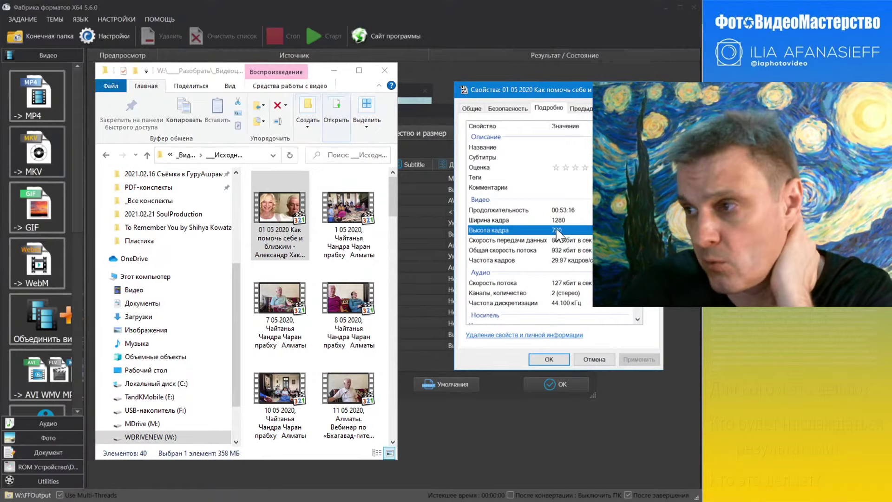
pyautogui.click(559, 220)
pyautogui.click(560, 230)
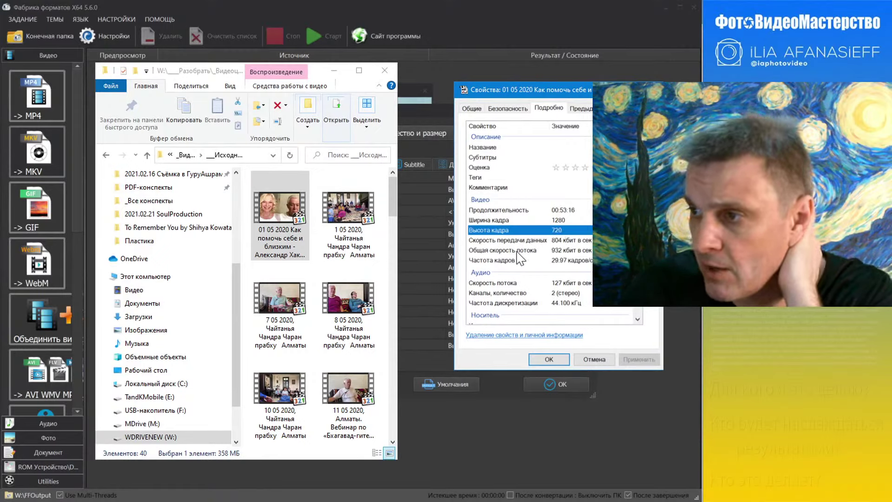
pyautogui.click(555, 240)
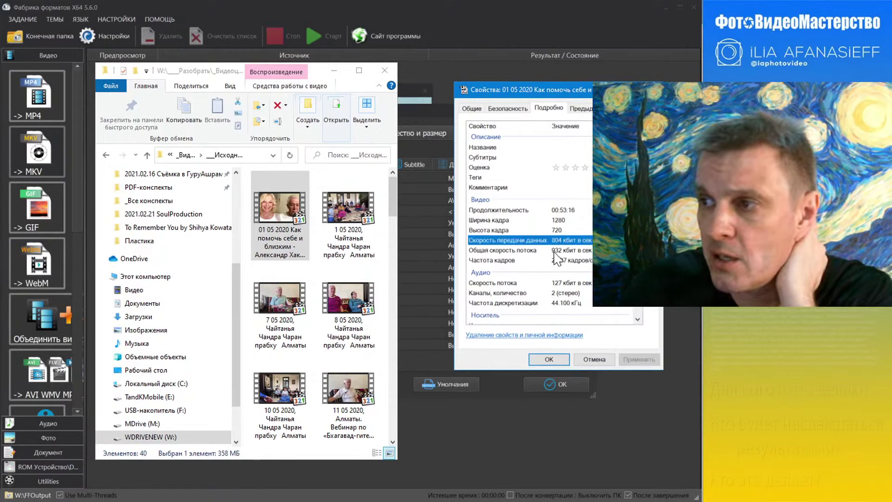
pyautogui.click(555, 251)
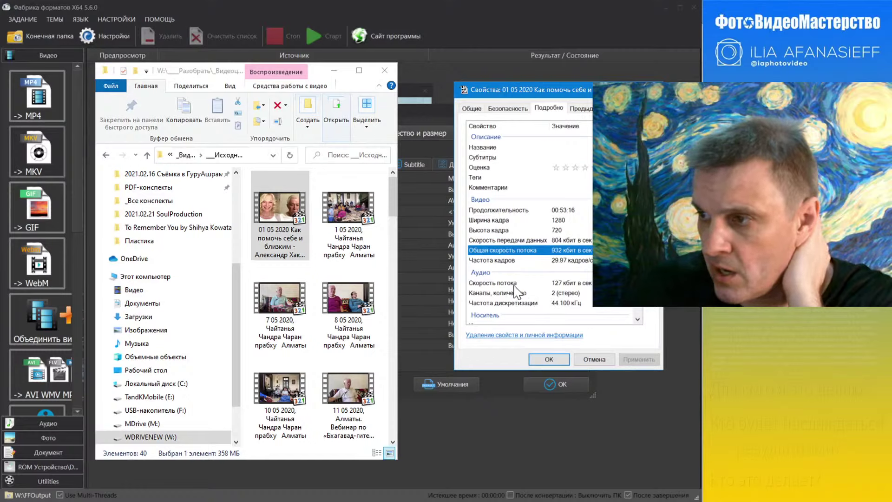
pyautogui.click(559, 283)
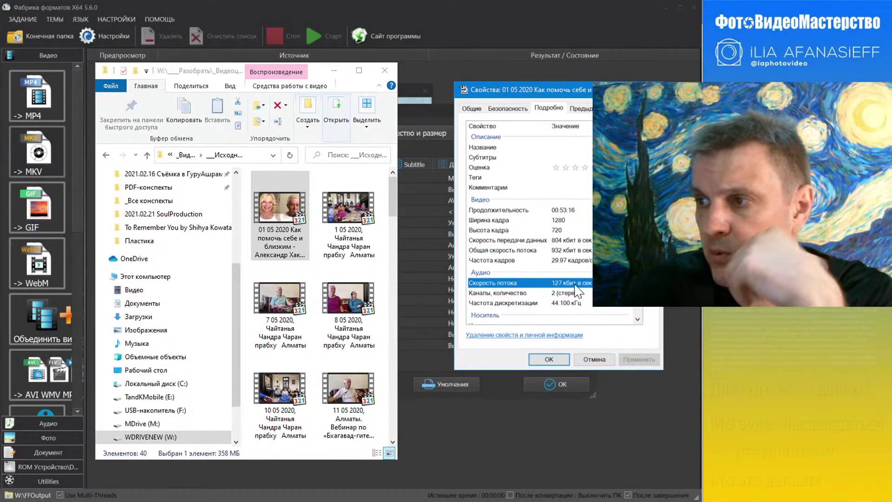
pyautogui.click(566, 303)
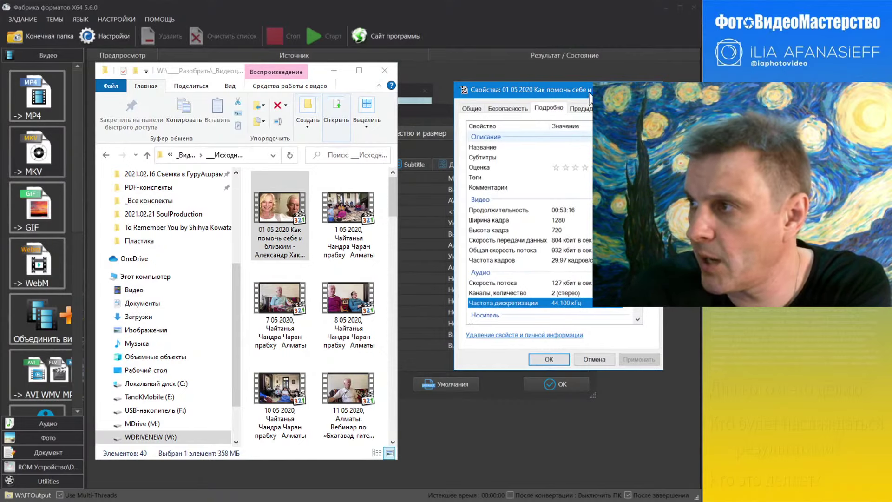
# Move the file properties window aside so its details stay readable, and bring the Настройка видео dialog to the front.
pyautogui.moveTo(627, 89); pyautogui.dragTo(863, 230)
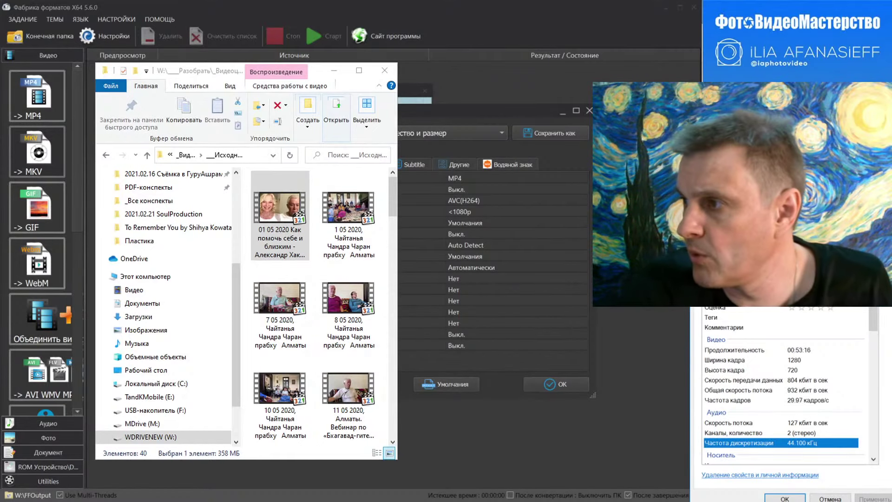
pyautogui.moveTo(863, 230)
pyautogui.mouseDown()
pyautogui.moveTo(855, 248)
pyautogui.moveTo(862, 239)
pyautogui.mouseUp()
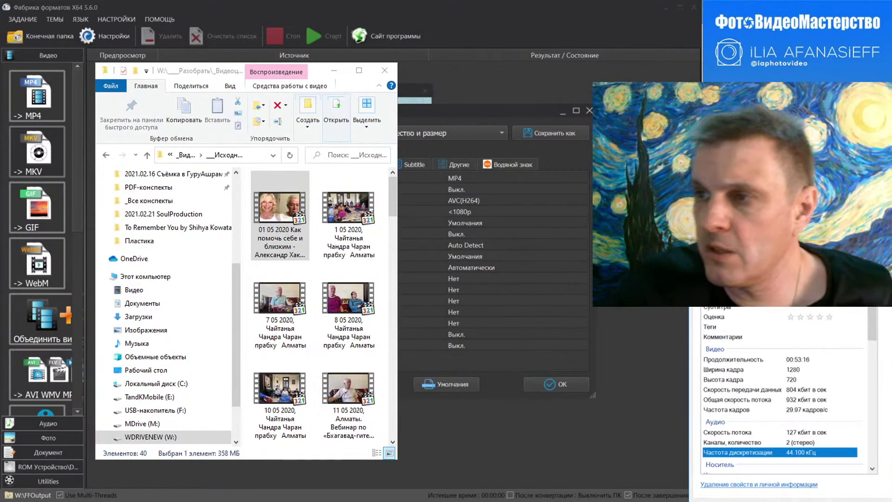
pyautogui.click(487, 112)
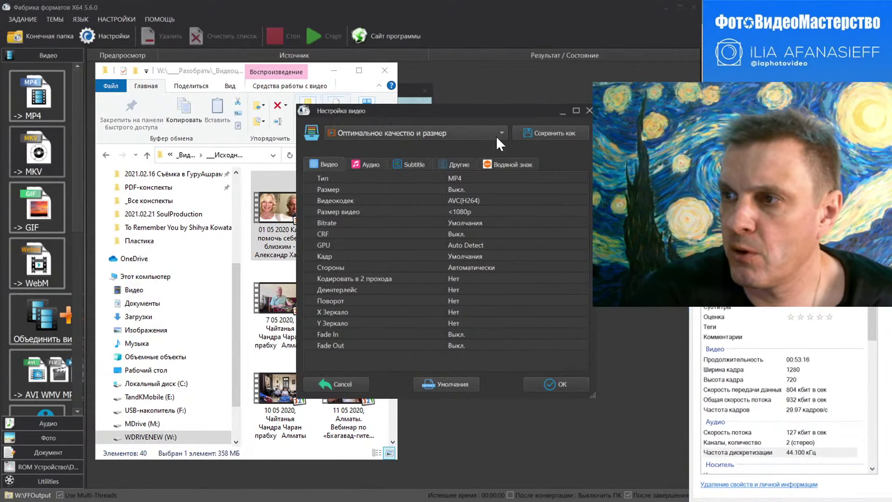
# Check the codec setting and the source's frame rate, and set the output's Размер видео to <720p.
pyautogui.click(580, 211)
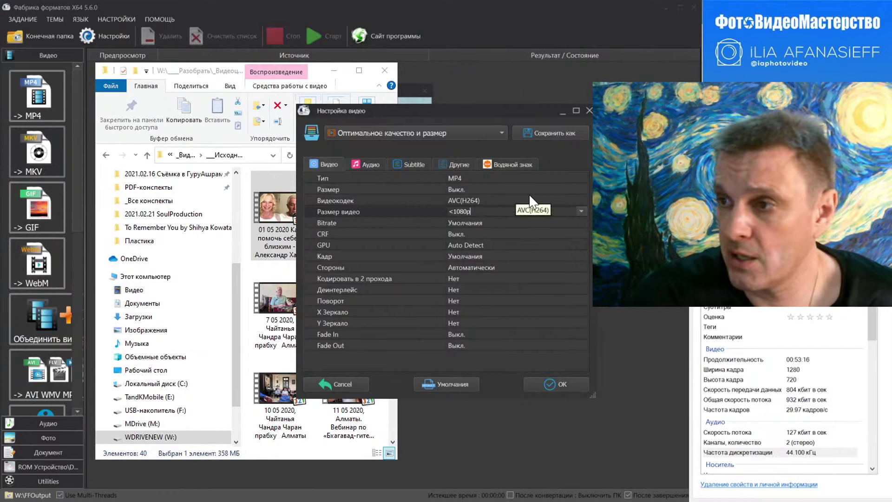
pyautogui.click(511, 199)
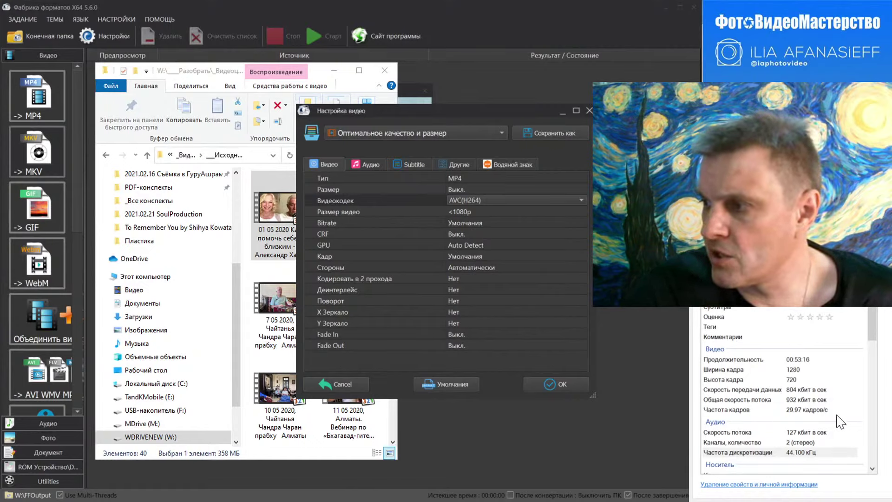
pyautogui.click(816, 411)
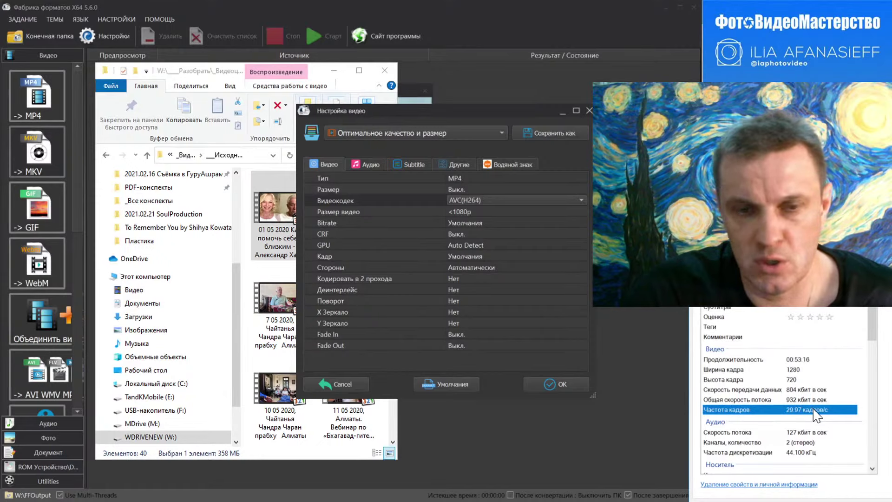
pyautogui.click(576, 211)
pyautogui.click(581, 211)
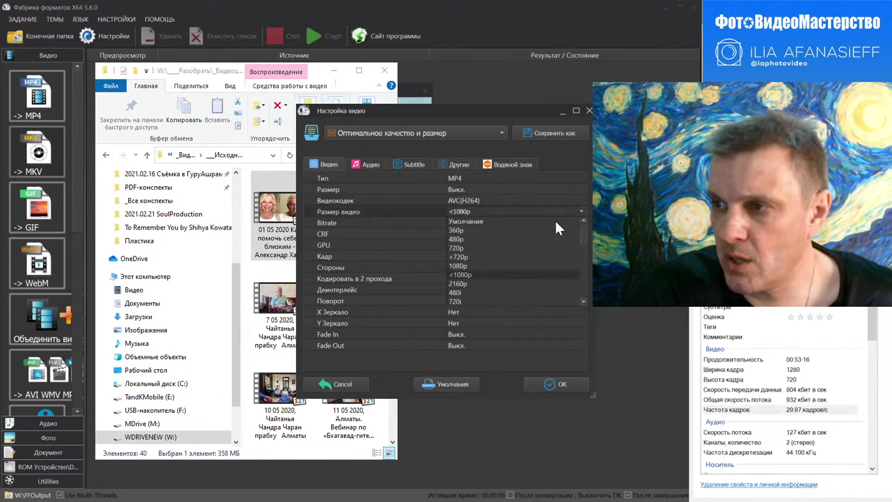
pyautogui.click(478, 256)
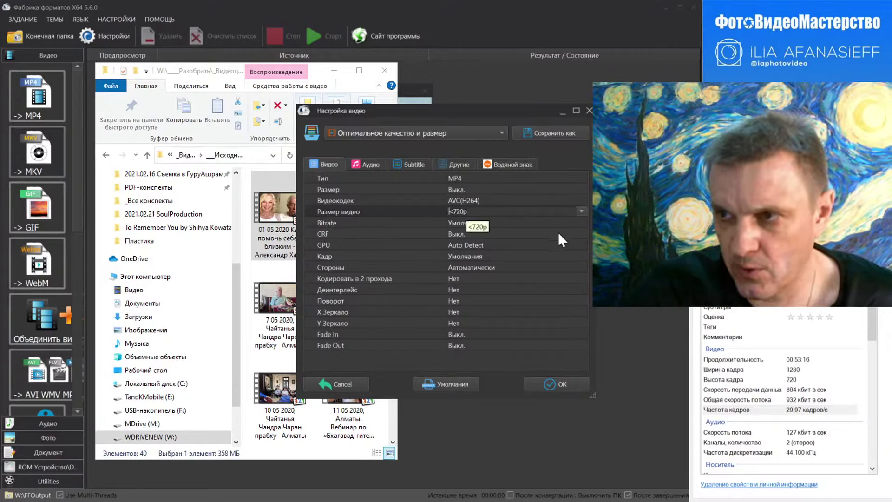
# Set the output's video Bitrate to 1024 and Кадр to 29.97, and recheck the size, bitrate and frame rate entries.
pyautogui.click(581, 221)
pyautogui.click(581, 222)
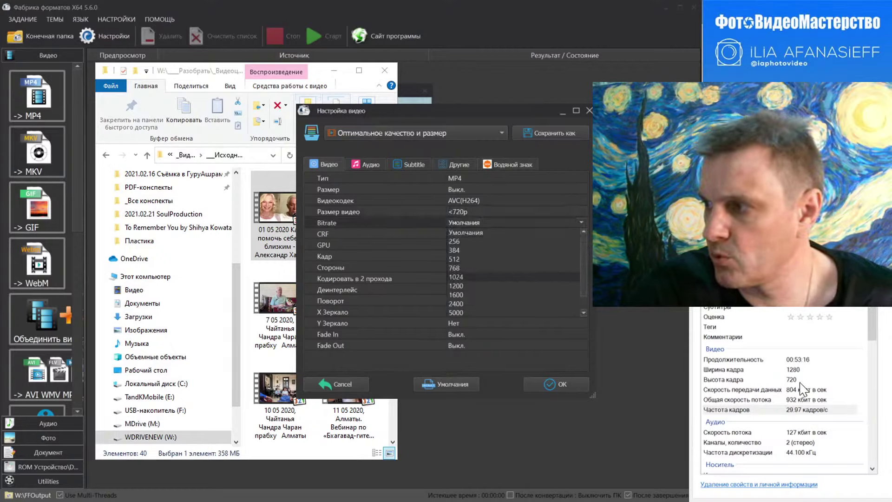
pyautogui.click(475, 277)
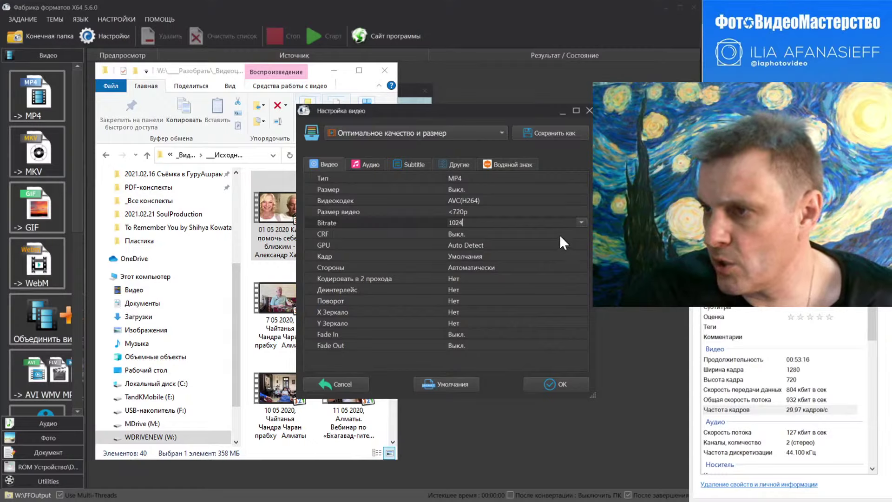
pyautogui.click(582, 254)
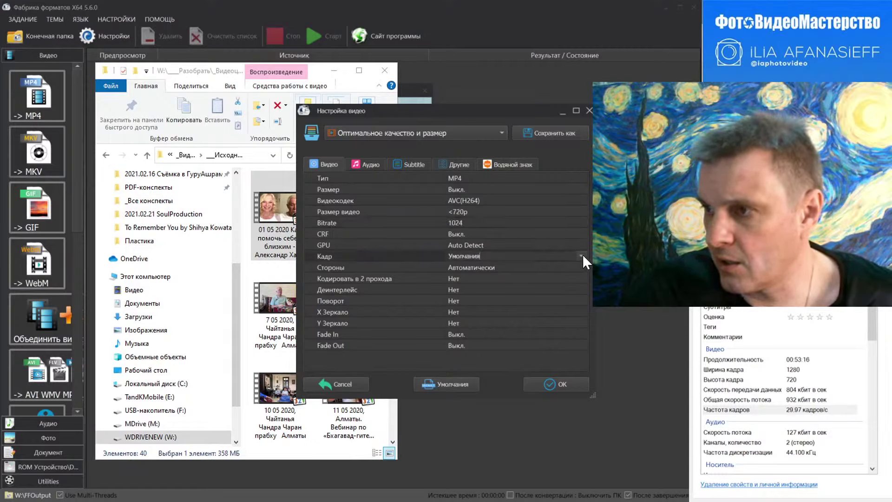
pyautogui.click(581, 255)
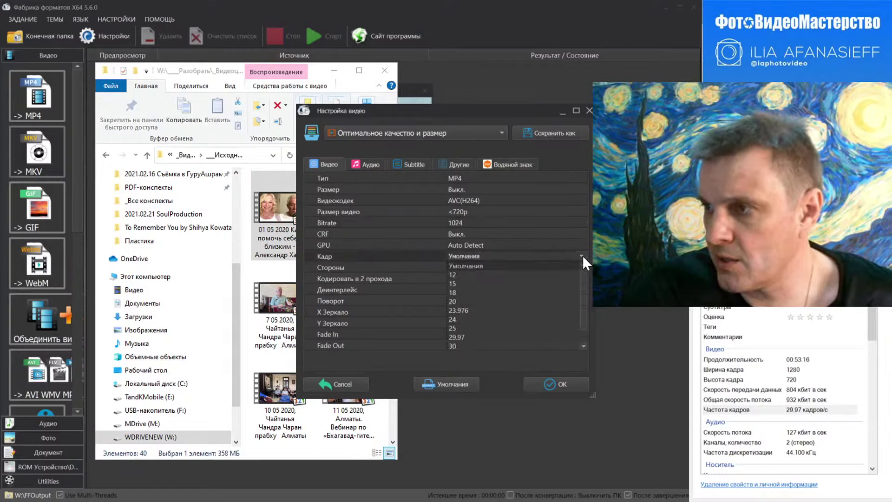
pyautogui.click(485, 336)
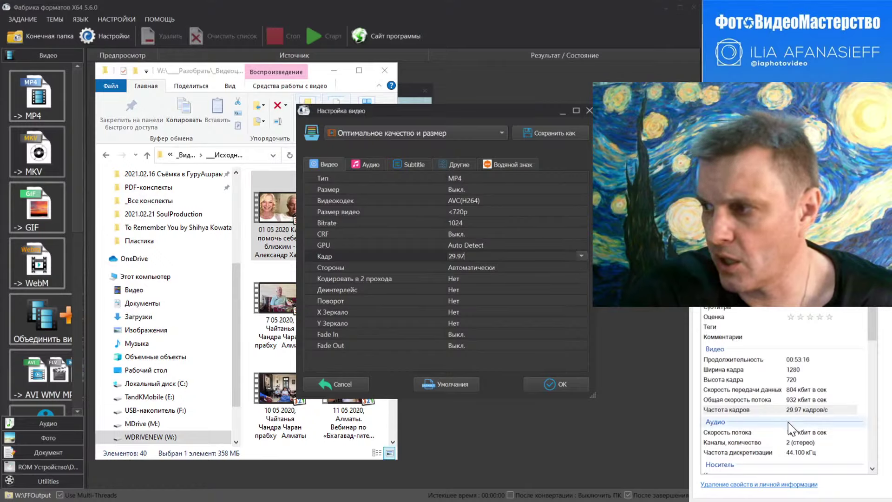
pyautogui.click(467, 211)
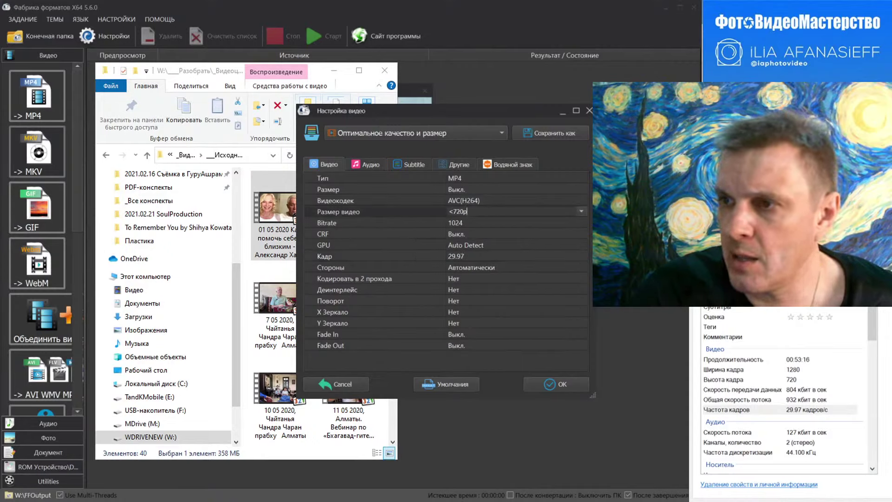
pyautogui.click(475, 221)
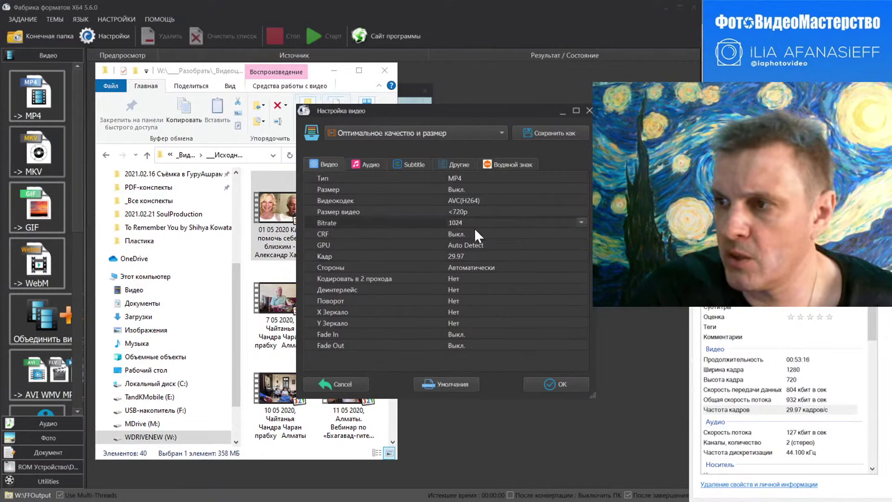
pyautogui.click(473, 255)
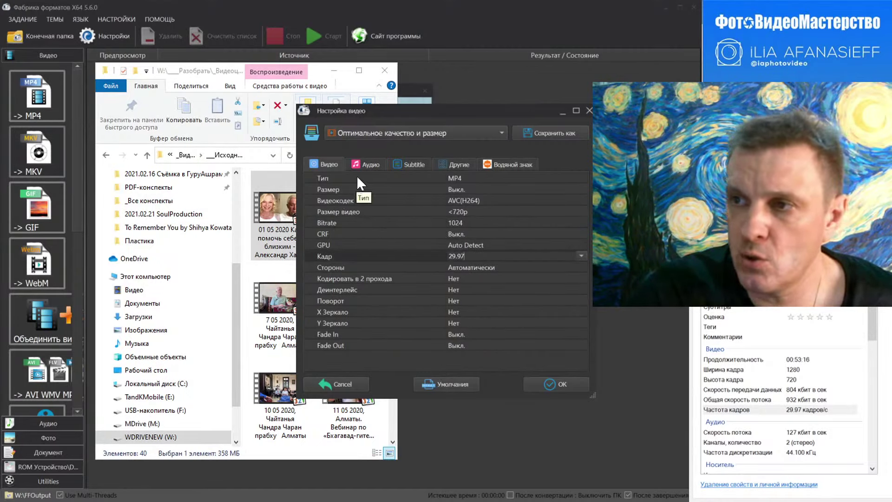
# Compare the source's audio stream rate with the output's audio settings and select an audio Bitrate of 128 Kb/s.
pyautogui.click(366, 163)
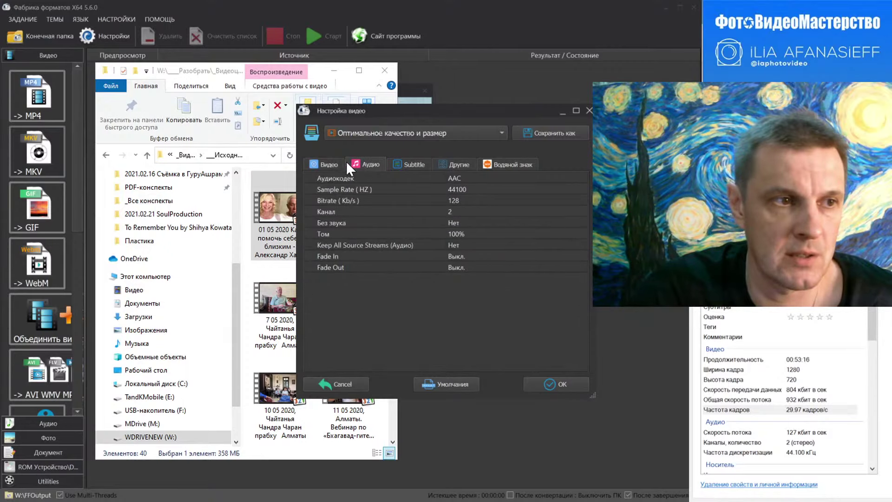
pyautogui.click(326, 162)
pyautogui.click(375, 164)
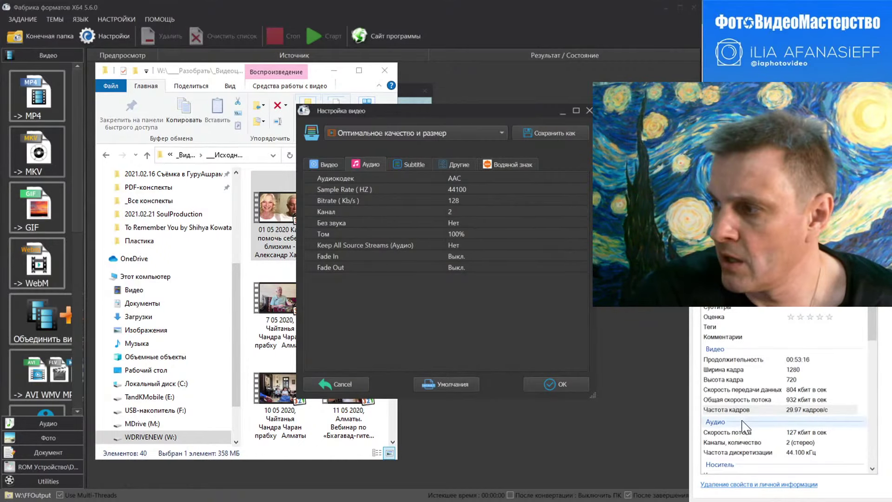
pyautogui.click(802, 433)
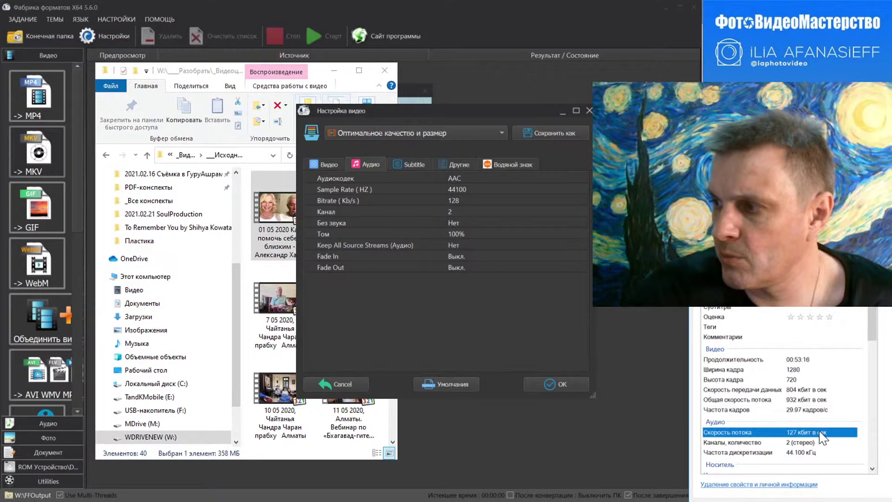
pyautogui.click(478, 199)
pyautogui.click(578, 196)
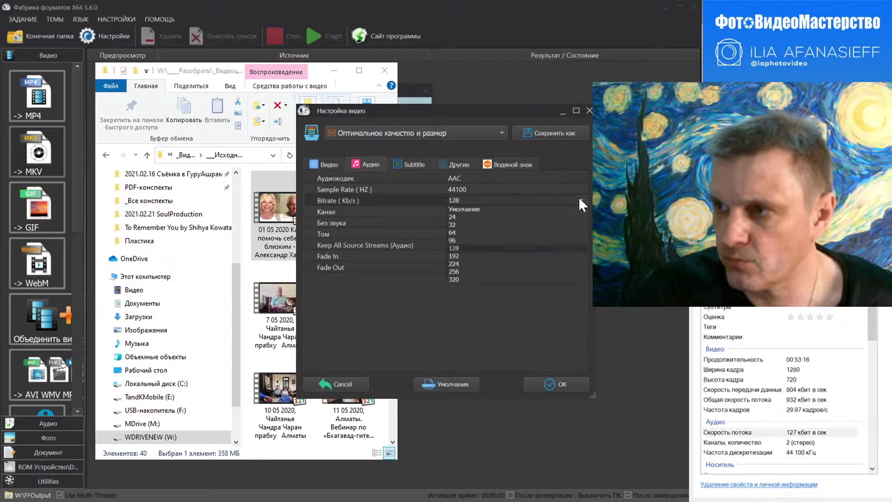
pyautogui.click(486, 247)
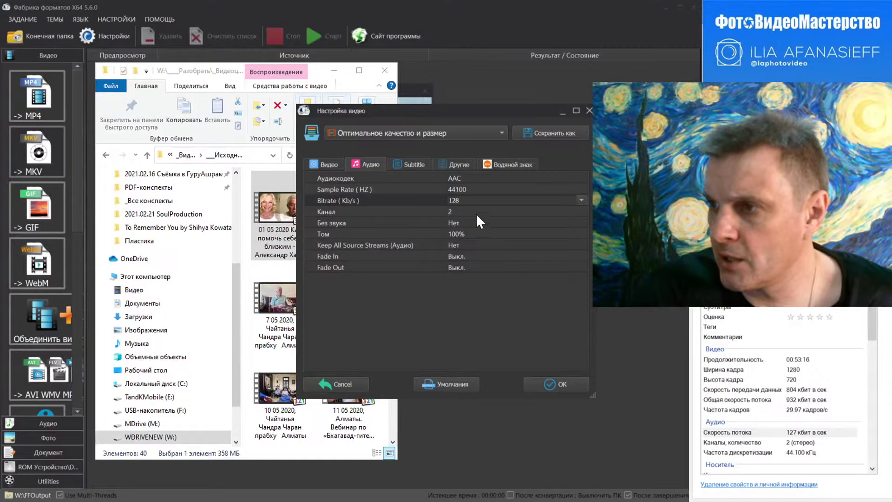
# Select an audio Sample Rate of 44100 Hz and check it against the source file's sampling frequency.
pyautogui.click(381, 187)
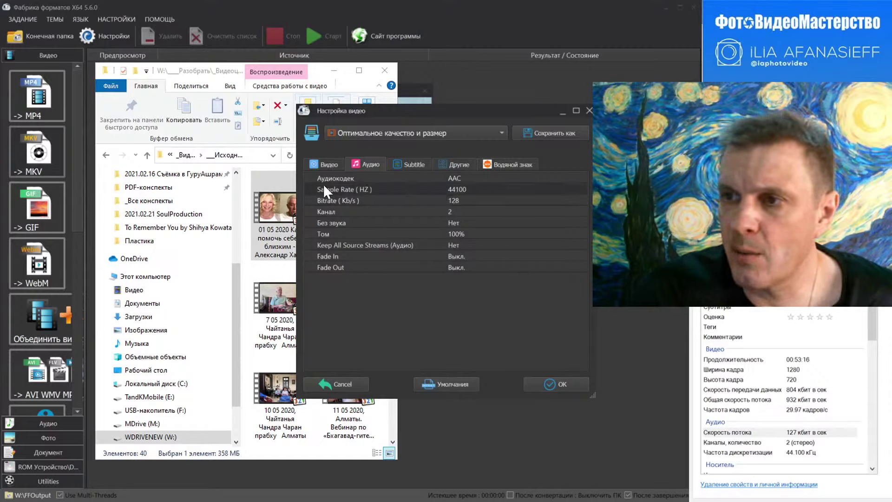
pyautogui.click(582, 187)
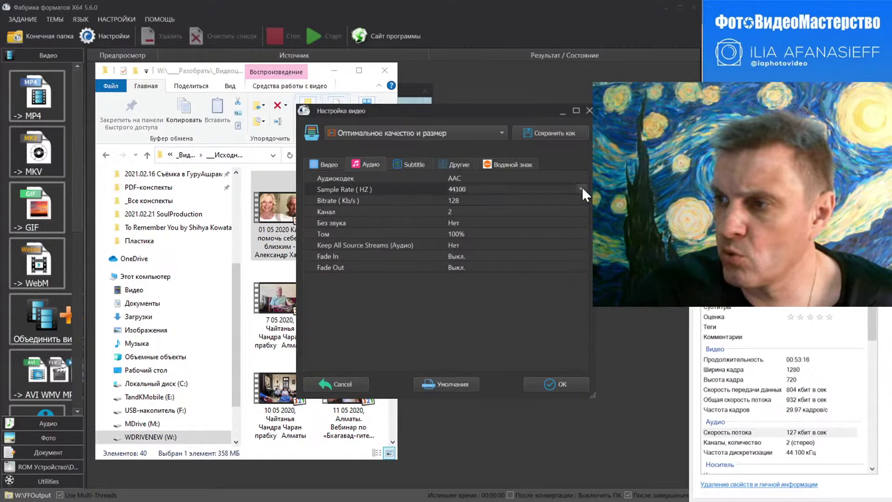
pyautogui.click(582, 186)
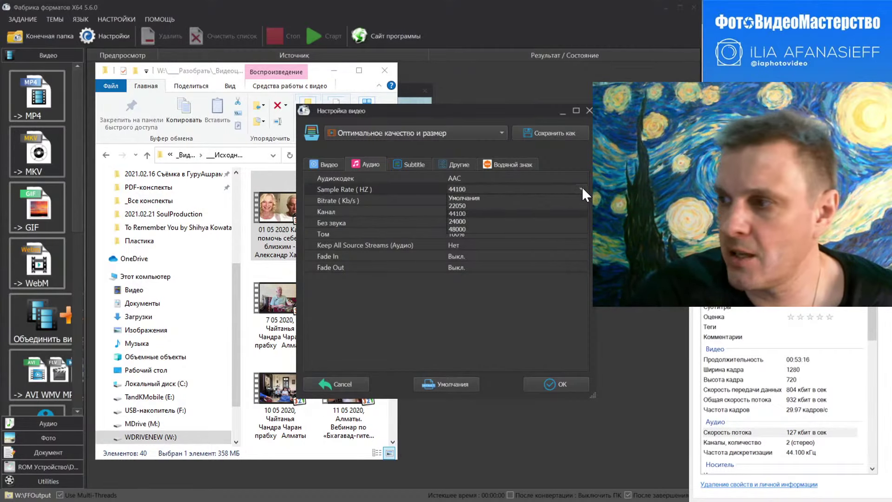
pyautogui.click(464, 214)
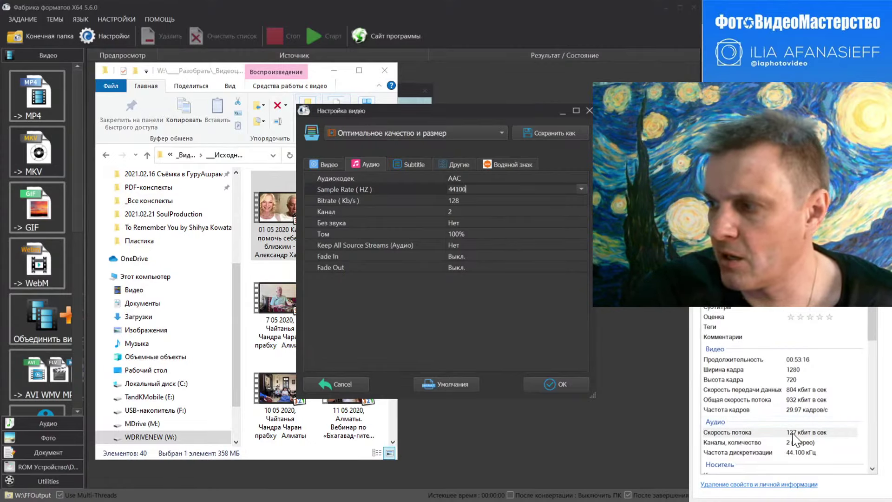
pyautogui.click(802, 450)
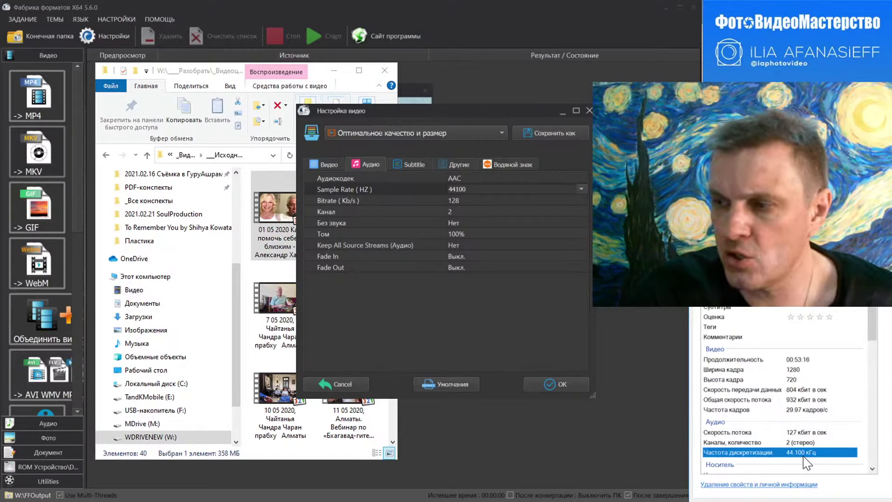
# Accept the video output settings and choose Результат в исходную папку as the destination folder.
pyautogui.click(543, 219)
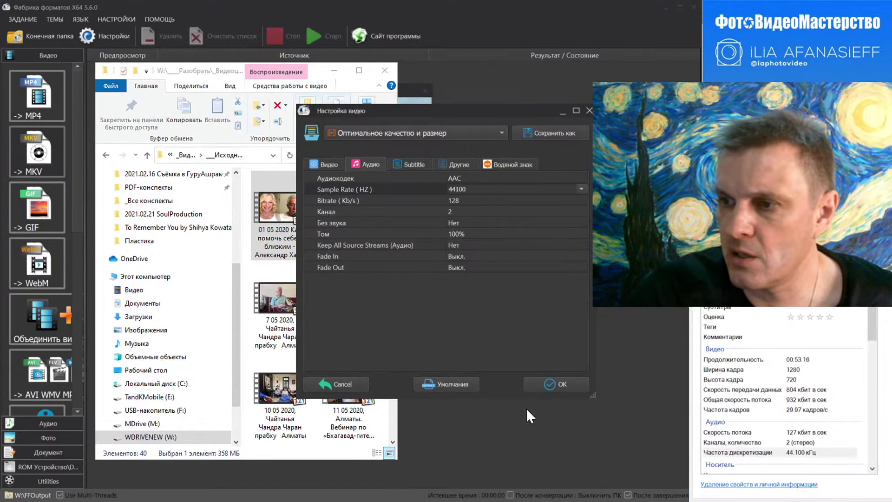
pyautogui.click(564, 384)
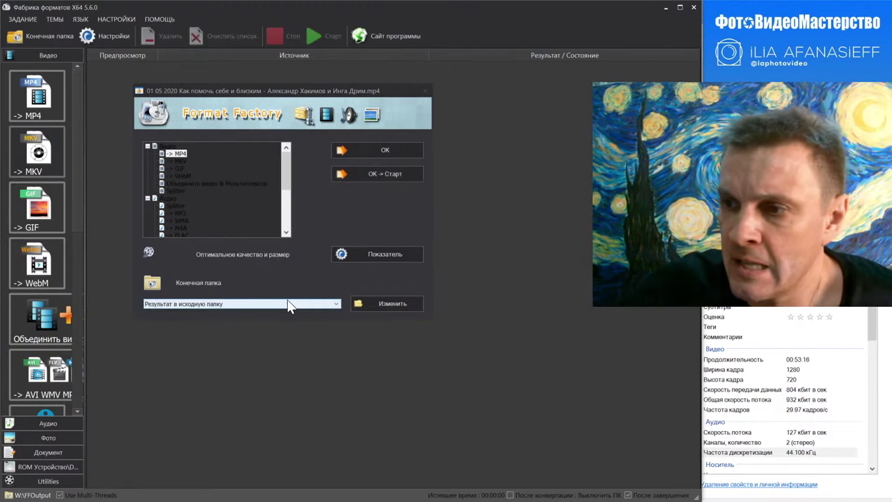
pyautogui.click(320, 303)
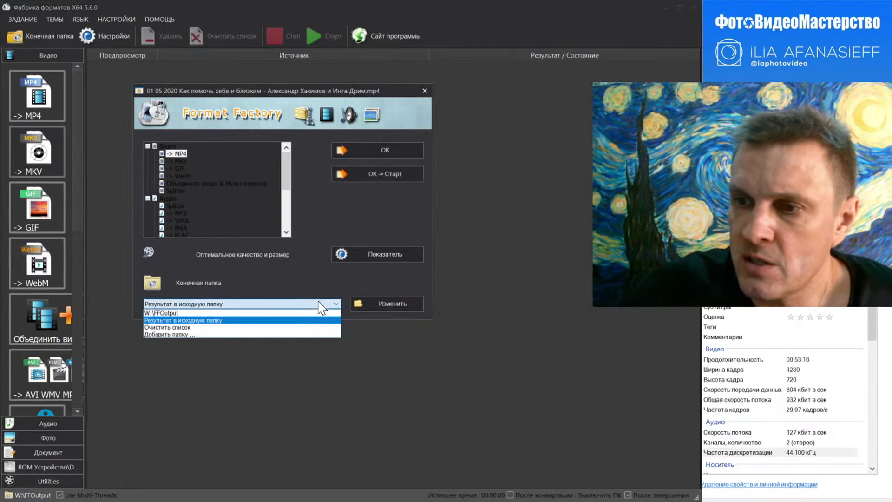
pyautogui.click(285, 319)
pyautogui.click(281, 307)
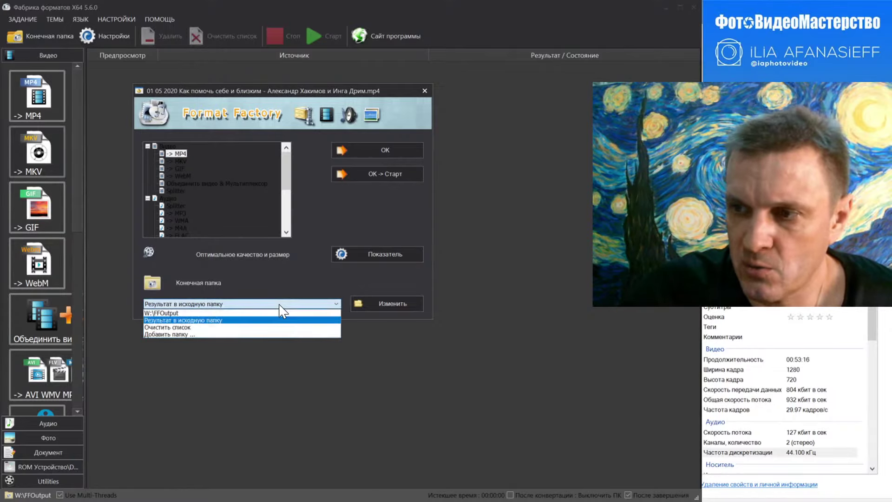
pyautogui.click(254, 320)
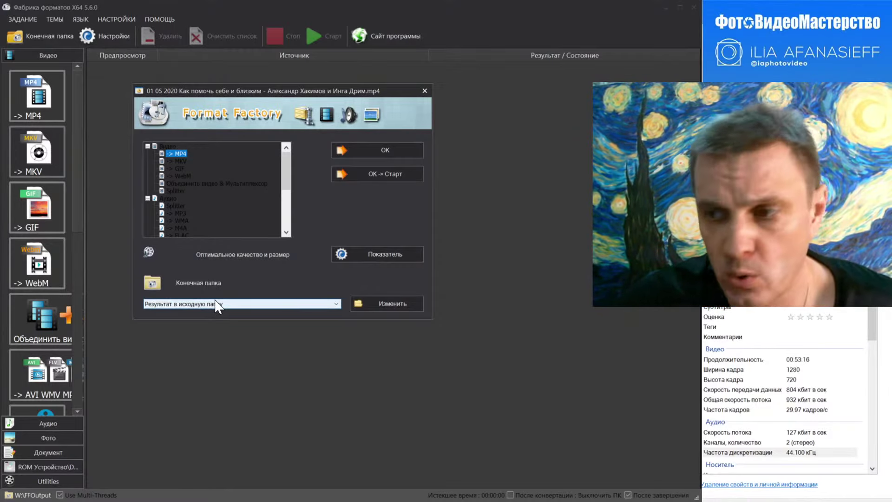
pyautogui.click(244, 305)
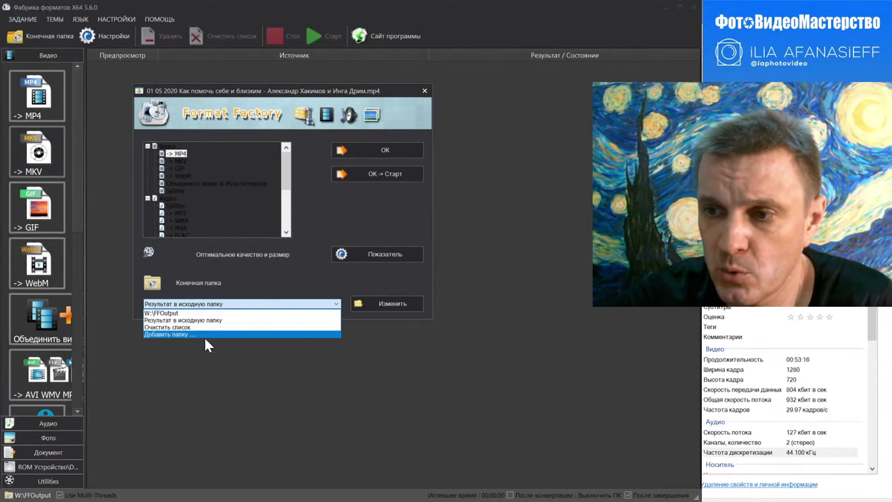
pyautogui.click(182, 334)
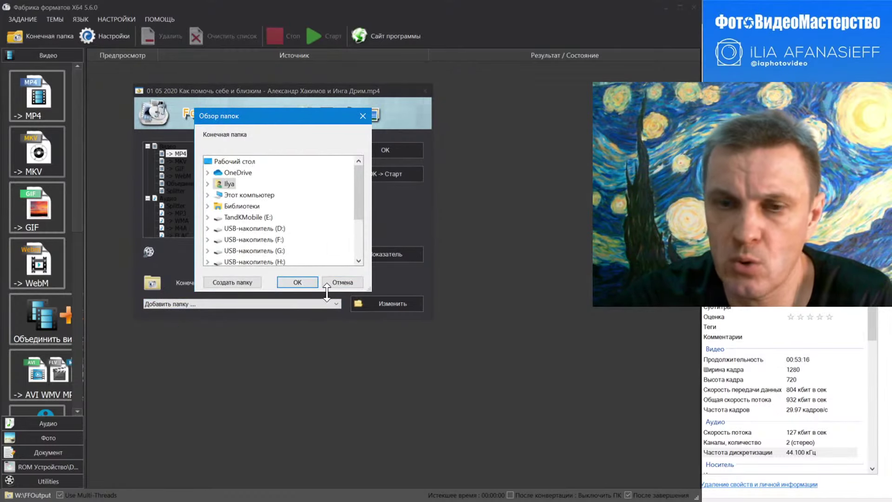
pyautogui.click(342, 283)
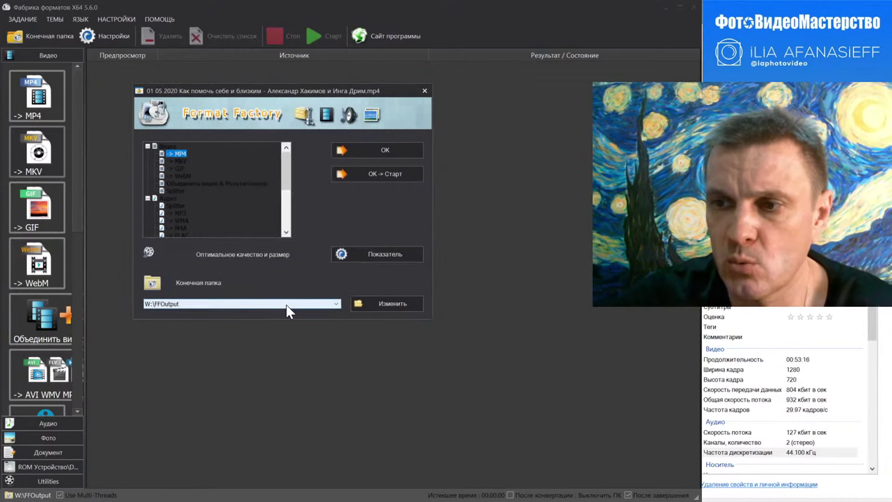
# Set the destination folder back to Результат в исходную папку and add the MP4 conversion job to the task list.
pyautogui.click(254, 304)
pyautogui.click(184, 320)
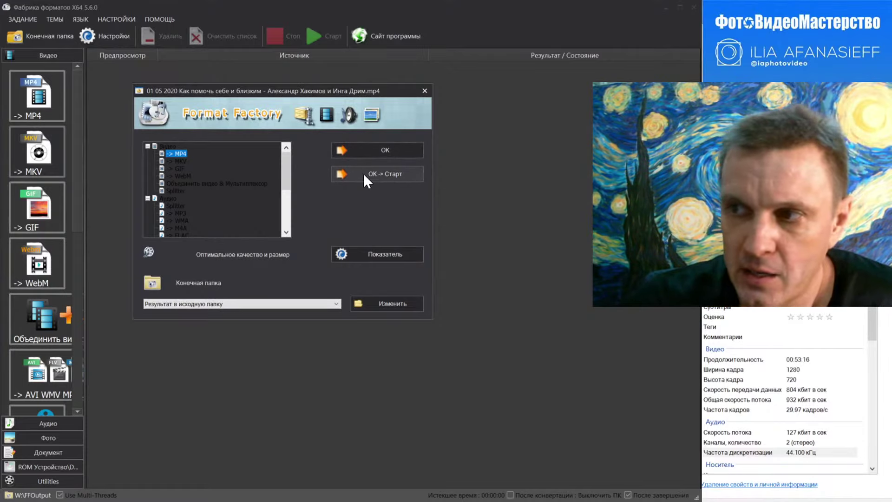
pyautogui.click(375, 149)
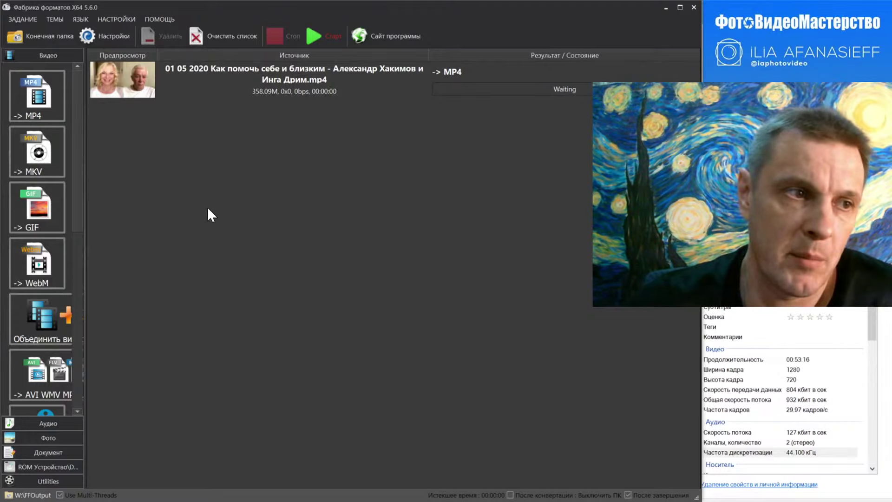
# Open the queued source video in the clip editor and pause its playback.
pyautogui.click(201, 88)
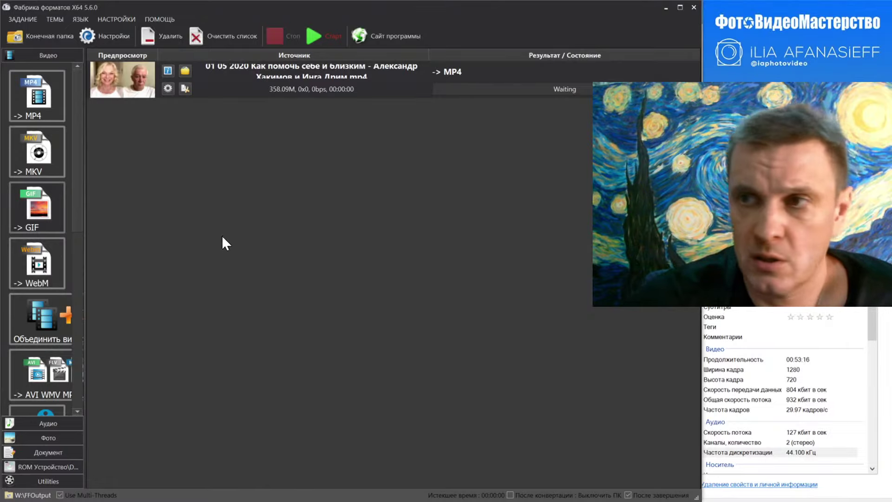
pyautogui.click(185, 89)
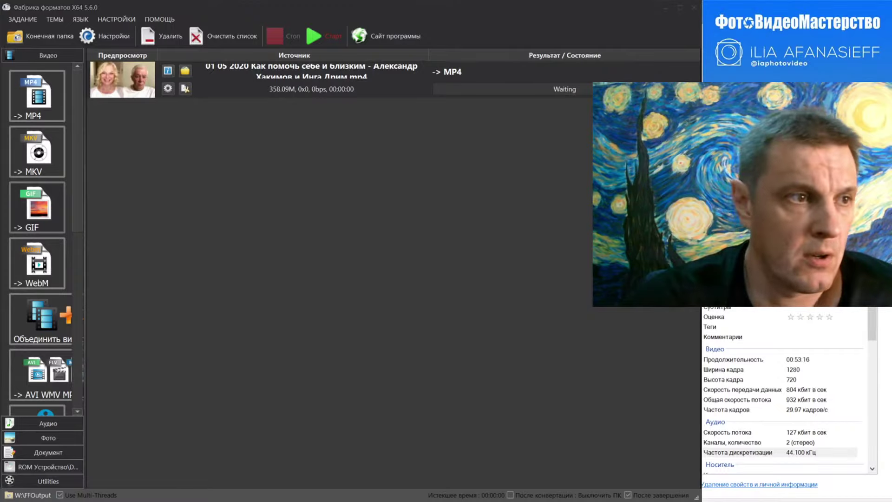
pyautogui.click(188, 89)
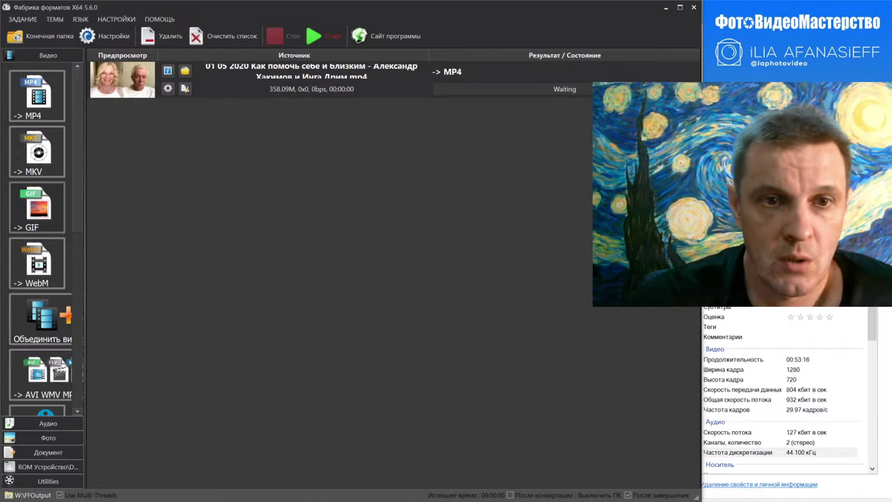
pyautogui.hotkey('alt', 'Tab')
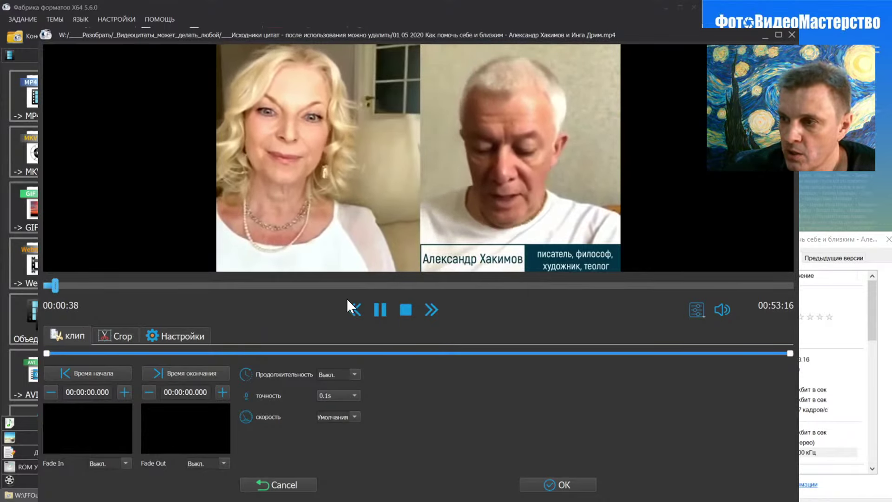
pyautogui.click(380, 309)
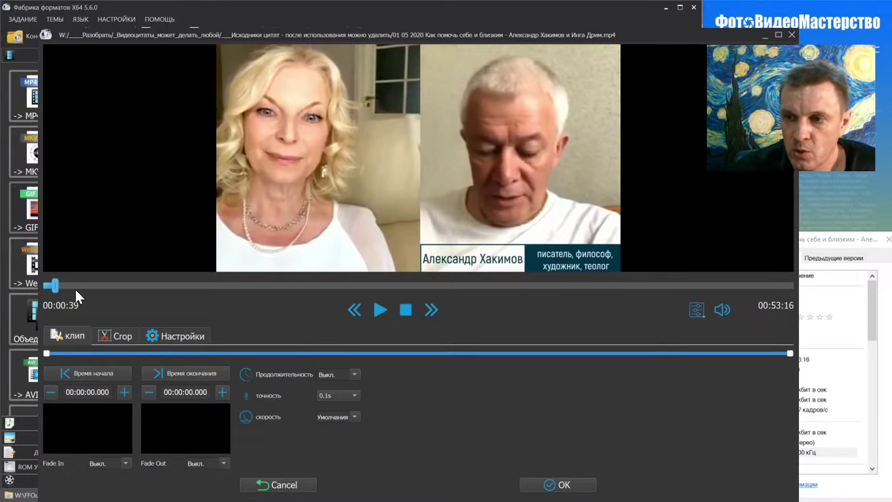
# Preview the video between about 00:05:16 and 00:07:24 to look for a fragment start, and open the start time value.
pyautogui.moveTo(57, 285); pyautogui.dragTo(120, 291)
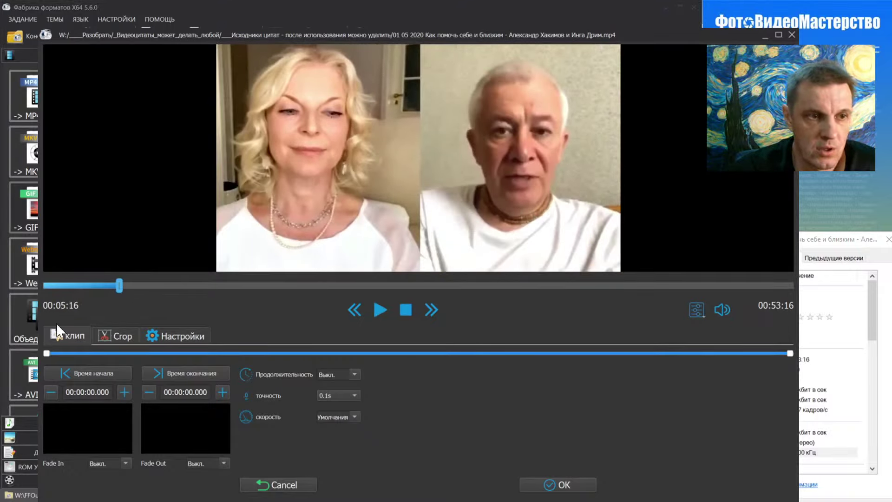
pyautogui.moveTo(121, 286)
pyautogui.mouseDown()
pyautogui.moveTo(202, 289)
pyautogui.moveTo(130, 287)
pyautogui.mouseUp()
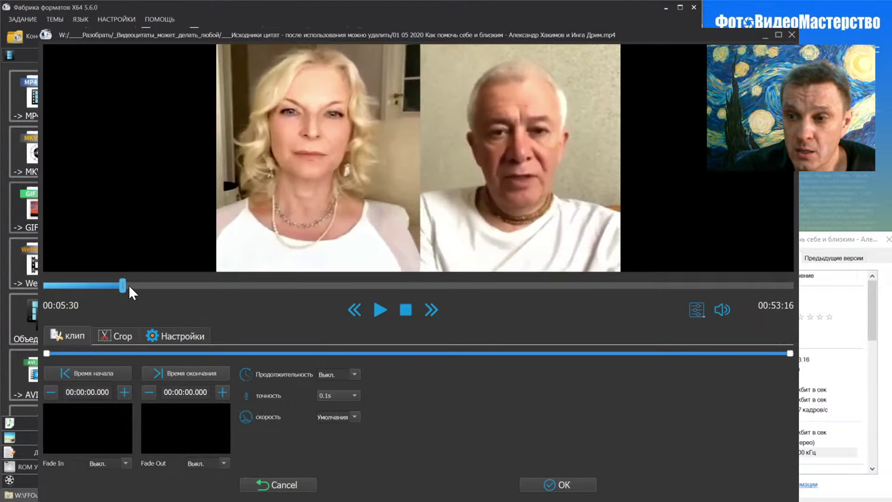
pyautogui.click(150, 286)
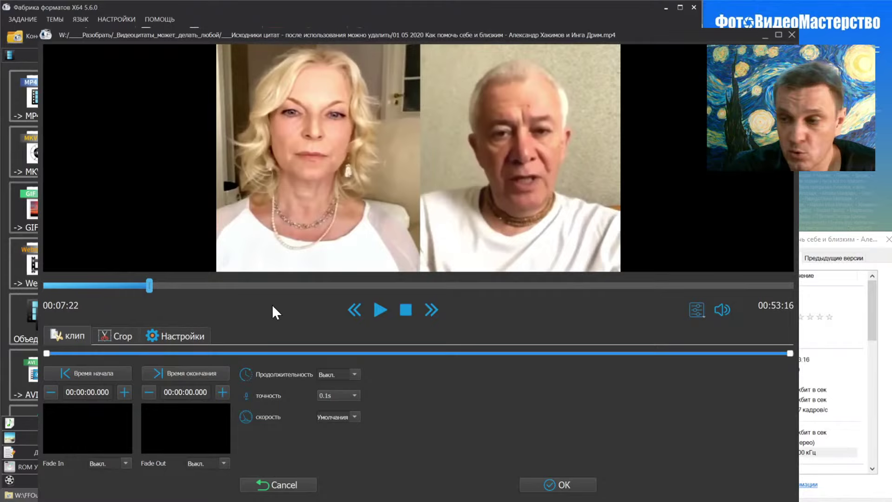
pyautogui.click(381, 306)
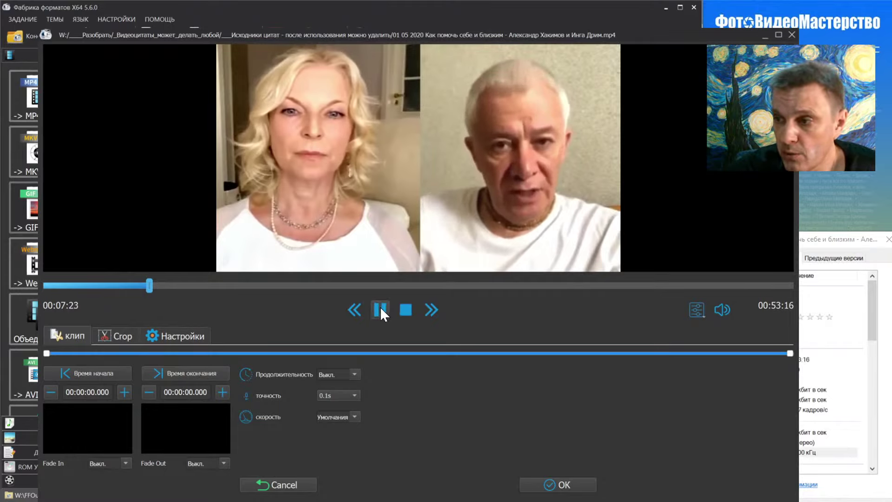
pyautogui.click(382, 309)
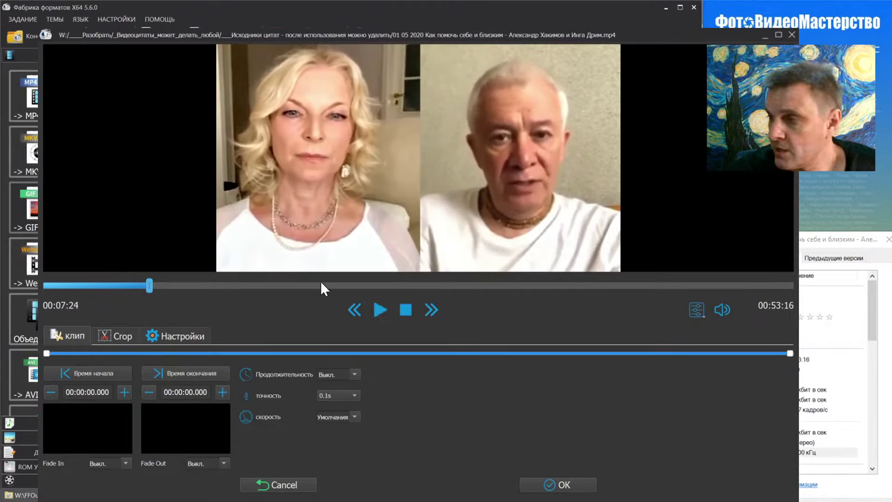
pyautogui.moveTo(149, 282); pyautogui.dragTo(144, 286)
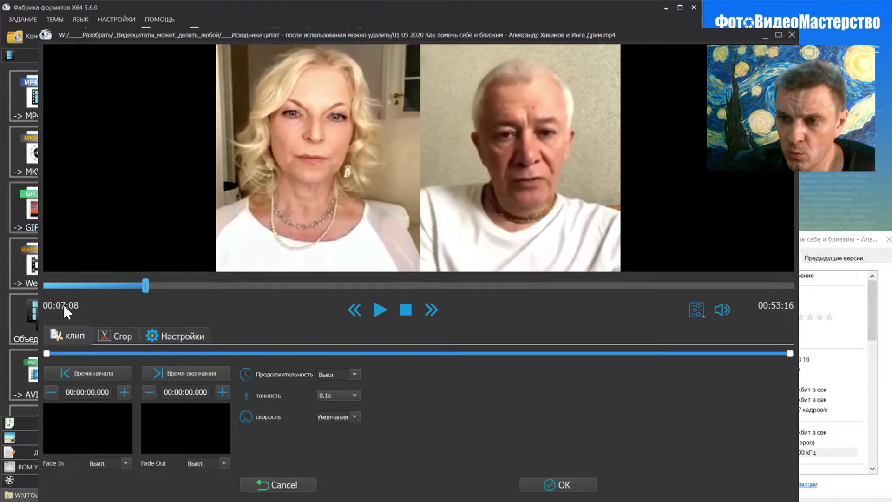
pyautogui.click(92, 392)
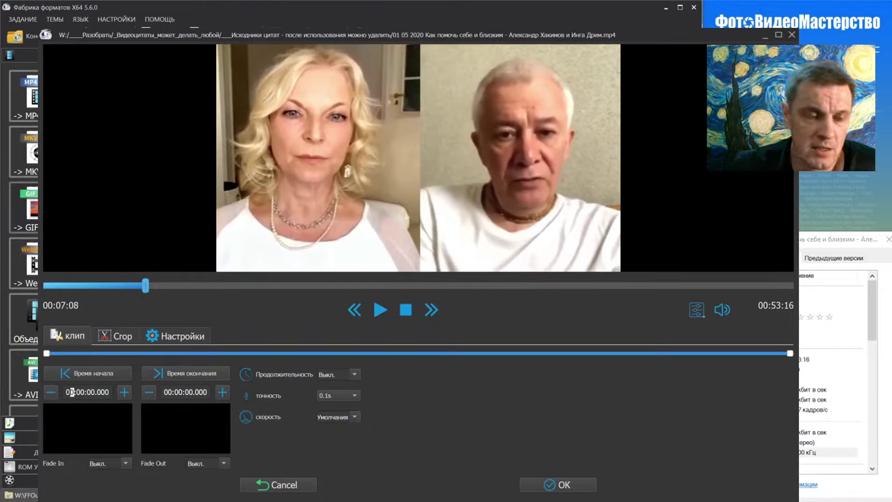
pyautogui.click(89, 393)
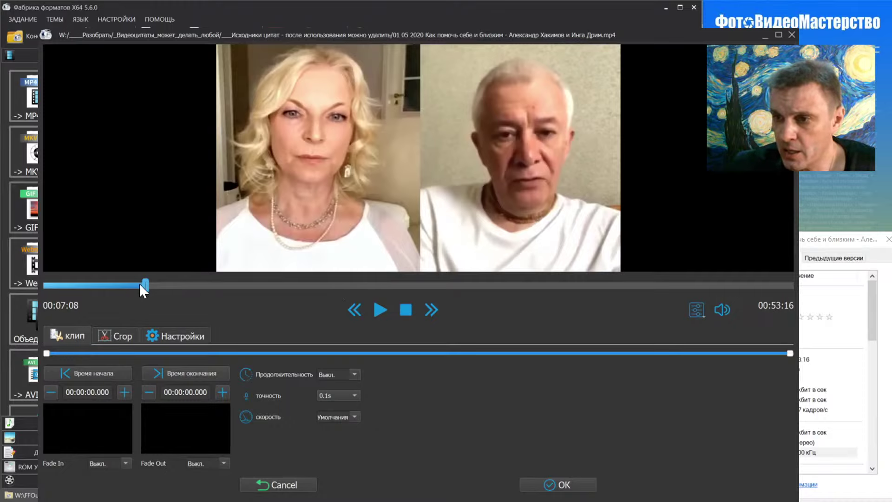
# Mark the video fragment at playback positions, with its start time at 00:09:53.900 and its end time at 00:11:51.100.
pyautogui.moveTo(142, 284); pyautogui.dragTo(176, 287)
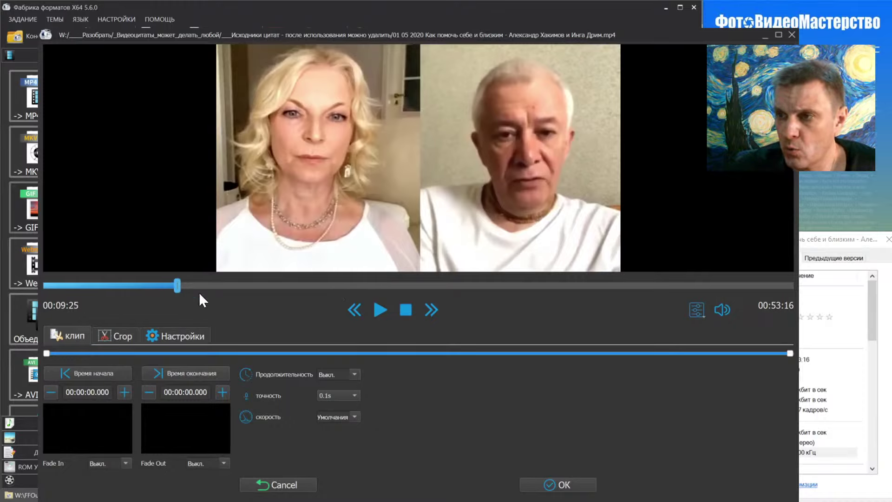
pyautogui.click(380, 310)
pyautogui.click(165, 284)
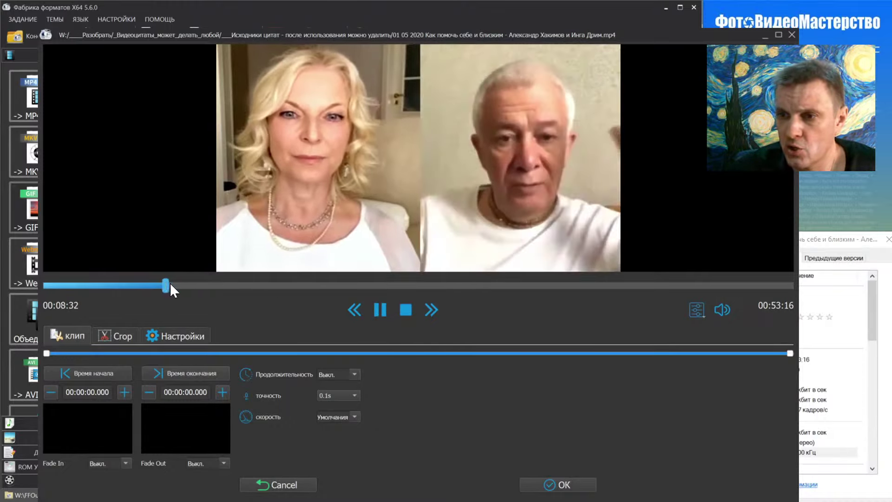
pyautogui.click(185, 284)
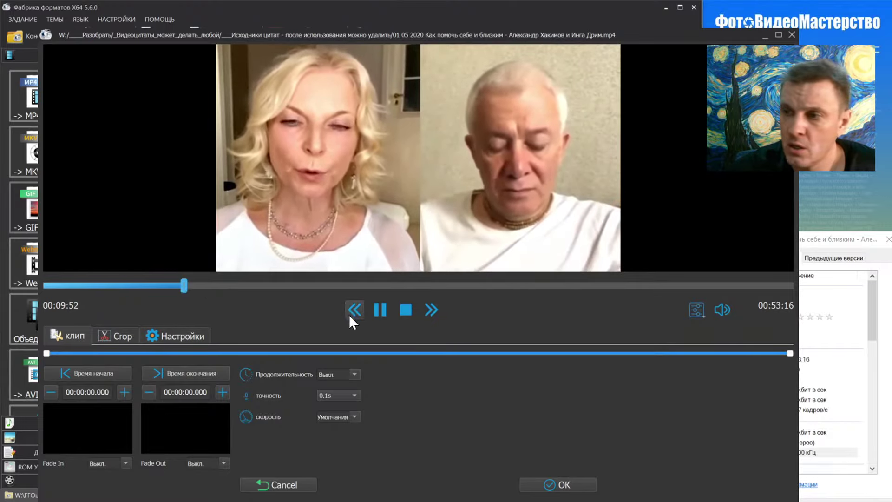
pyautogui.click(380, 311)
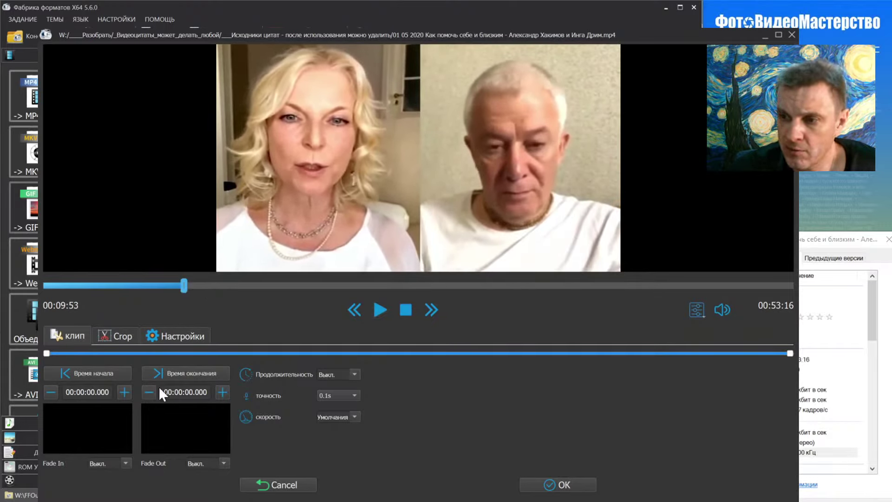
pyautogui.click(88, 373)
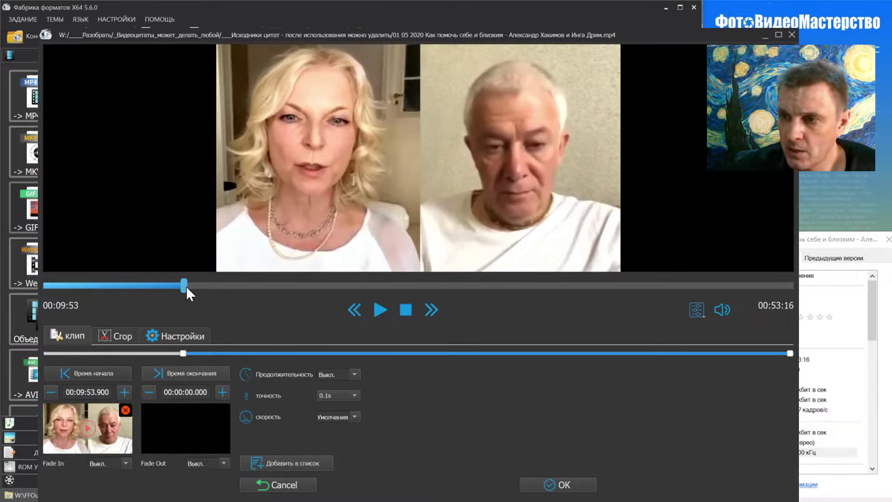
pyautogui.moveTo(186, 286); pyautogui.dragTo(213, 291)
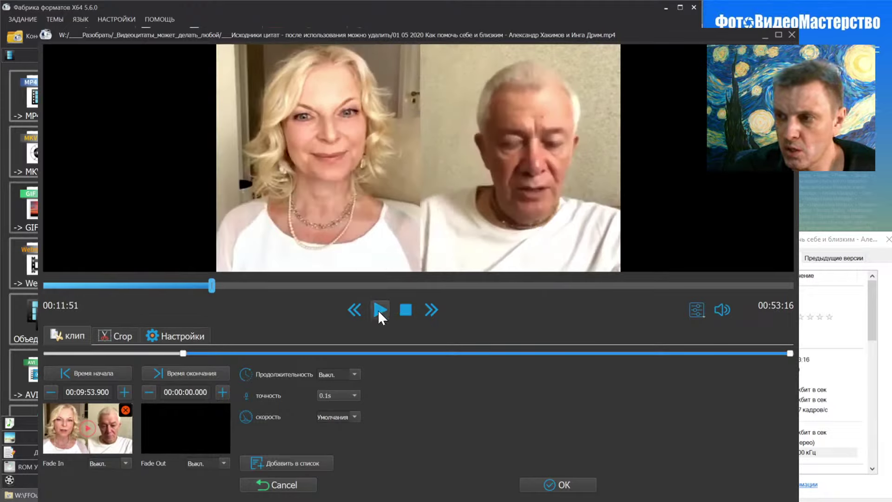
pyautogui.click(178, 373)
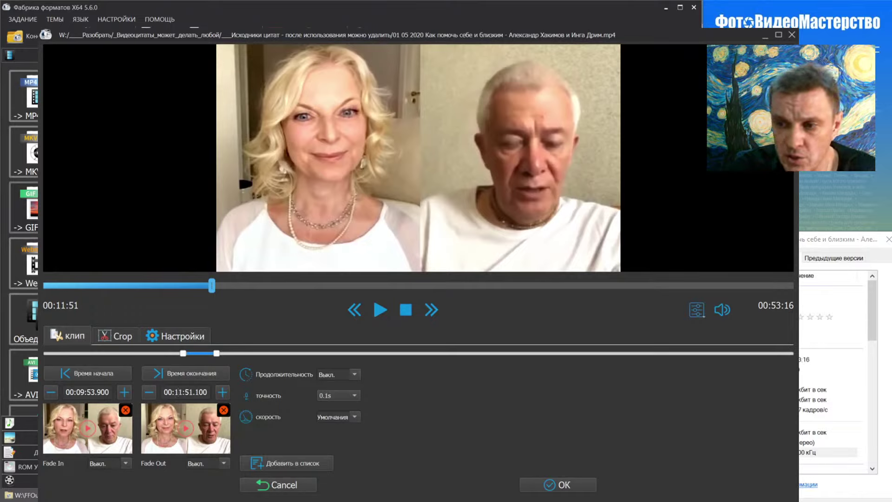
# Open the fragment's end time value for editing and move through its digits.
pyautogui.click(166, 392)
pyautogui.press('Right')
pyautogui.press('Right')
pyautogui.press('Right')
pyautogui.press('Right')
pyautogui.press('Right')
pyautogui.press('Right')
pyautogui.press('Right')
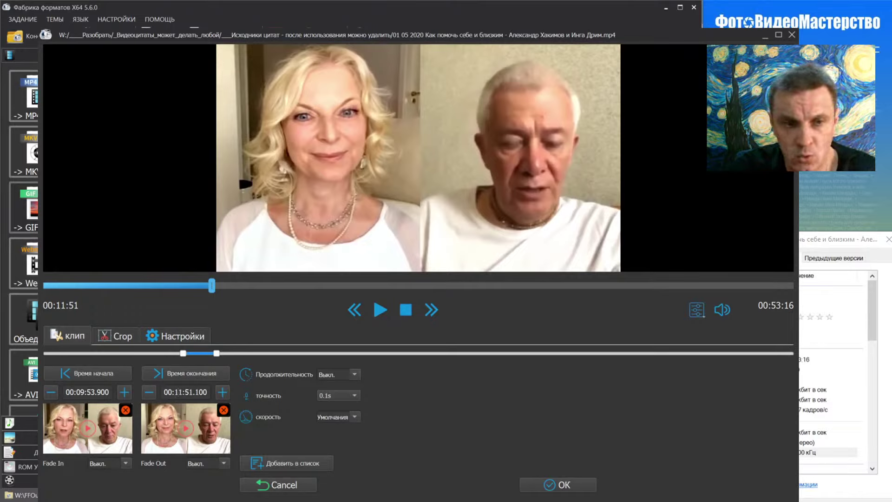